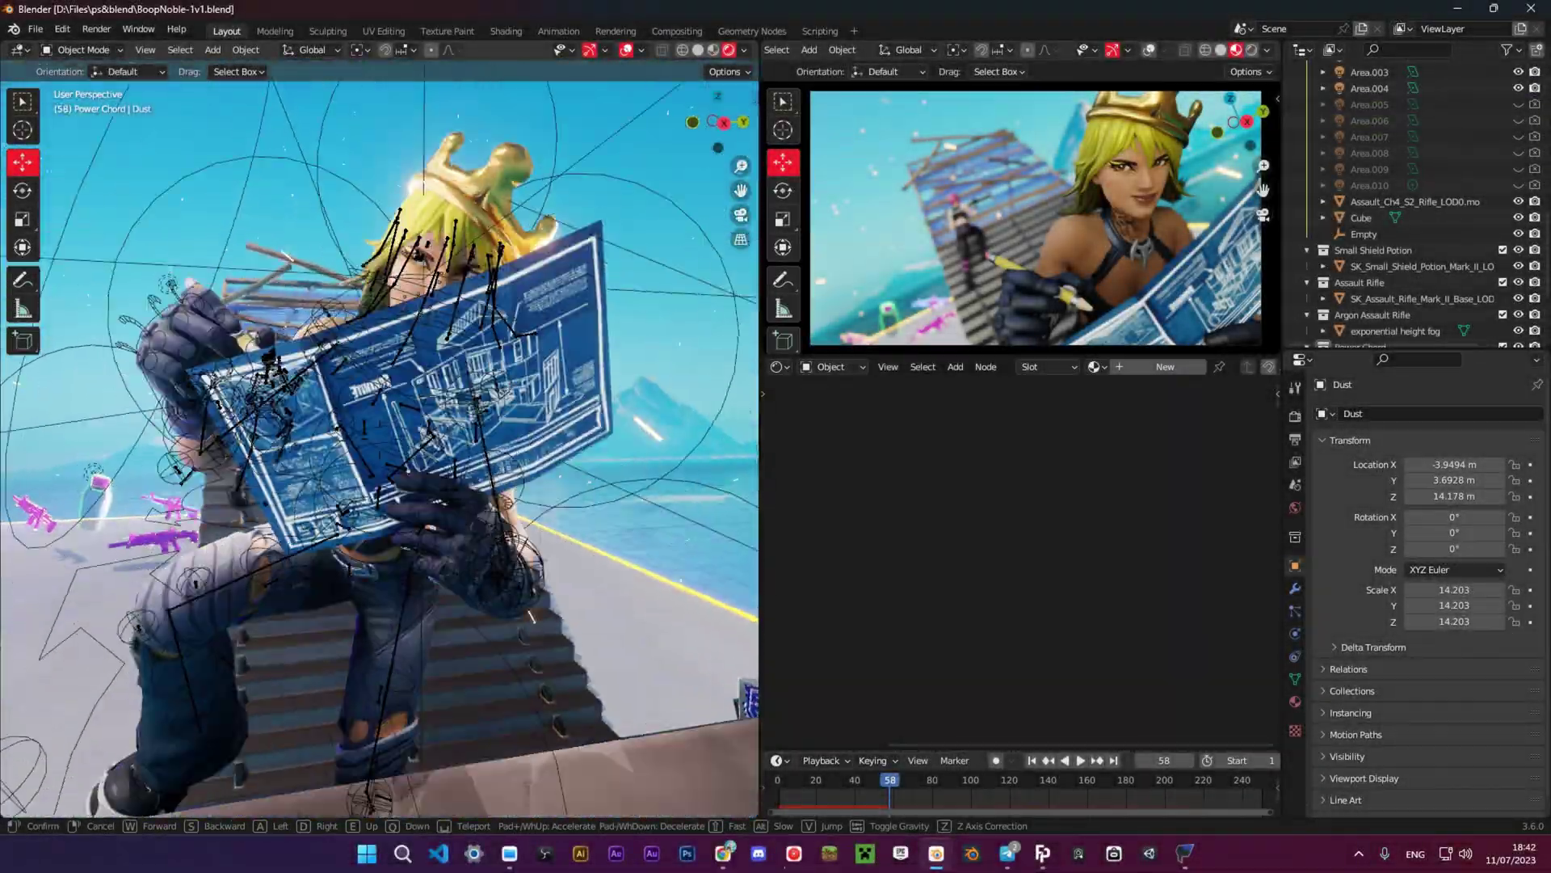
pyautogui.press('s')
pyautogui.press('w')
pyautogui.press('d')
pyautogui.press('a')
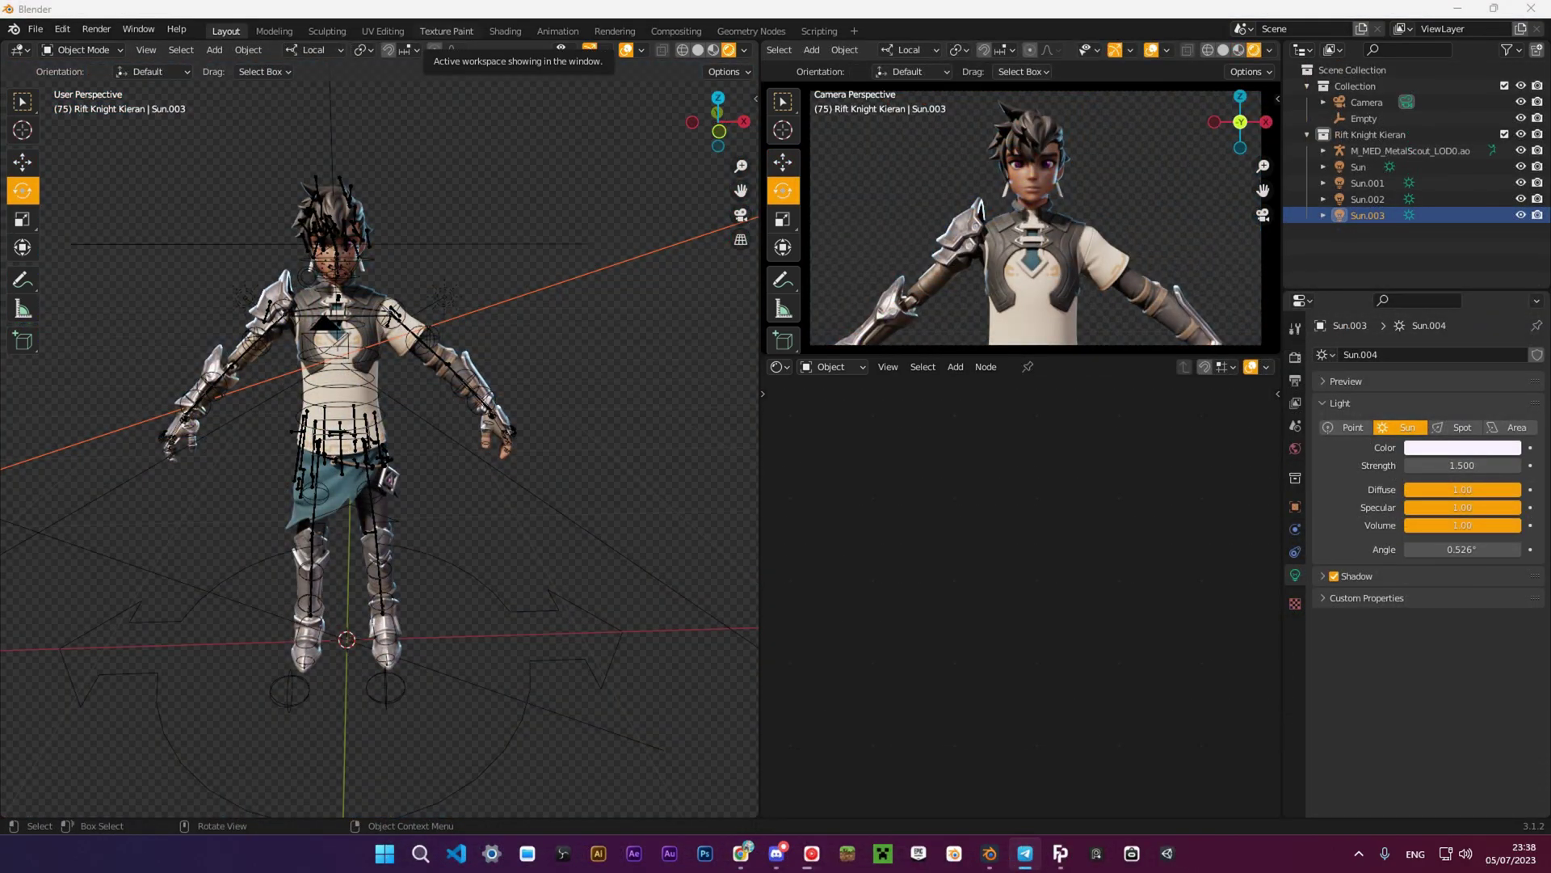
# Set the strength of the Sun.003 light to 2.
pyautogui.press('super+space')
pyautogui.scroll(4, 322, 283)
pyautogui.scroll(-2, 322, 283)
pyautogui.moveTo(313, 283); pyautogui.dragTo(322, 283, button='middle')
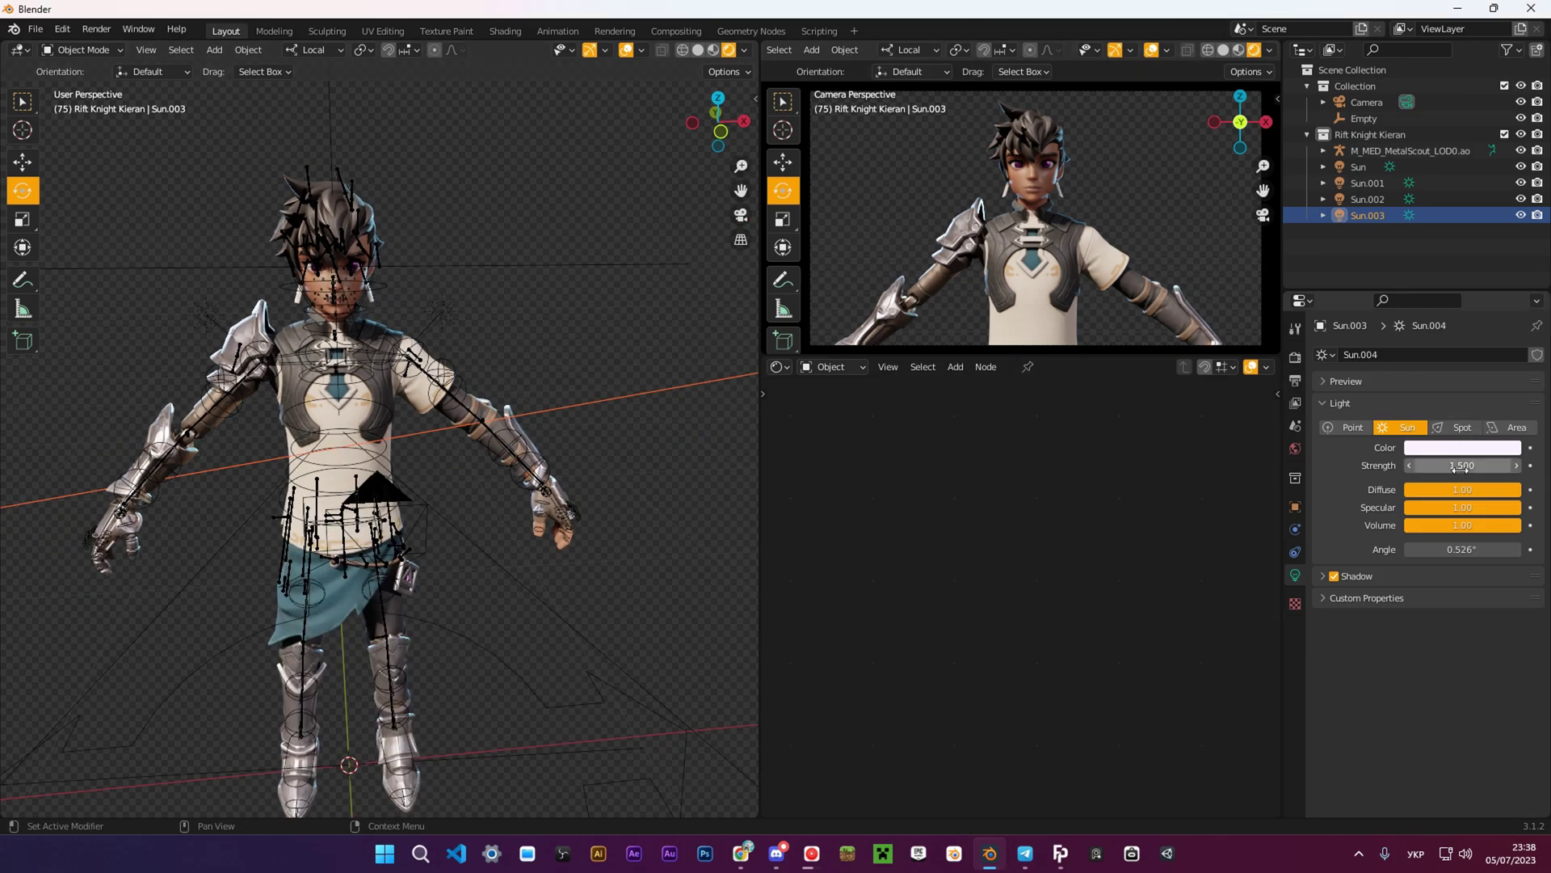
pyautogui.write('2')
pyautogui.press('Return')
pyautogui.click(592, 329)
pyautogui.hotkey('ctrl', 's')
pyautogui.click(1341, 179)
pyautogui.scroll(-3, 404, 416)
pyautogui.moveTo(404, 416); pyautogui.dragTo(364, 312, button='middle')
pyautogui.scroll(4, 267, 299)
pyautogui.click(350, 366)
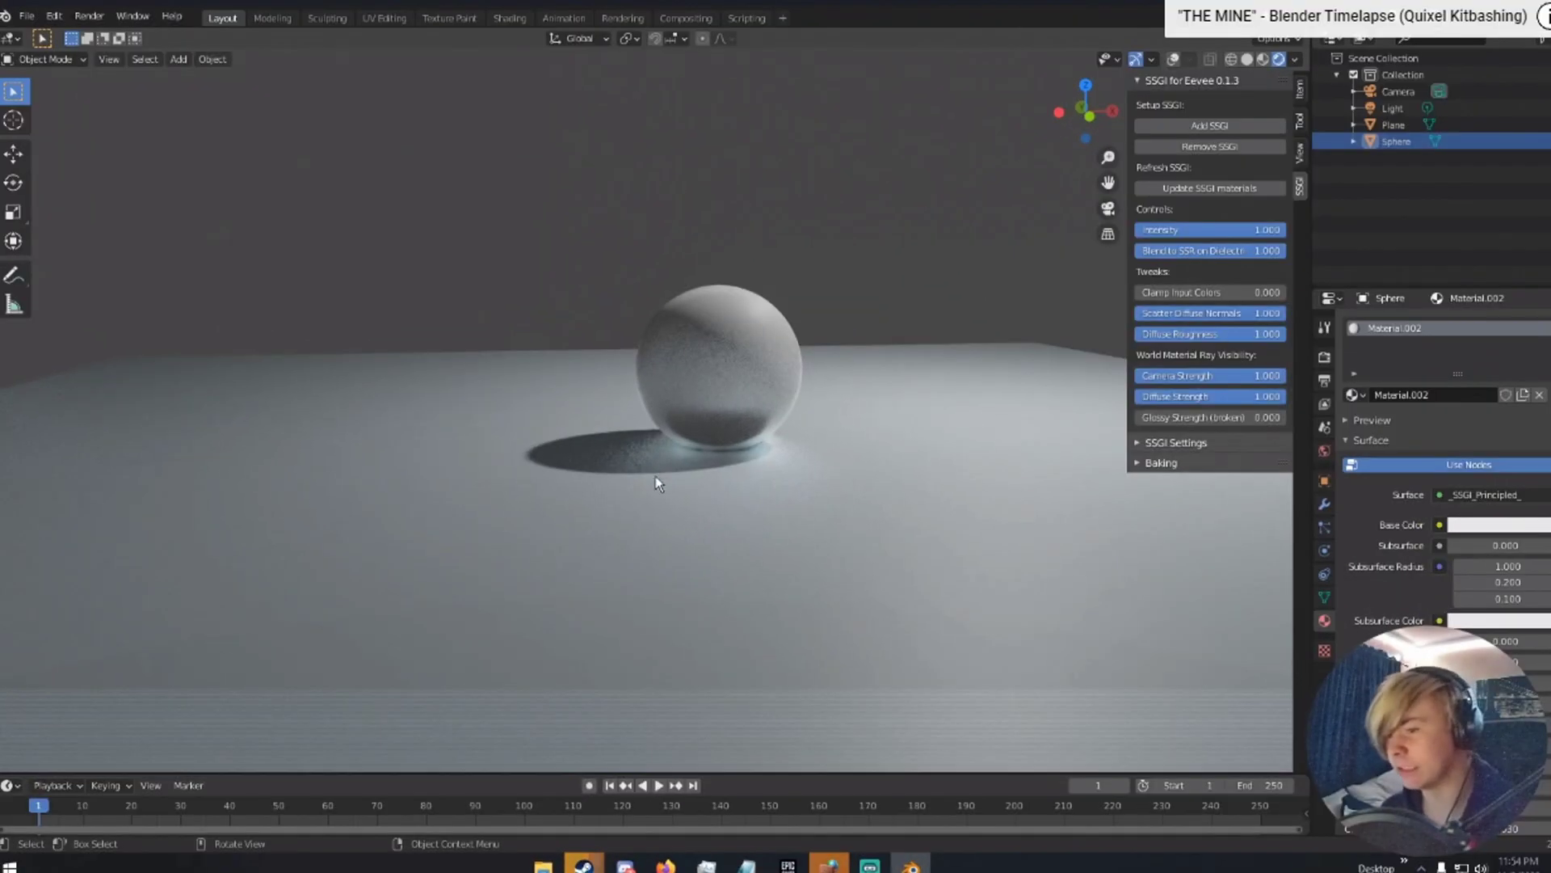
# Change the base color of the plane under the sphere to green.
pyautogui.click(1099, 580)
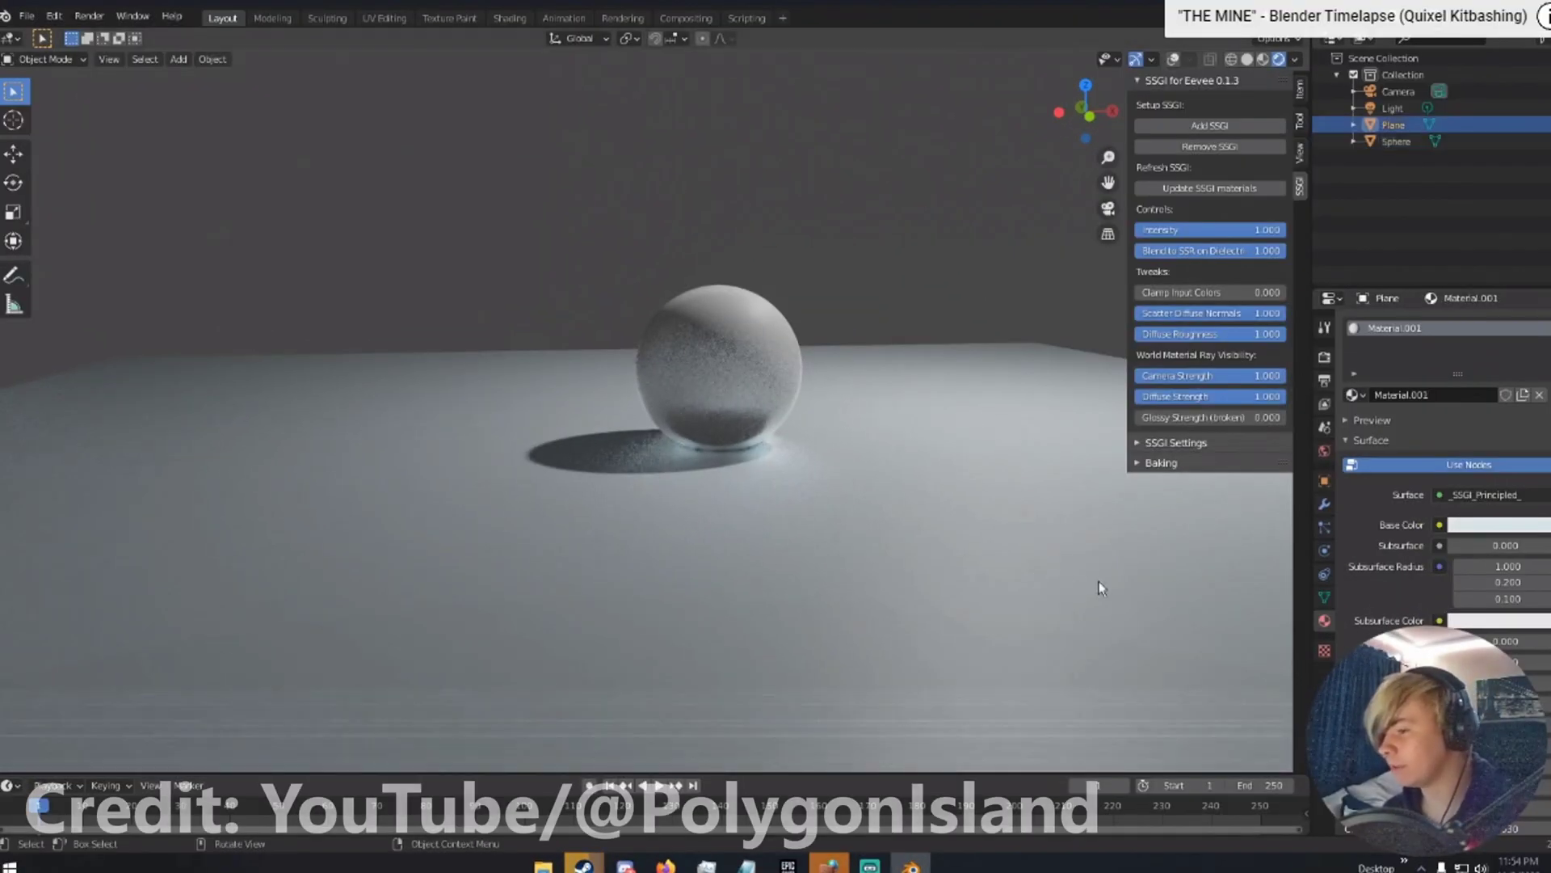
pyautogui.click(1468, 524)
pyautogui.moveTo(1479, 342); pyautogui.dragTo(1441, 318)
pyautogui.click(1483, 525)
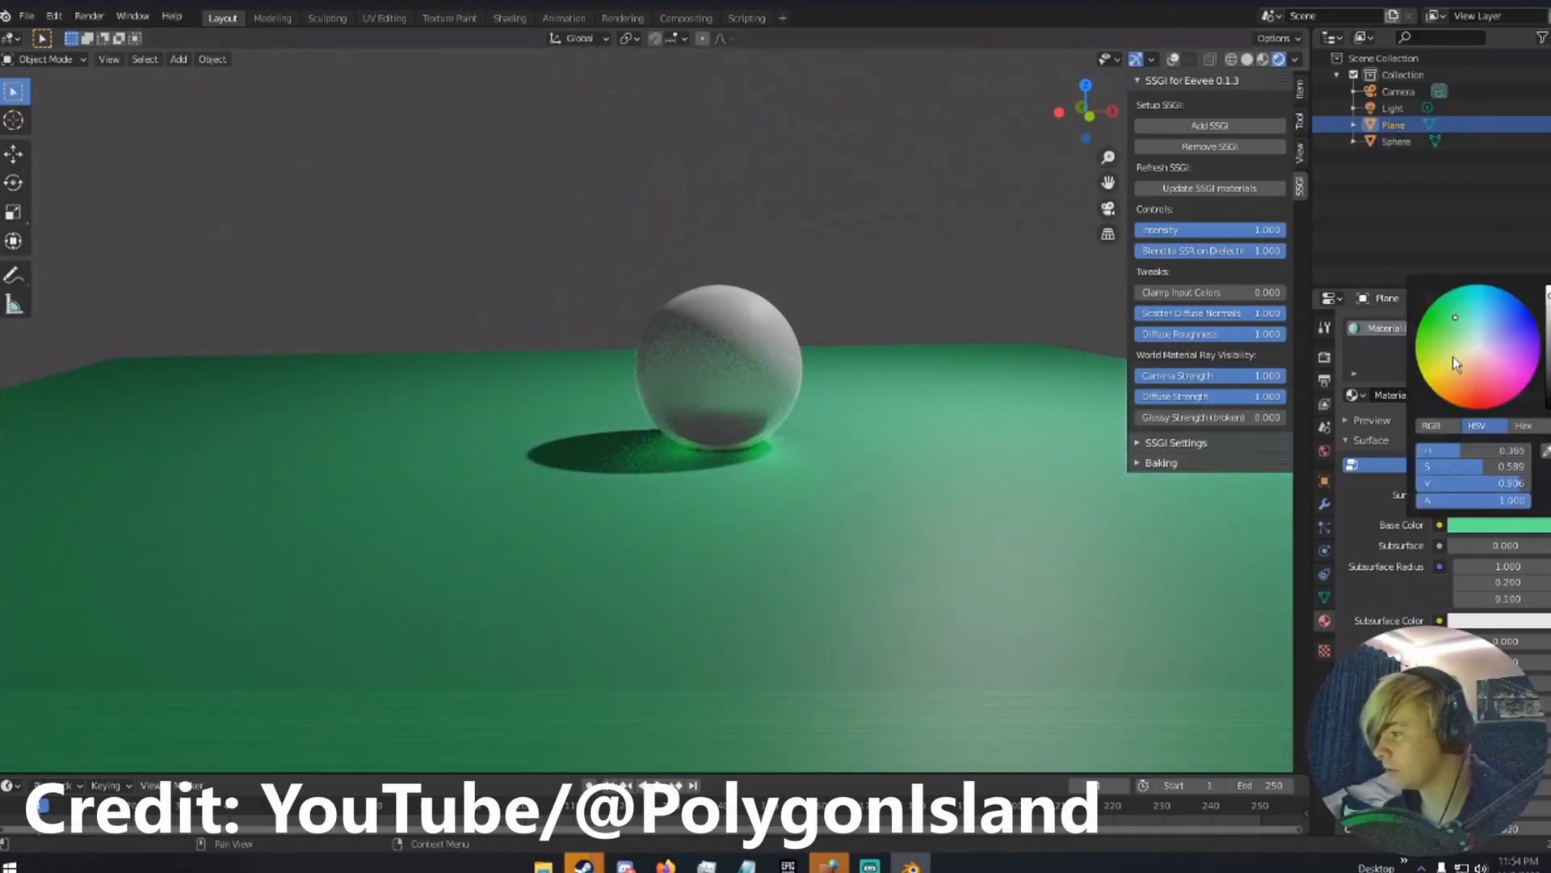
# Return the plane's base color to white and lower the SSGI intensity.
pyautogui.click(1477, 344)
pyautogui.moveTo(758, 400); pyautogui.dragTo(956, 260, button='middle')
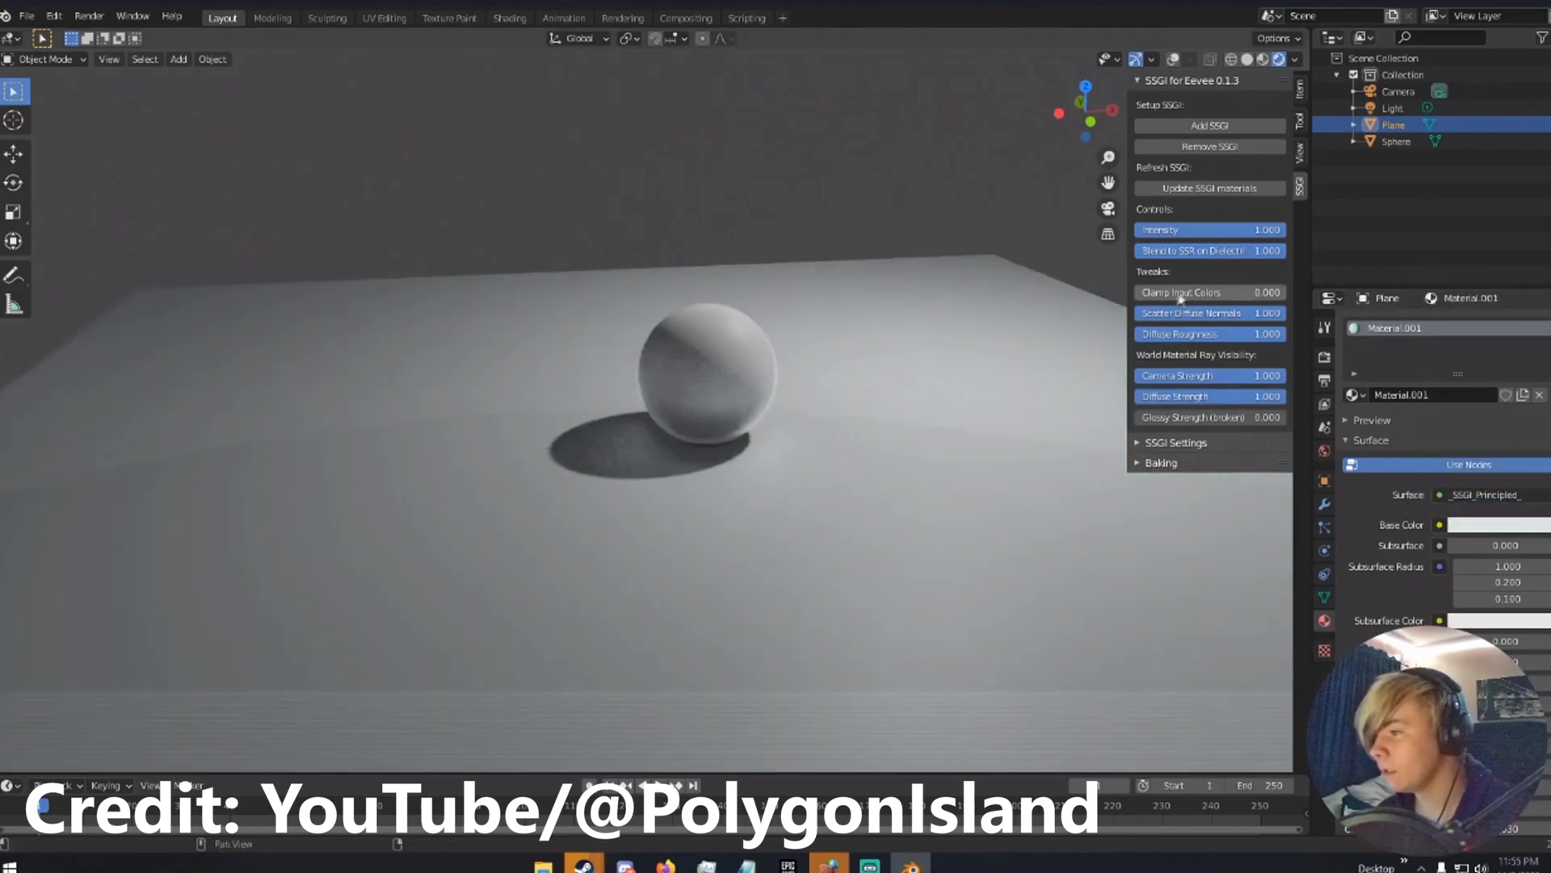
pyautogui.moveTo(1260, 230); pyautogui.dragTo(1196, 230)
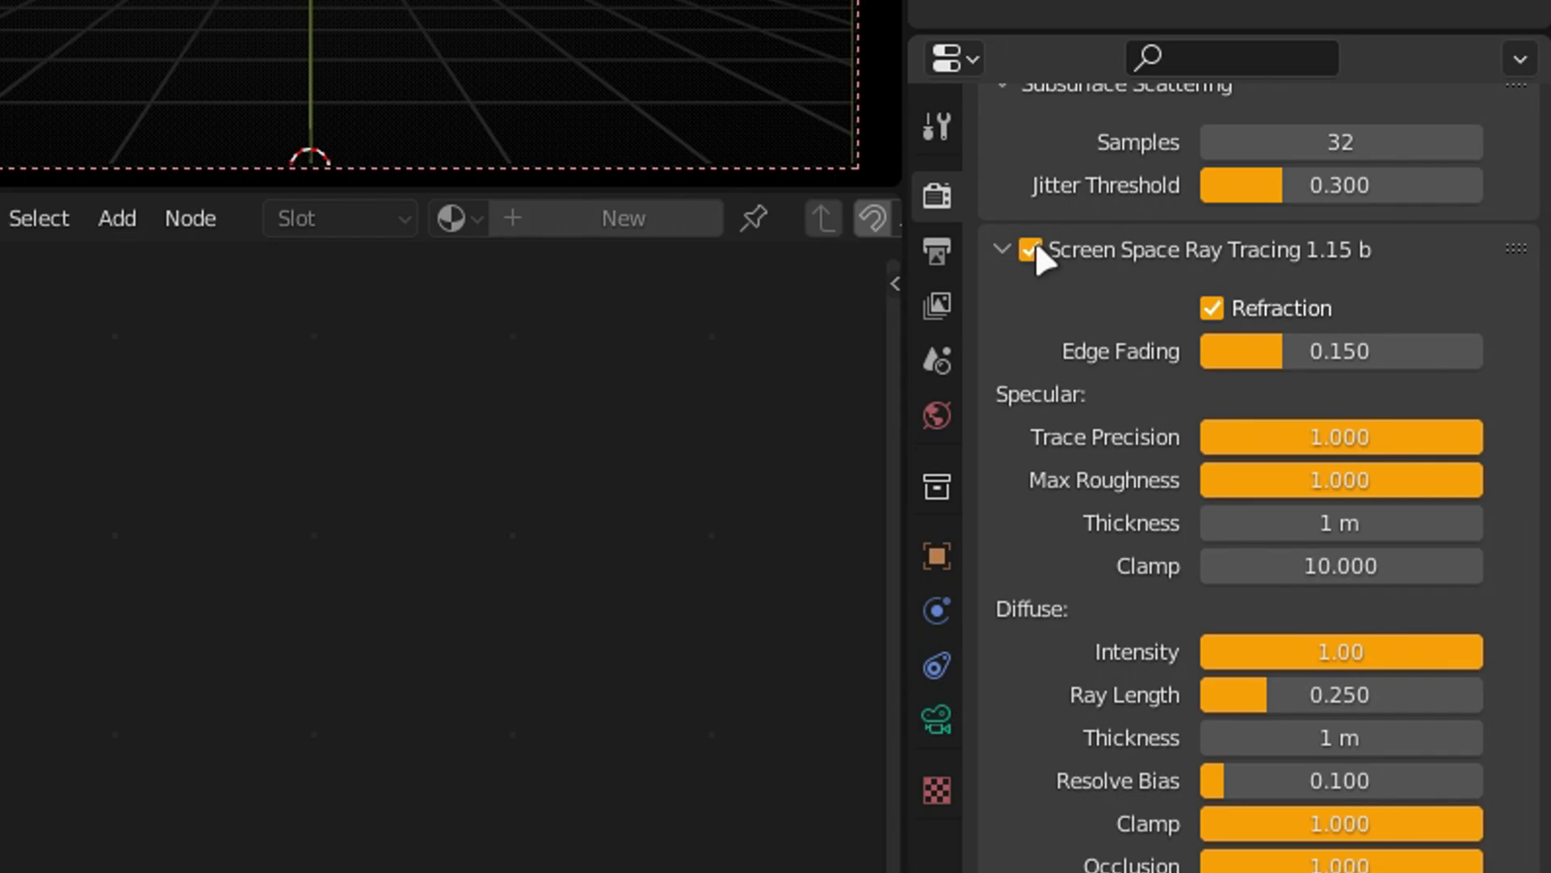
# Turn Screen Space Ray Tracing off and back on in the render settings.
pyautogui.click(1031, 250)
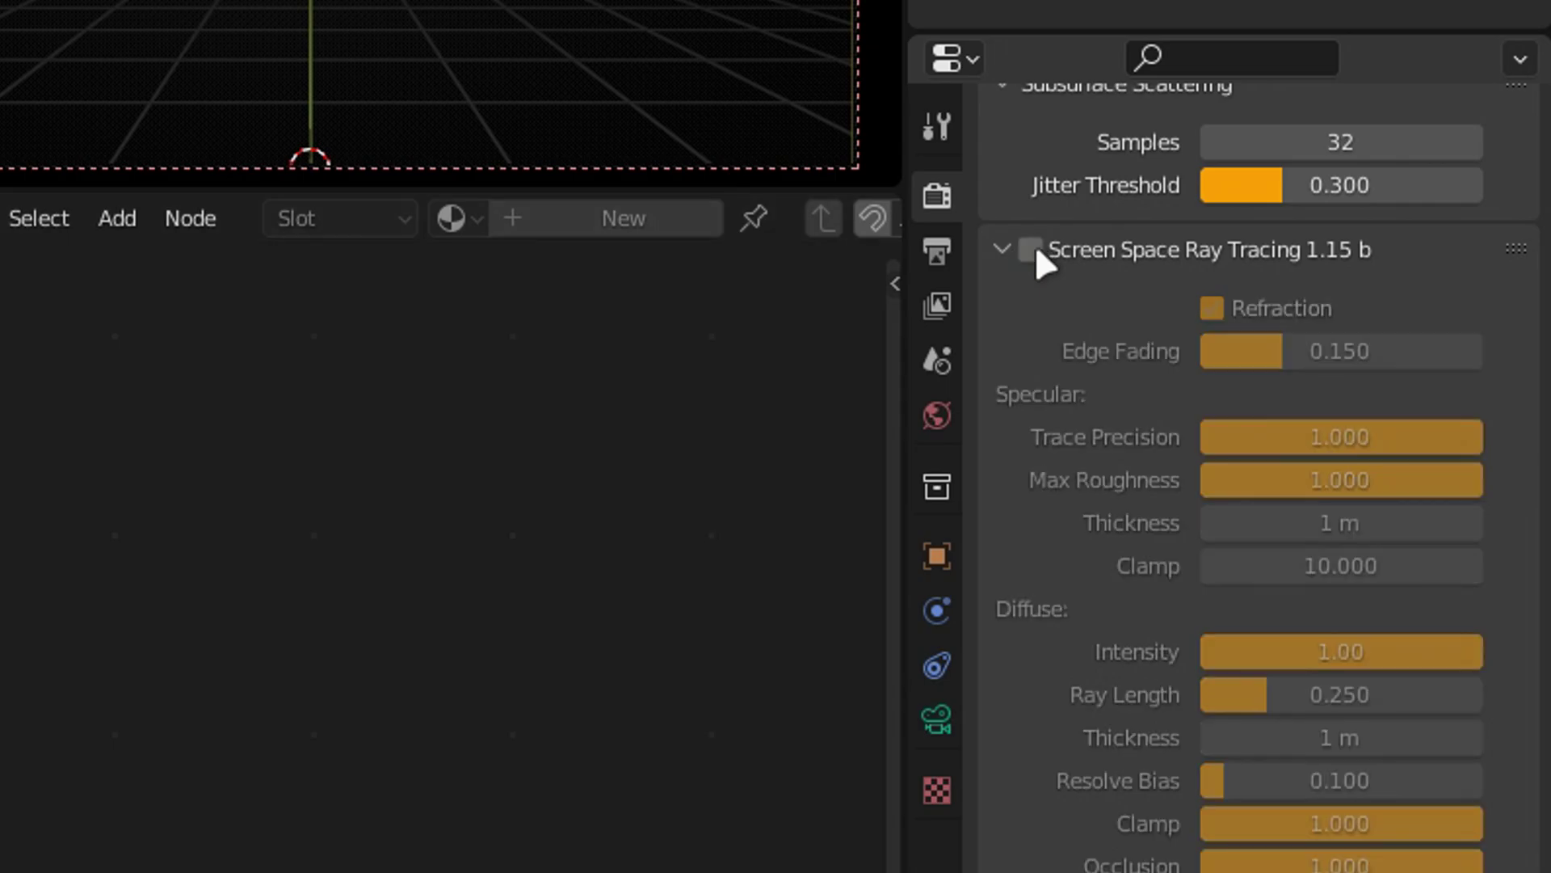
pyautogui.click(1031, 250)
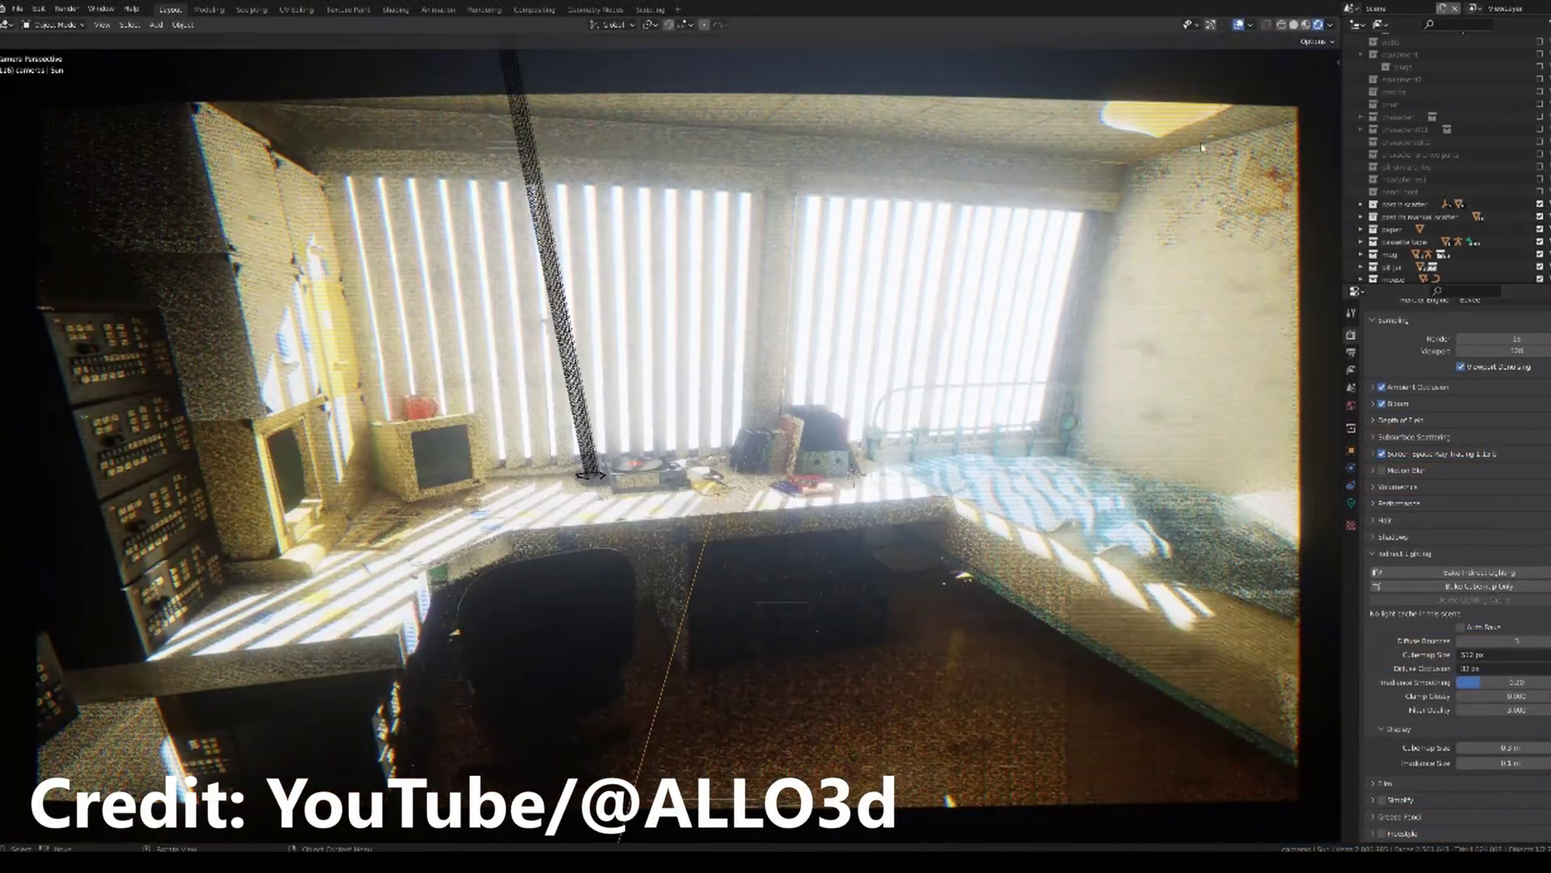
# Examine the ray-traced lighting of the room scene from several viewpoints, toggling the viewport overlays.
pyautogui.click(1238, 25)
pyautogui.moveTo(554, 491); pyautogui.dragTo(598, 489, button='middle')
pyautogui.scroll(3, 598, 490)
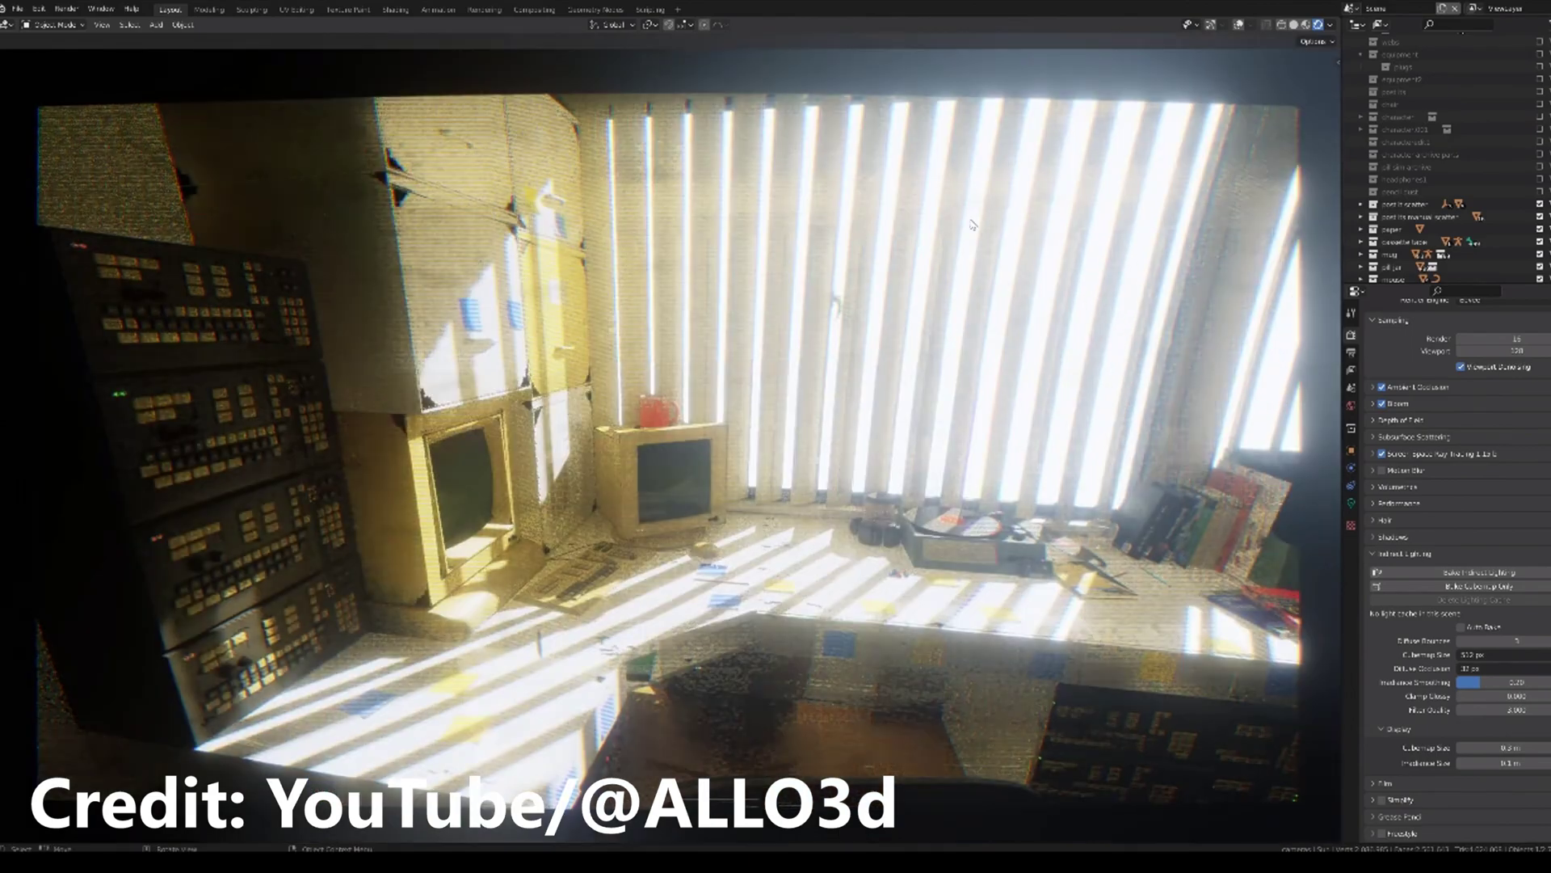
pyautogui.click(1238, 26)
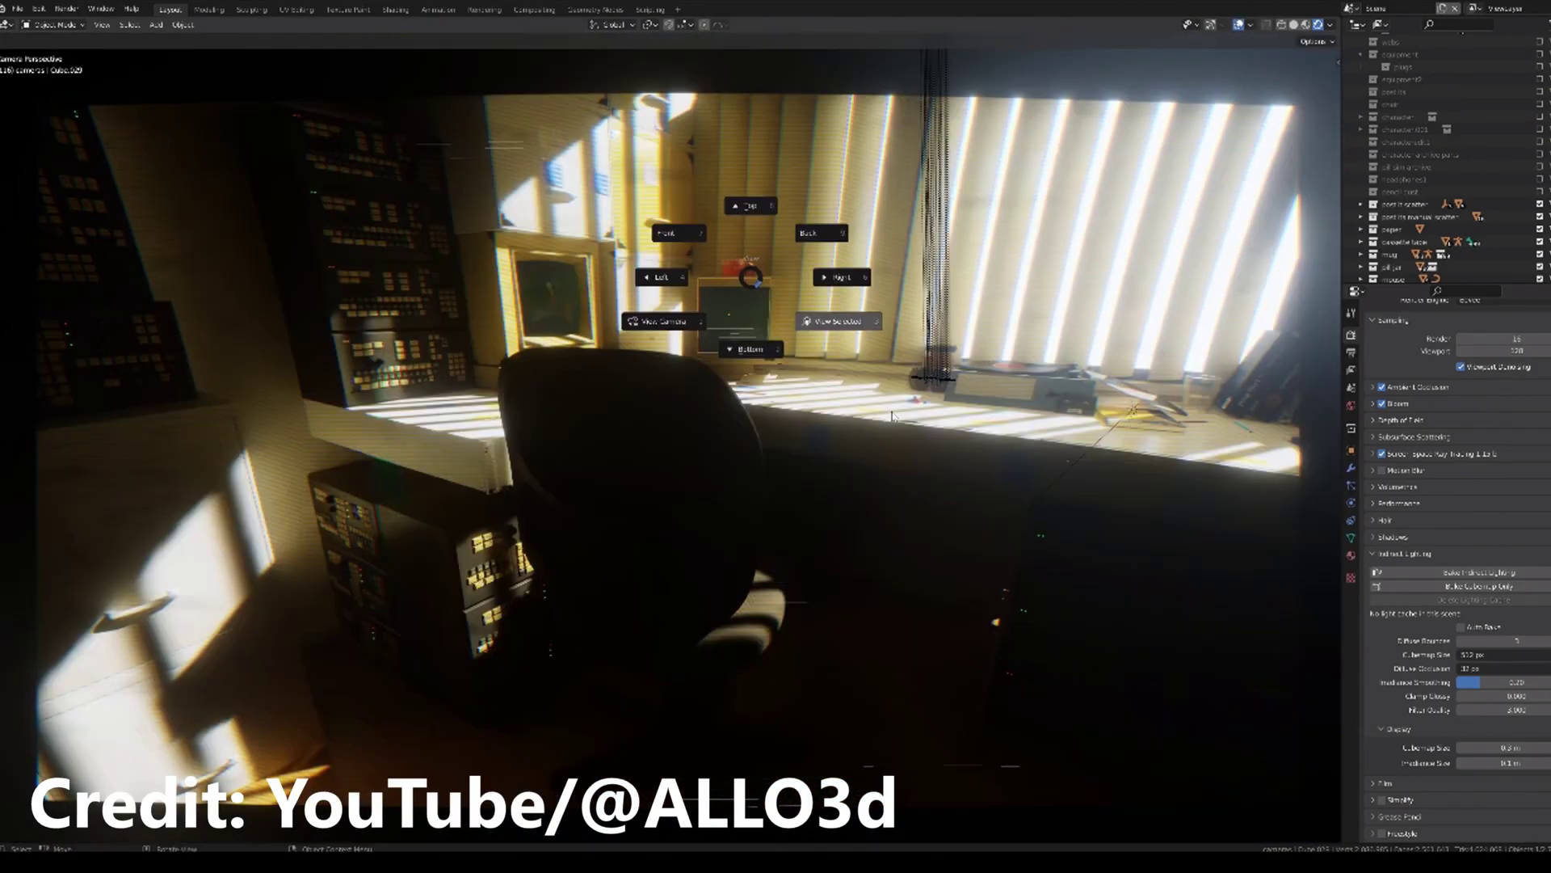
pyautogui.click(909, 396)
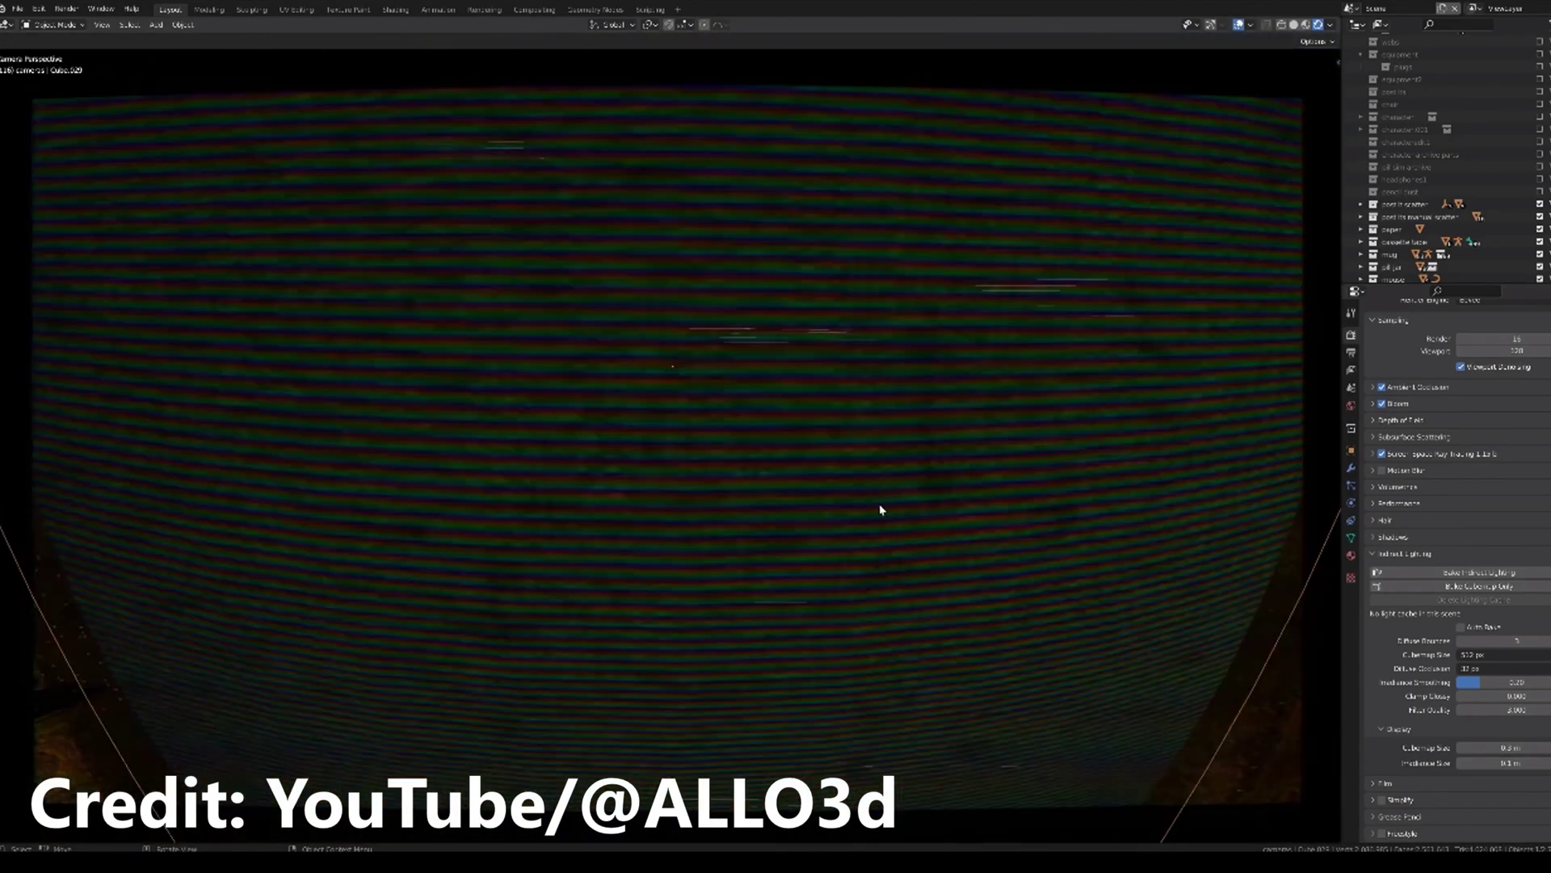
pyautogui.scroll(-5, 859, 476)
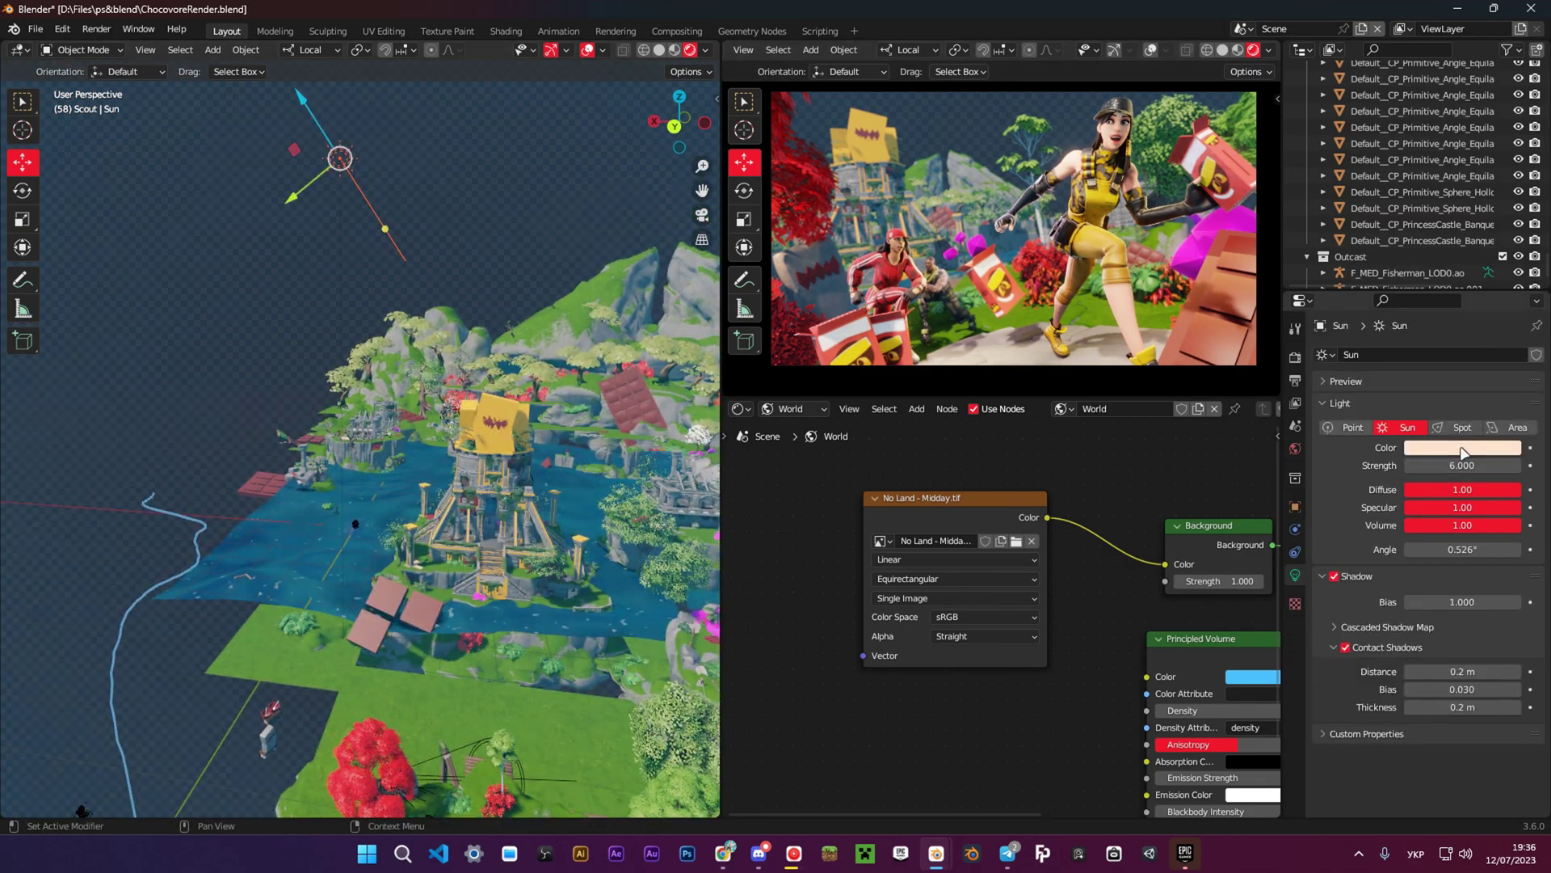
# Open the color of the Sun light for editing.
pyautogui.click(1472, 455)
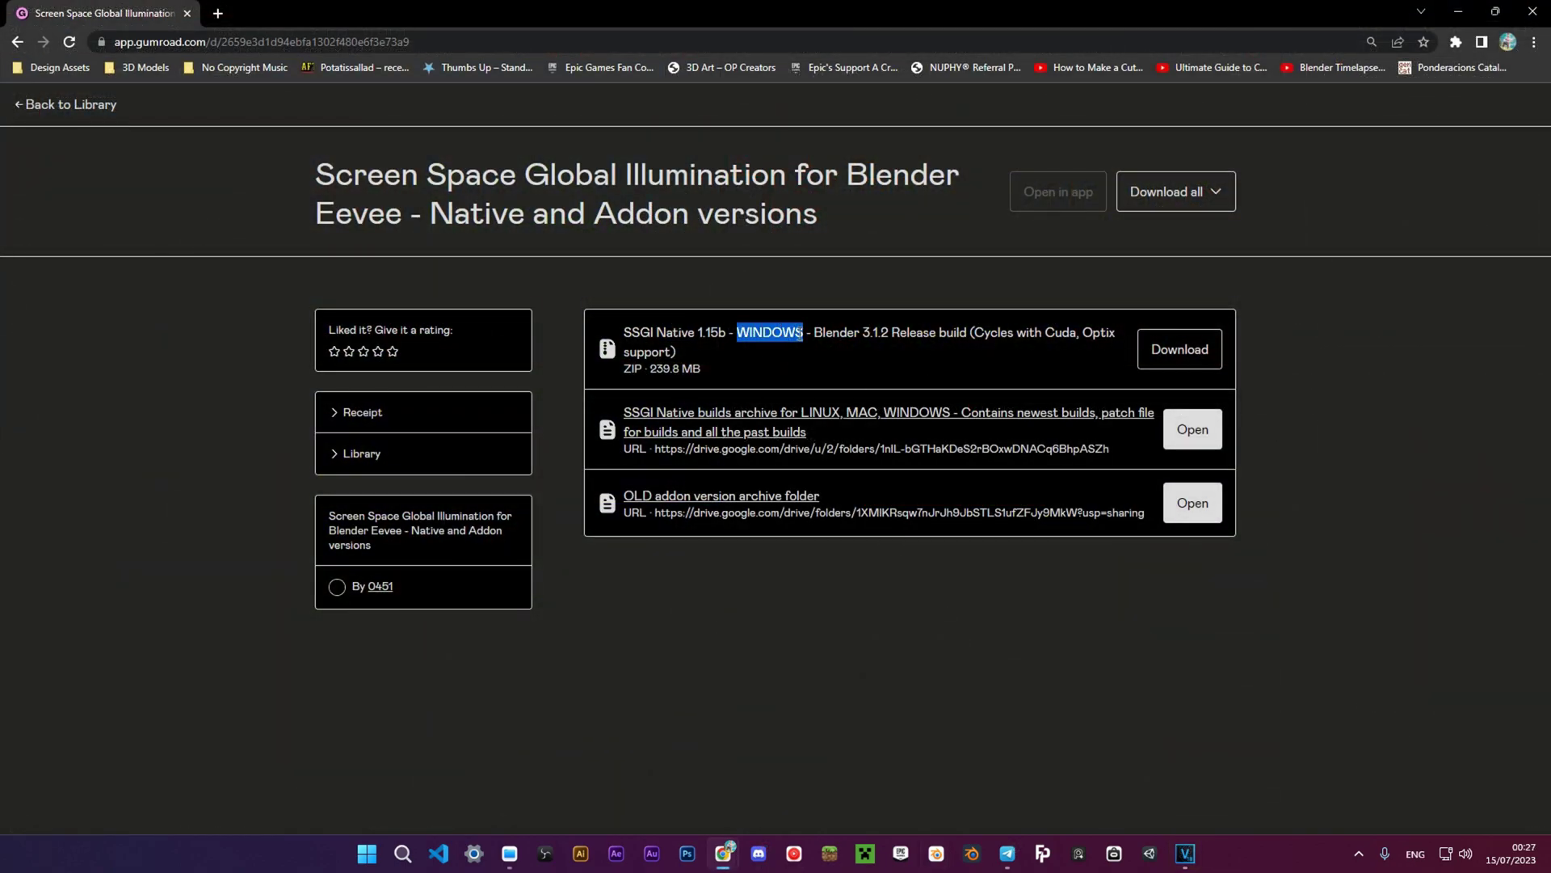
# Download the SSGI Native 1.15b Windows build and copy its Release folder into BlenderBuilds.
pyautogui.click(1173, 349)
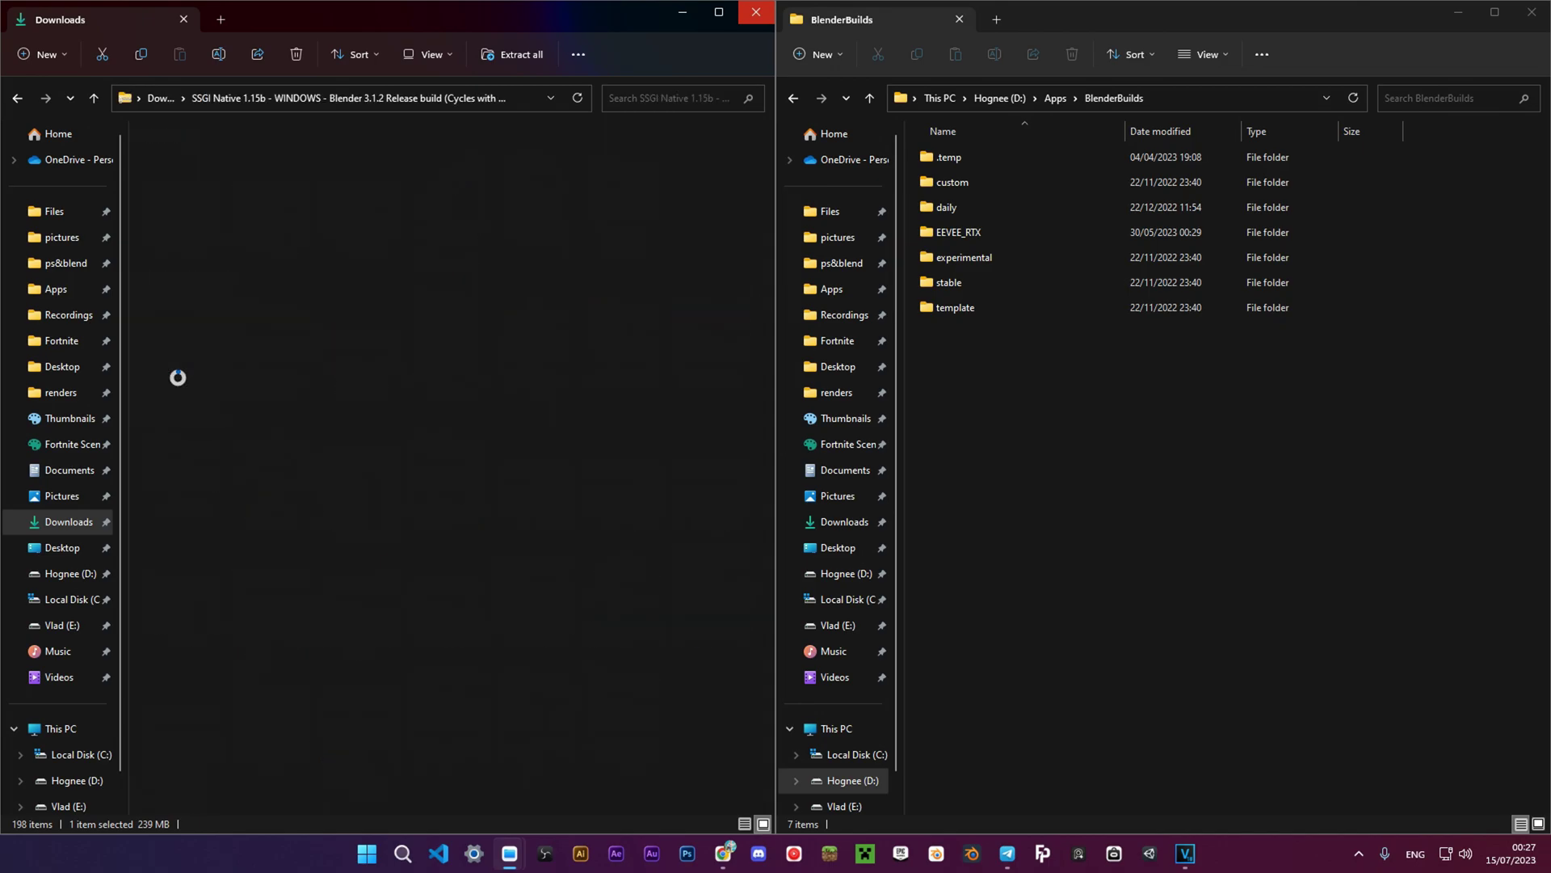
pyautogui.click(194, 164)
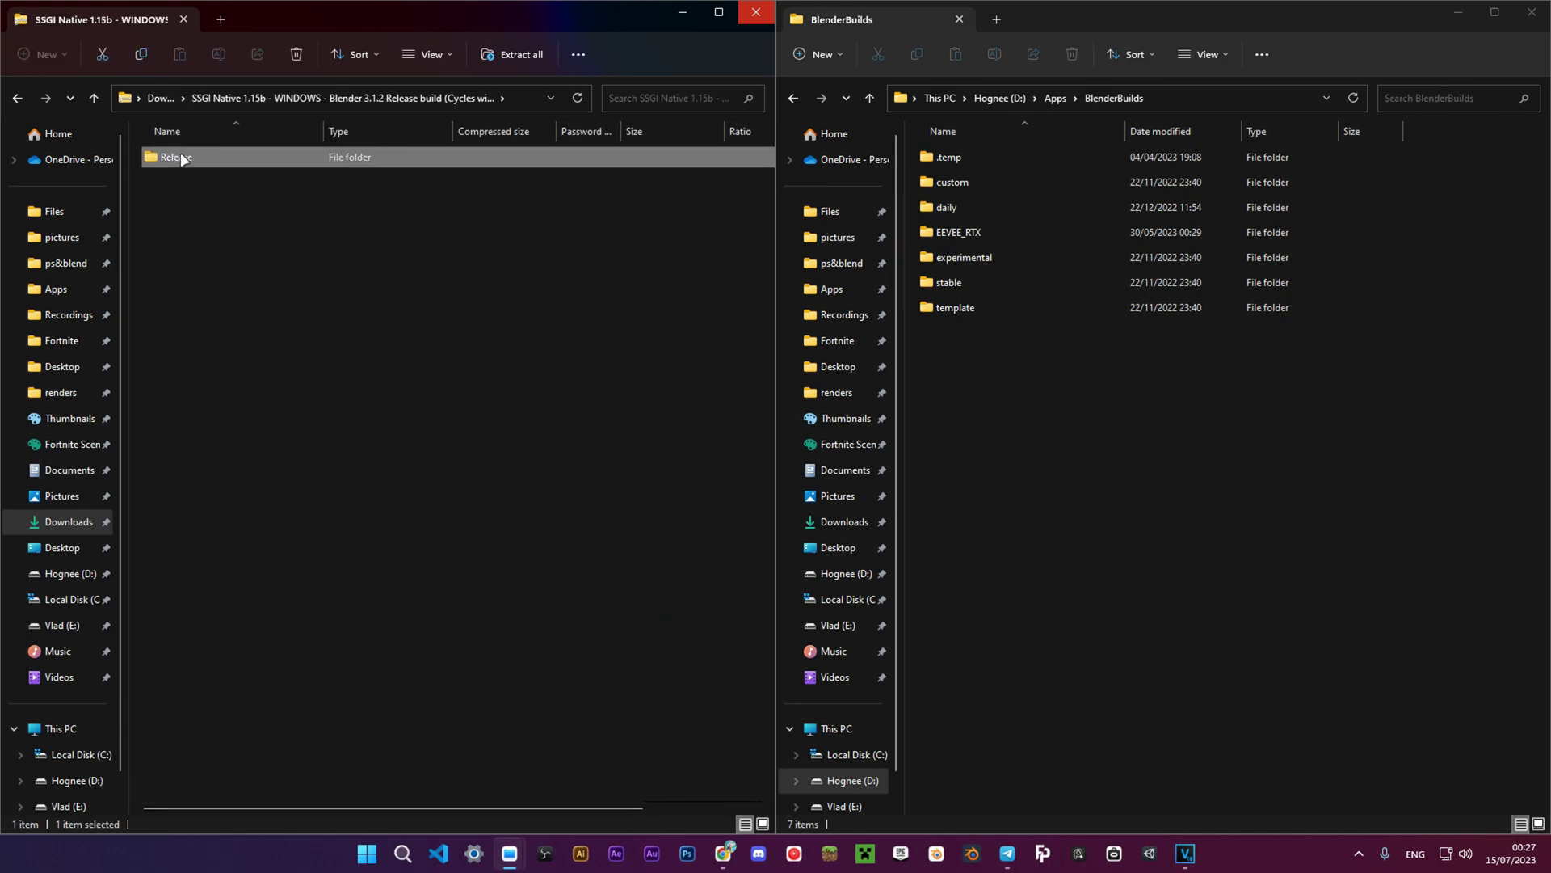
pyautogui.moveTo(181, 158); pyautogui.dragTo(1021, 372)
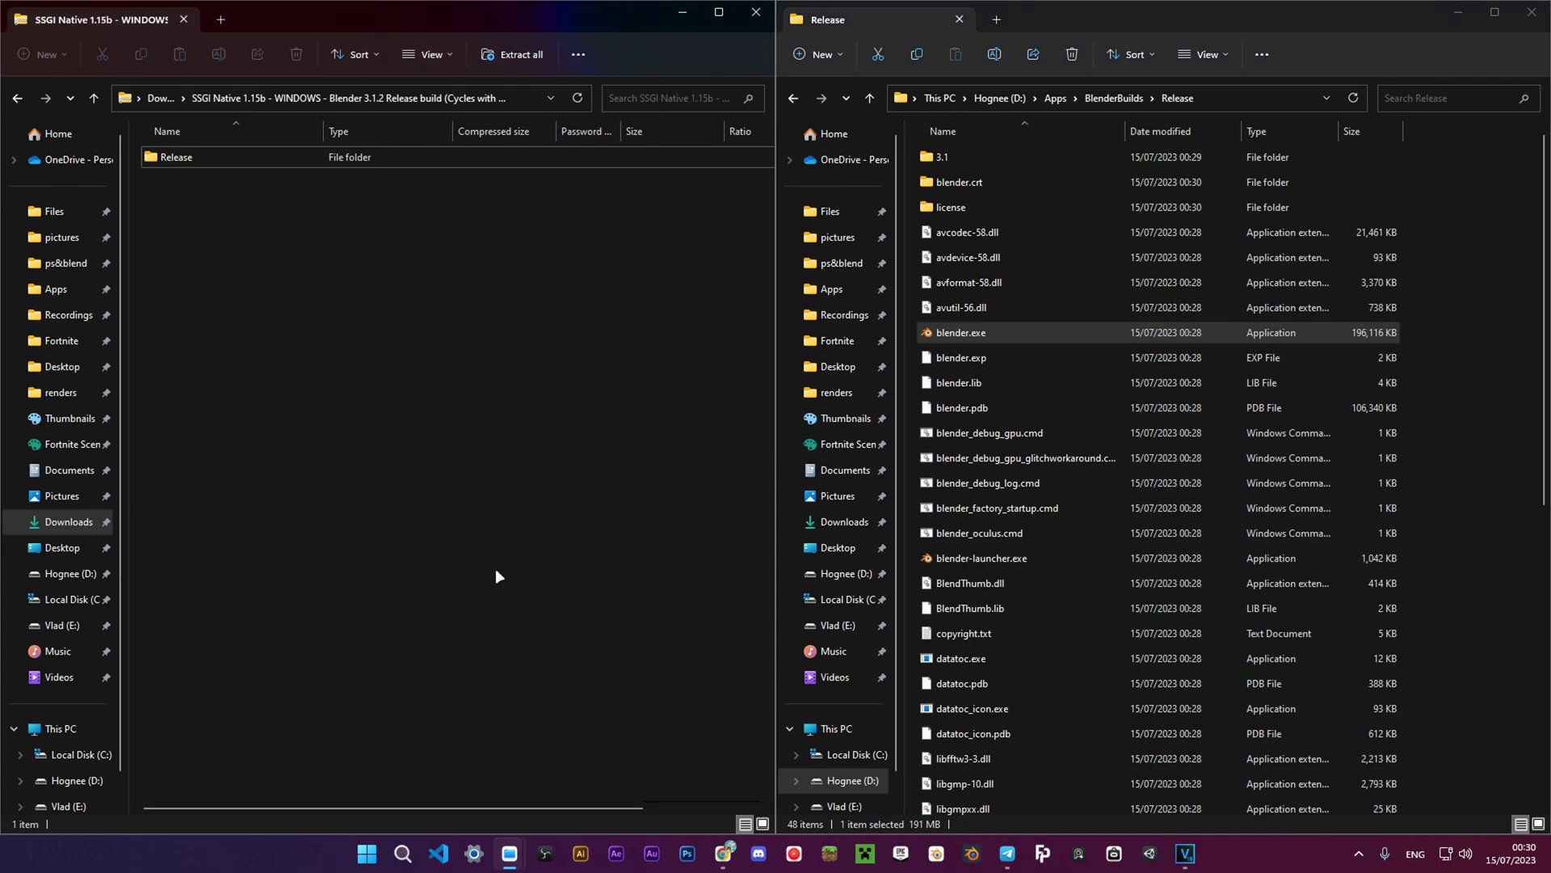
# Launch blender.exe from the Release folder and allow it to run despite the SmartScreen protection.
pyautogui.doubleClick(1087, 329)
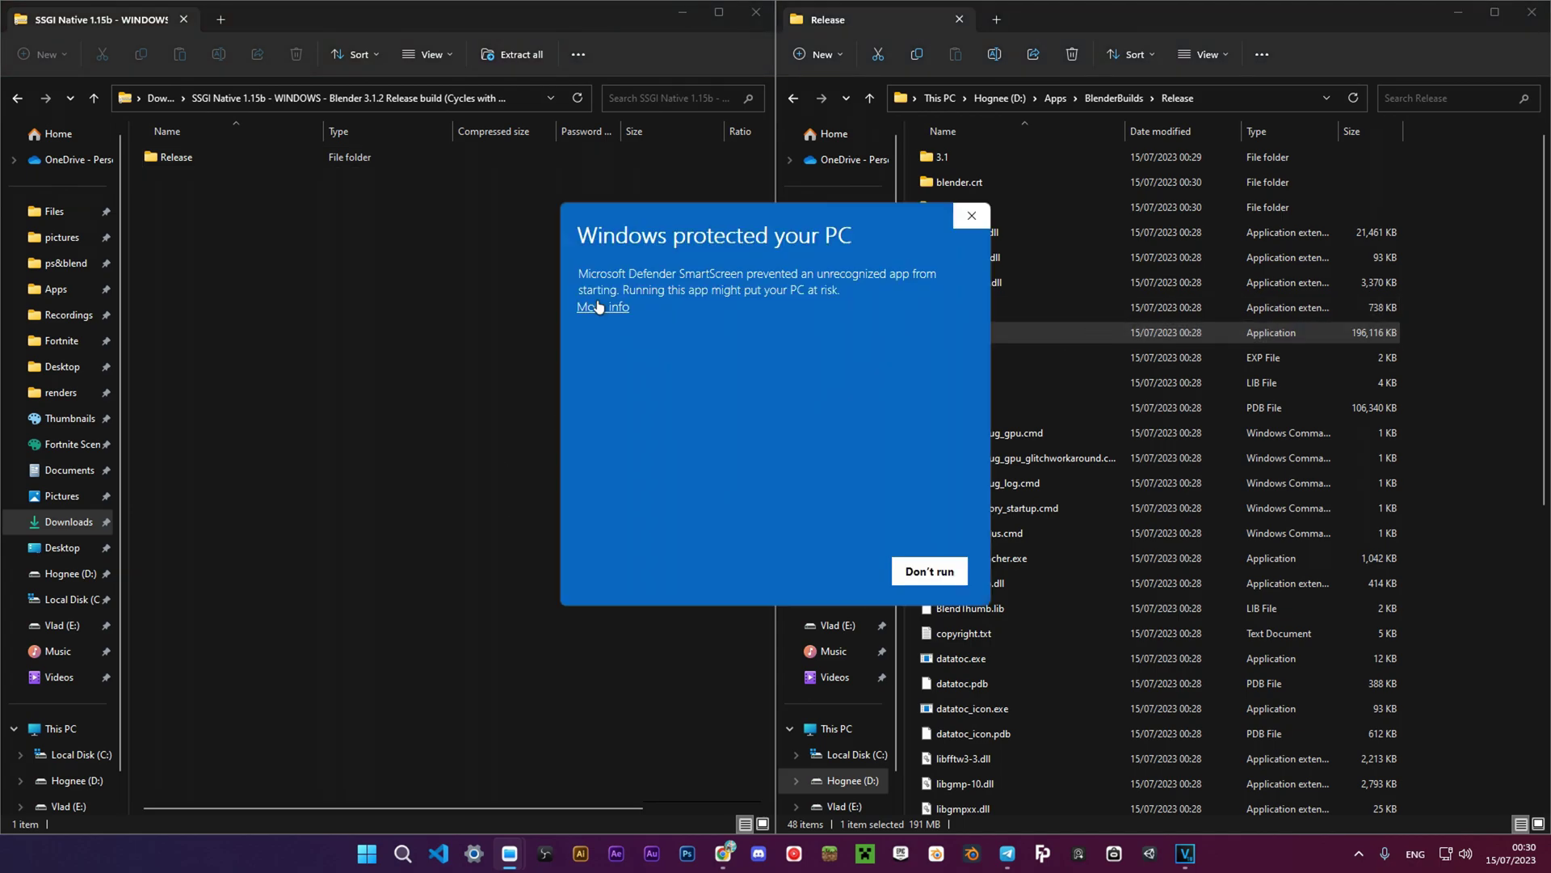
pyautogui.click(602, 306)
pyautogui.click(832, 568)
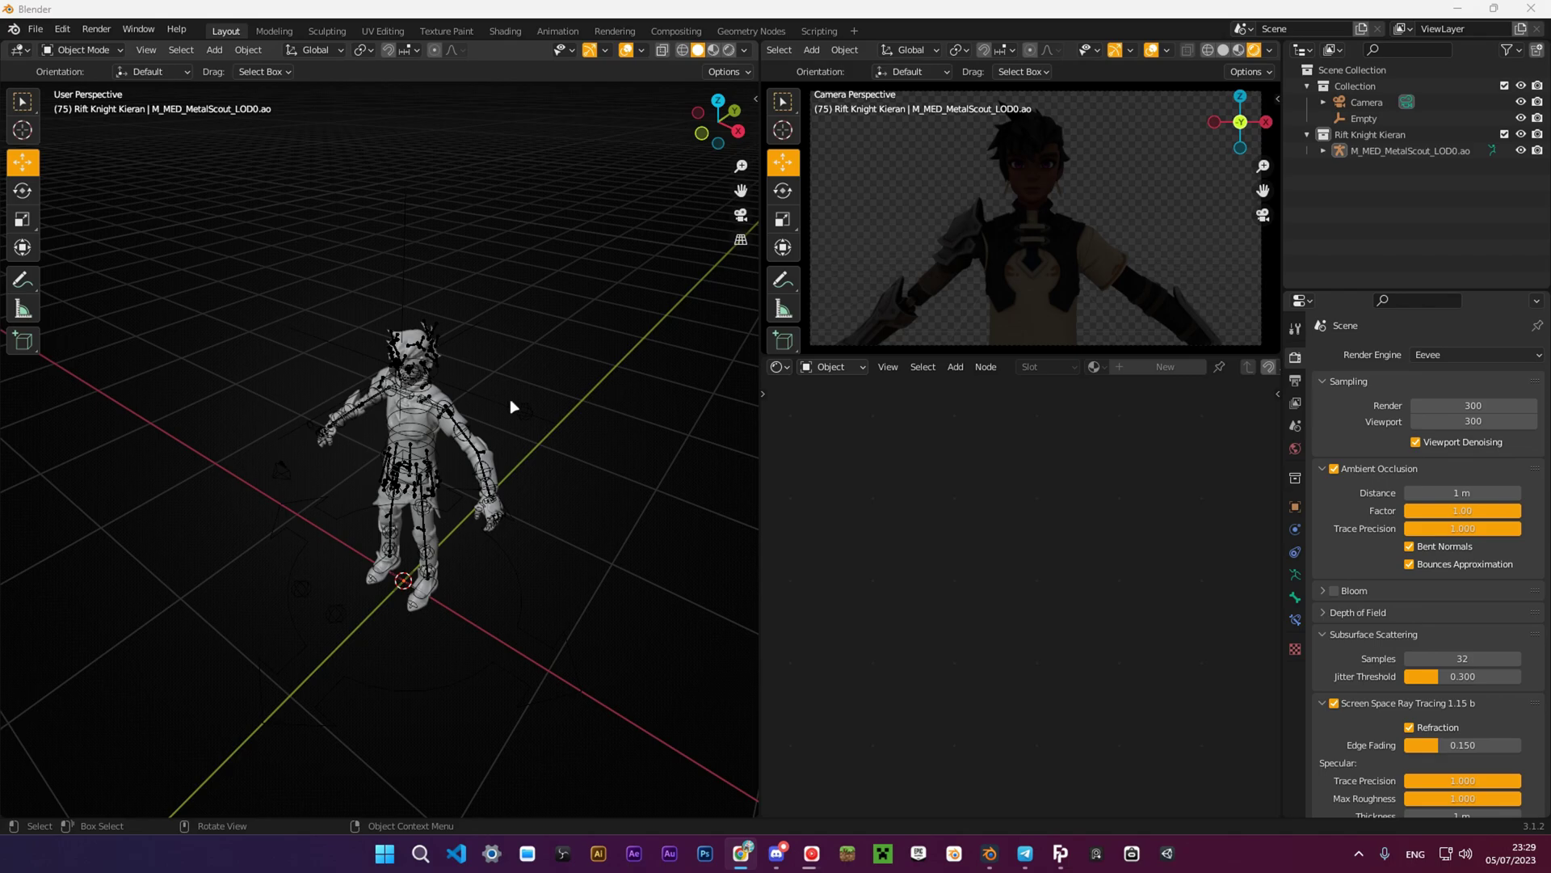
# Select all parts of the Rift Knight Kieran character and delete them from the scene.
pyautogui.click(435, 395)
pyautogui.keyDown('shift'); pyautogui.click(435, 399); pyautogui.keyUp('shift')
pyautogui.rightClick(445, 483)
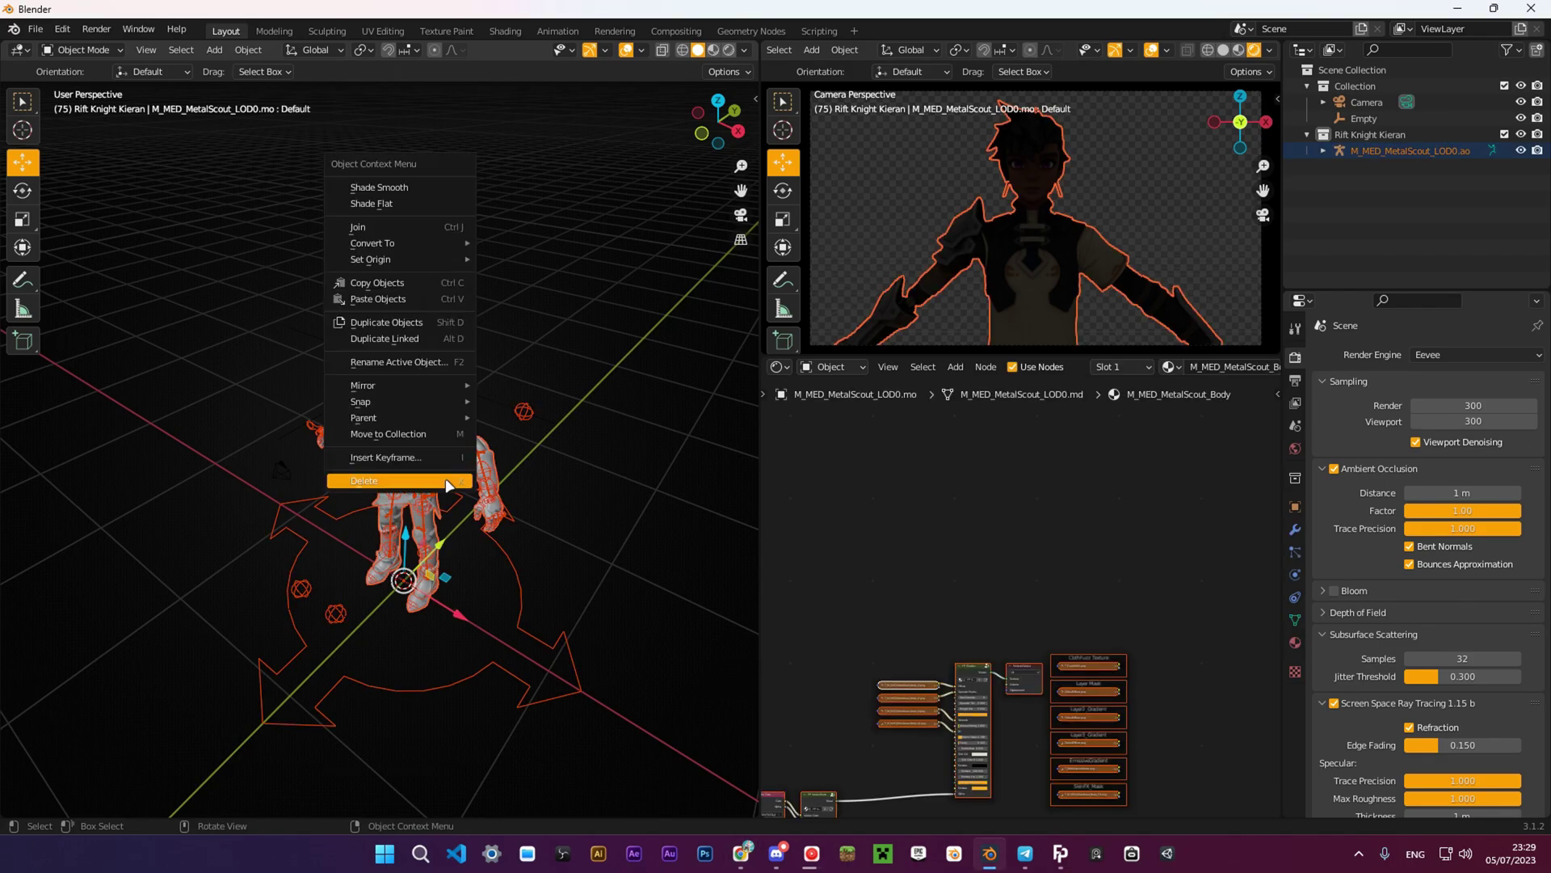
pyautogui.click(446, 483)
# Switch to Fortnite Porting and review its application settings without changing them.
pyautogui.click(1061, 853)
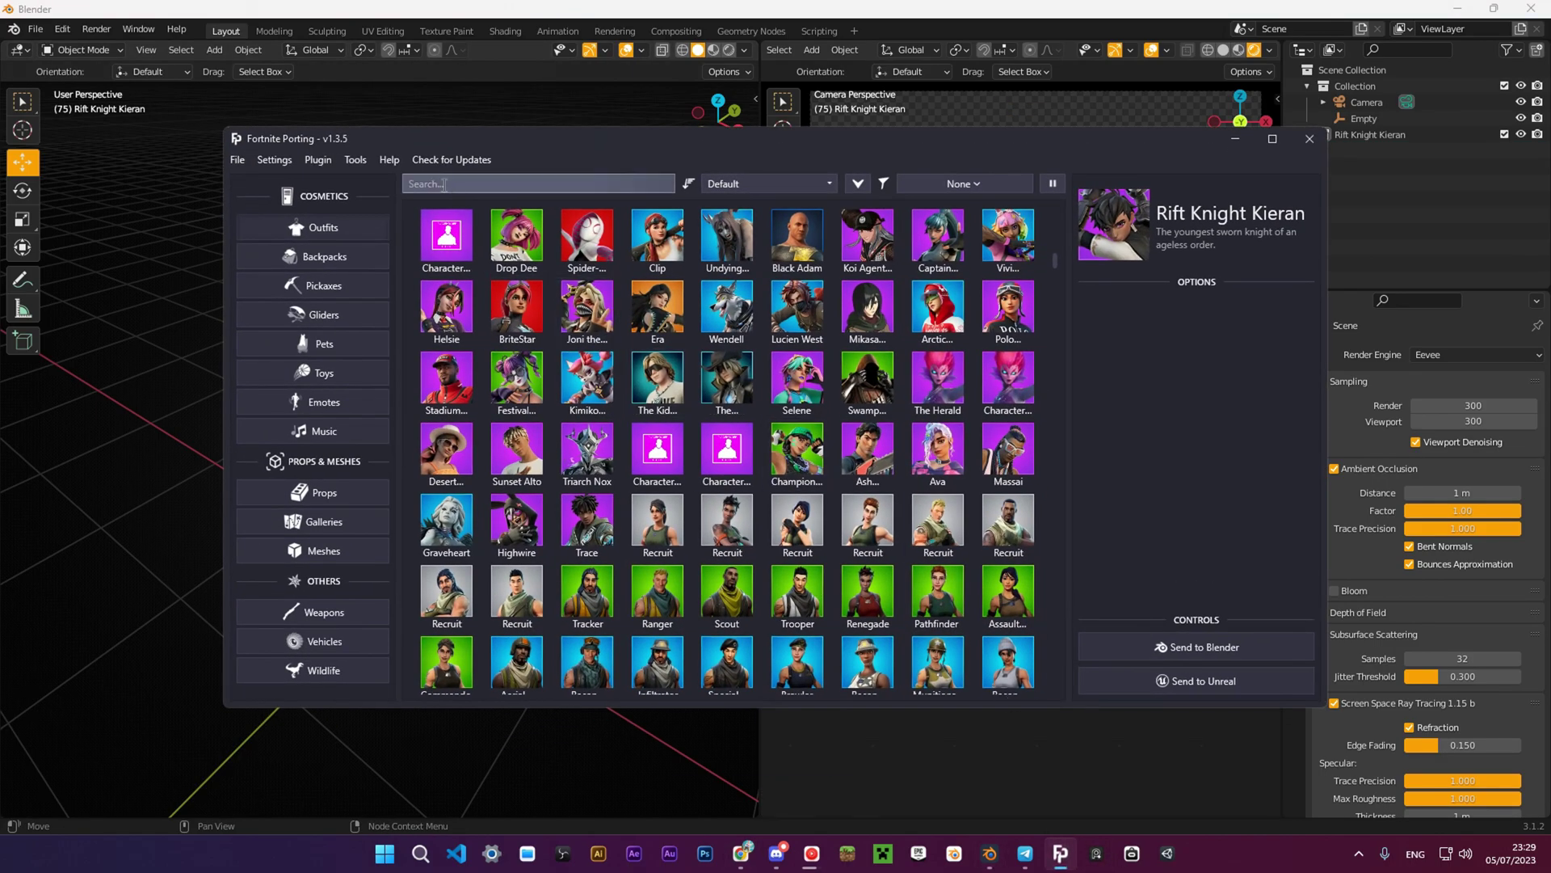
pyautogui.click(273, 159)
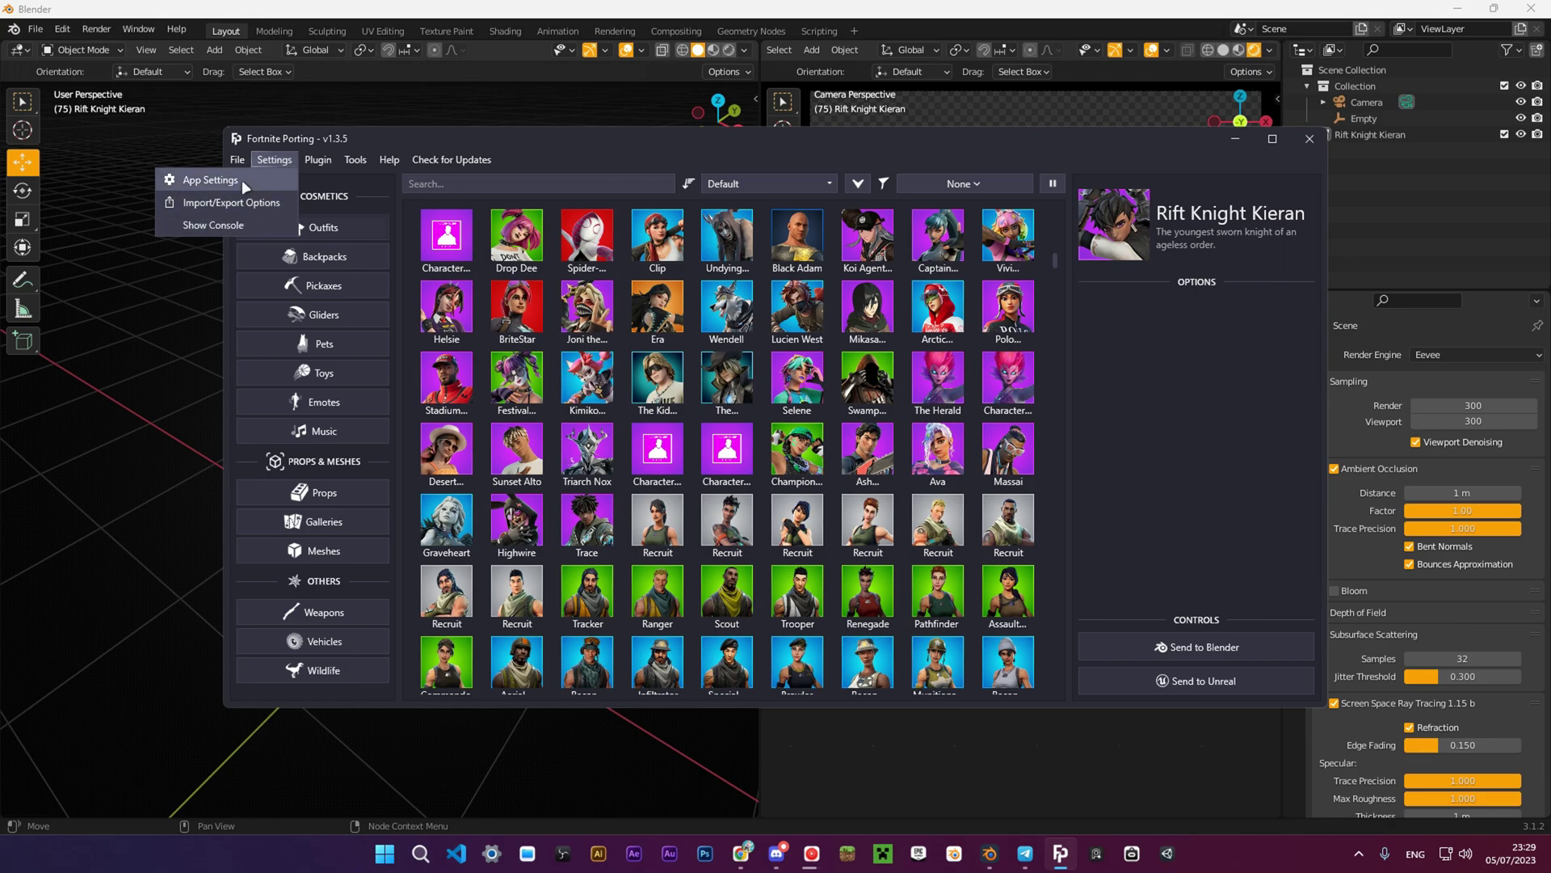
pyautogui.click(241, 180)
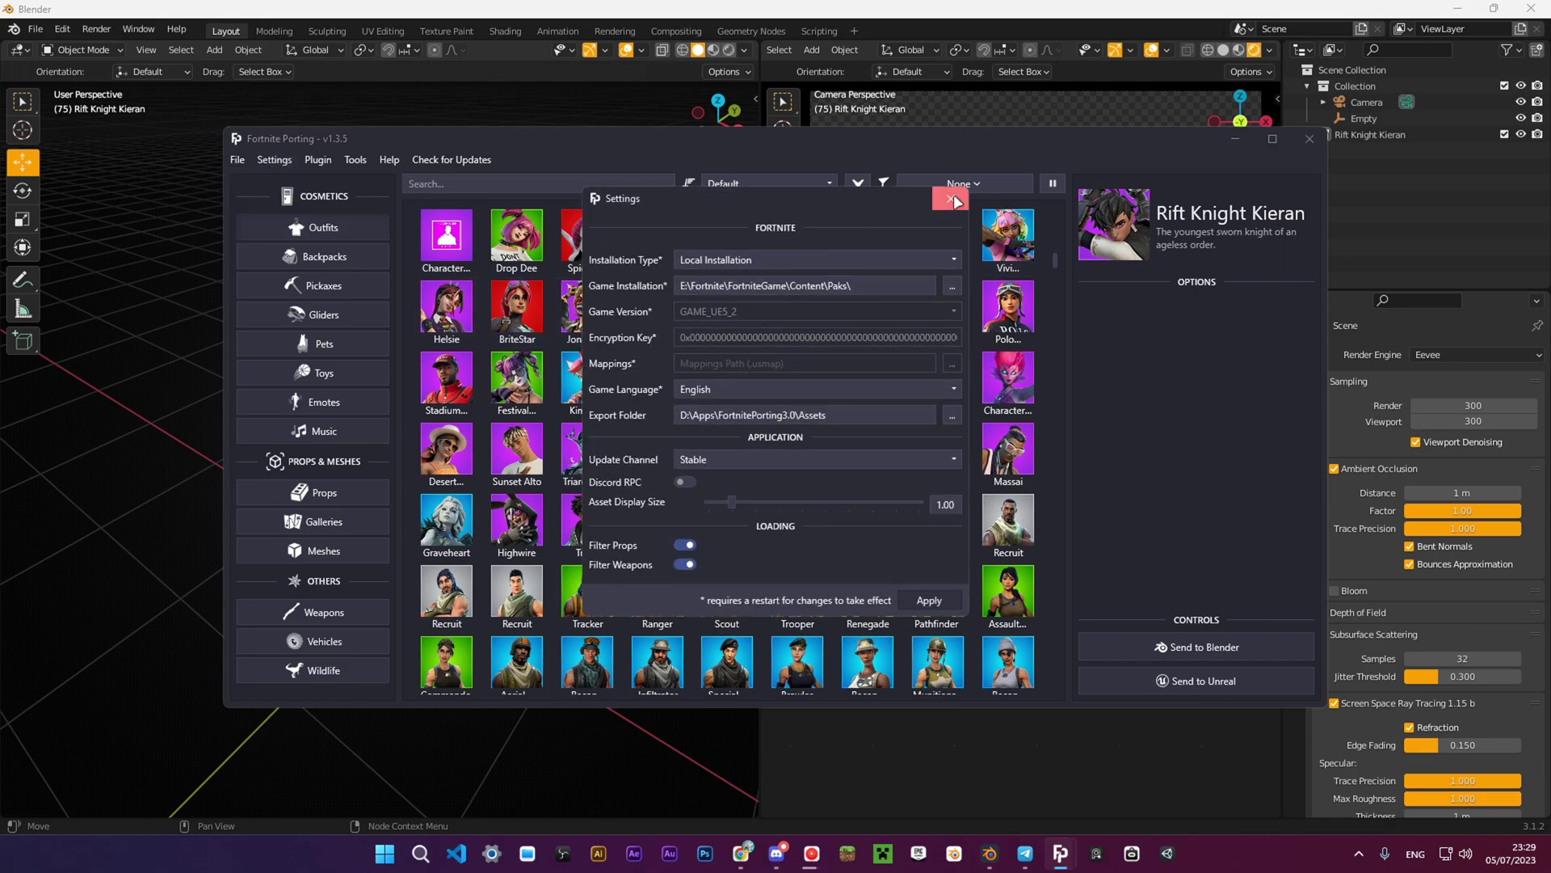
pyautogui.click(951, 199)
# Choose Tasty™ Rig as the rigging type in the Blender import/export options and return to Blender.
pyautogui.click(283, 155)
pyautogui.click(270, 205)
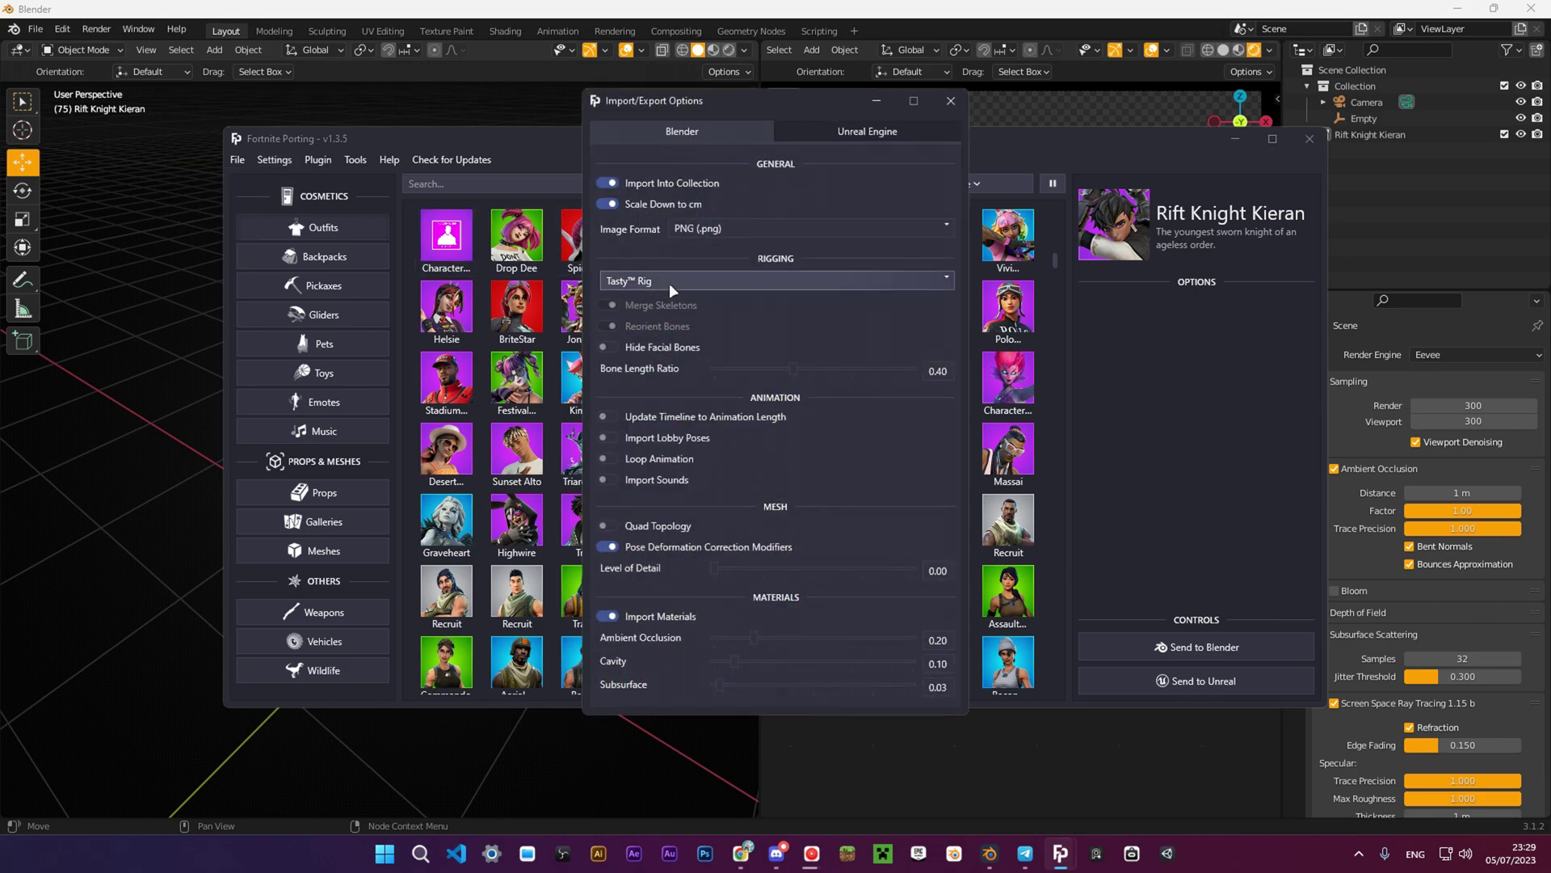
pyautogui.click(669, 282)
pyautogui.click(656, 299)
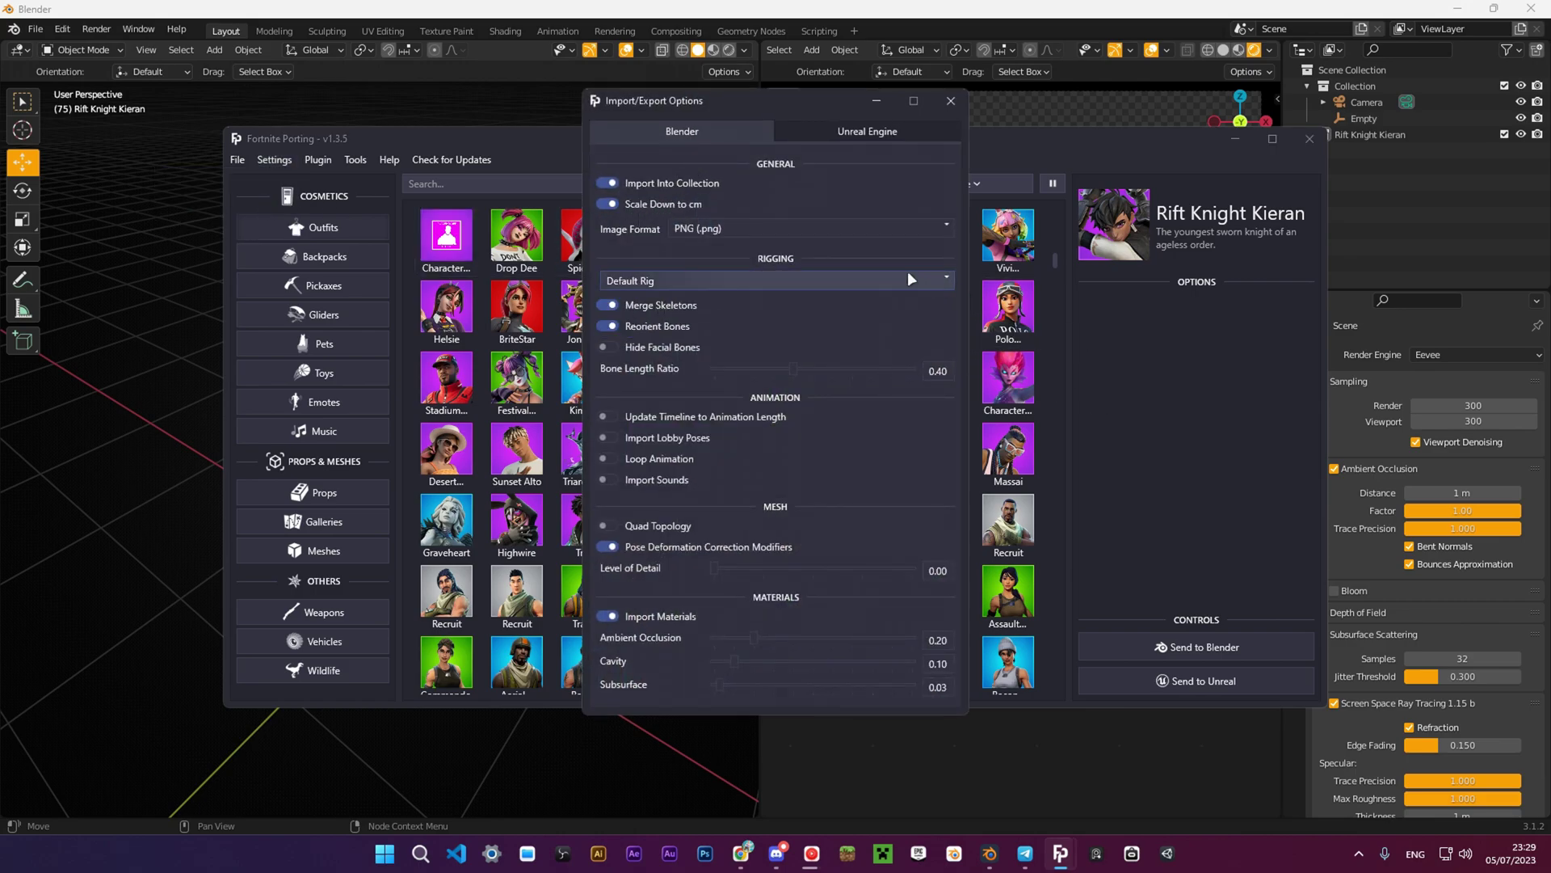
pyautogui.click(752, 277)
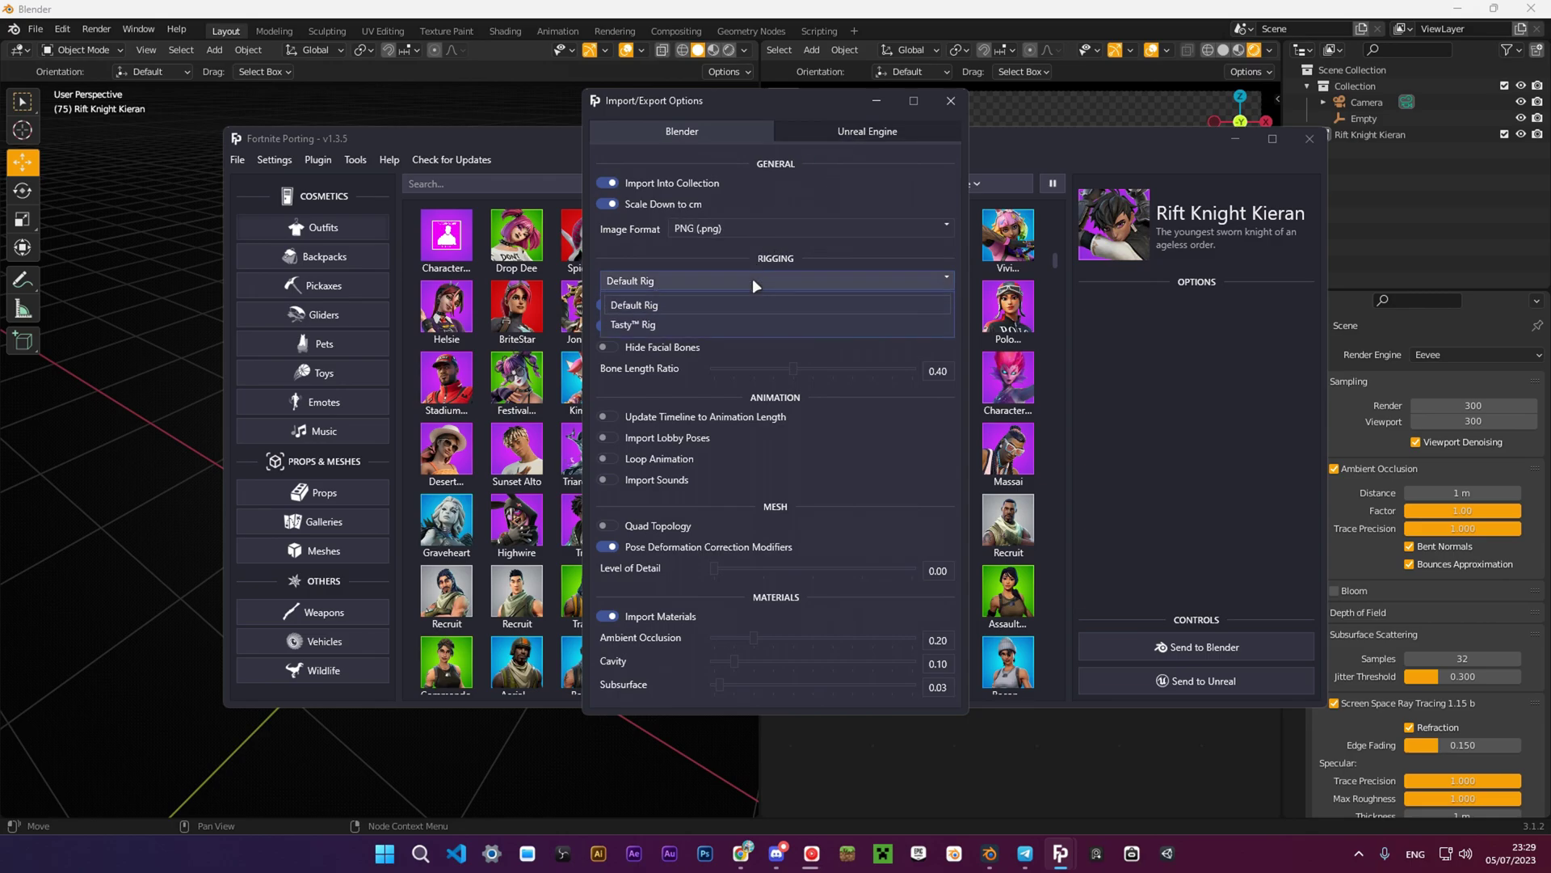
pyautogui.click(679, 324)
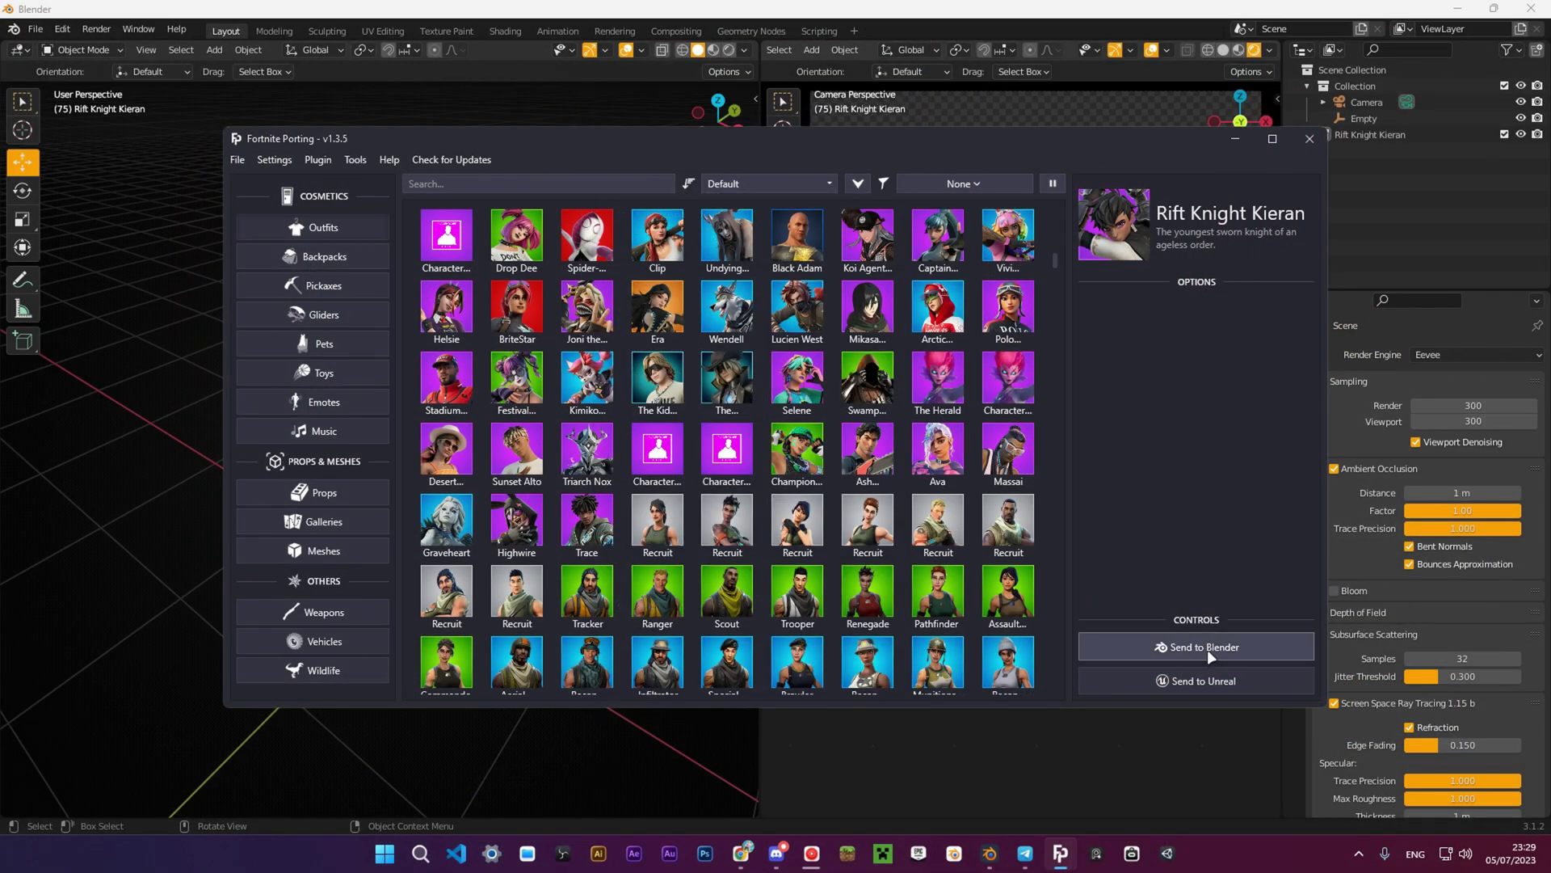
pyautogui.click(1234, 139)
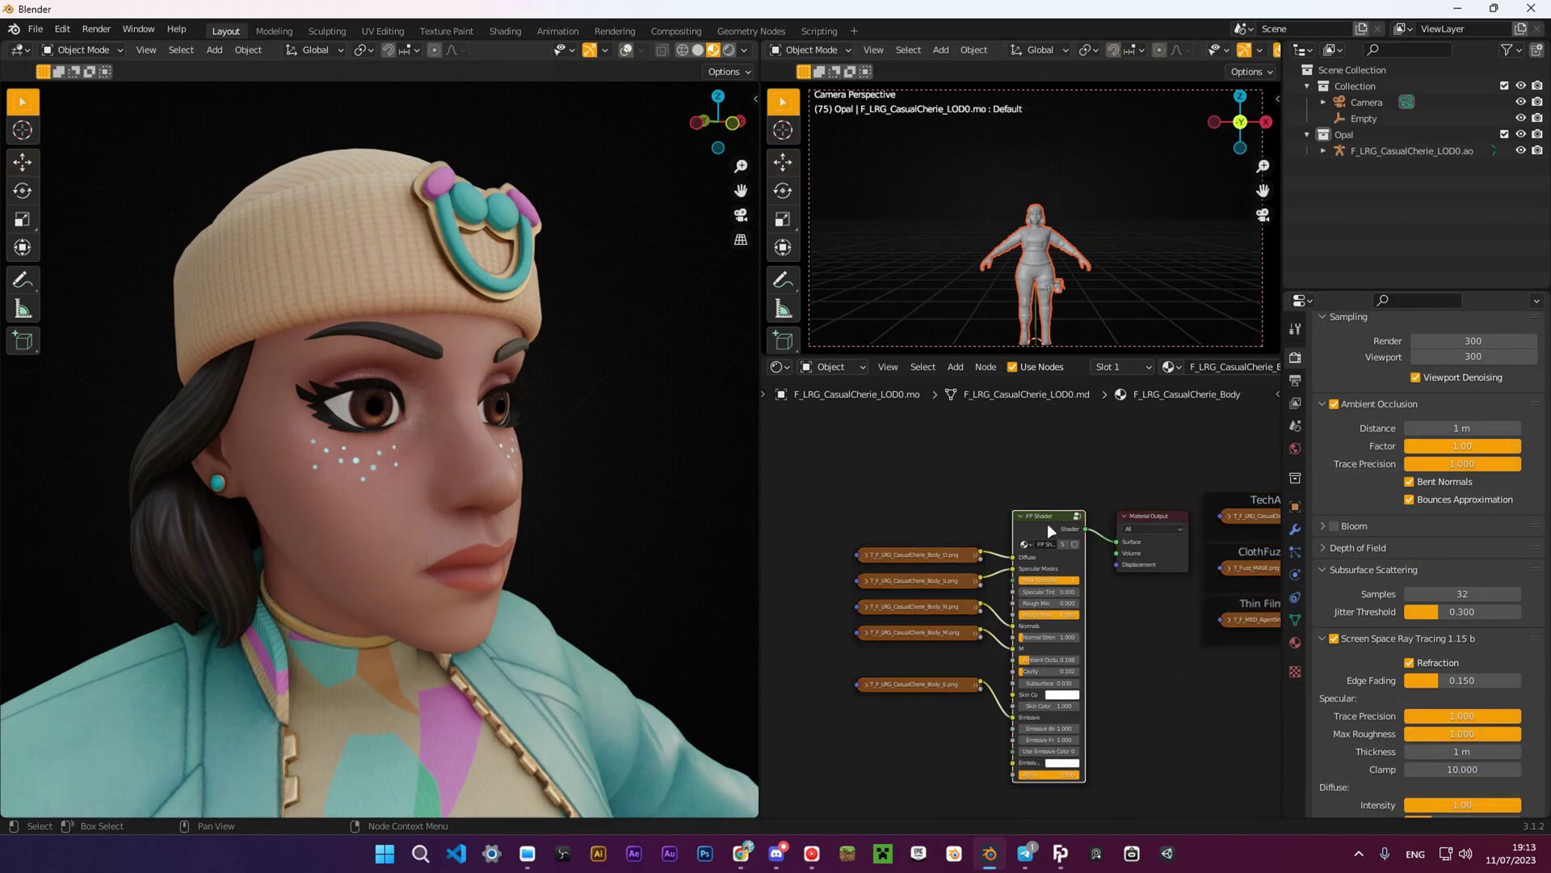
# Expose the Principled BSDF's Subsurface Color as a new input of the FP Shader node group and leave the group.
pyautogui.scroll(4, 1048, 522)
pyautogui.scroll(-5, 1038, 535)
pyautogui.scroll(6, 1171, 576)
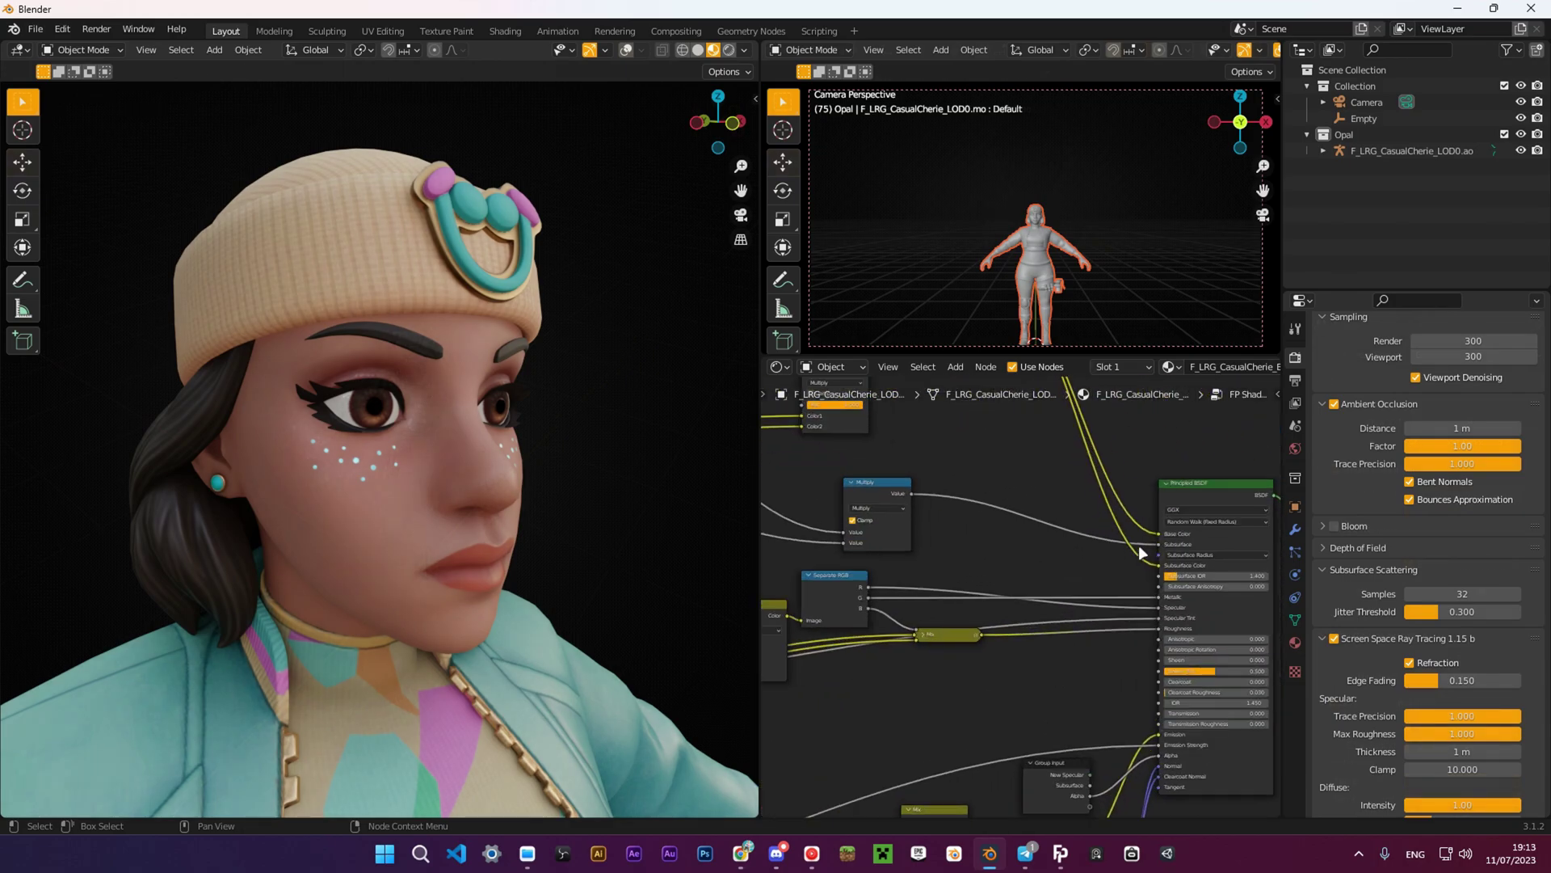
pyautogui.moveTo(1176, 583); pyautogui.dragTo(1004, 735)
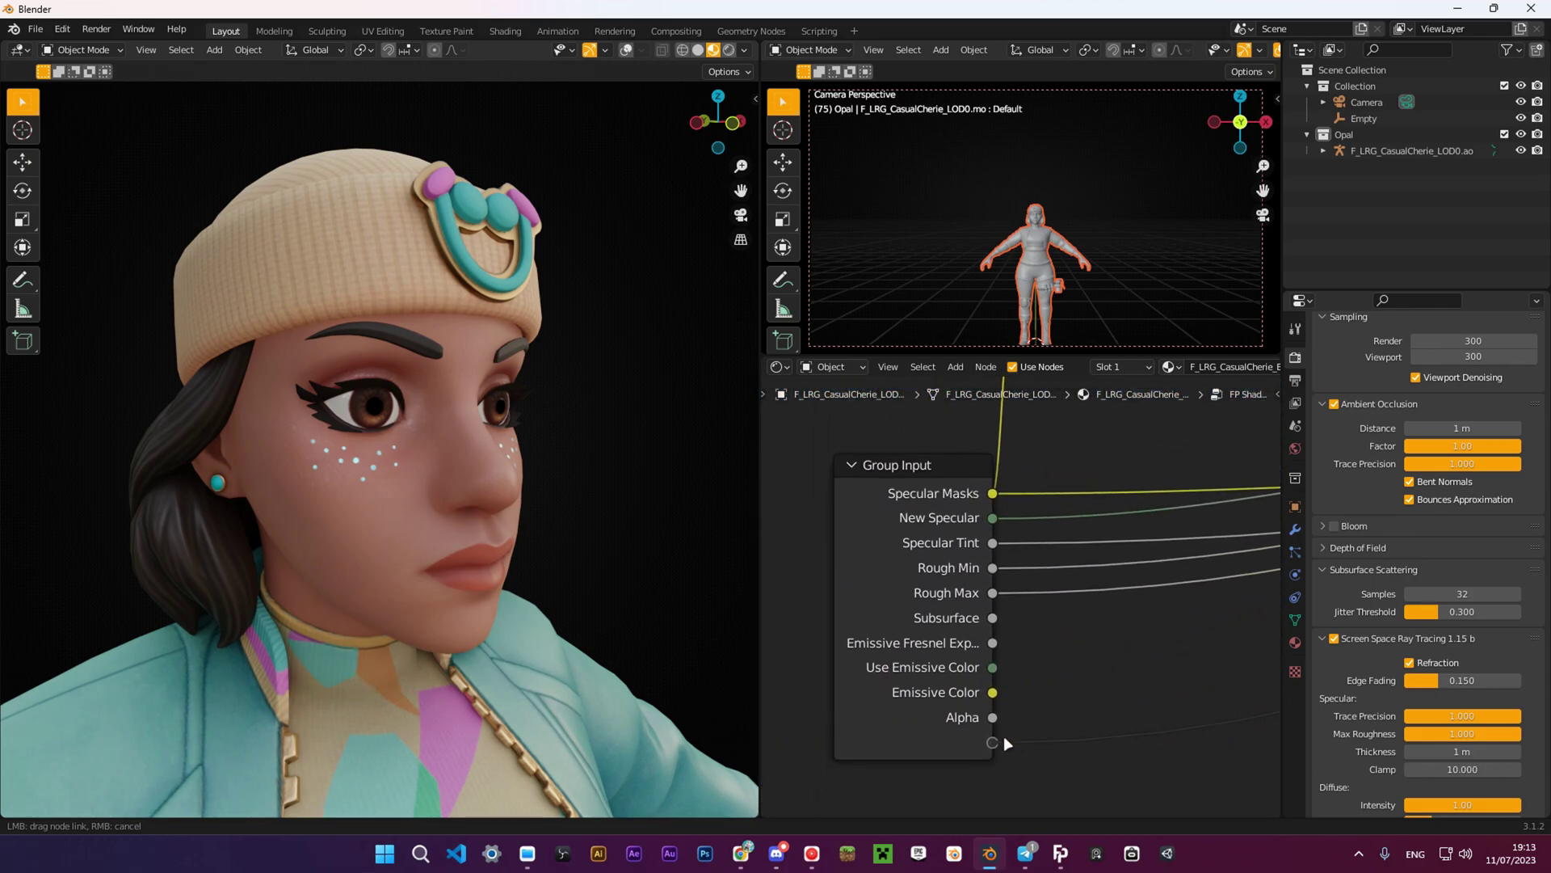
pyautogui.press('n')
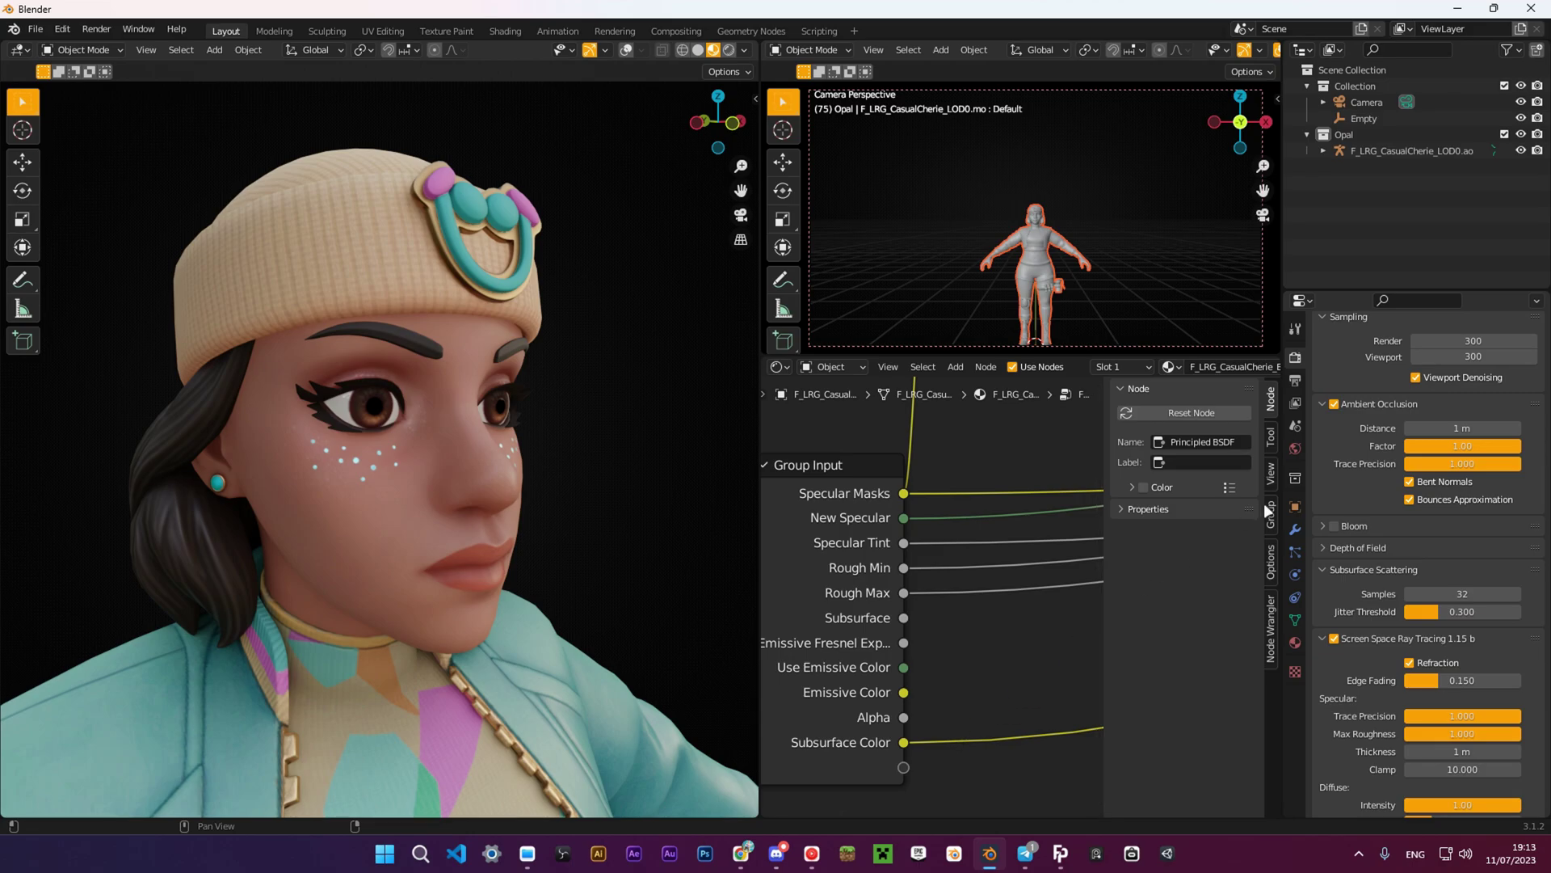
pyautogui.press('n')
pyautogui.press('Tab')
# Pick a new Subsurface Color on the FP Shader node of the body material.
pyautogui.scroll(-3, 1049, 641)
pyautogui.moveTo(1050, 640); pyautogui.dragTo(1038, 527, button='middle')
pyautogui.scroll(8, 1103, 686)
pyautogui.click(1042, 693)
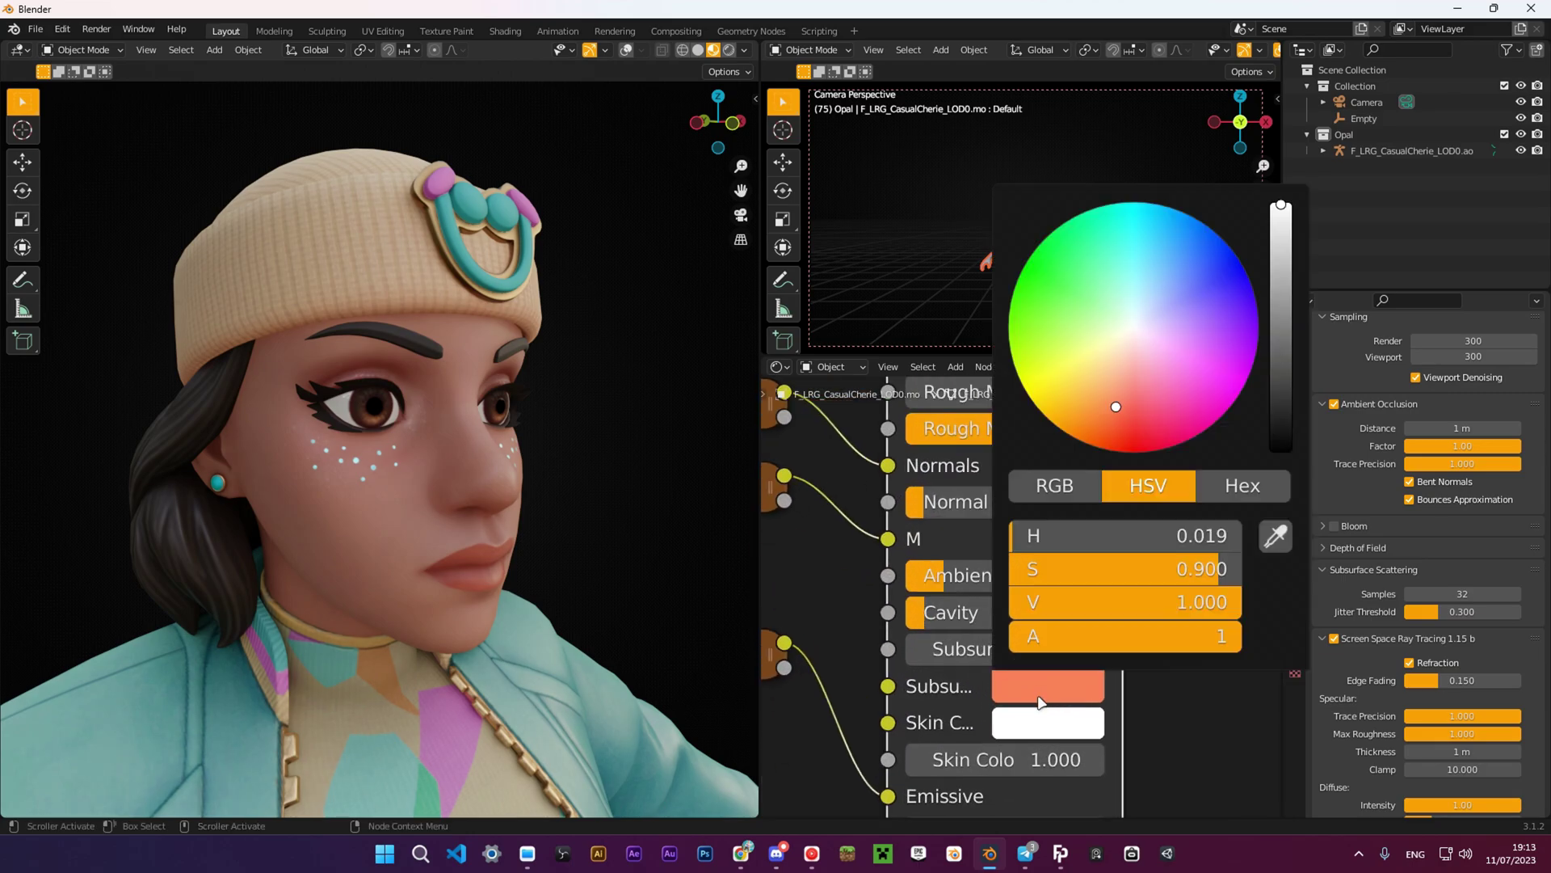
pyautogui.moveTo(1106, 443); pyautogui.dragTo(1205, 398)
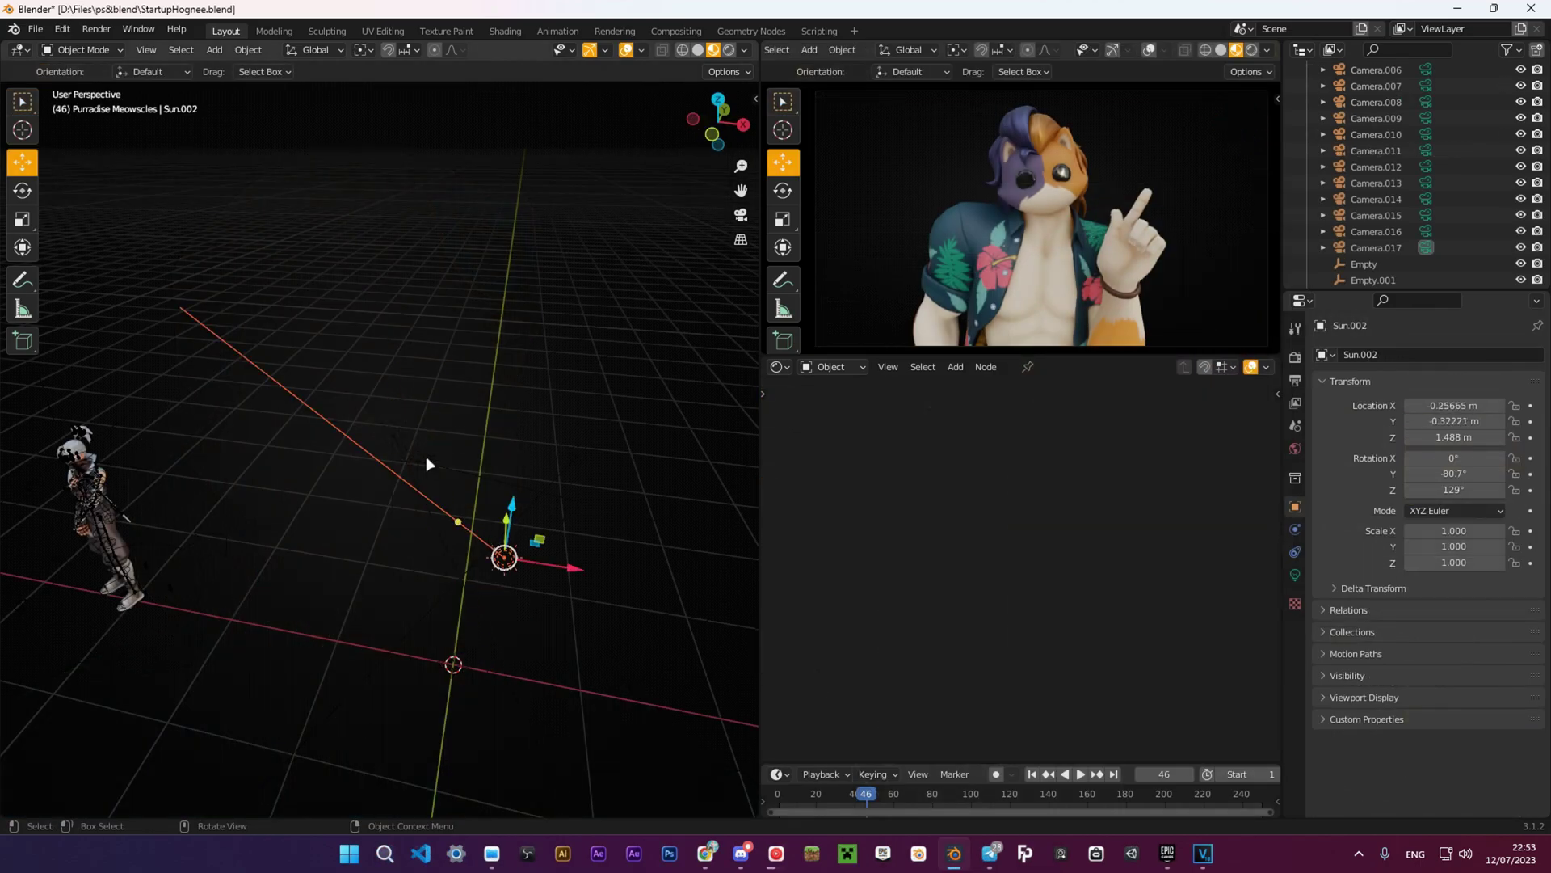
# Select the Sun.001 light and switch the main 3D viewport to rendered shading.
pyautogui.click(428, 464)
pyautogui.click(451, 515)
pyautogui.moveTo(451, 515); pyautogui.dragTo(485, 526, button='middle')
pyautogui.click(633, 297)
pyautogui.click(728, 50)
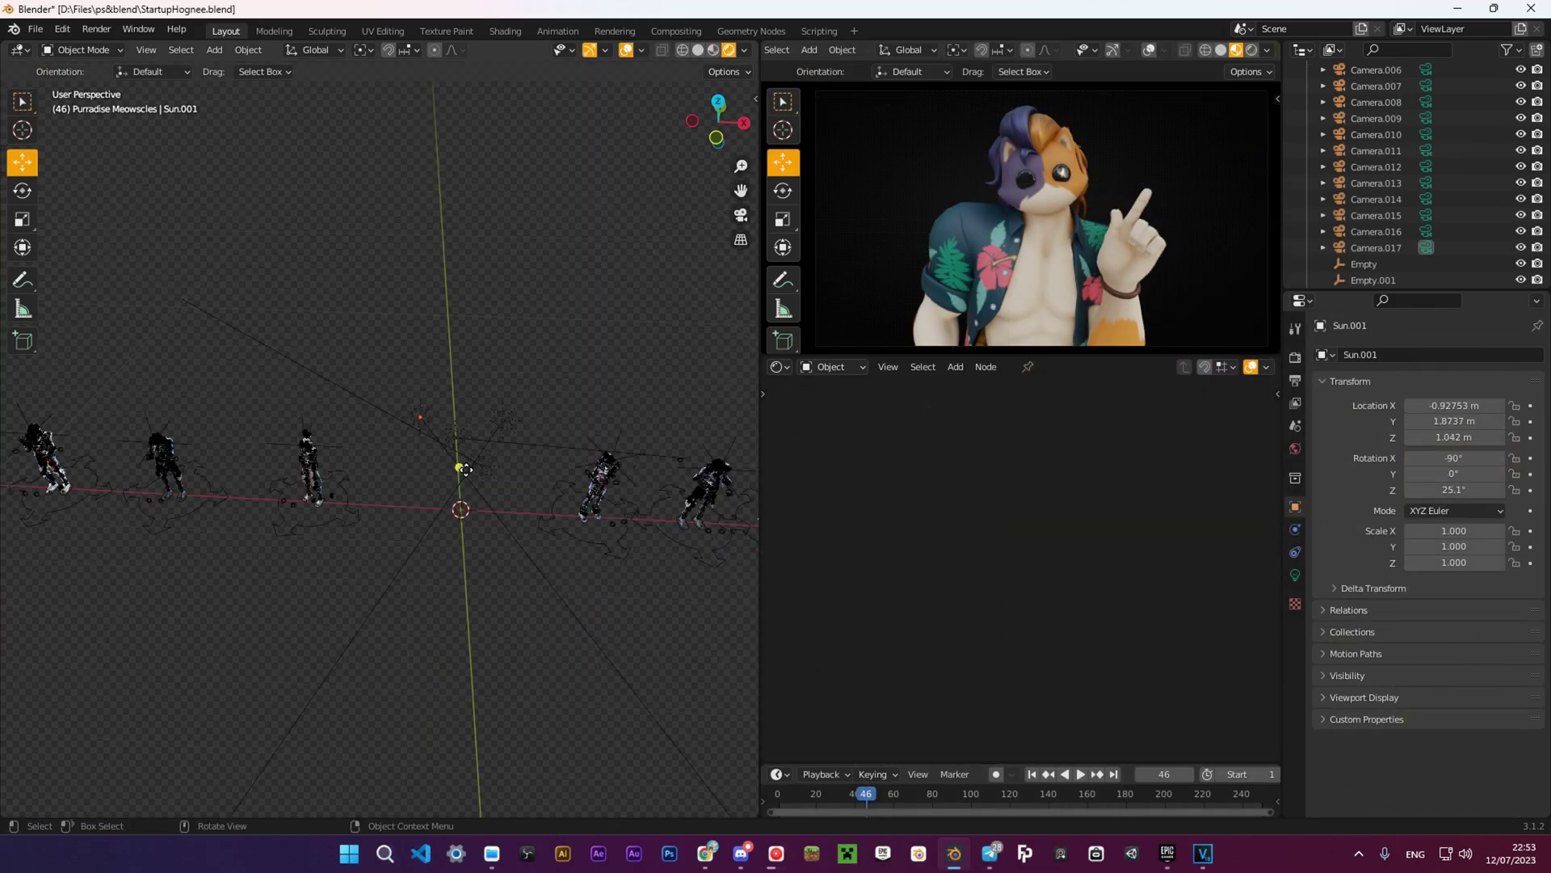
# Show the whole row of characters in the main viewport with the overlays hidden.
pyautogui.scroll(-3, 467, 473)
pyautogui.scroll(-4, 467, 473)
pyautogui.moveTo(467, 474); pyautogui.dragTo(575, 430, button='middle')
pyautogui.click(626, 50)
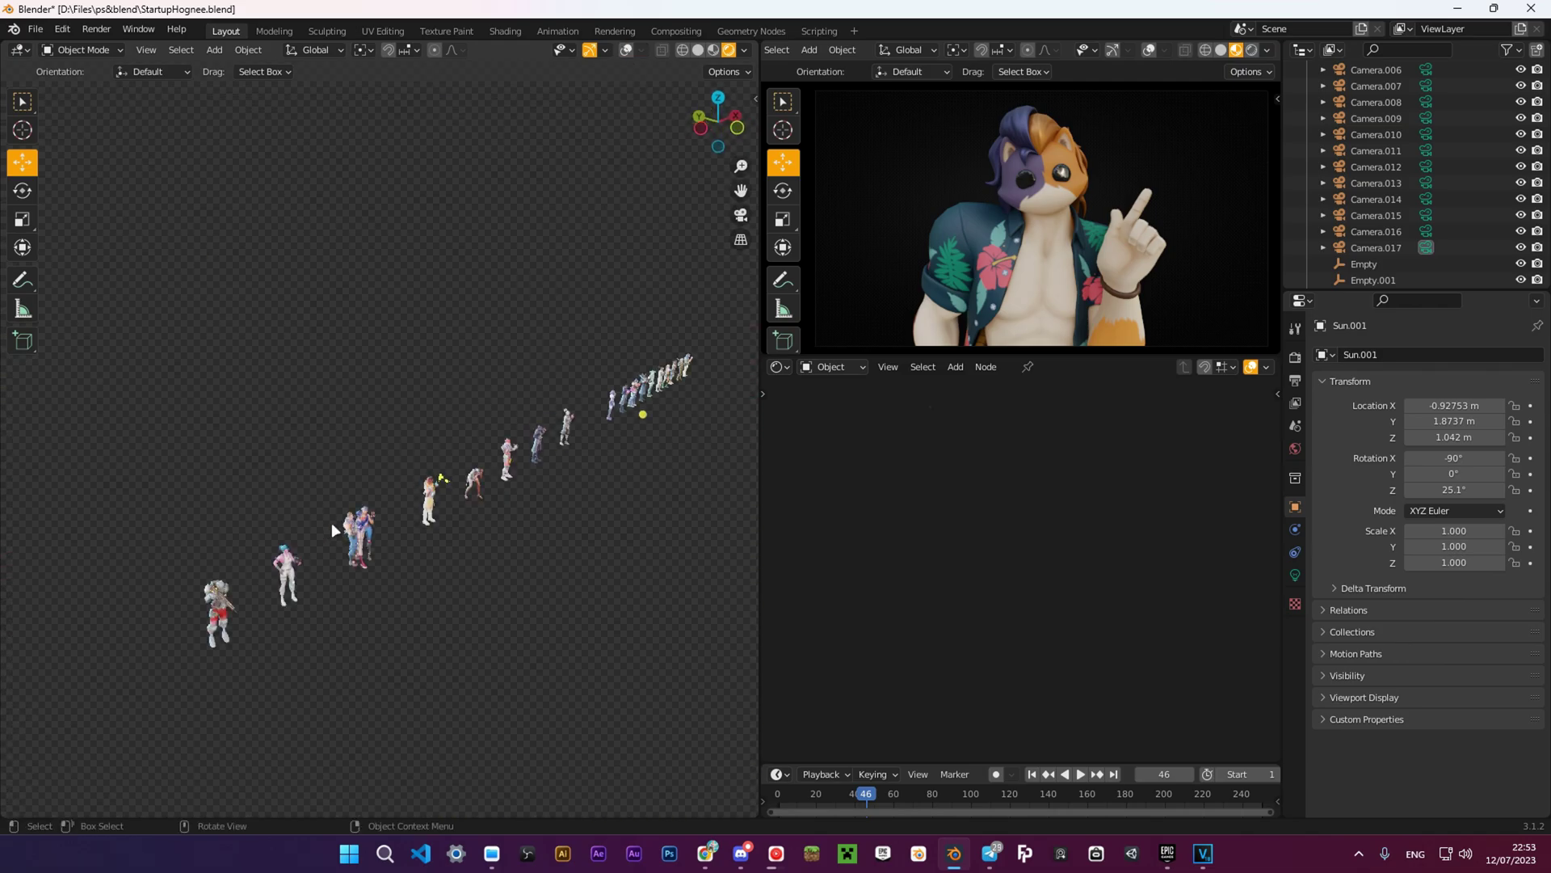
# Examine the shading of the first characters in the row up close, including the dark-haired character in the purple coat.
pyautogui.keyDown('shift'); pyautogui.moveTo(331, 530); pyautogui.dragTo(440, 509, button='middle'); pyautogui.keyUp('shift')
pyautogui.scroll(6, 439, 509)
pyautogui.moveTo(566, 485); pyautogui.dragTo(440, 521, button='middle')
pyautogui.scroll(4, 493, 462)
pyautogui.scroll(-8, 440, 517)
pyautogui.keyDown('shift'); pyautogui.moveTo(711, 485); pyautogui.dragTo(182, 469, button='middle'); pyautogui.keyUp('shift')
pyautogui.scroll(8, 139, 470)
pyautogui.keyDown('shift'); pyautogui.moveTo(711, 477); pyautogui.dragTo(406, 453, button='middle'); pyautogui.keyUp('shift')
pyautogui.scroll(4, 355, 473)
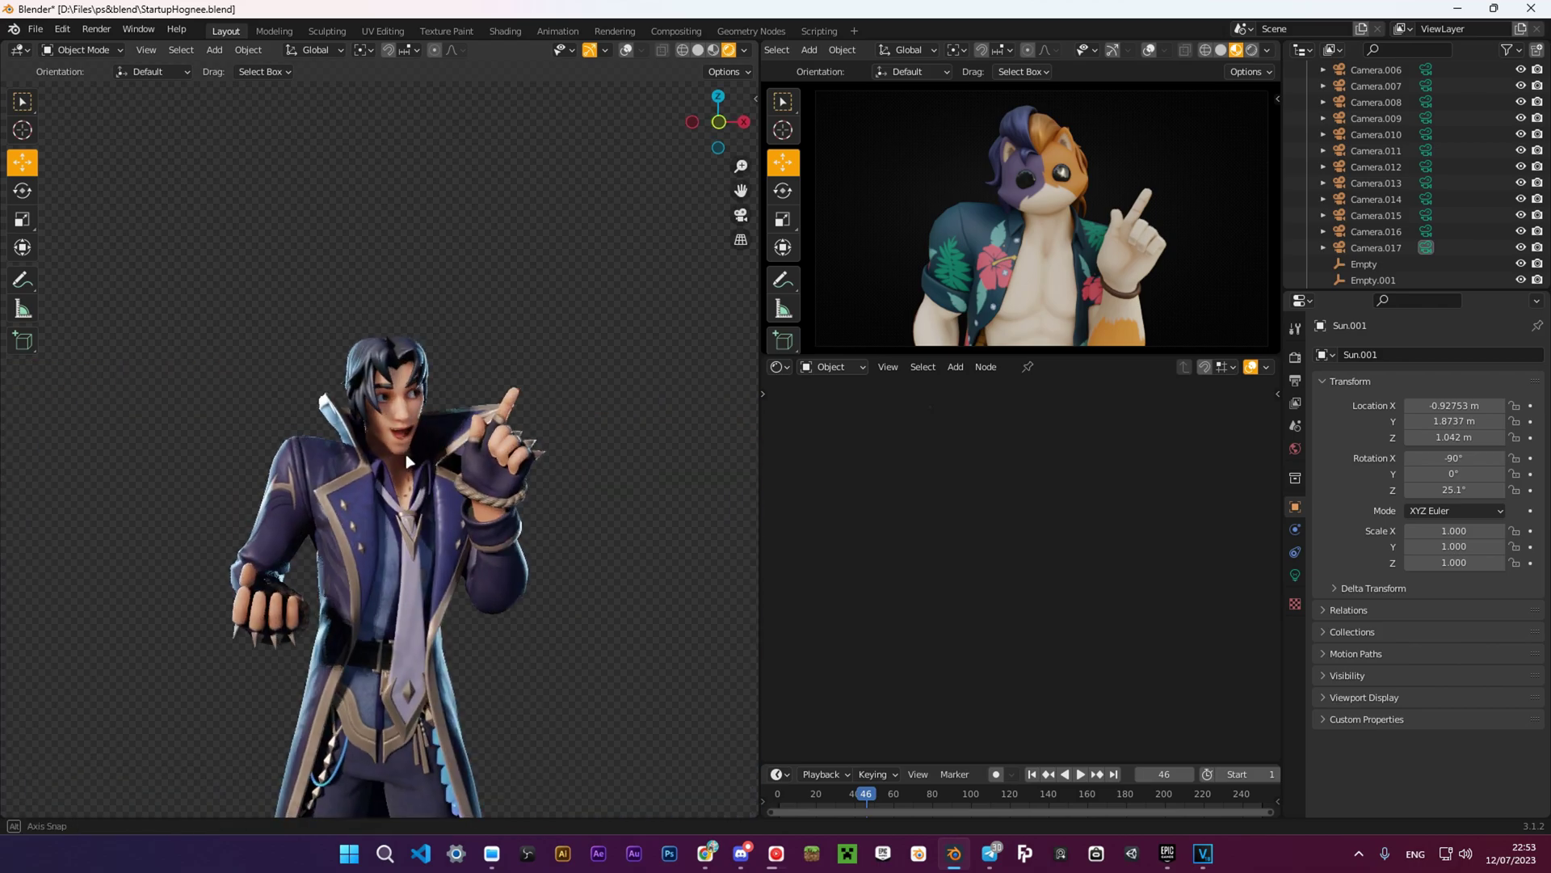
pyautogui.scroll(-5, 406, 453)
pyautogui.scroll(5, 451, 469)
pyautogui.scroll(-6, 463, 496)
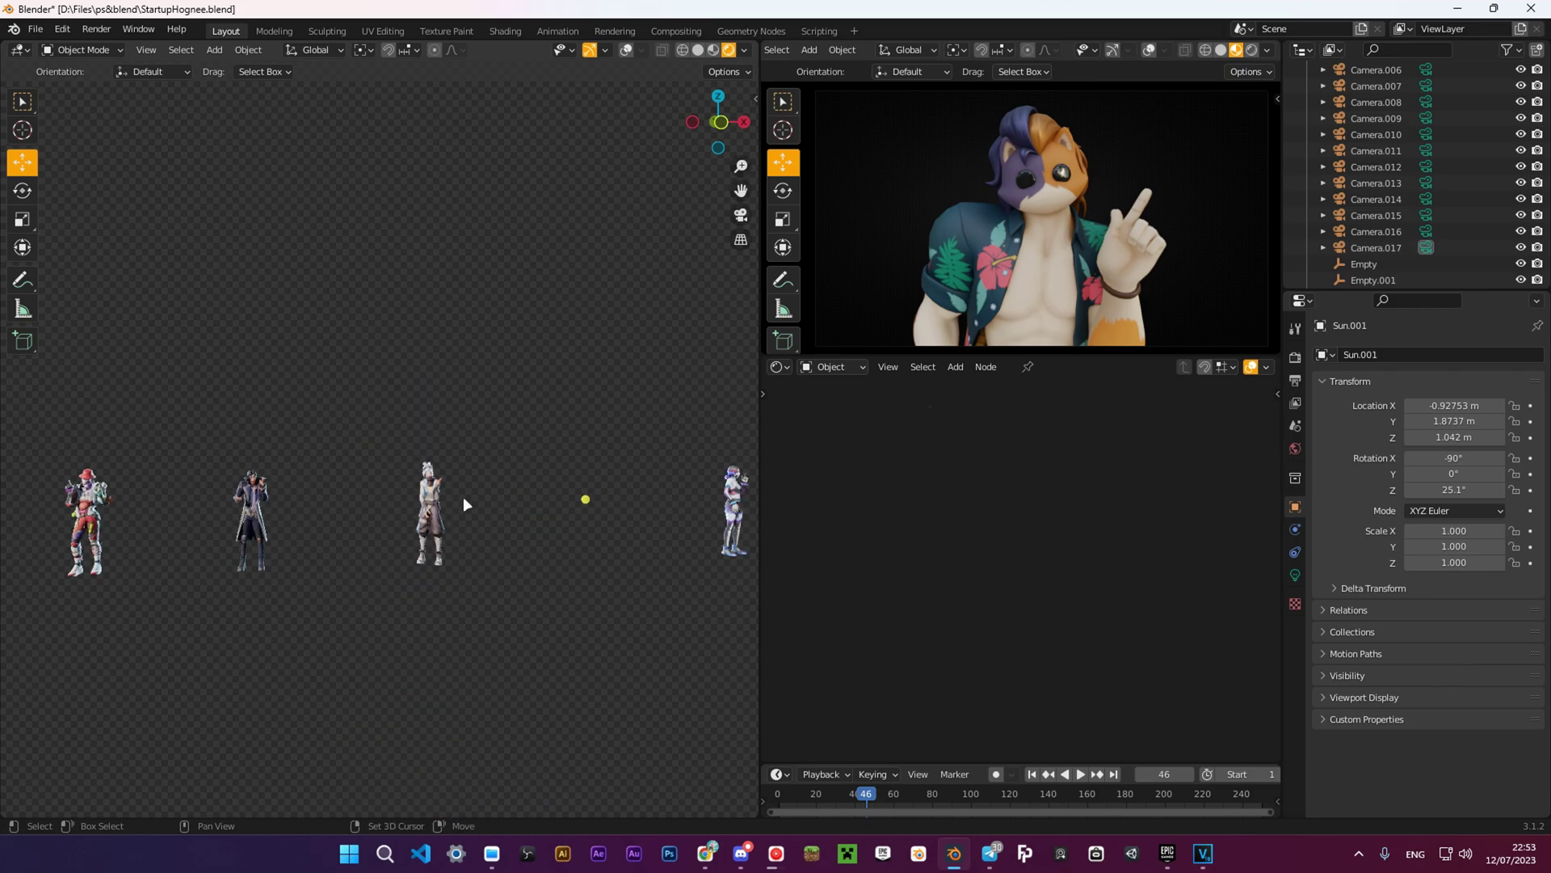
pyautogui.keyDown('shift'); pyautogui.moveTo(463, 496); pyautogui.dragTo(164, 493, button='middle'); pyautogui.keyUp('shift')
pyautogui.scroll(10, 562, 487)
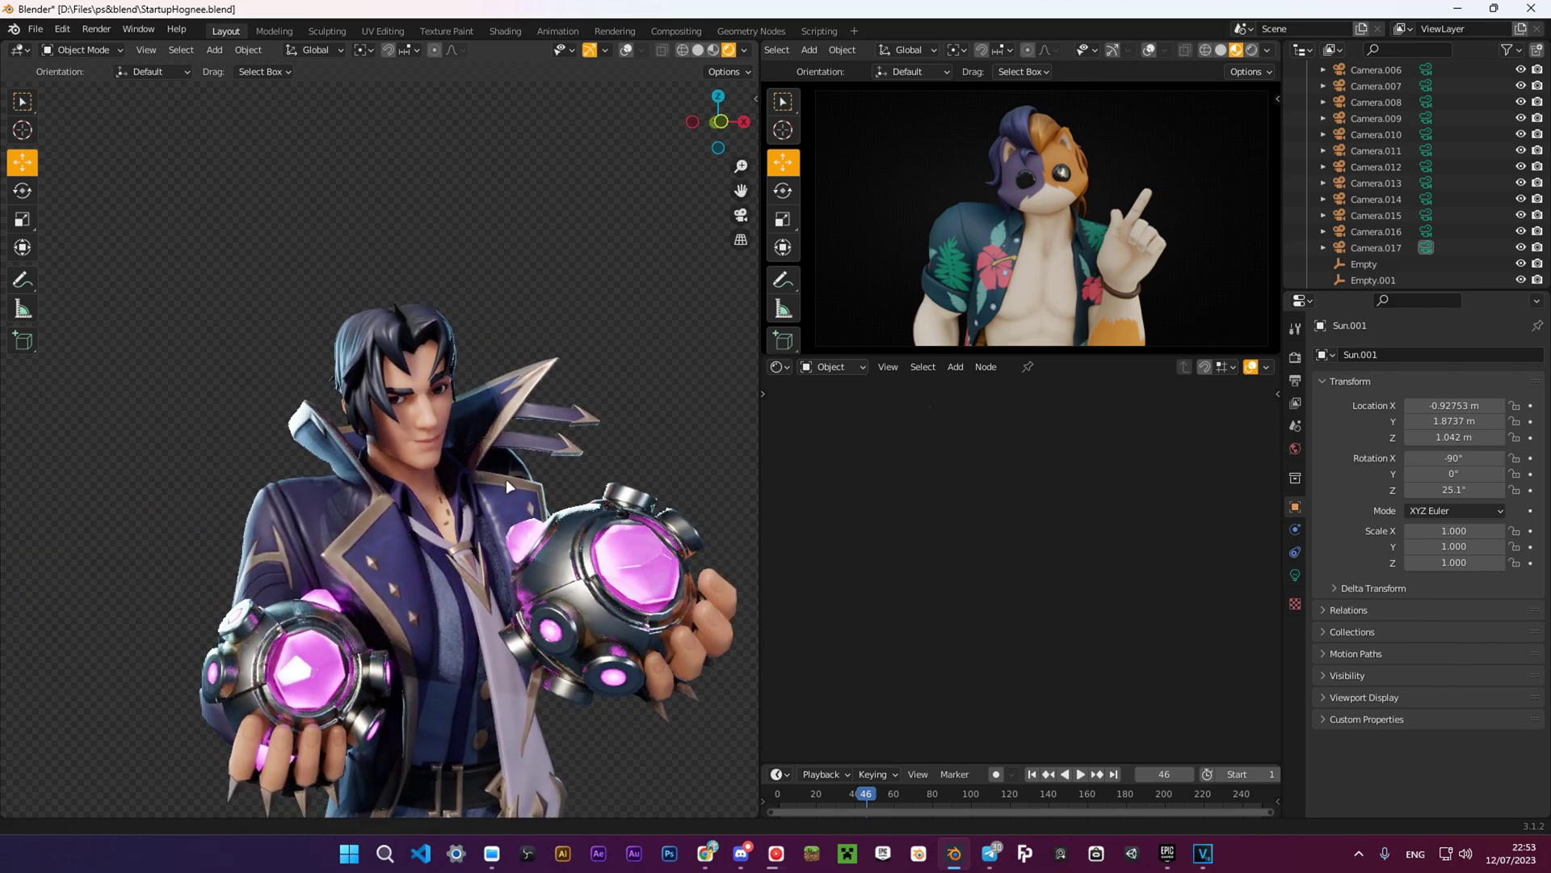
# Inspect the remaining characters along the row up close, from the red and blue robot to the cat-headed one at the end.
pyautogui.scroll(-8, 506, 478)
pyautogui.scroll(12, 488, 510)
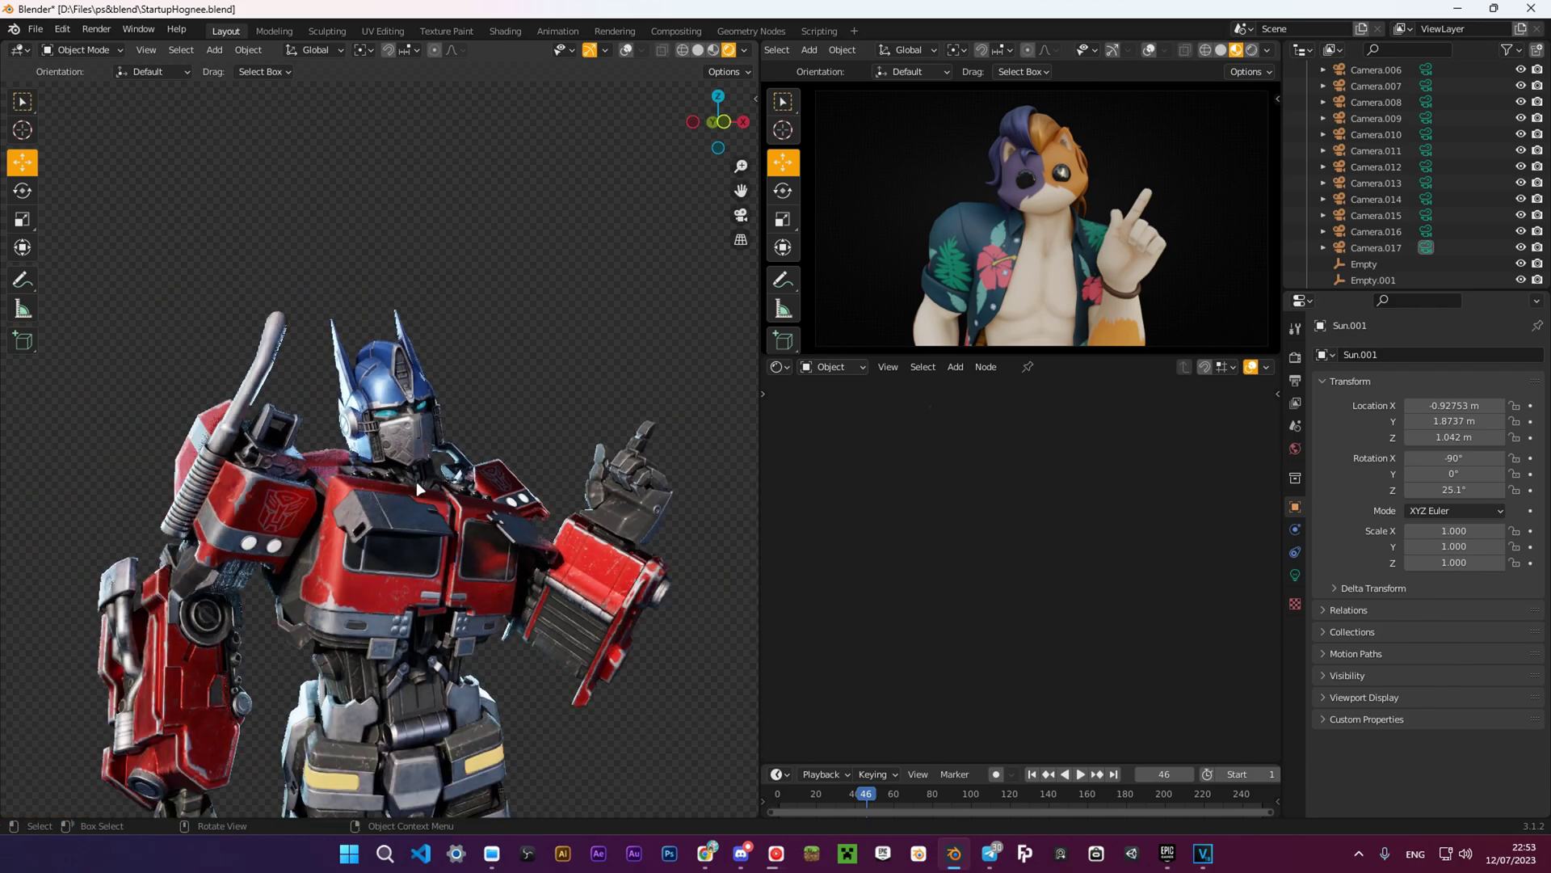
pyautogui.scroll(-12, 419, 488)
pyautogui.scroll(10, 396, 525)
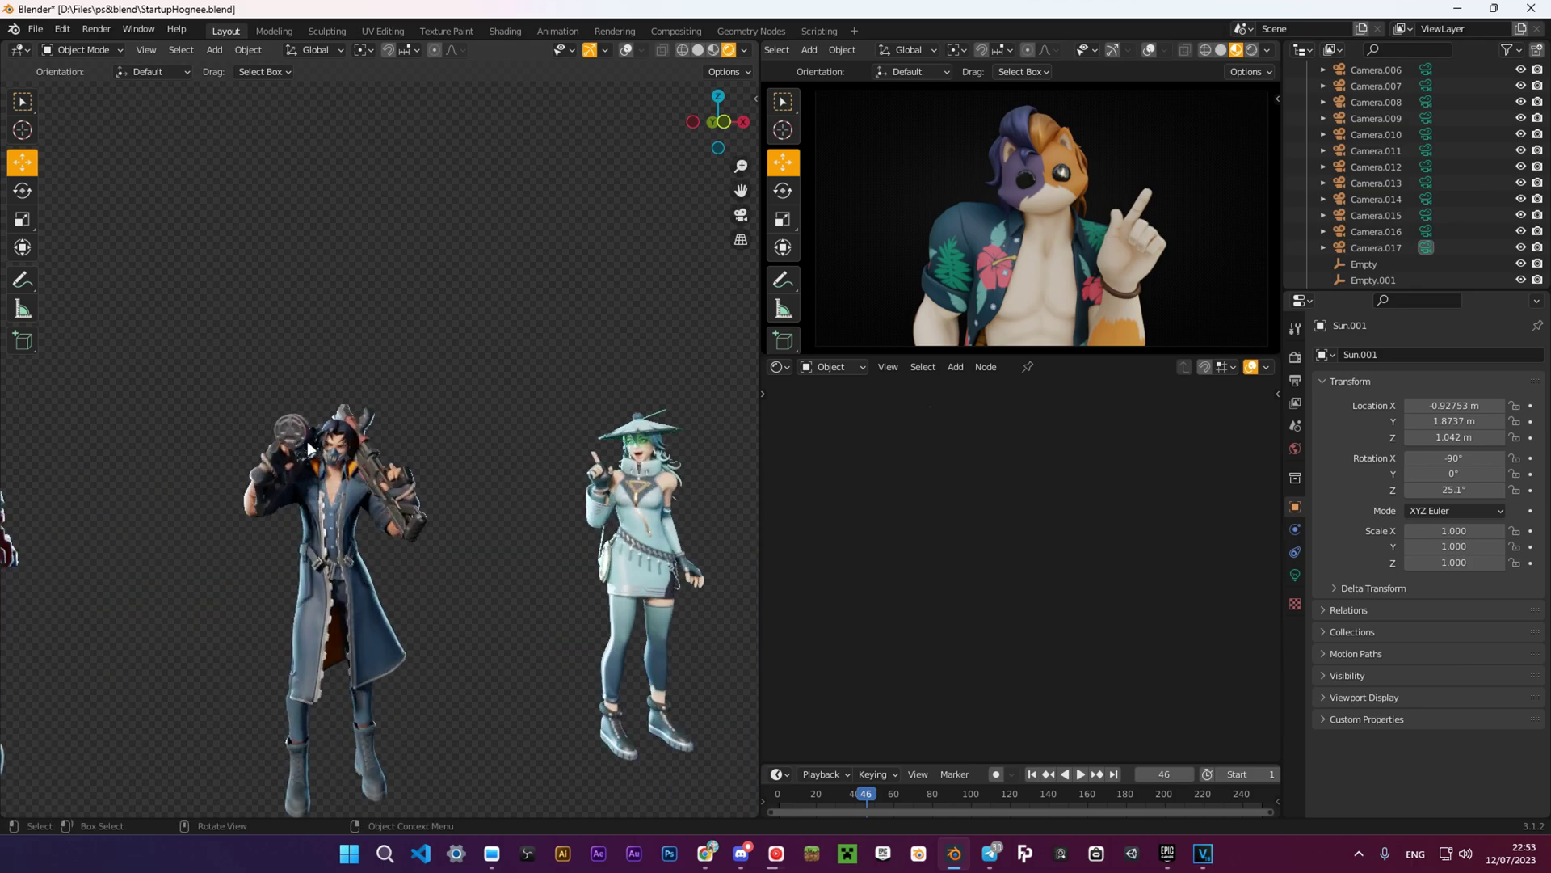
pyautogui.scroll(5, 309, 449)
pyautogui.scroll(-10, 396, 497)
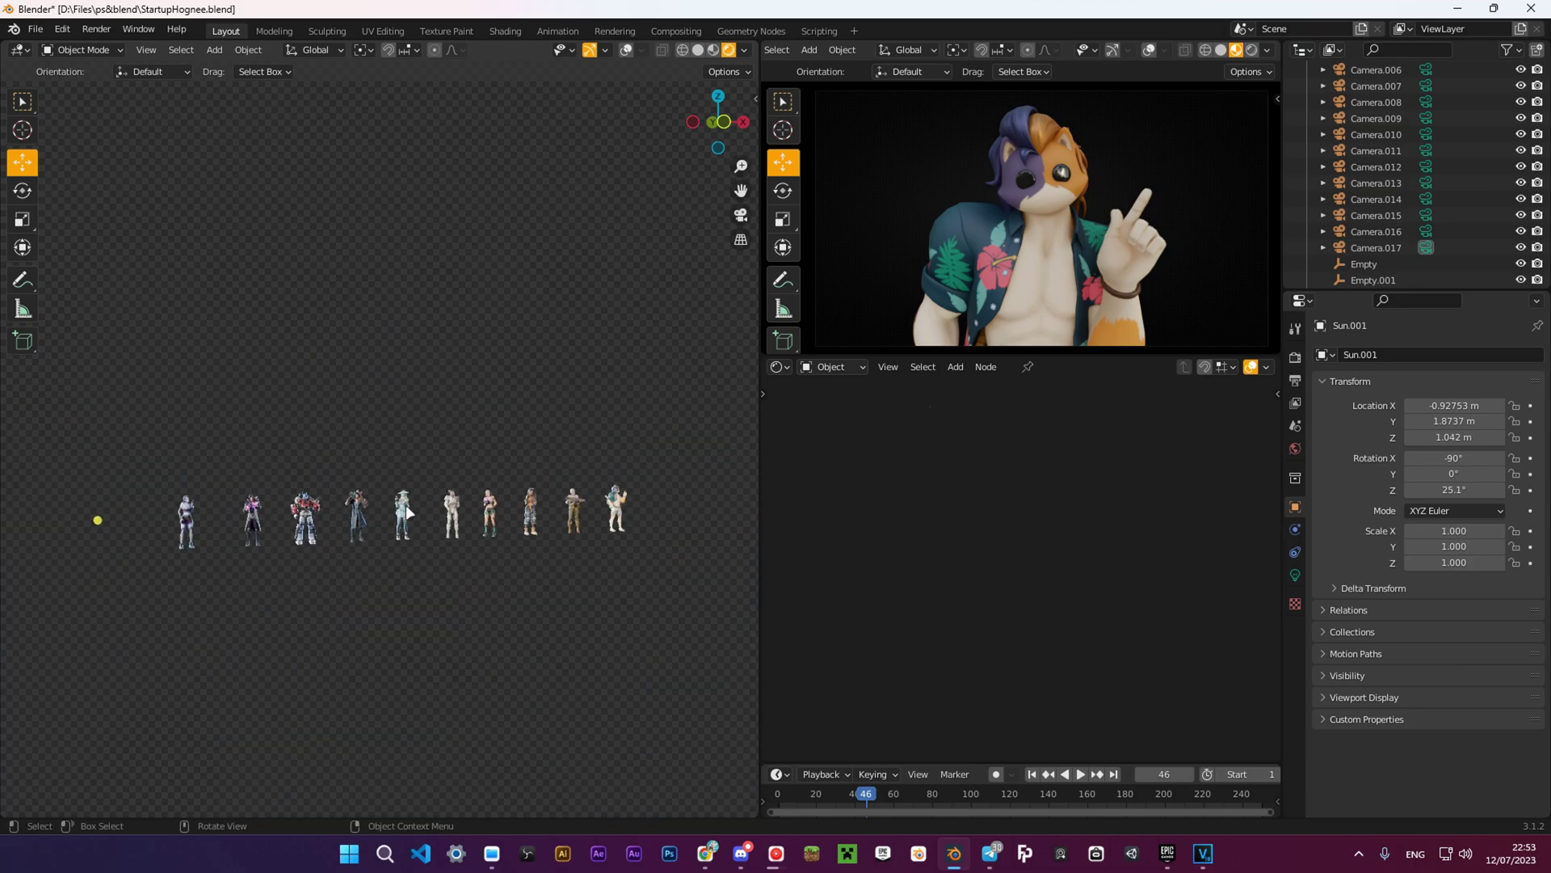
pyautogui.scroll(8, 408, 512)
pyautogui.scroll(-6, 485, 459)
pyautogui.scroll(3, 478, 494)
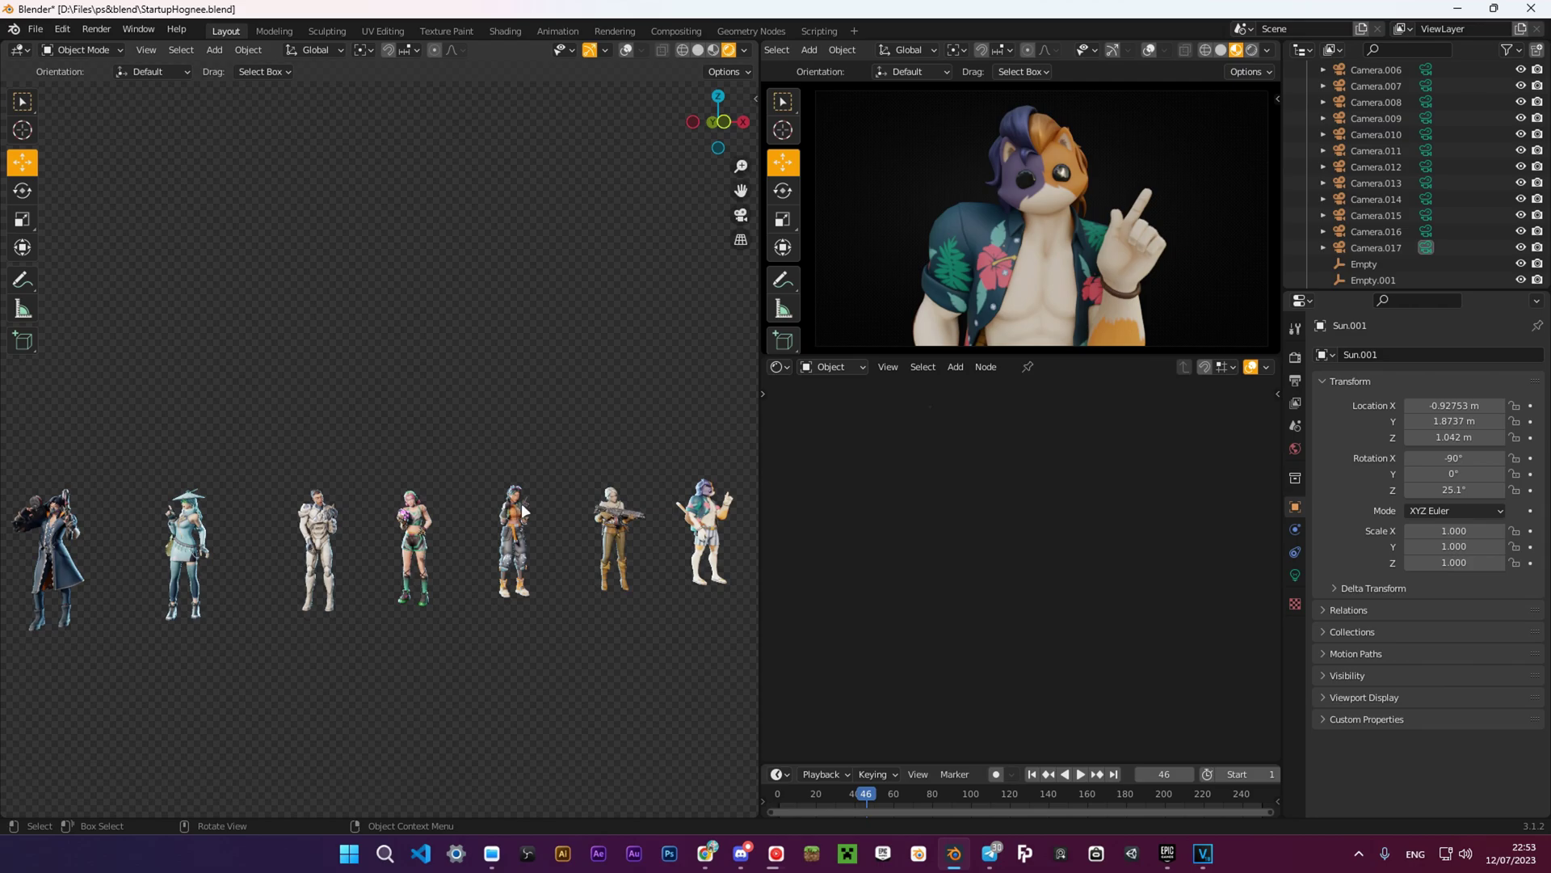
pyautogui.scroll(5, 493, 477)
pyautogui.scroll(-5, 482, 502)
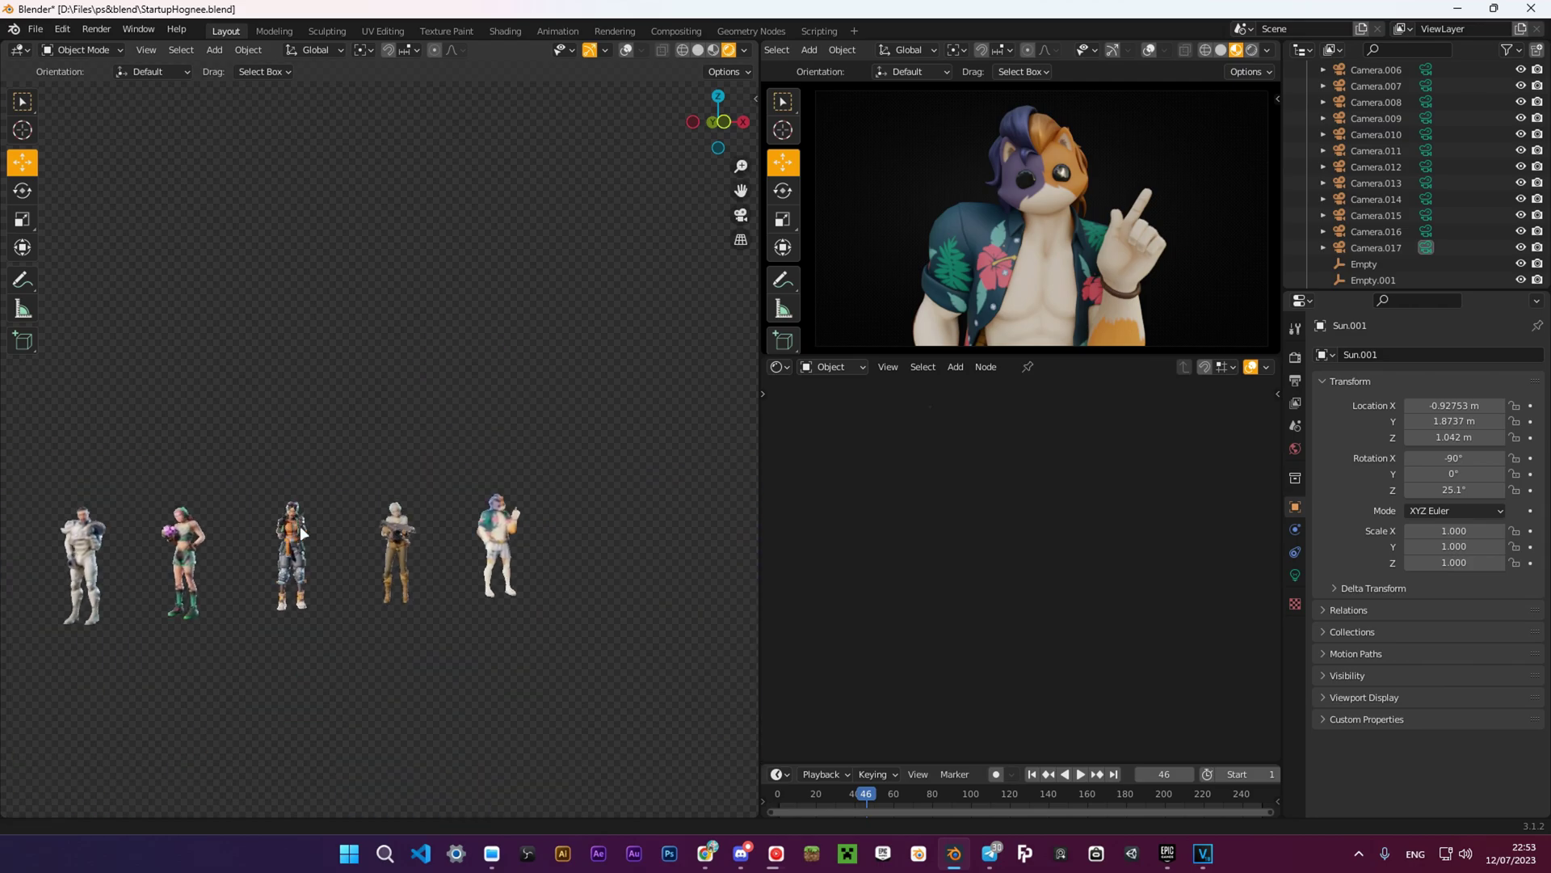
# Add a sun light to the Rift Knight Kieran scene and set its X rotation to 45°.
pyautogui.moveTo(260, 272)
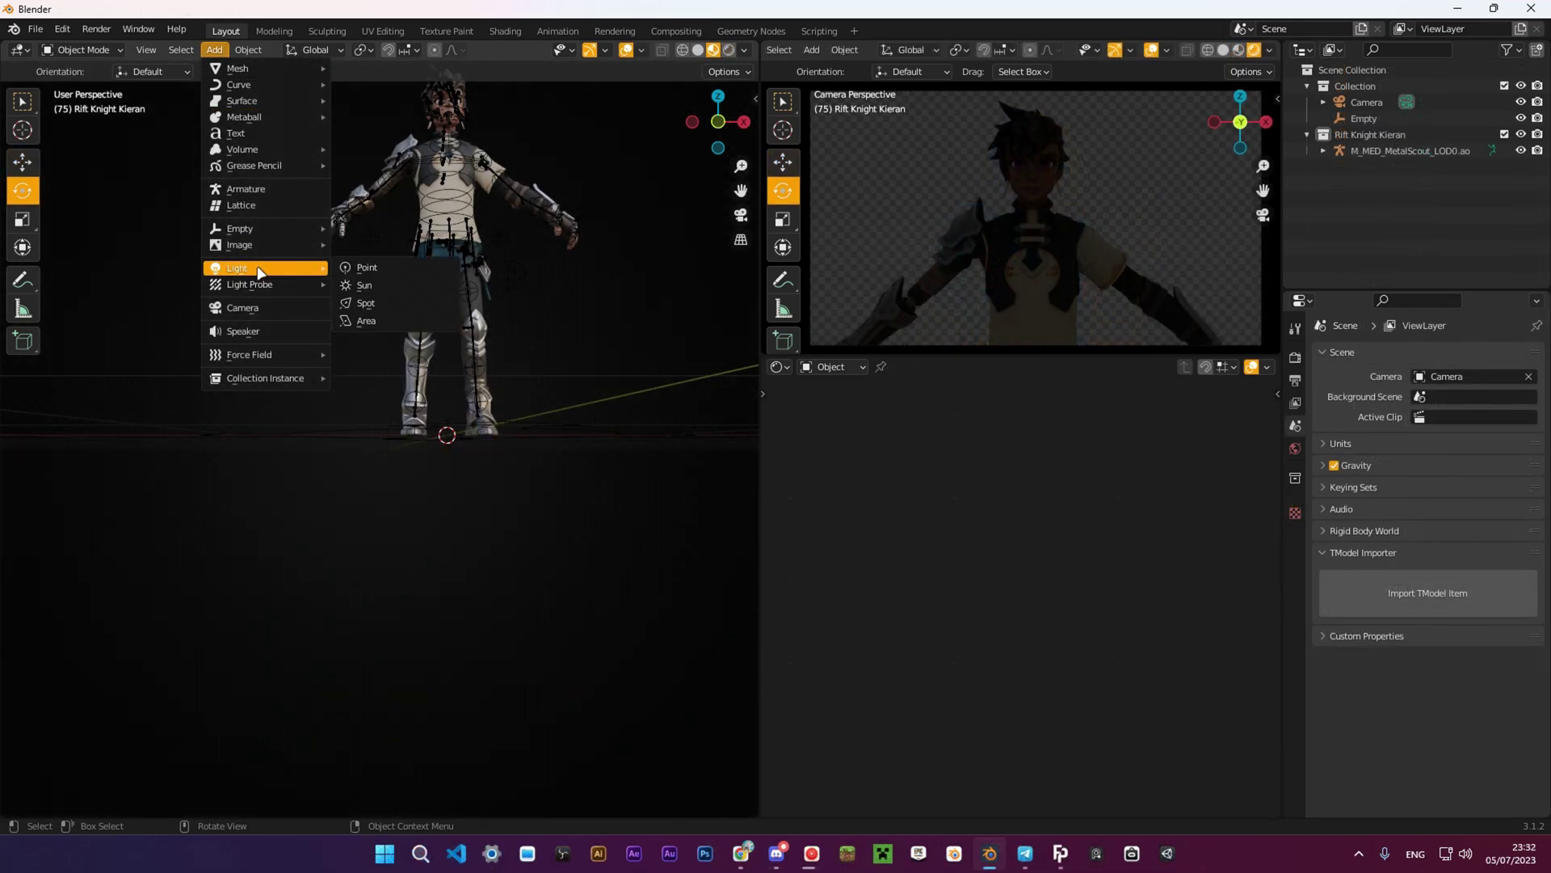
pyautogui.click(365, 284)
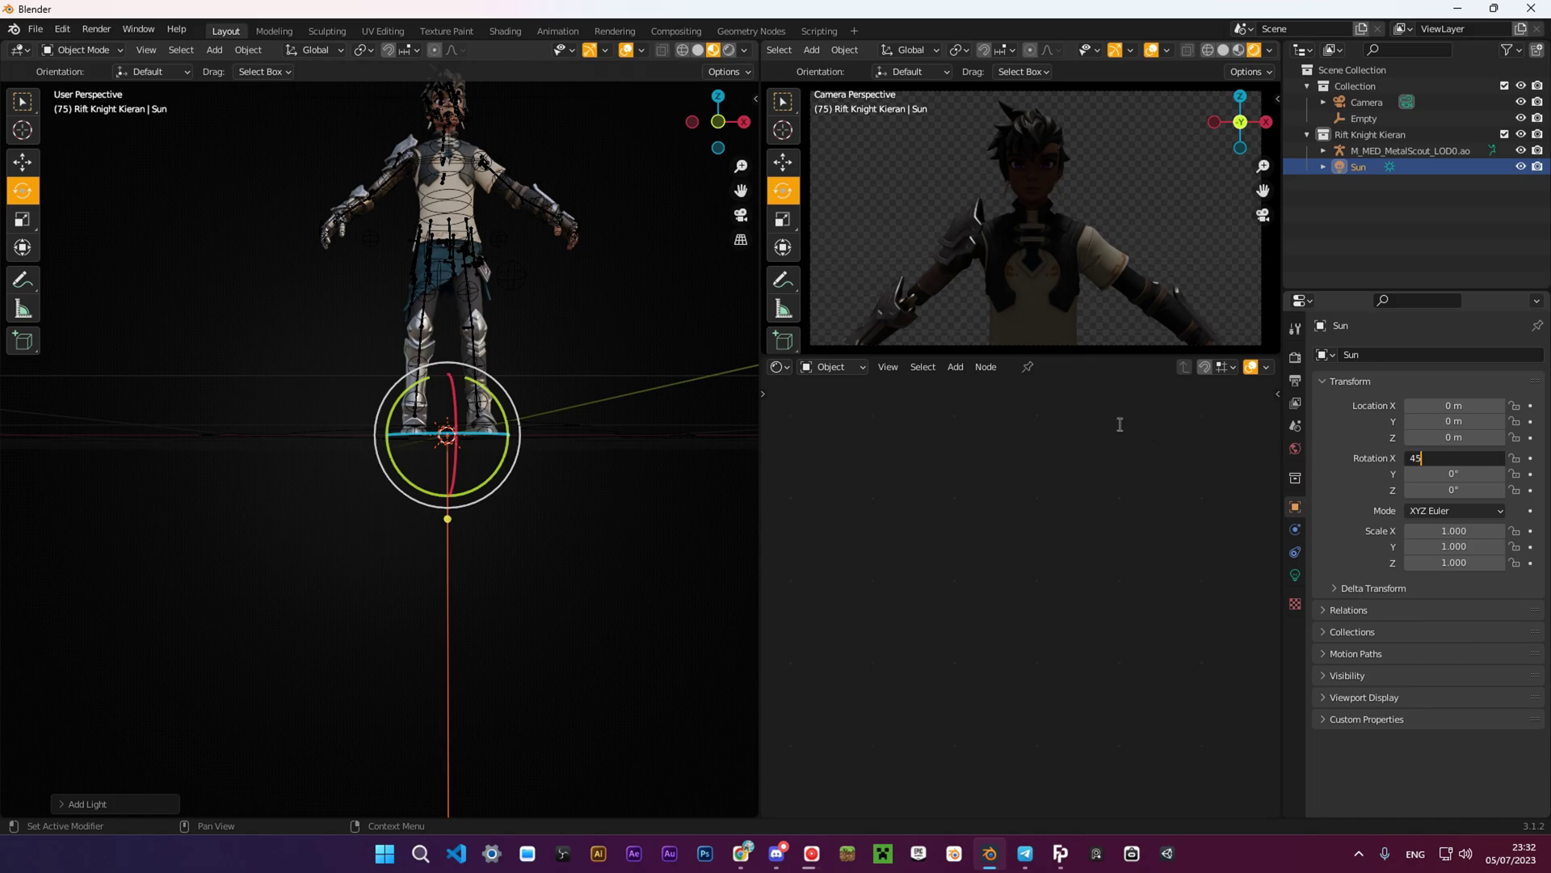
pyautogui.write('45')
pyautogui.press('Return')
# Rotate the sun light around the vertical axis to a Z rotation of -45°.
pyautogui.moveTo(420, 418); pyautogui.dragTo(510, 488, button='middle')
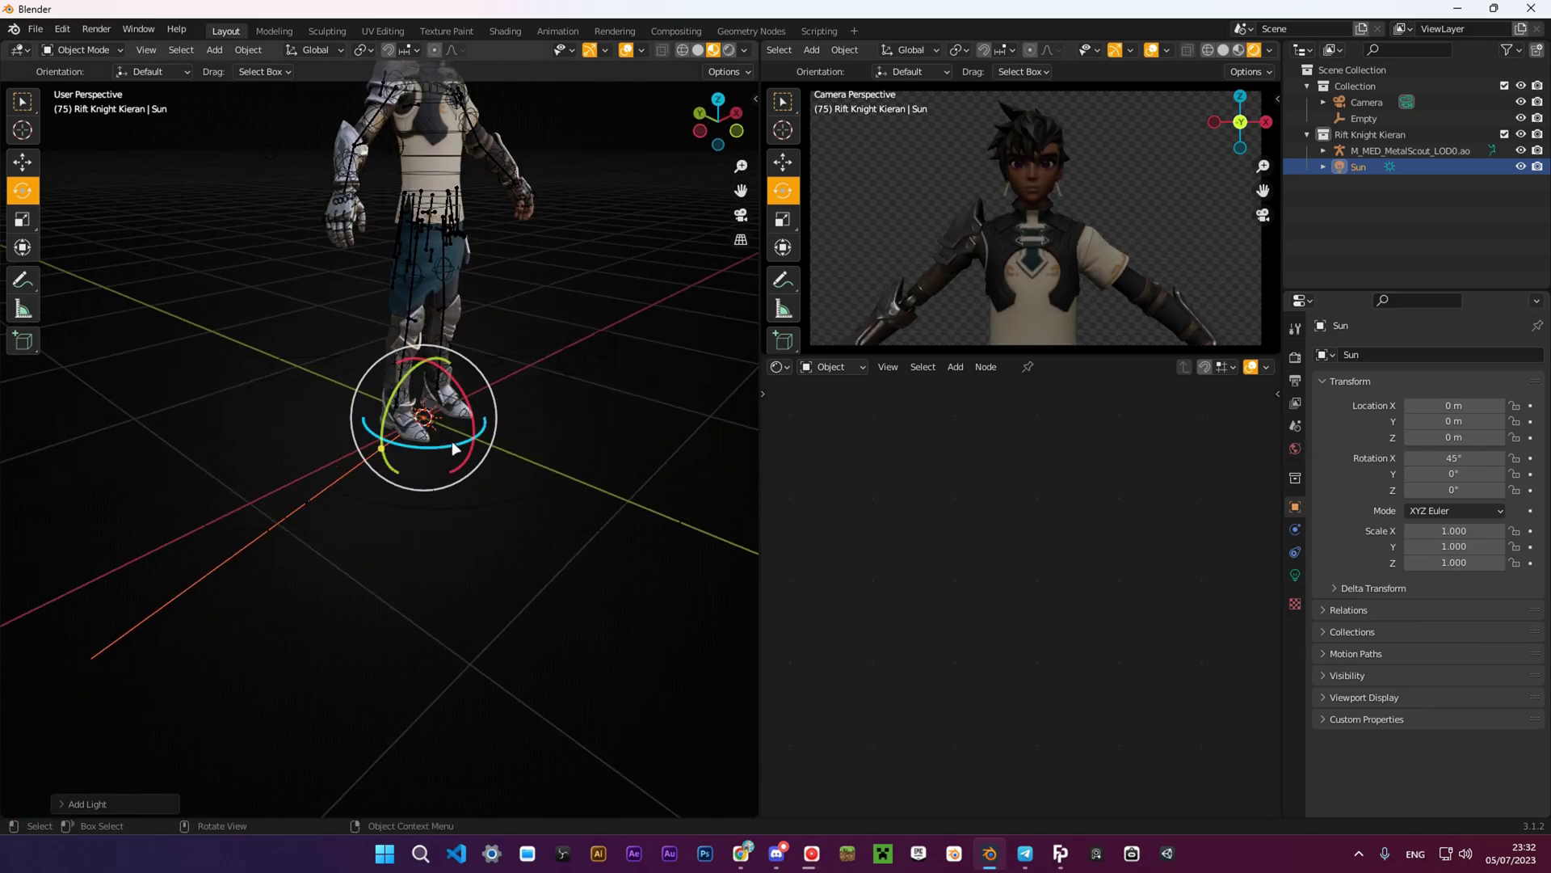
pyautogui.moveTo(455, 449); pyautogui.dragTo(398, 571)
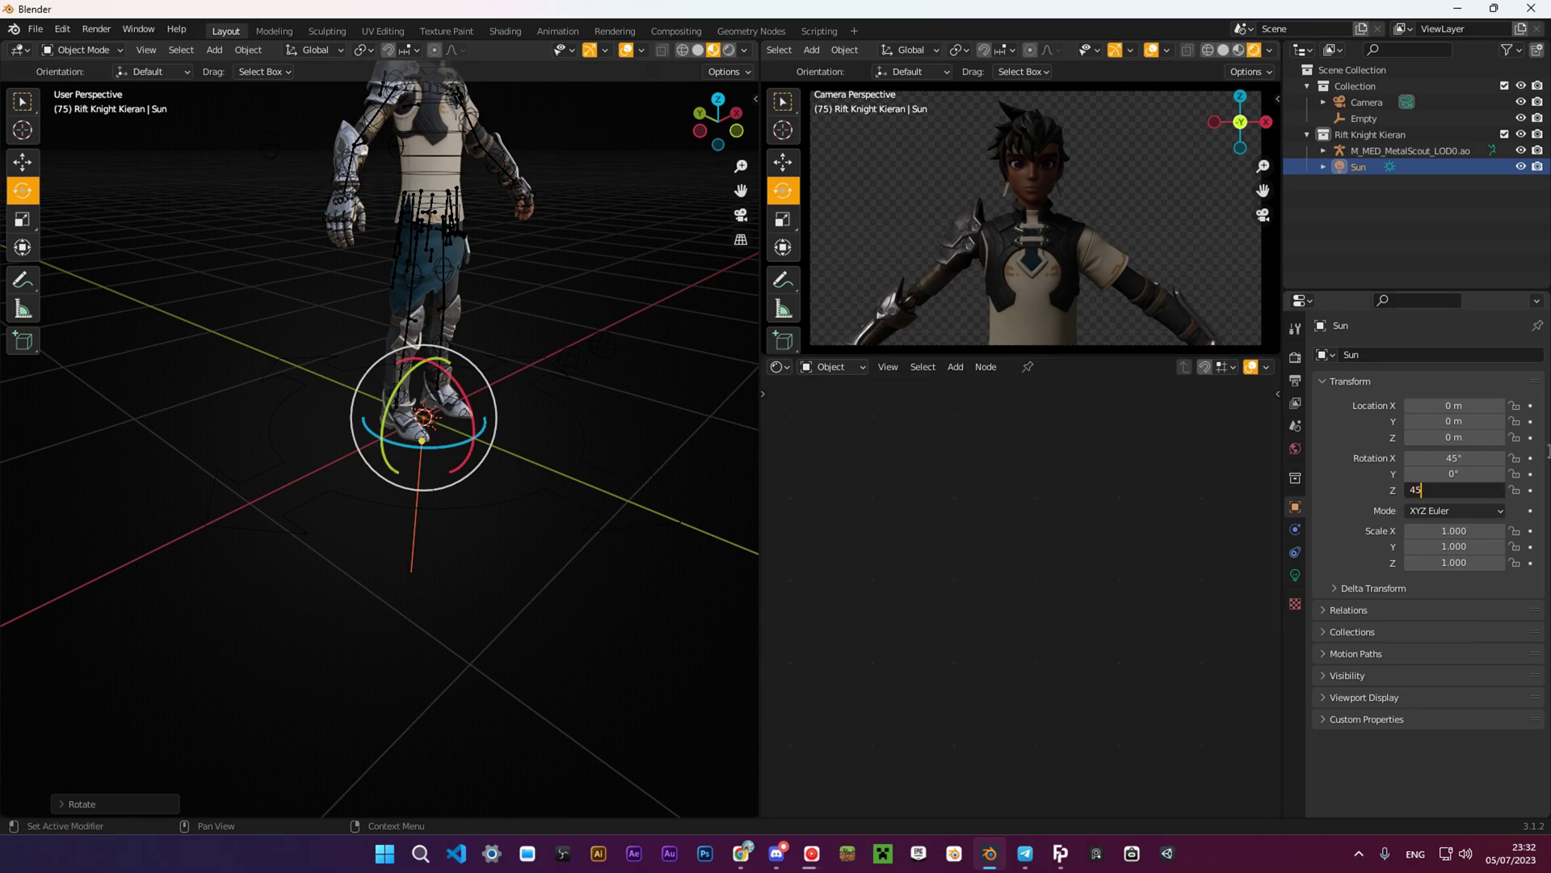
pyautogui.moveTo(563, 443); pyautogui.dragTo(497, 368, button='middle')
pyautogui.moveTo(497, 367); pyautogui.dragTo(387, 400)
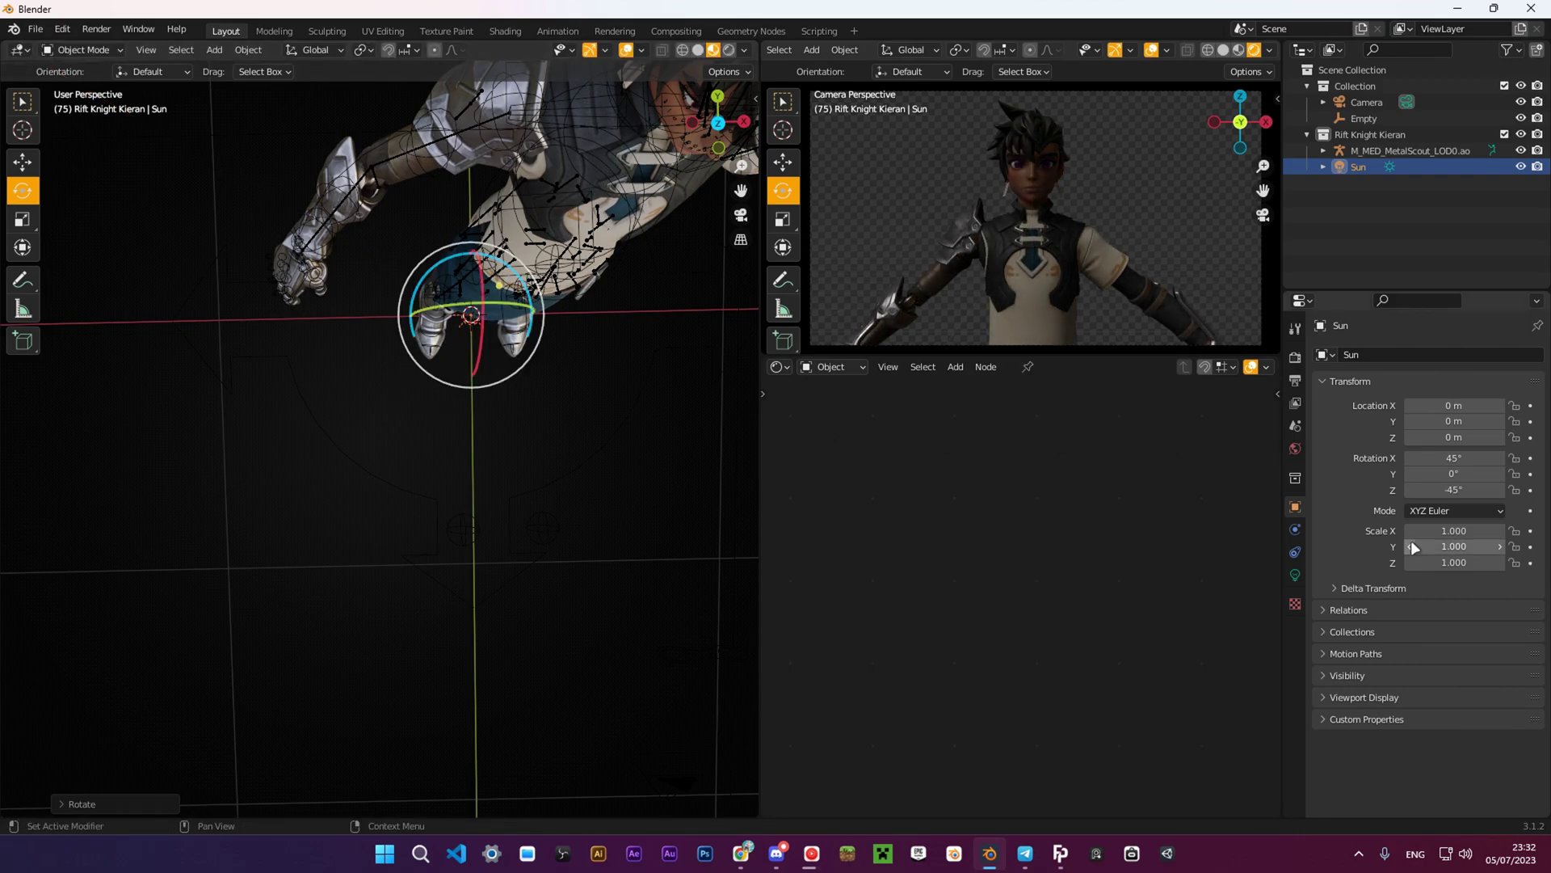
# Set the sun light's strength to 8 and tint its colour to a slightly warm white.
pyautogui.moveTo(543, 501); pyautogui.dragTo(324, 381, button='middle')
pyautogui.click(1293, 574)
pyautogui.keyDown('shift'); pyautogui.moveTo(526, 350); pyautogui.dragTo(614, 396, button='middle'); pyautogui.keyUp('shift')
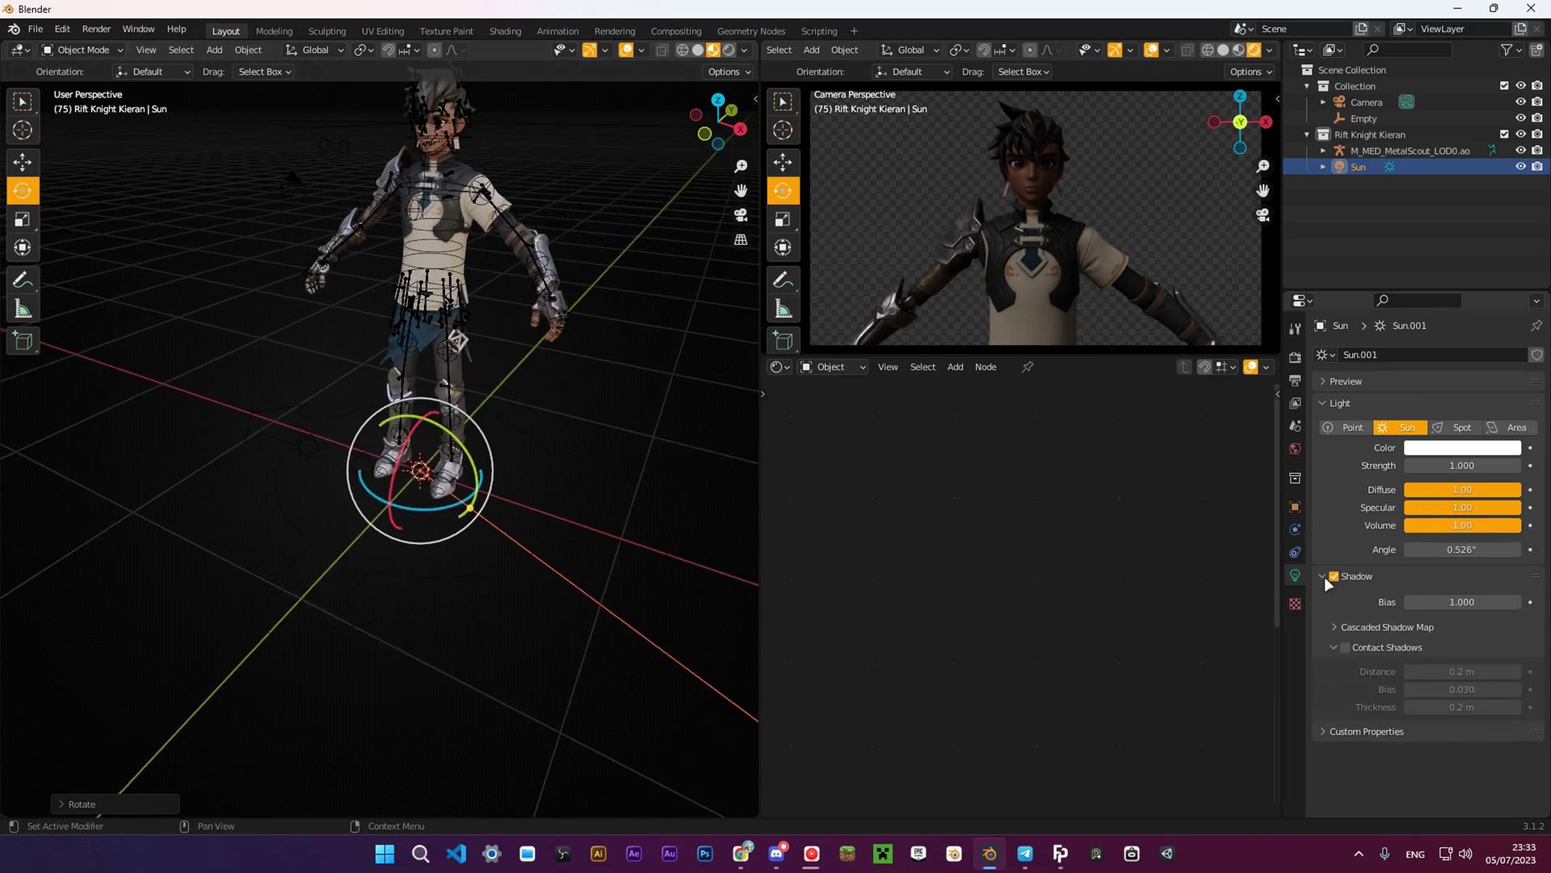
pyautogui.click(1390, 576)
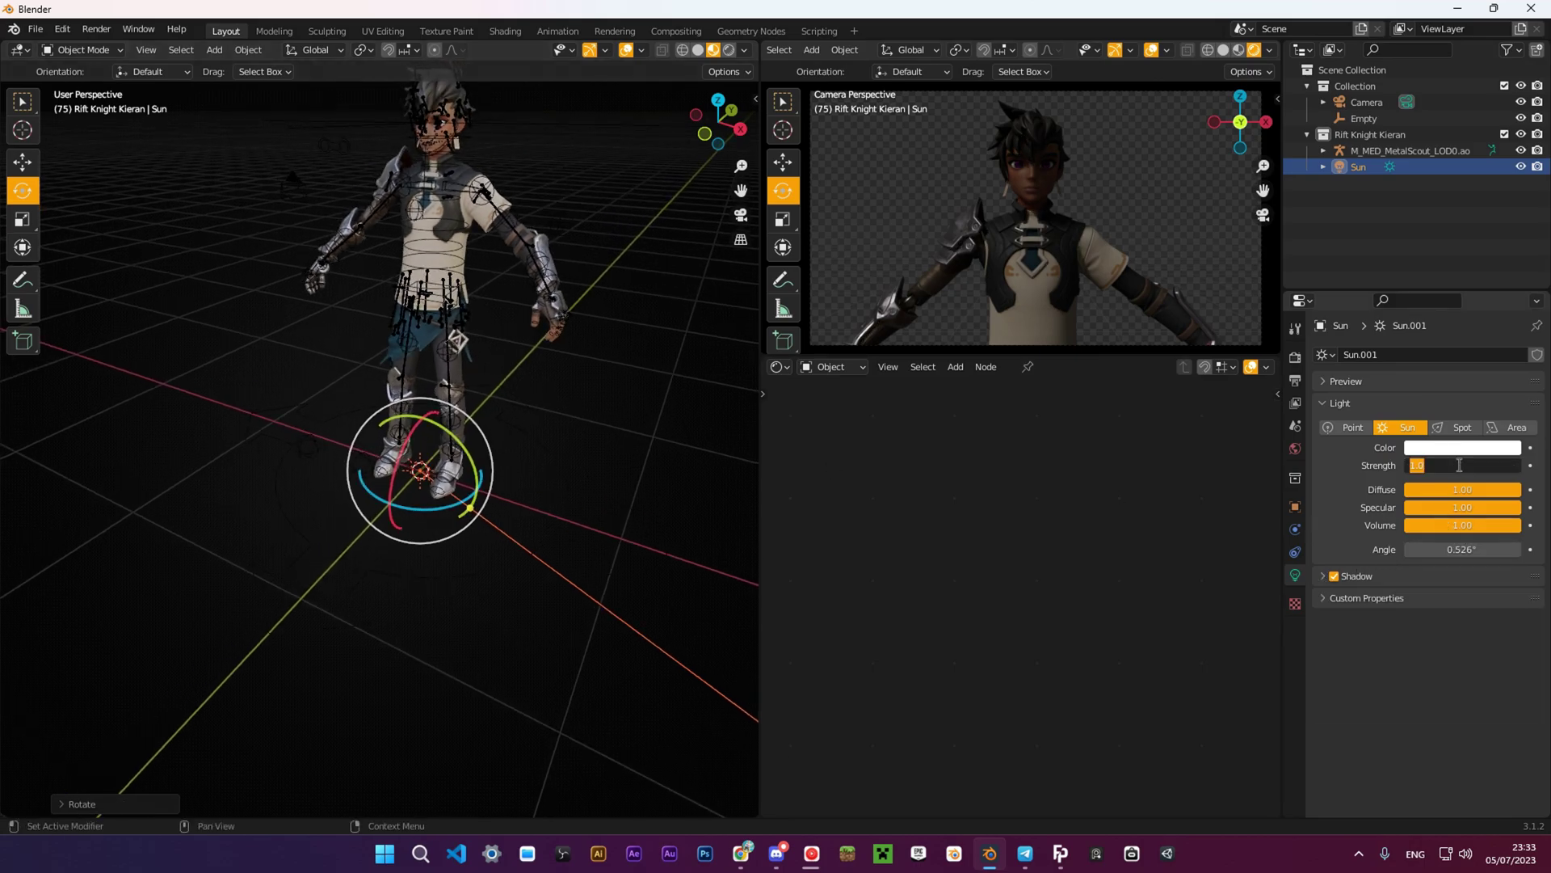
pyautogui.scroll(5, 381, 284)
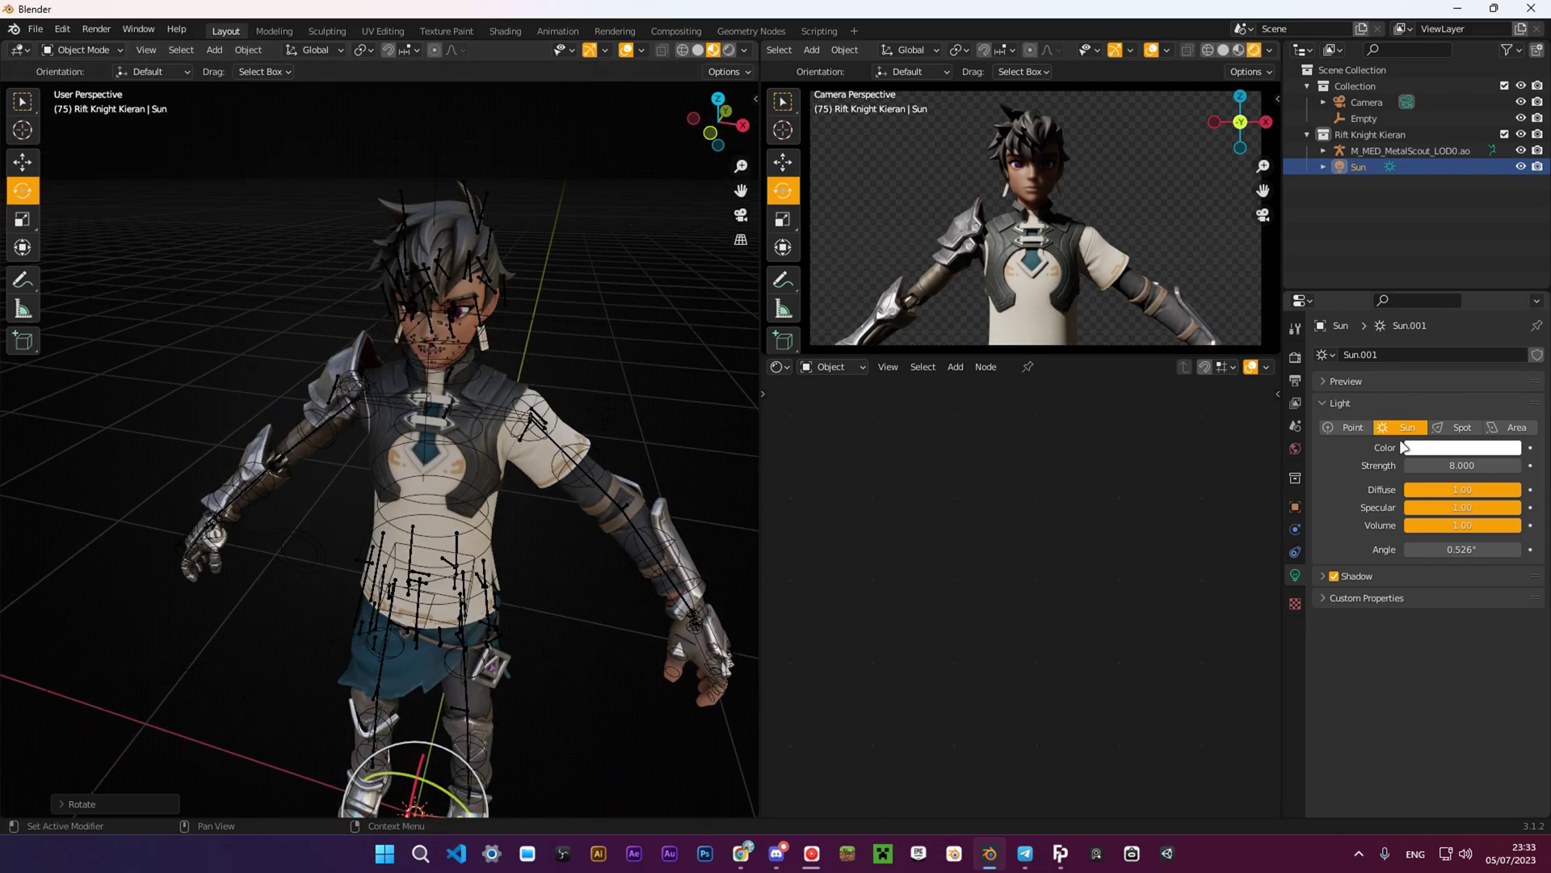
pyautogui.click(1477, 446)
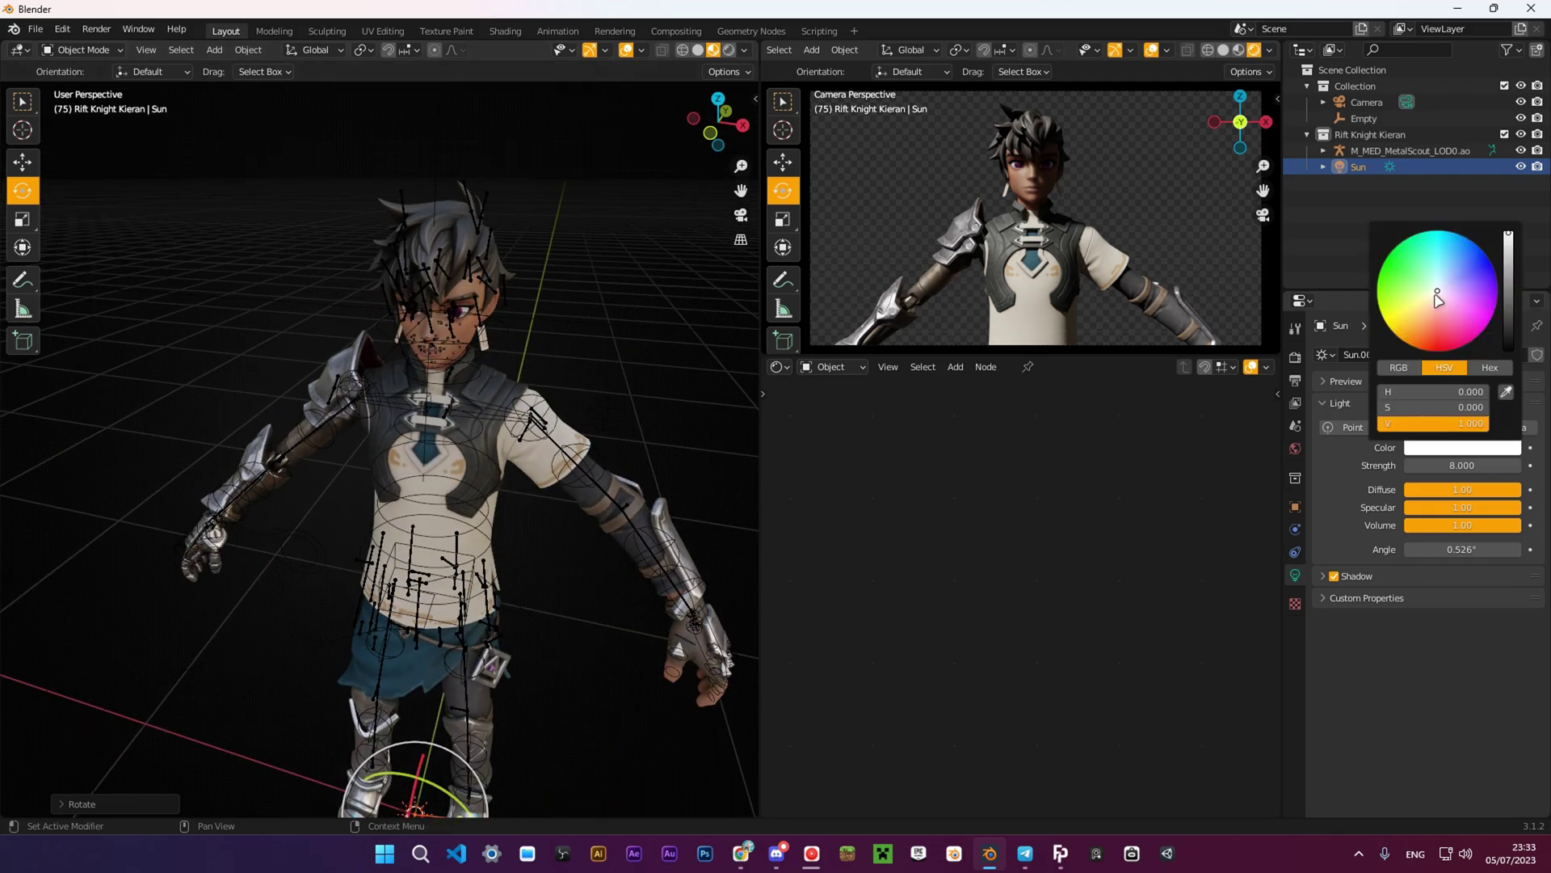
pyautogui.click(877, 323)
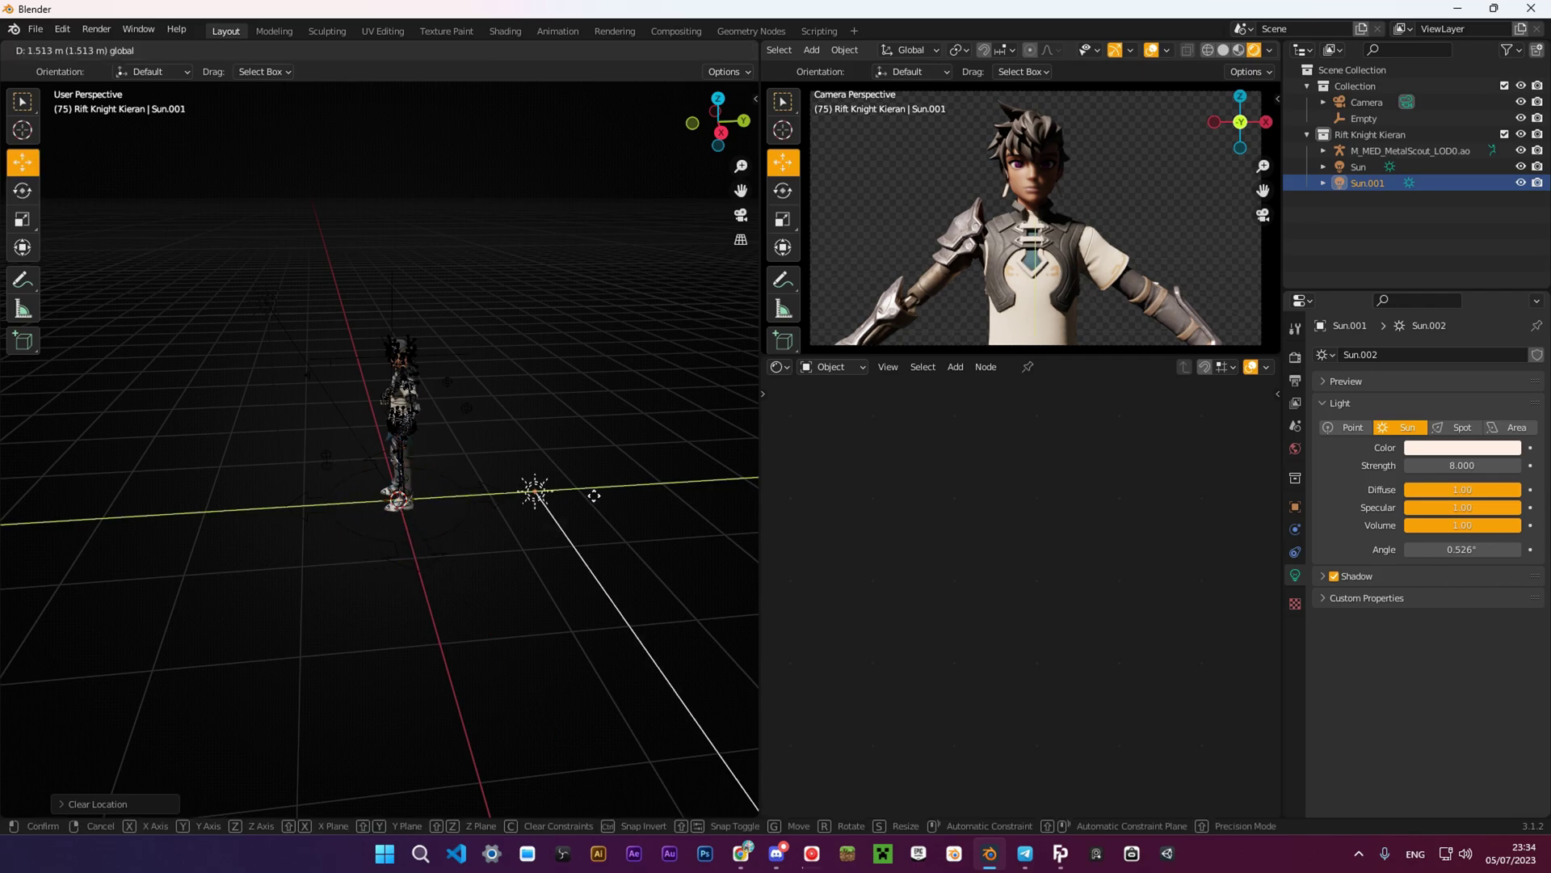
# Place the Sun.001 light about 1.5 m behind the character along Y and rotate it to shine on the character's back.
pyautogui.click(592, 495)
pyautogui.click(543, 488)
pyautogui.moveTo(542, 440); pyautogui.dragTo(539, 520)
pyautogui.moveTo(460, 453); pyautogui.dragTo(578, 551, button='middle')
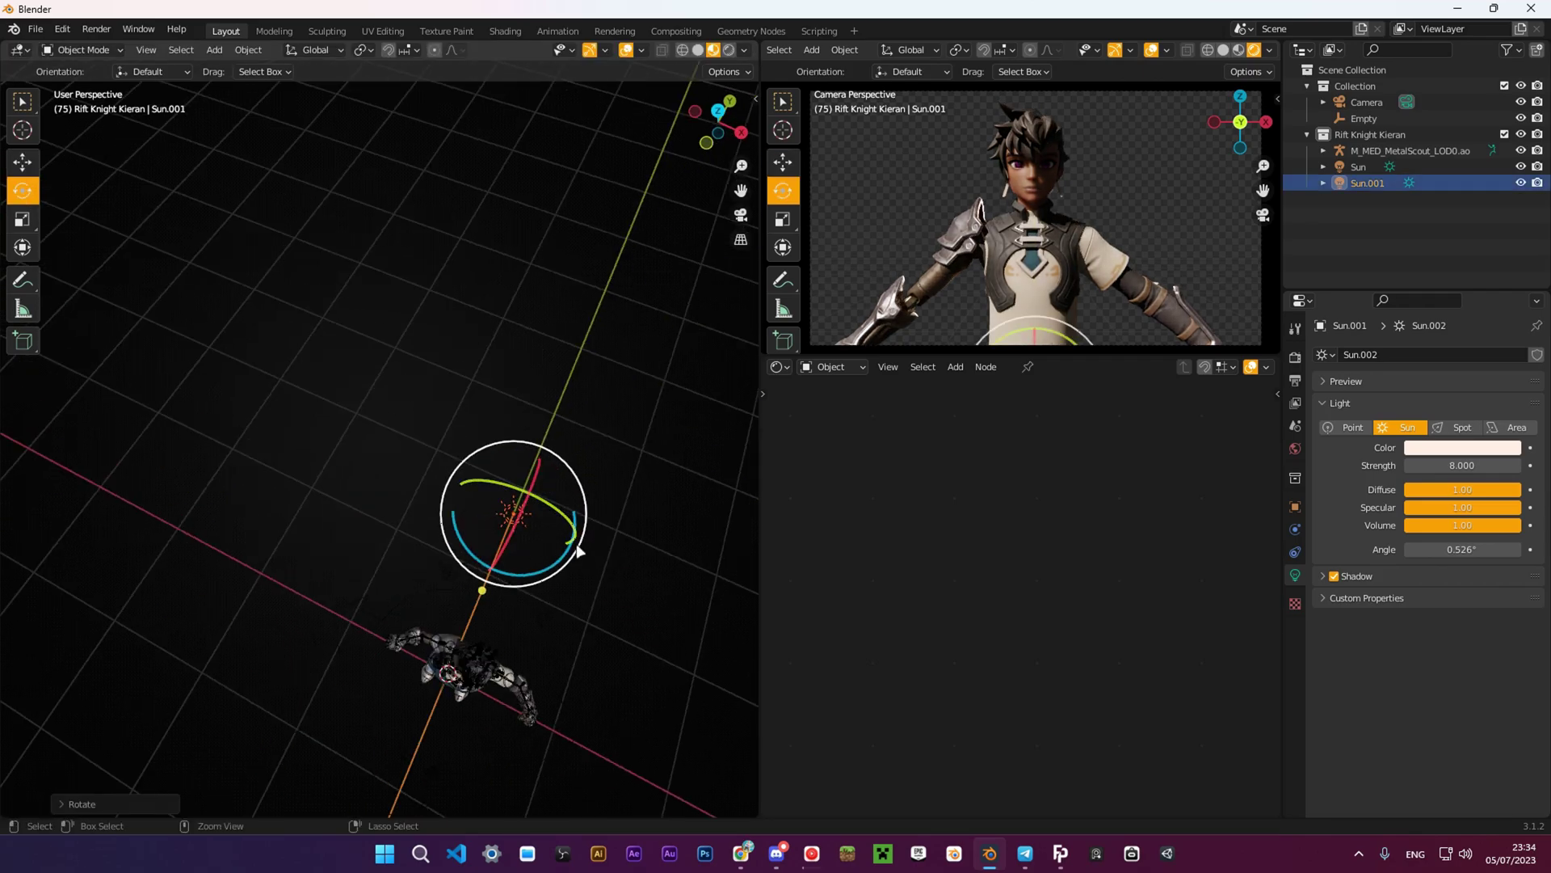
pyautogui.moveTo(540, 570); pyautogui.dragTo(521, 576)
pyautogui.moveTo(521, 575); pyautogui.dragTo(471, 561, button='middle')
# Shift the Sun.001 light sideways along X, off to one side behind the character, working from the top view.
pyautogui.hotkey('shift', 'space')
pyautogui.press('g')
pyautogui.click(718, 121)
pyautogui.moveTo(432, 301); pyautogui.dragTo(671, 301)
pyautogui.scroll(-2, 580, 351)
# Duplicate the rear sun light to the opposite side behind the character and turn the copy diagonally toward the character.
pyautogui.hotkey('shift', 'd')
pyautogui.click(381, 338)
pyautogui.hotkey('shift', 'space')
pyautogui.press('r')
pyautogui.keyDown('ctrl'); pyautogui.moveTo(434, 296); pyautogui.dragTo(432, 290); pyautogui.keyUp('ctrl')
pyautogui.press('w')
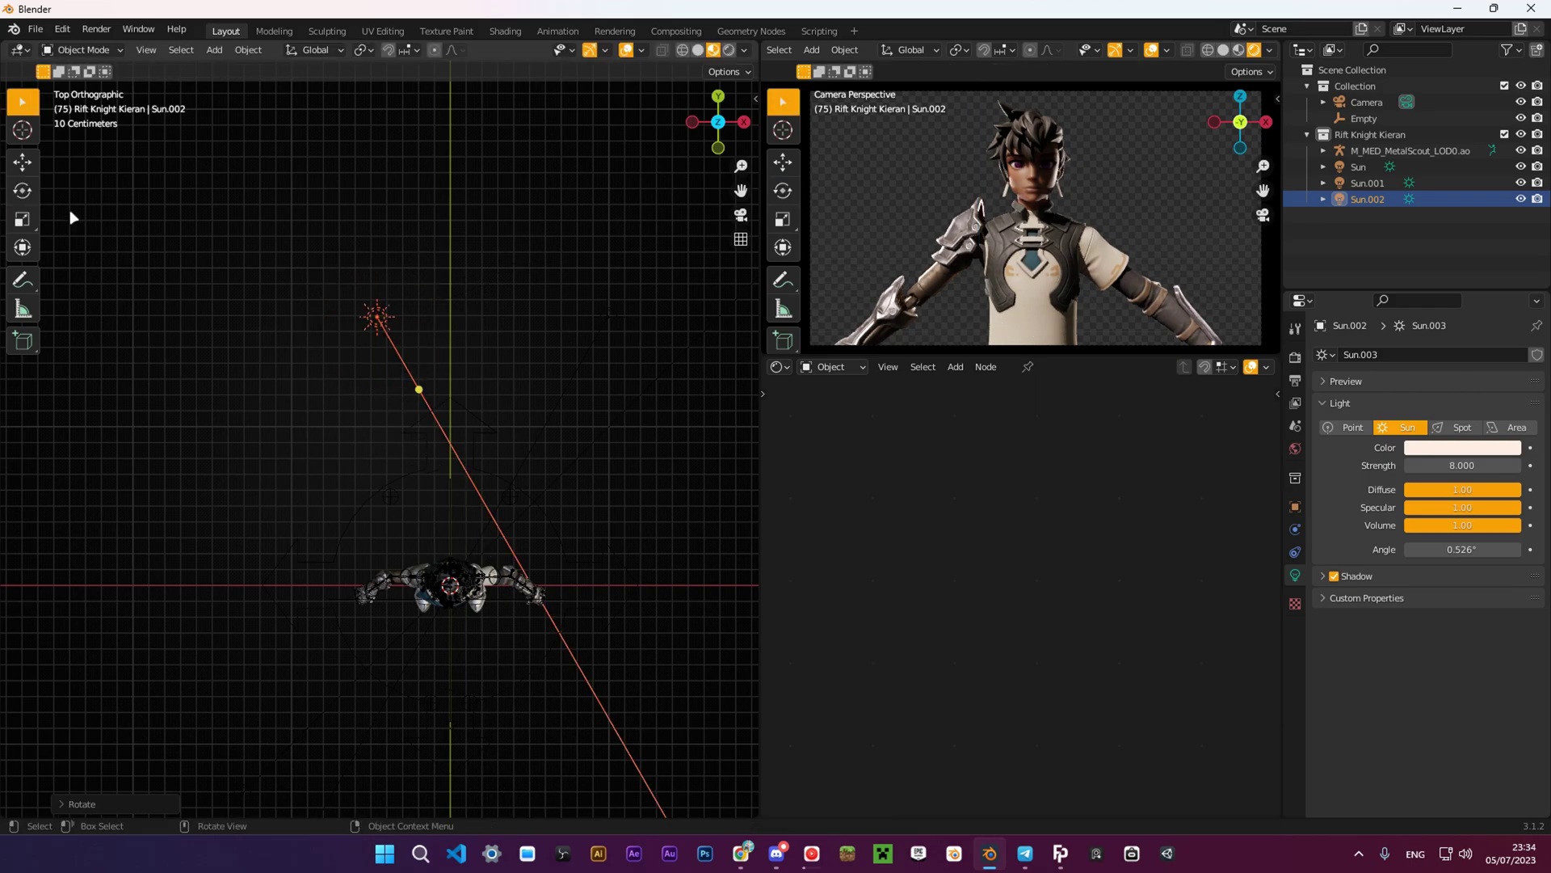
# Refine the rotation of the Sun.002 light so it shines diagonally on the character from behind.
pyautogui.moveTo(408, 416); pyautogui.dragTo(391, 405, button='middle')
pyautogui.hotkey('shift', 'space')
pyautogui.press('r')
pyautogui.keyDown('ctrl'); pyautogui.moveTo(323, 304); pyautogui.dragTo(430, 327); pyautogui.keyUp('ctrl')
pyautogui.press('ctrl+KP_7')
pyautogui.click(24, 191)
pyautogui.keyDown('ctrl'); pyautogui.moveTo(548, 508); pyautogui.dragTo(572, 550); pyautogui.keyUp('ctrl')
pyautogui.moveTo(571, 550); pyautogui.dragTo(383, 311, button='middle')
pyautogui.click(623, 485)
pyautogui.click(613, 447)
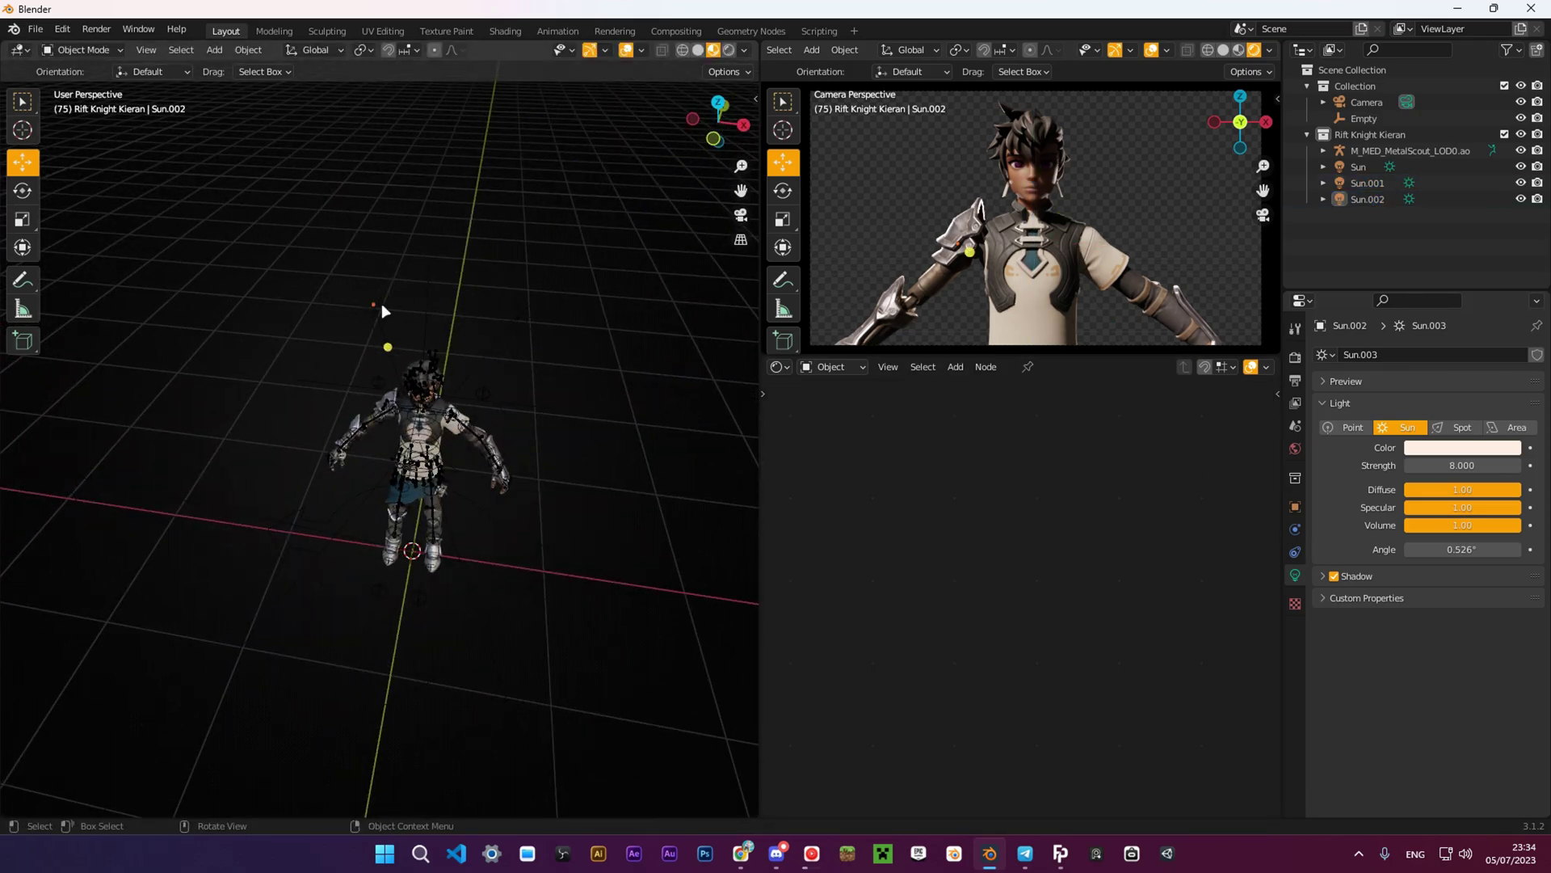
# Colour the rear lights Sun.002 and Sun.001 a saturated blue with hue 0.567.
pyautogui.click(1480, 447)
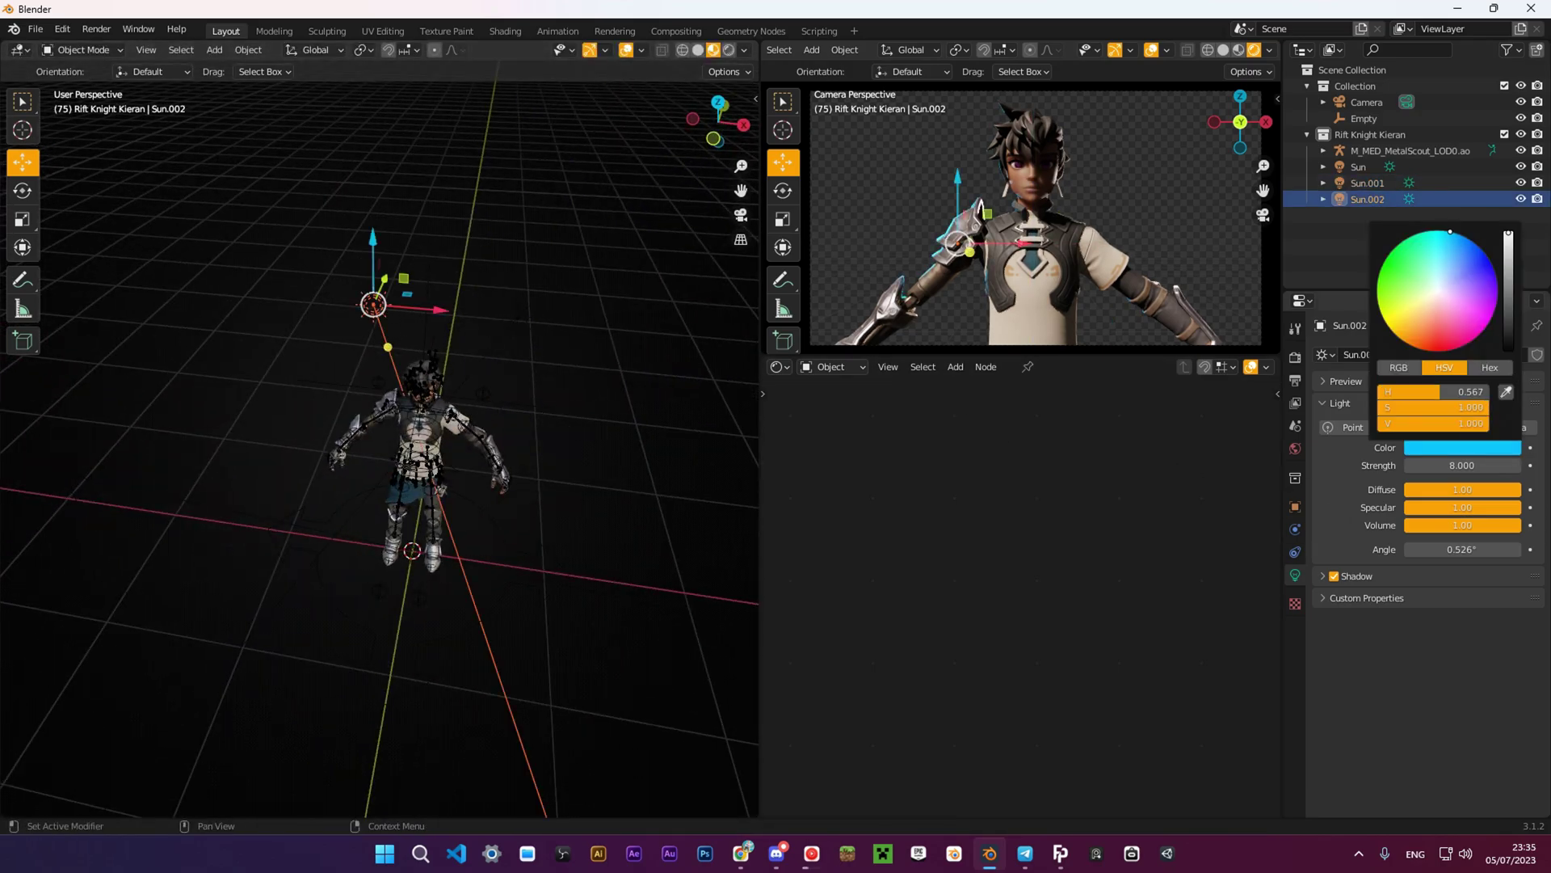
pyautogui.click(1367, 182)
pyautogui.click(1463, 447)
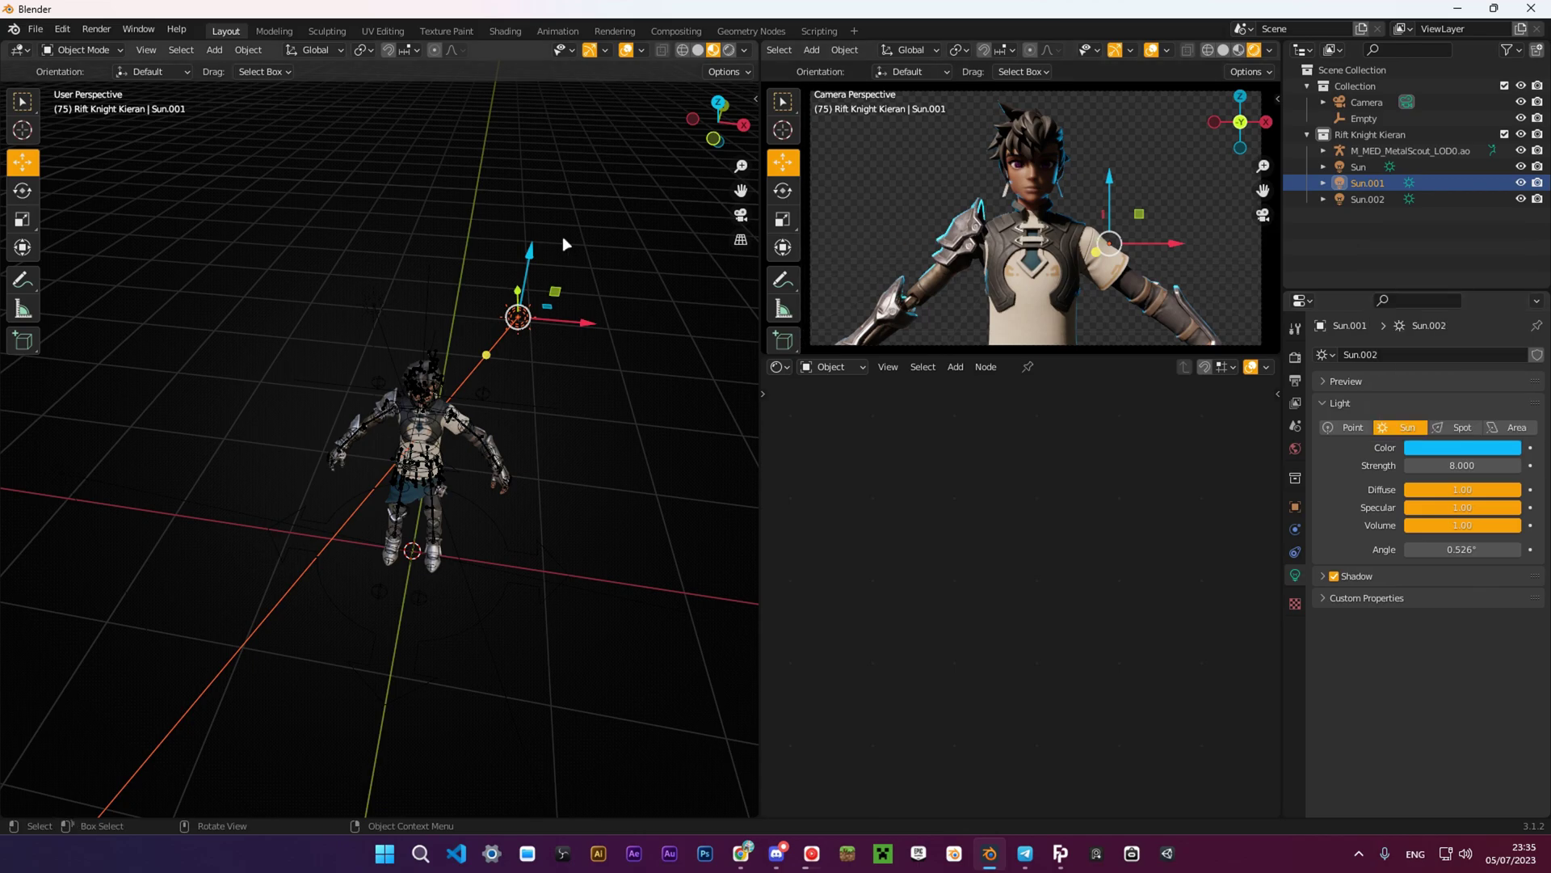
# Lighten the blue of the Sun.001 light and set its strength to 10.
pyautogui.click(1464, 447)
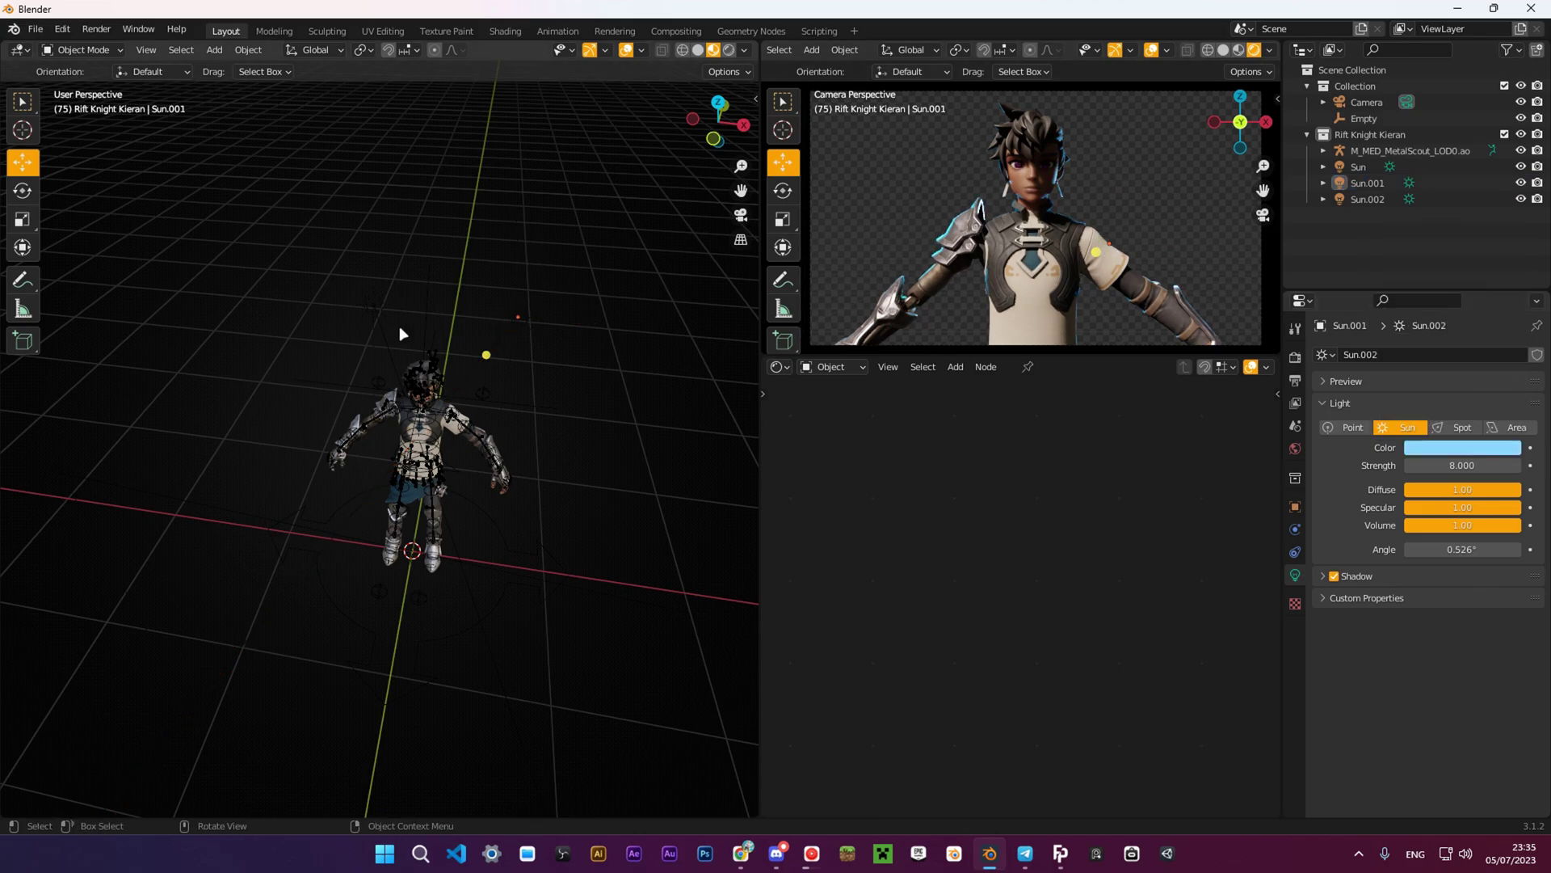
pyautogui.click(1414, 447)
pyautogui.click(1473, 466)
pyautogui.write('1')
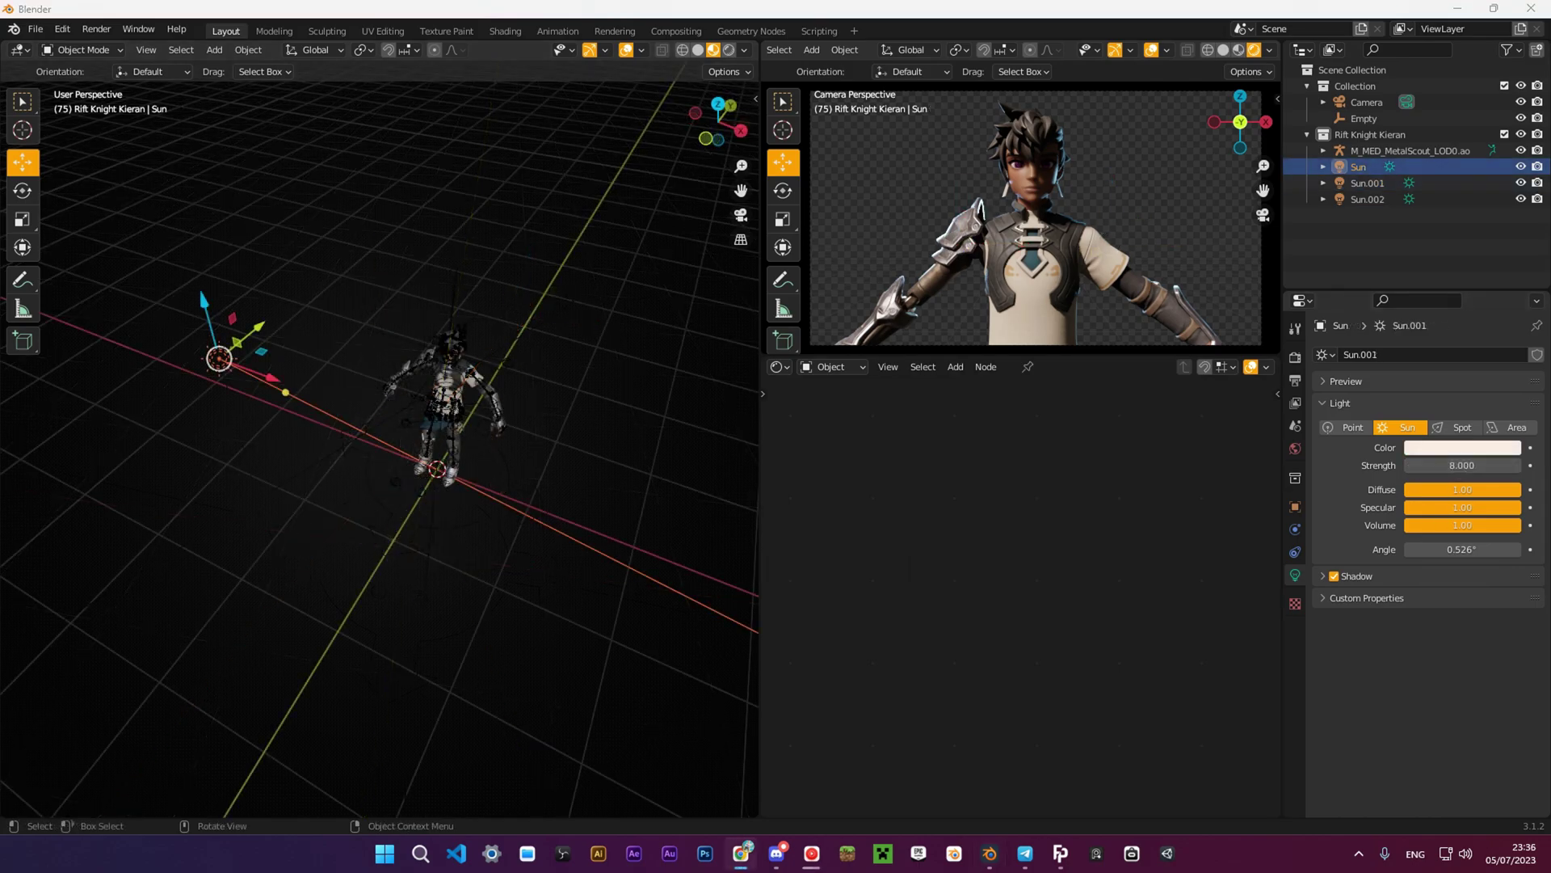
# Move the main Sun light along X in front of the character and add a rotated copy with strength 2.
pyautogui.moveTo(532, 261); pyautogui.dragTo(327, 496, button='middle')
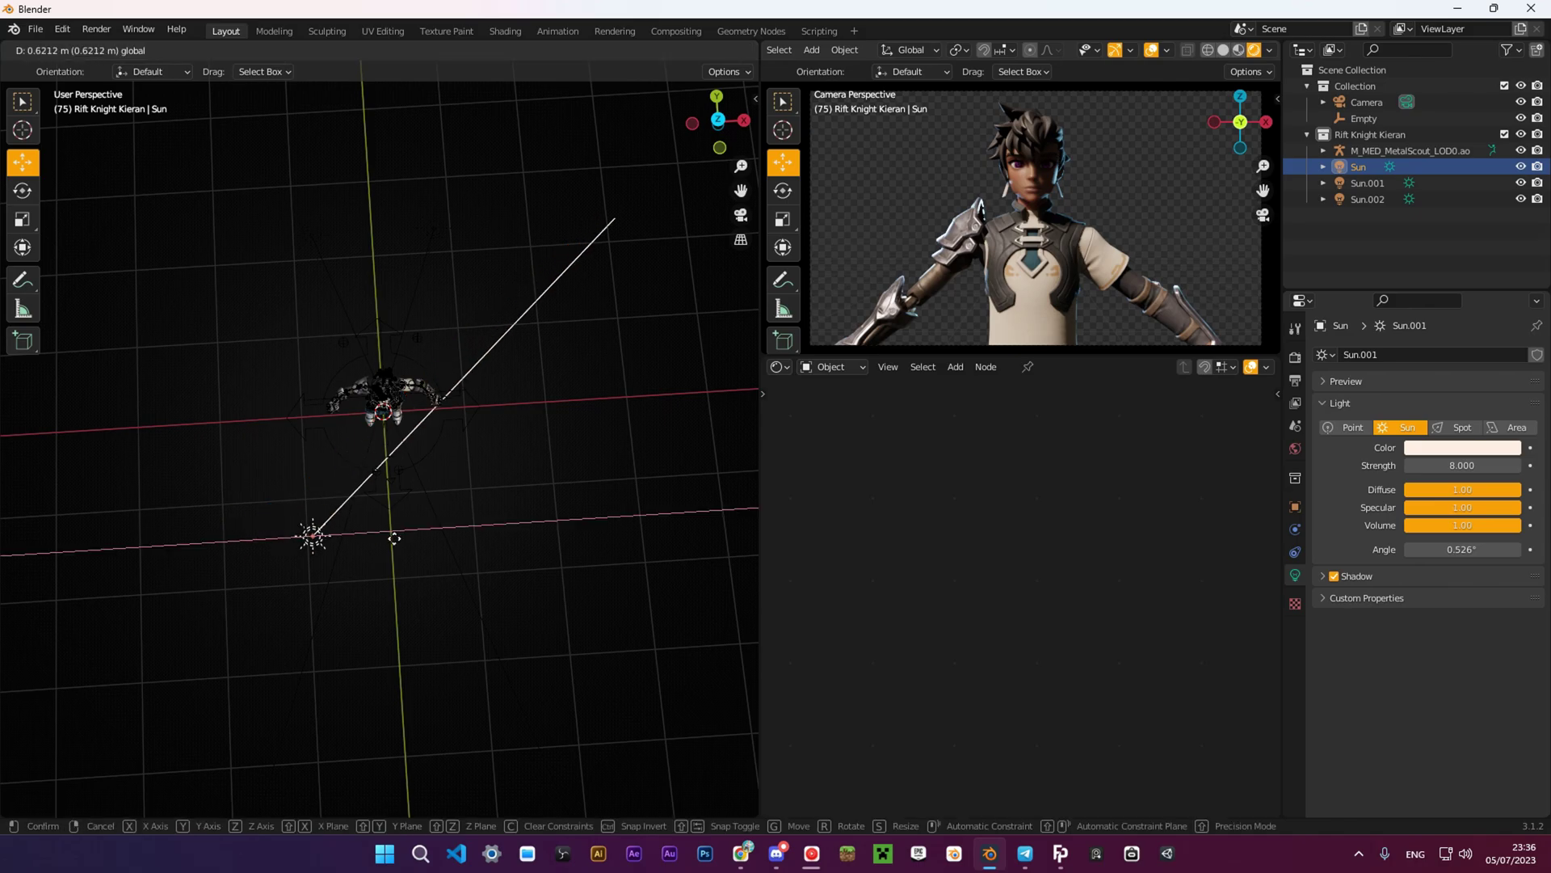
pyautogui.moveTo(593, 515); pyautogui.dragTo(442, 494, button='middle')
pyautogui.moveTo(758, 512); pyautogui.dragTo(413, 241)
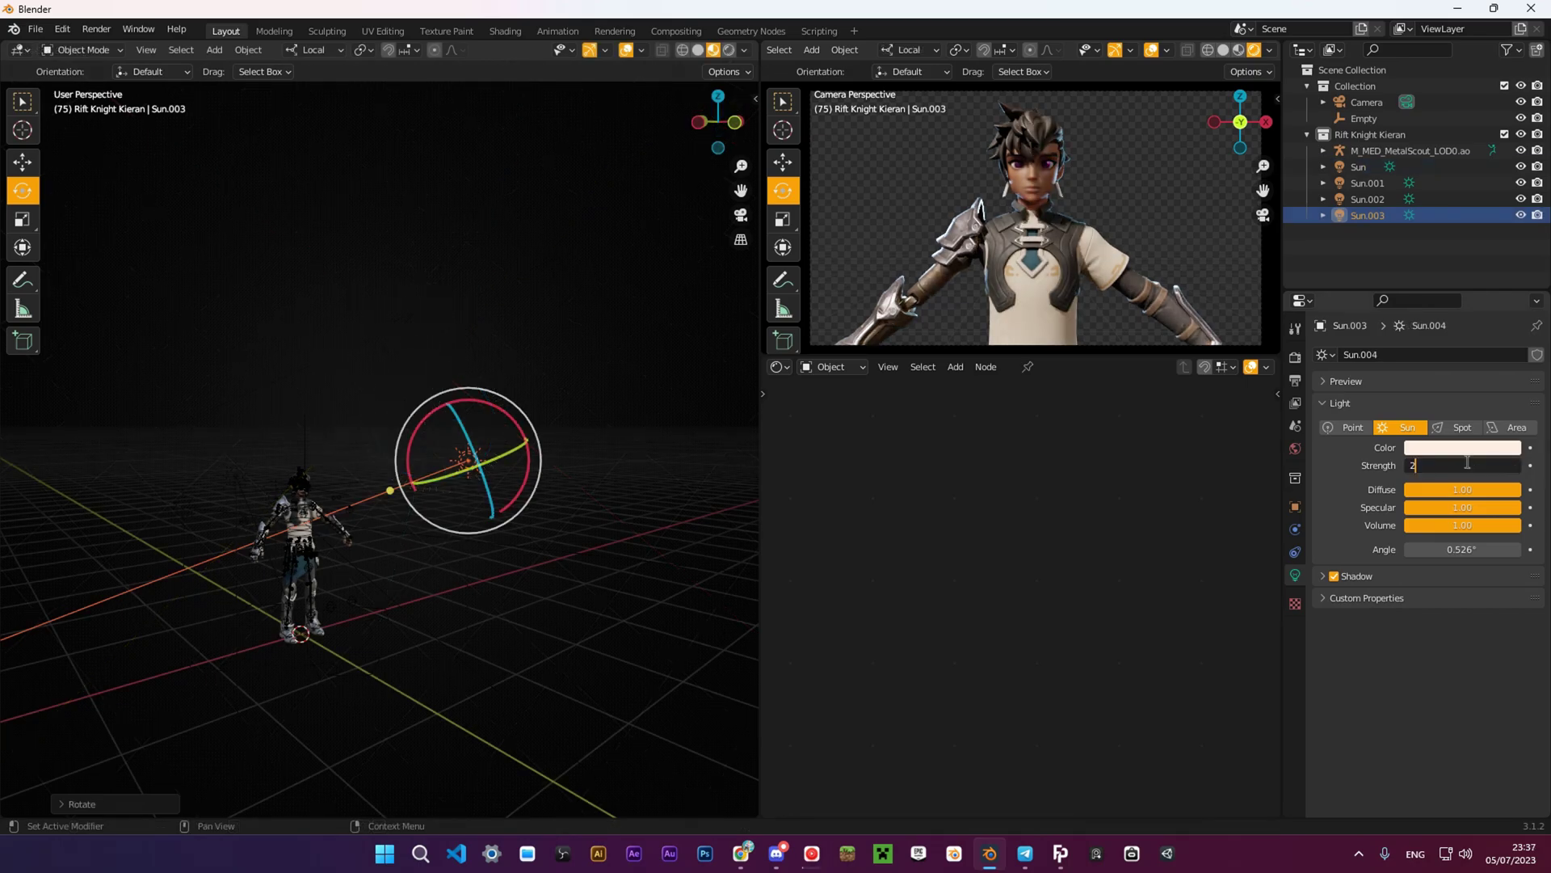
# Switch the main viewport to rendered shading without overlays and inspect the lit character from several sides.
pyautogui.scroll(6, 295, 542)
pyautogui.moveTo(349, 505); pyautogui.dragTo(364, 448, button='middle')
pyautogui.scroll(3, 377, 428)
pyautogui.click(727, 50)
pyautogui.click(626, 50)
pyautogui.scroll(-6, 523, 370)
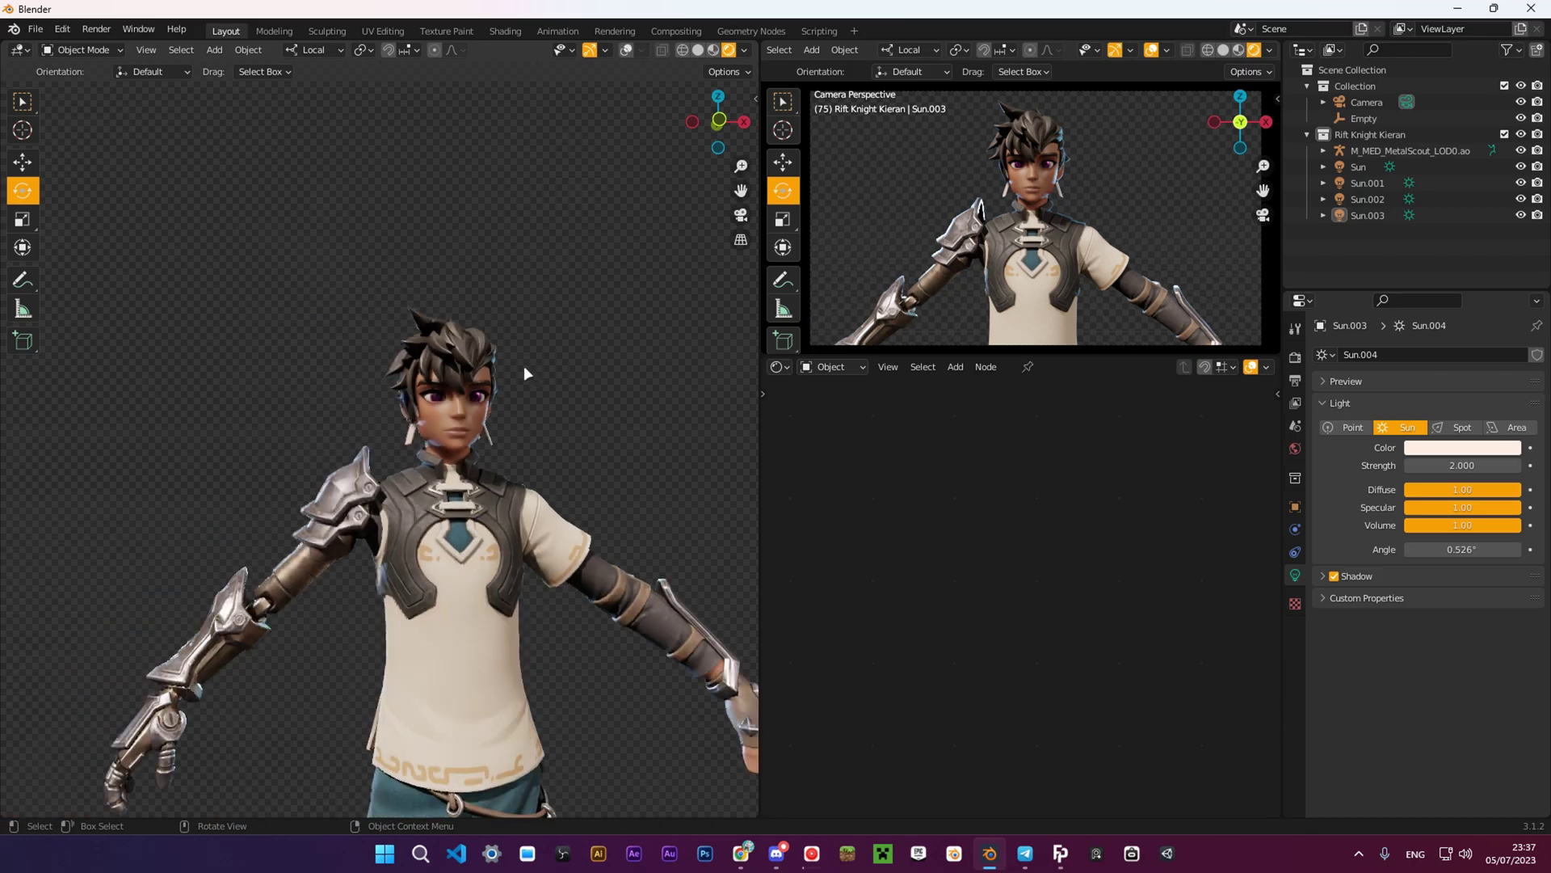
pyautogui.moveTo(533, 380)
pyautogui.mouseDown(button='middle')
pyautogui.moveTo(434, 419)
pyautogui.moveTo(652, 419)
pyautogui.moveTo(197, 409)
pyautogui.mouseUp(button='middle')
pyautogui.scroll(3, 652, 419)
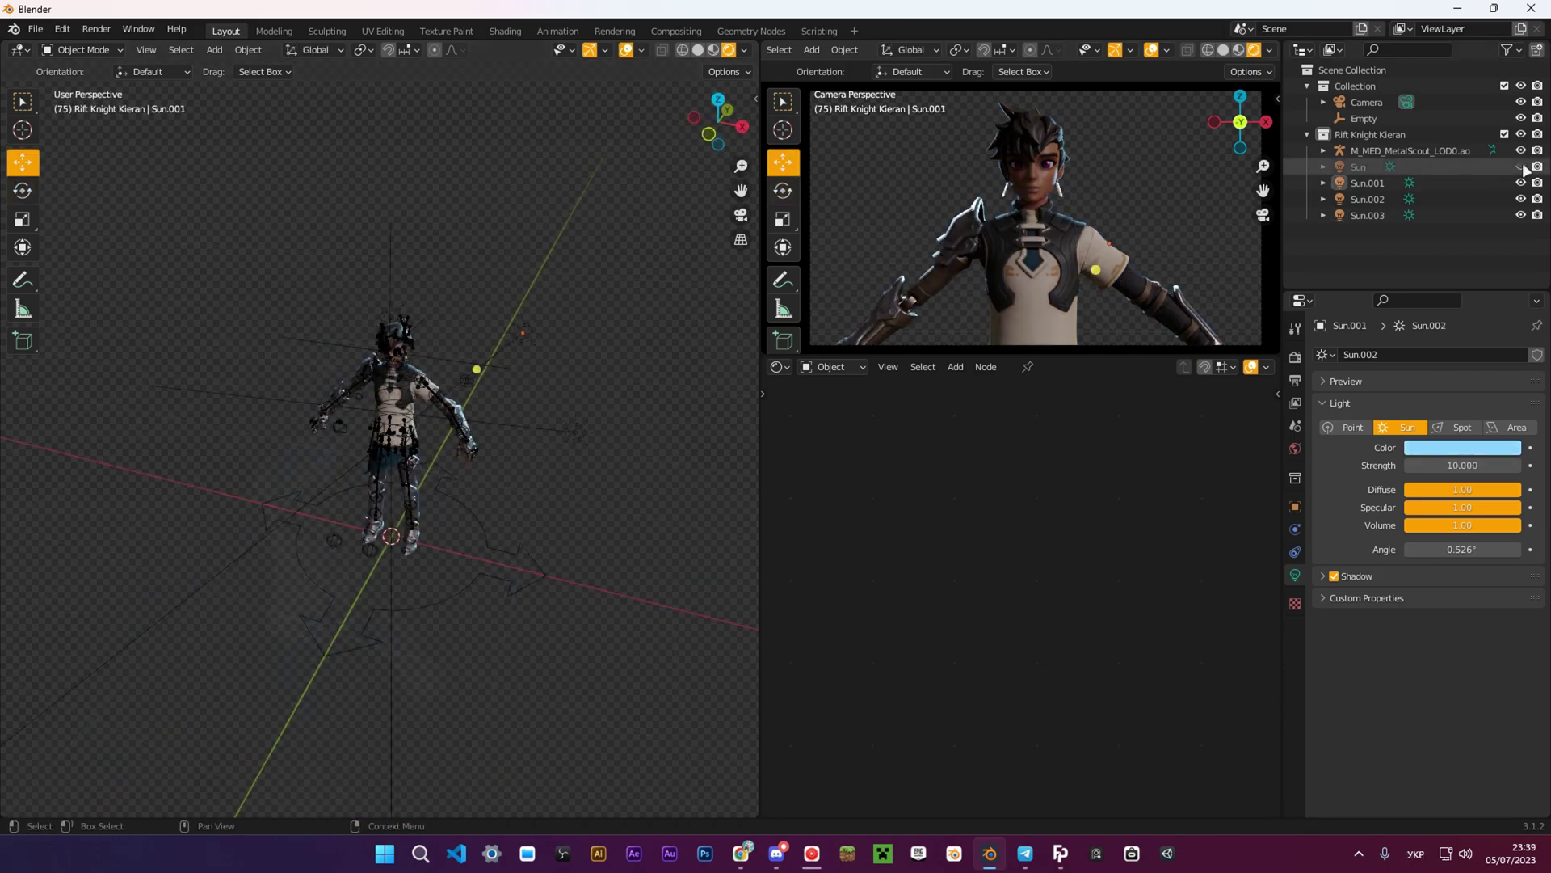
# Compare the lighting by hiding Sun and Sun.003 first, and Sun.001 and Sun.002 in their place.
pyautogui.click(1522, 167)
pyautogui.click(1521, 168)
pyautogui.click(1522, 216)
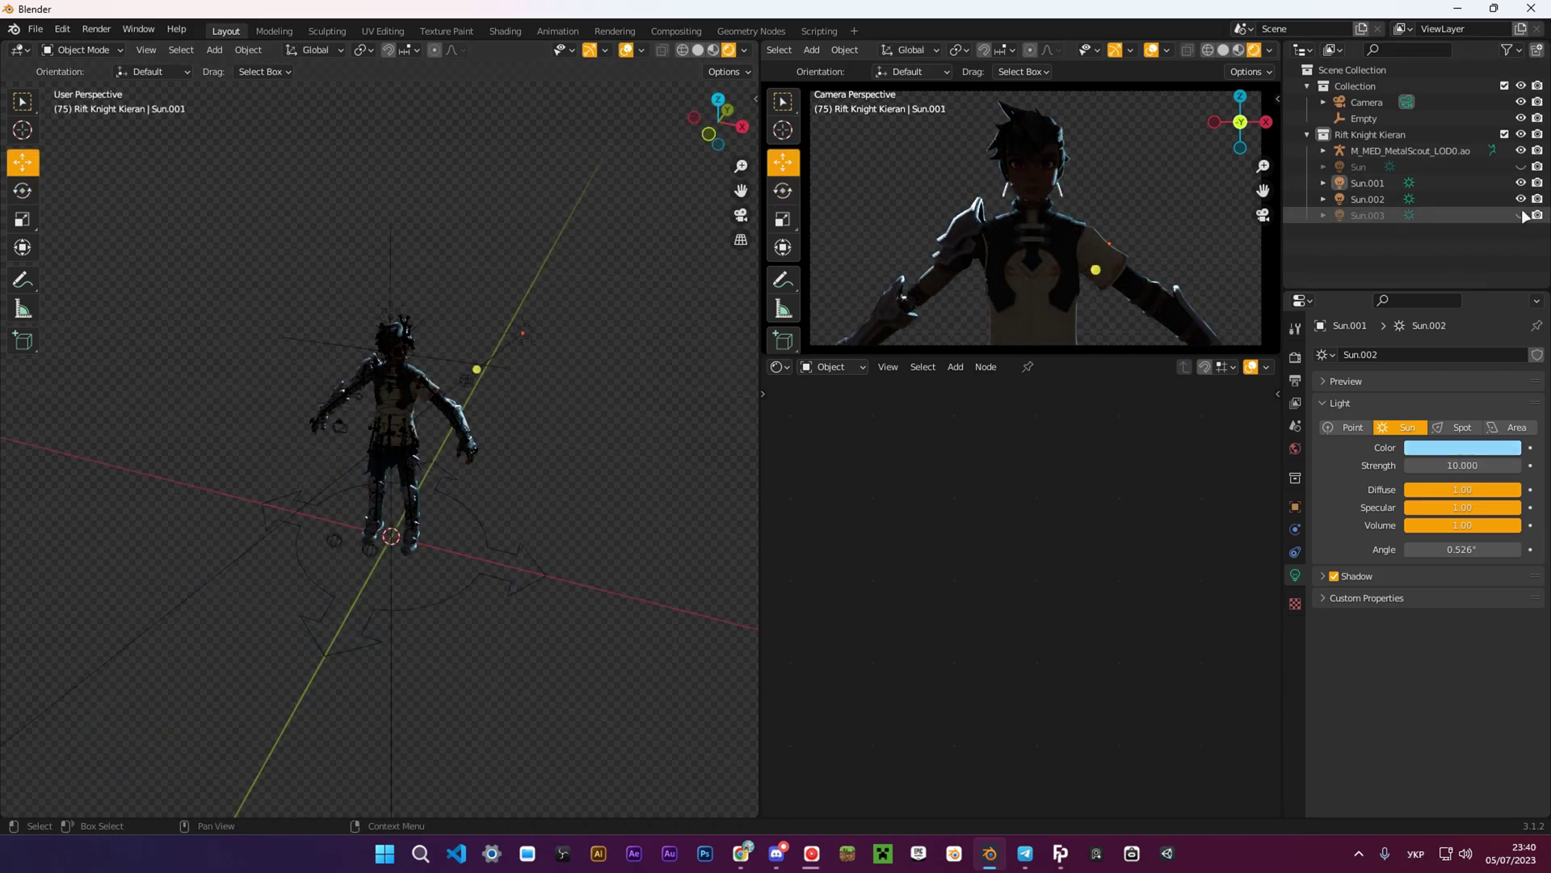
pyautogui.click(1522, 216)
pyautogui.click(1522, 183)
pyautogui.click(1521, 168)
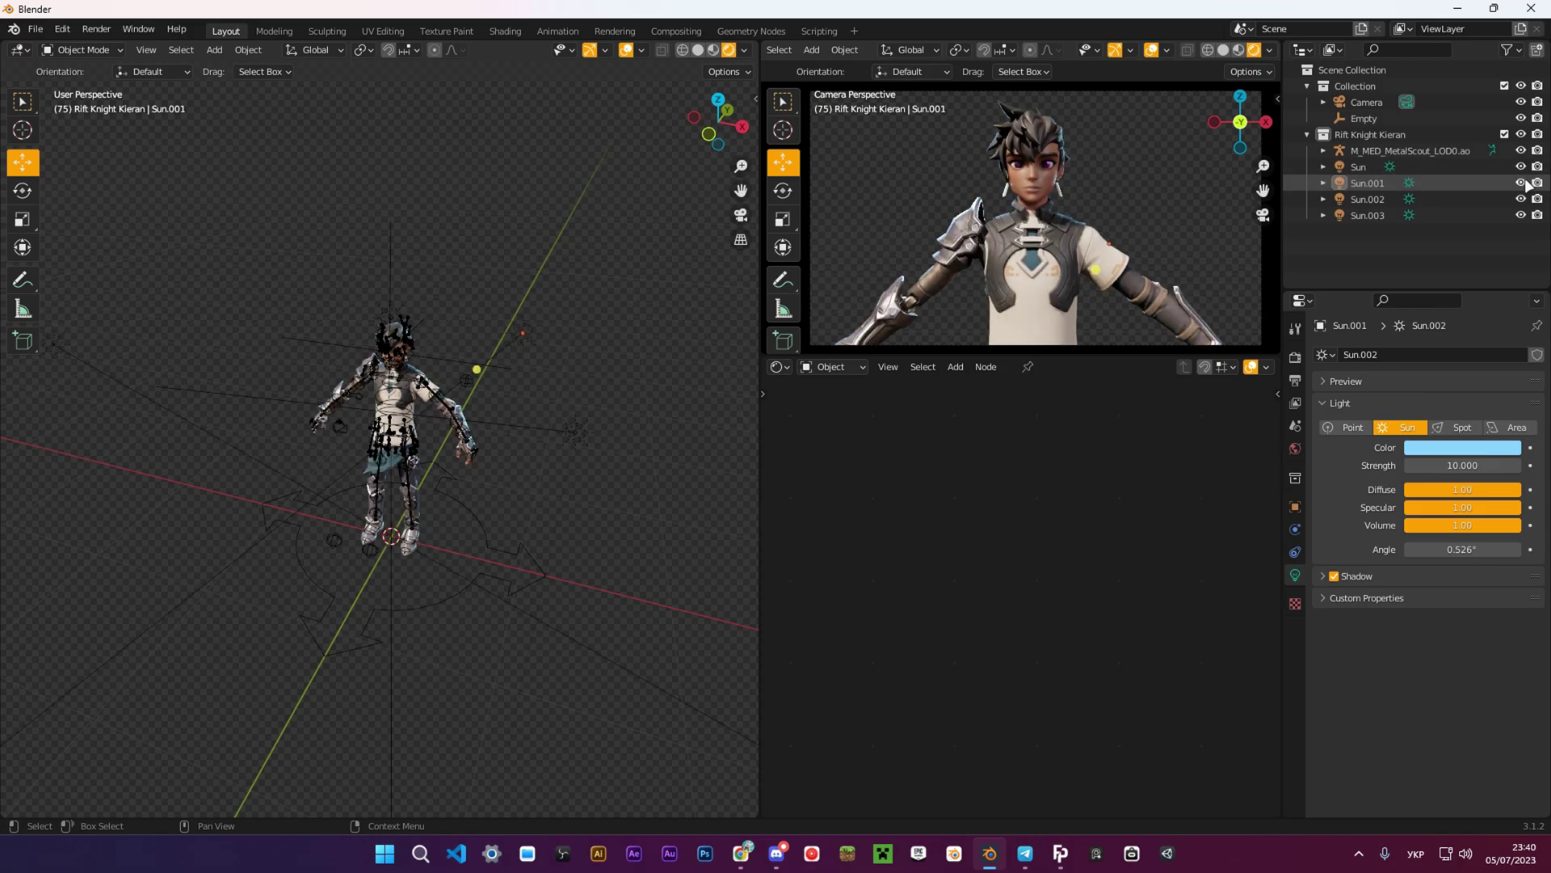
pyautogui.click(1522, 199)
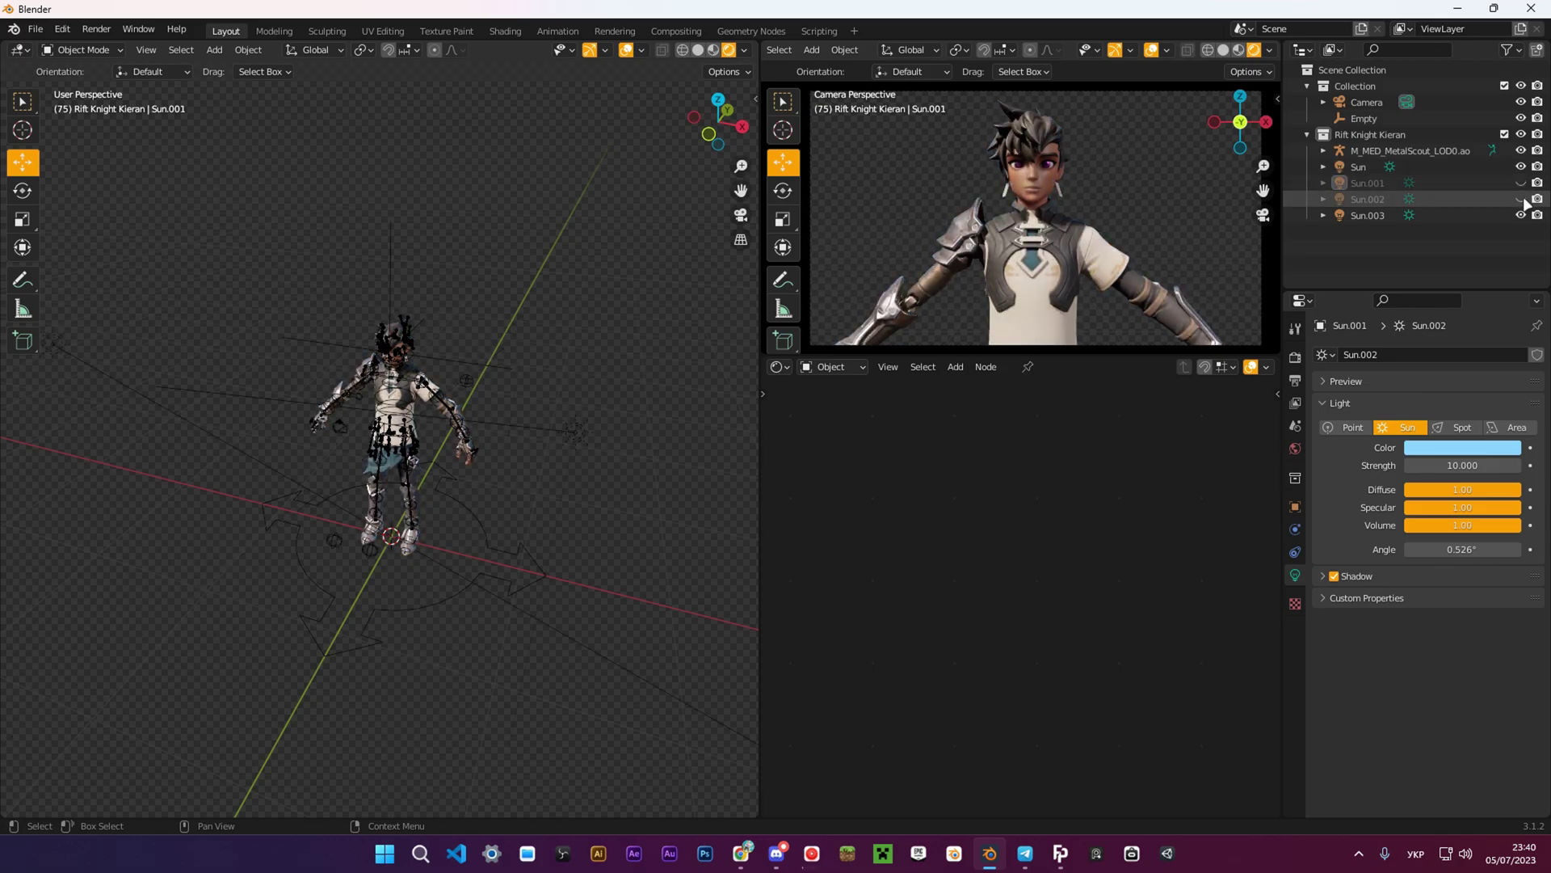
# Open the ChocovoreRender.blend scene and bring the character on the rock into close view in the main viewport.
pyautogui.hotkey('ctrl', 'o')
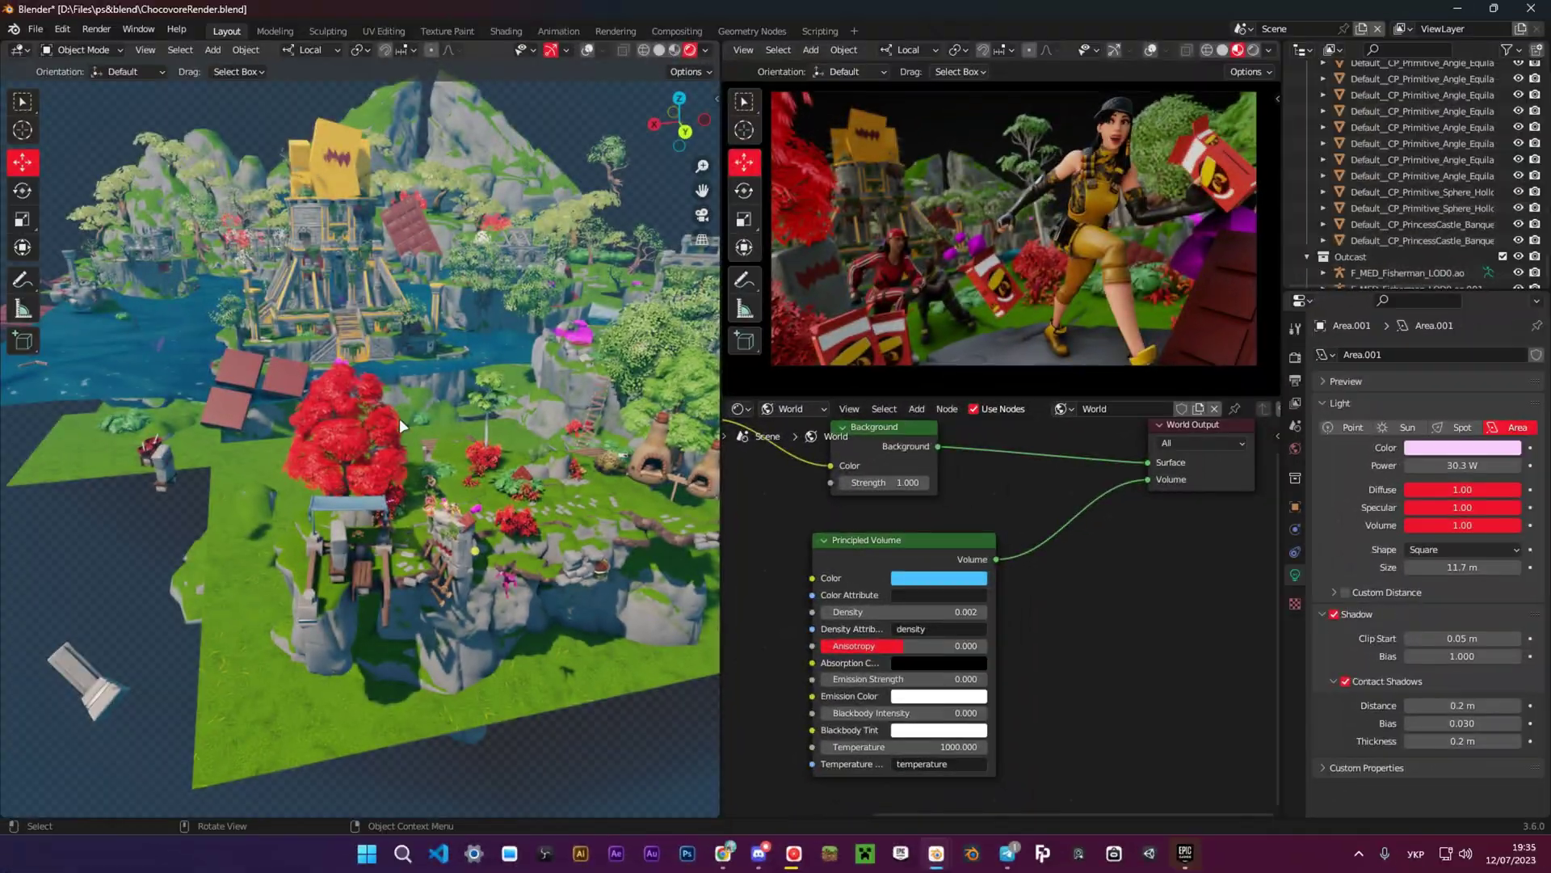
pyautogui.moveTo(399, 419); pyautogui.dragTo(507, 474, button='middle')
pyautogui.scroll(3, 506, 473)
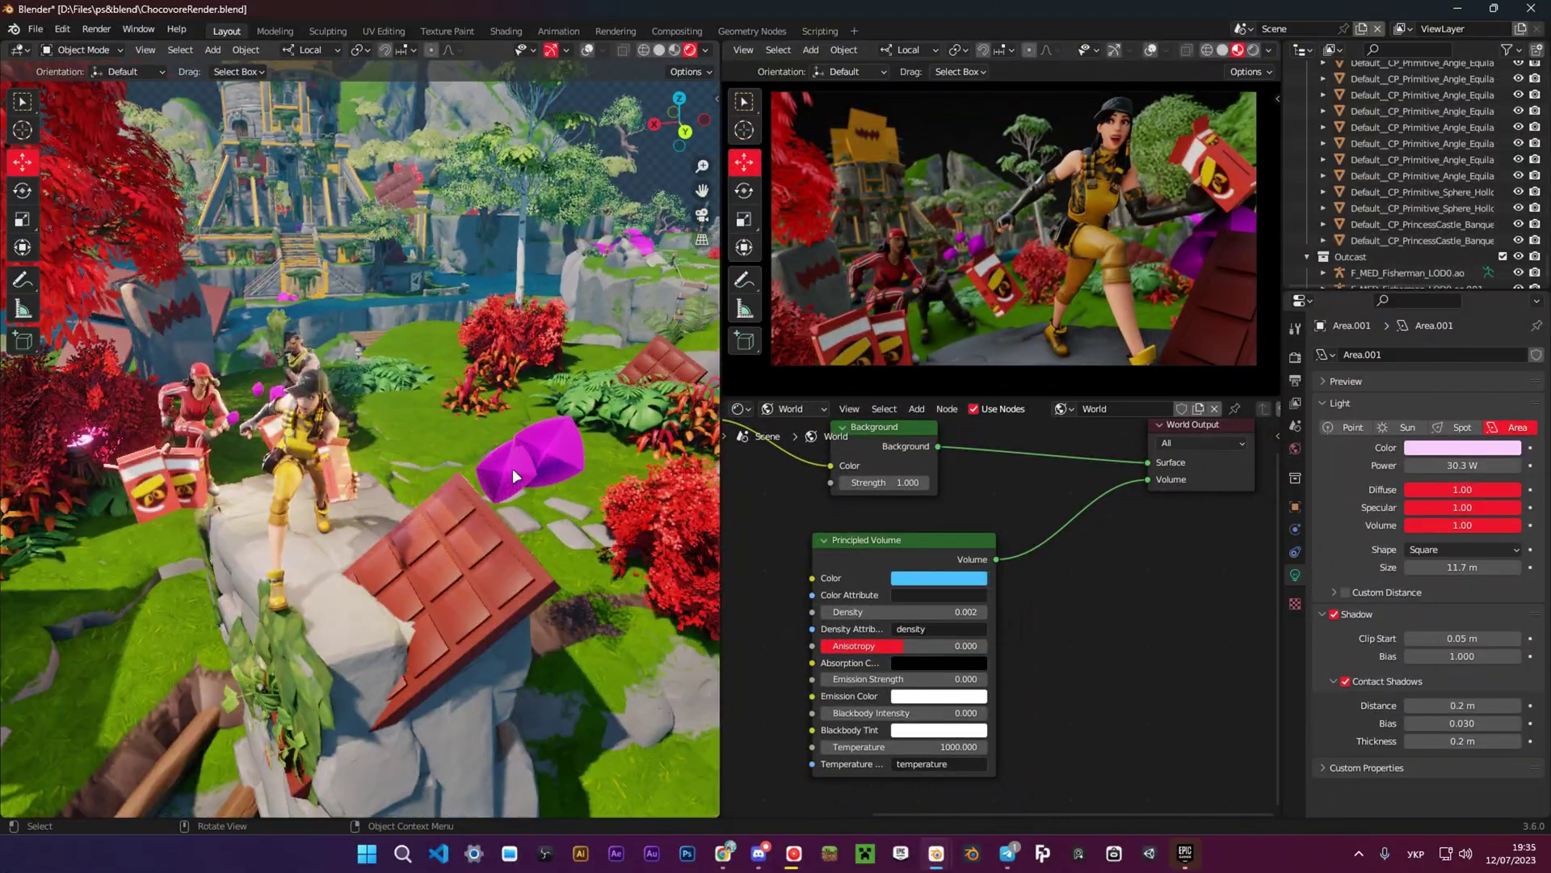
pyautogui.keyDown('shift'); pyautogui.moveTo(272, 471); pyautogui.dragTo(347, 351, button='middle'); pyautogui.keyUp('shift')
pyautogui.scroll(4, 347, 351)
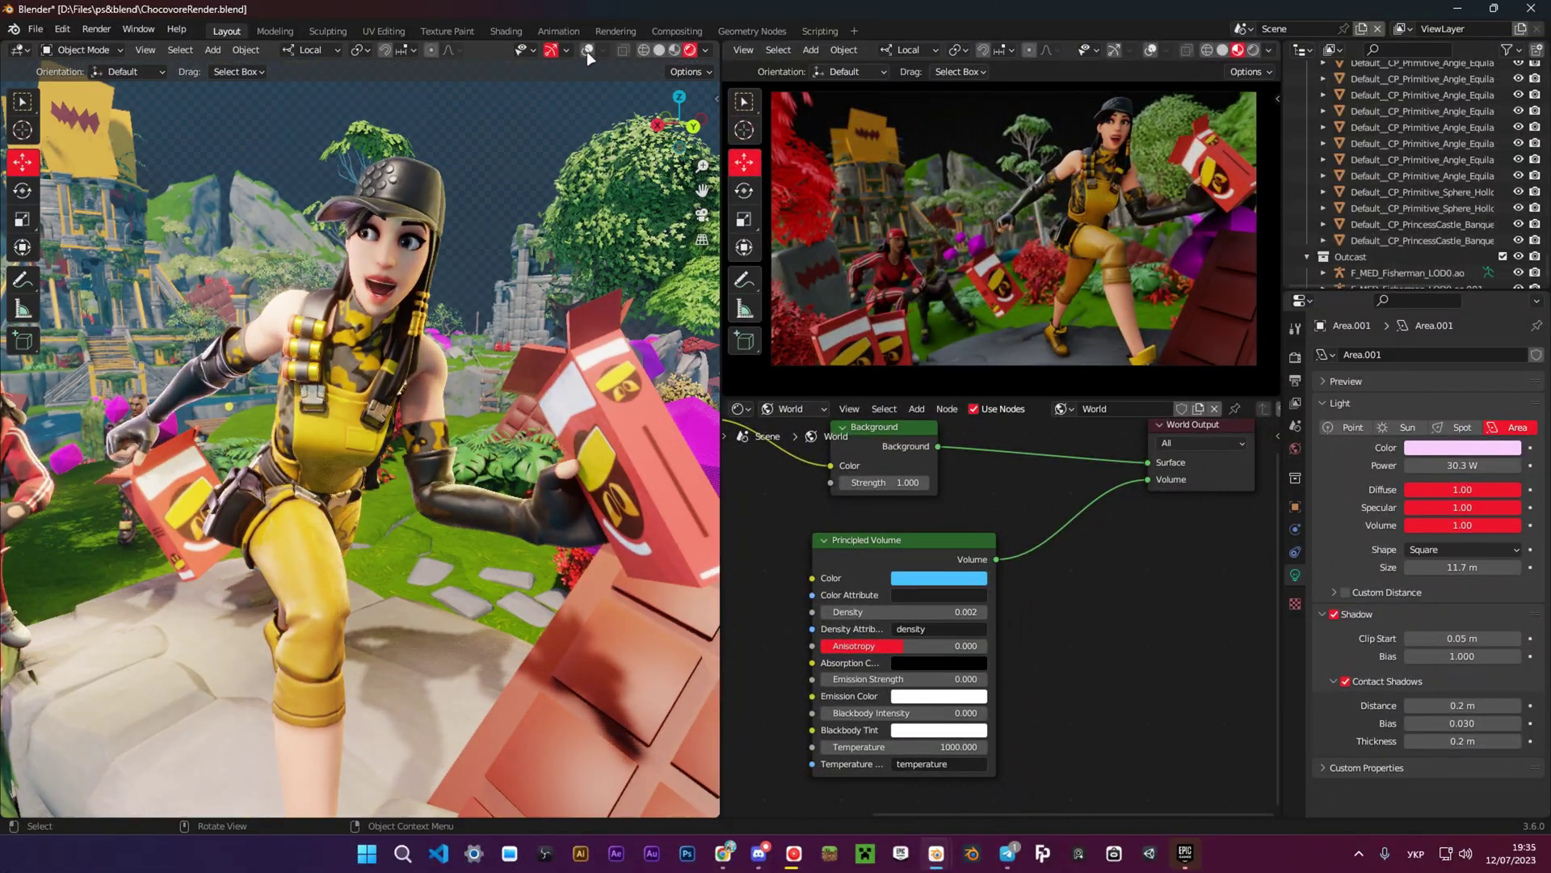
# Show the overlays in the main viewport so the scene's light objects around the character are visible.
pyautogui.click(587, 50)
pyautogui.moveTo(453, 242); pyautogui.dragTo(389, 269, button='middle')
pyautogui.click(340, 388)
pyautogui.hotkey('shift', 'alt', 'z')
pyautogui.scroll(2, 441, 357)
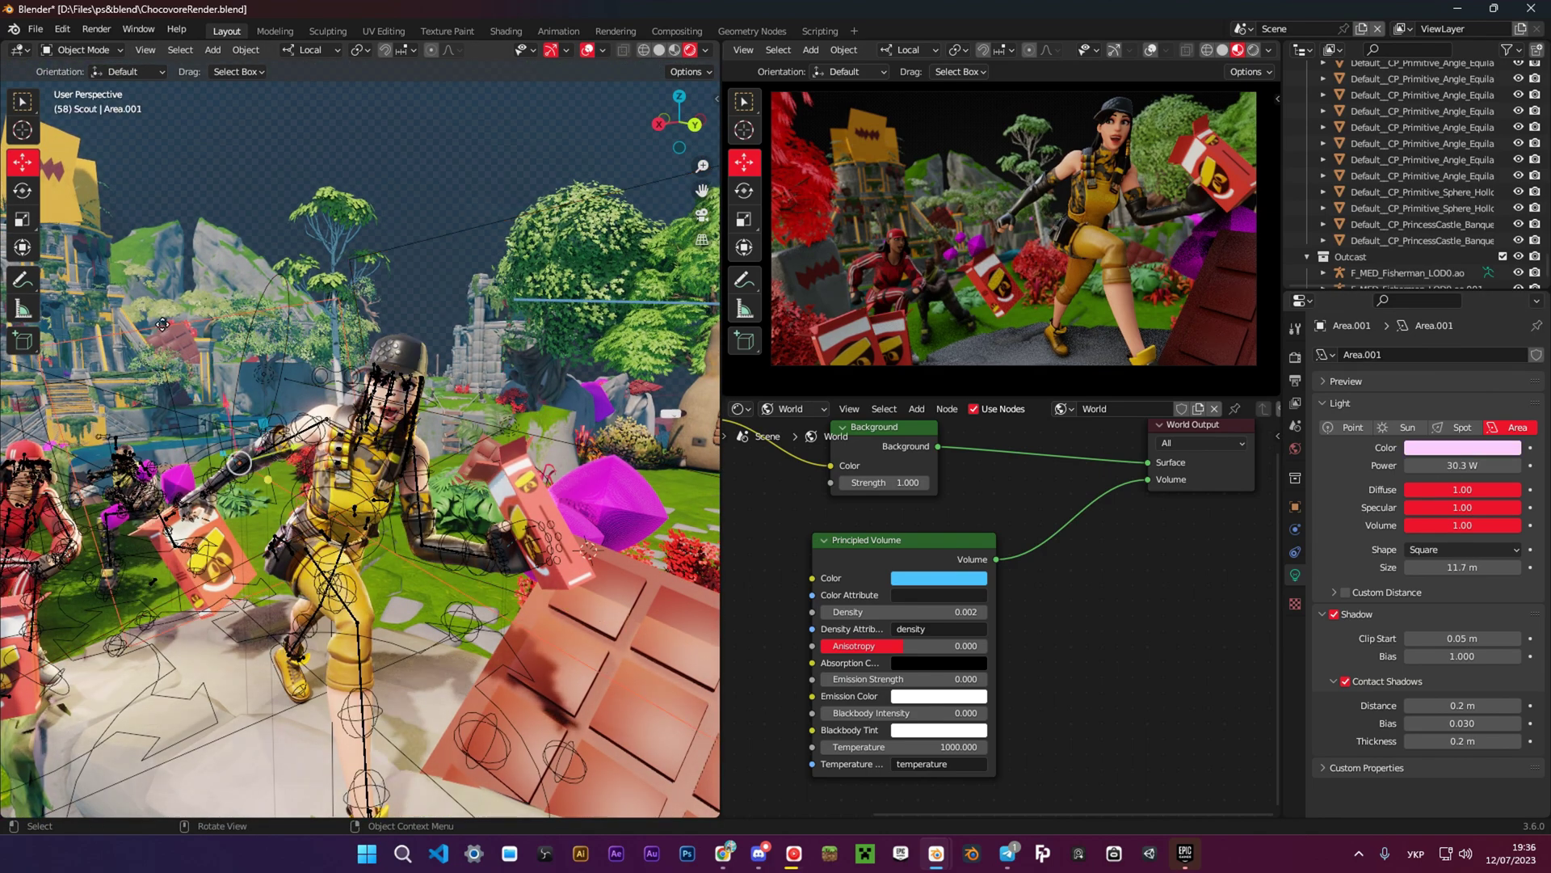
# Select several area lights around the character, including Area.006, and check the light colour of each.
pyautogui.click(1462, 447)
pyautogui.click(517, 301)
pyautogui.click(1461, 447)
pyautogui.click(262, 339)
pyautogui.hotkey('ctrl', 'z')
pyautogui.click(1486, 454)
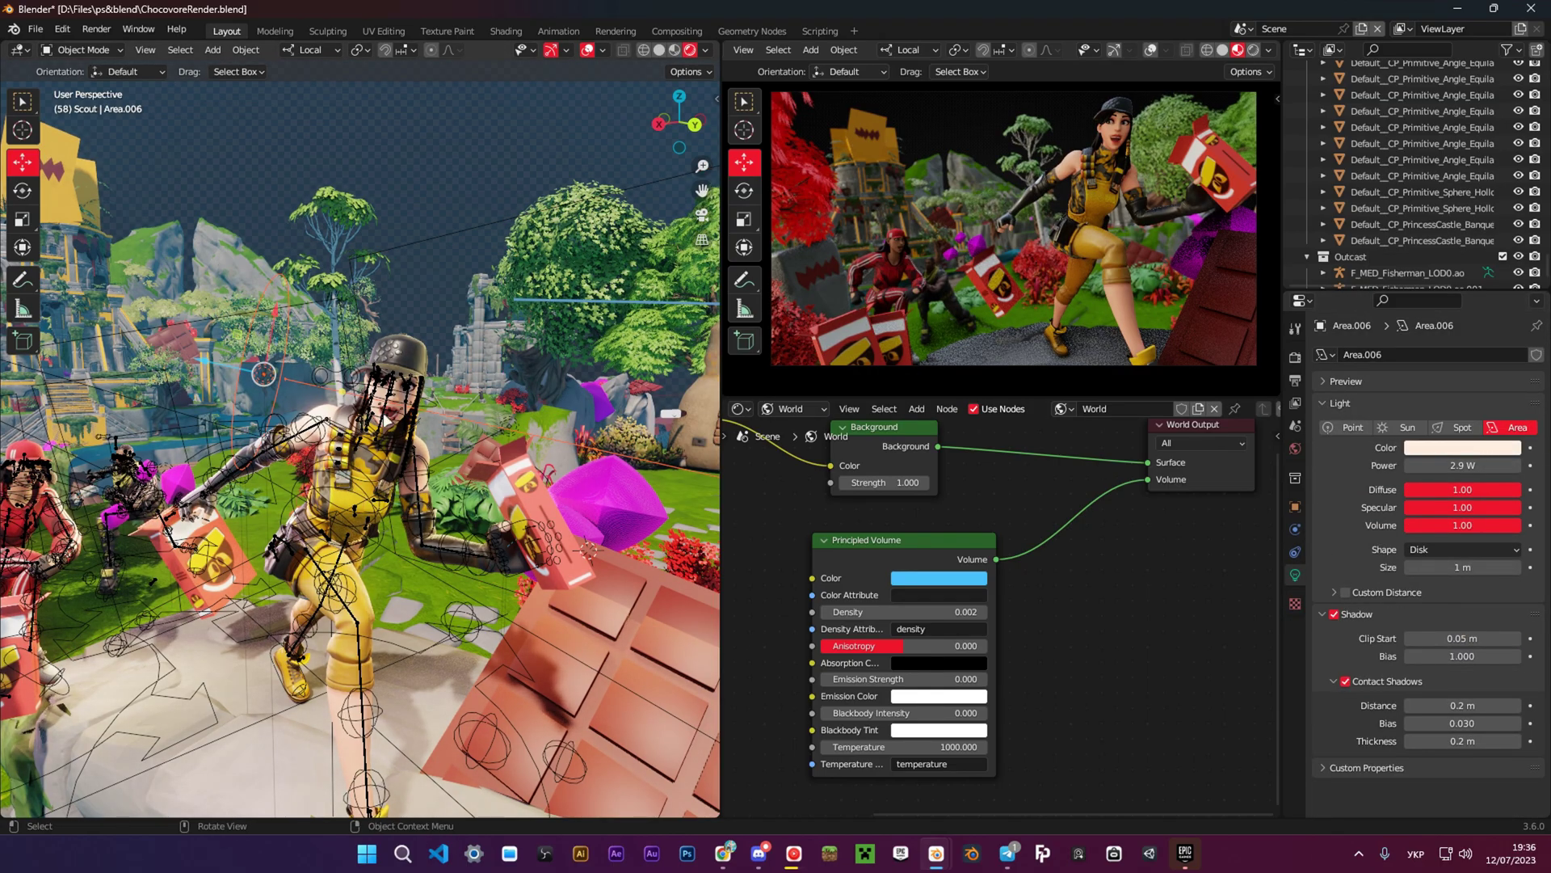
pyautogui.moveTo(517, 404); pyautogui.dragTo(484, 396, button='middle')
# Open the ASCH-cyber.blend scene and examine its world volume nodes and the lights around the crouching character.
pyautogui.moveTo(749, 470); pyautogui.dragTo(970, 529, button='middle')
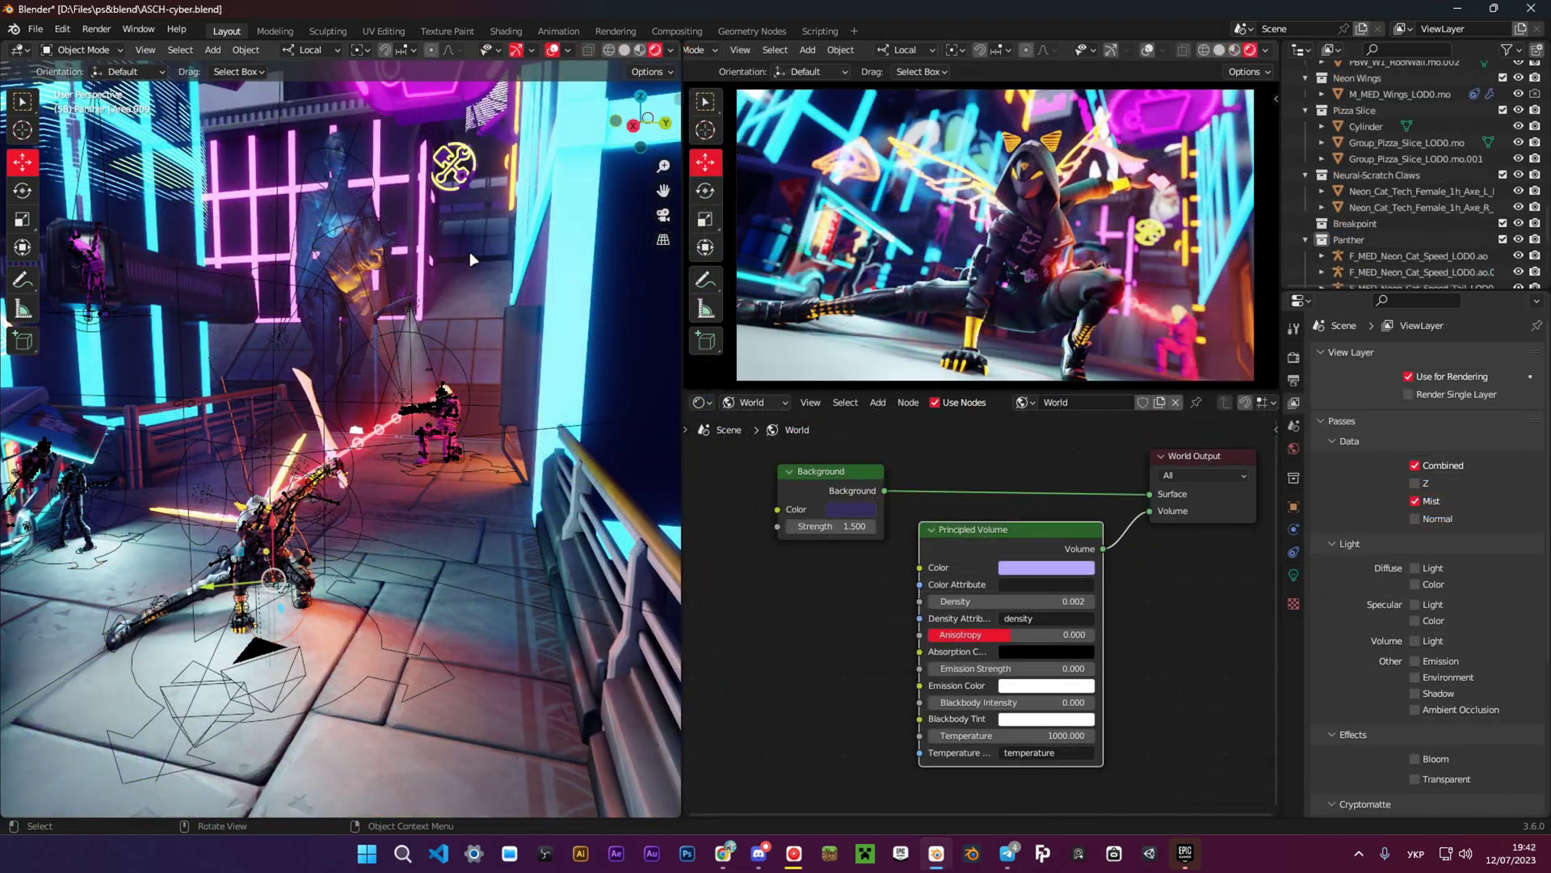
pyautogui.moveTo(469, 251); pyautogui.dragTo(502, 340, button='middle')
pyautogui.click(246, 472)
pyautogui.scroll(-6, 509, 487)
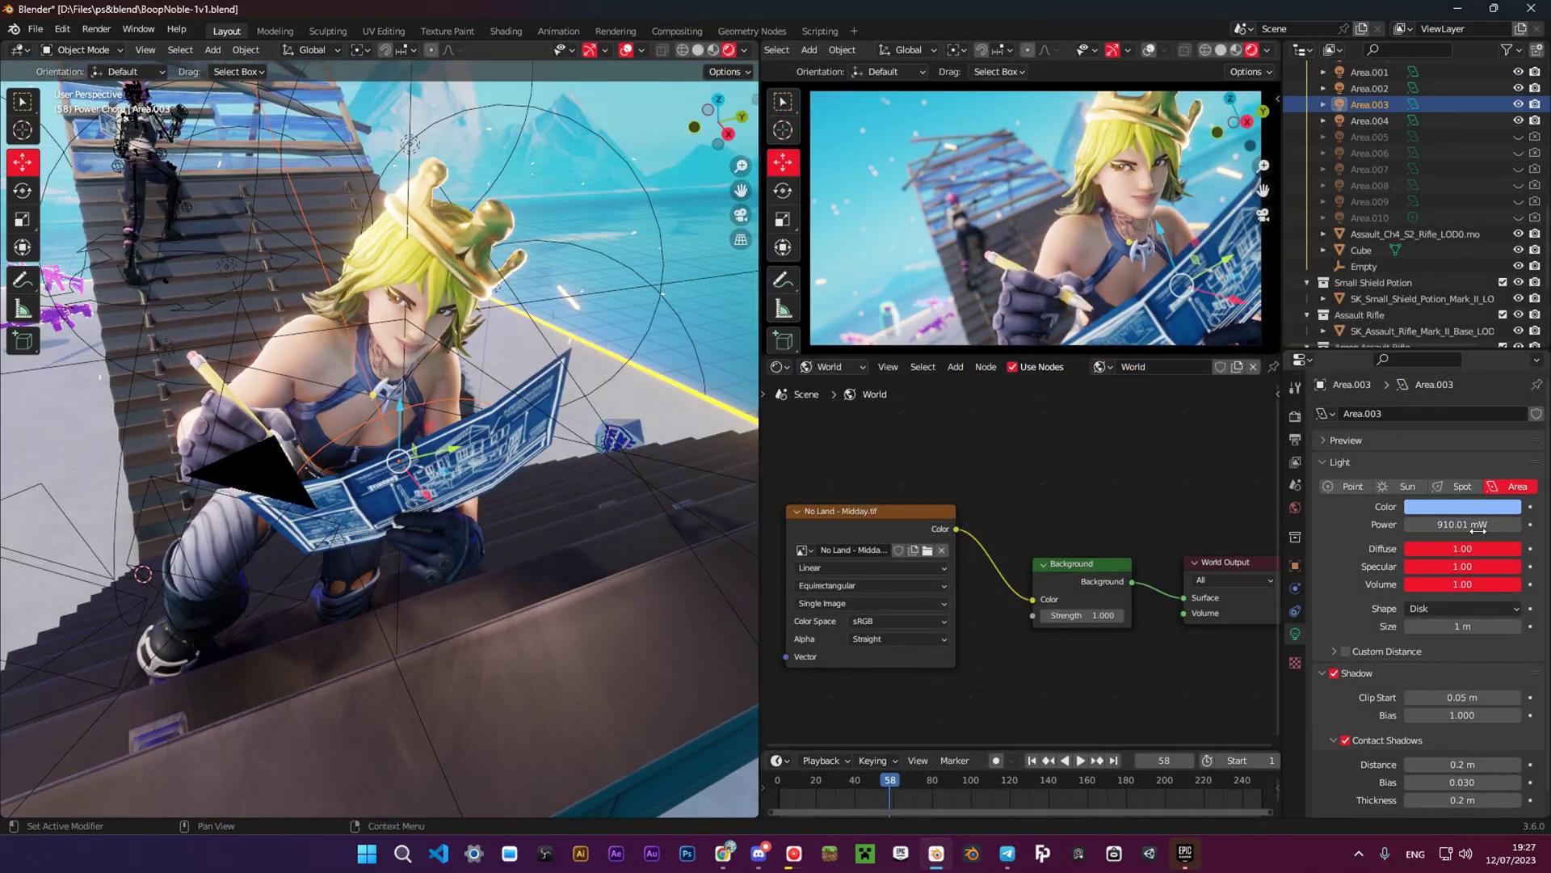
# In the BoopNoble-1v1.blend scene, hide and show Area.003 repeatedly to compare its effect on the character.
pyautogui.click(1518, 104)
pyautogui.click(1519, 104)
pyautogui.click(1518, 104)
pyautogui.click(1519, 104)
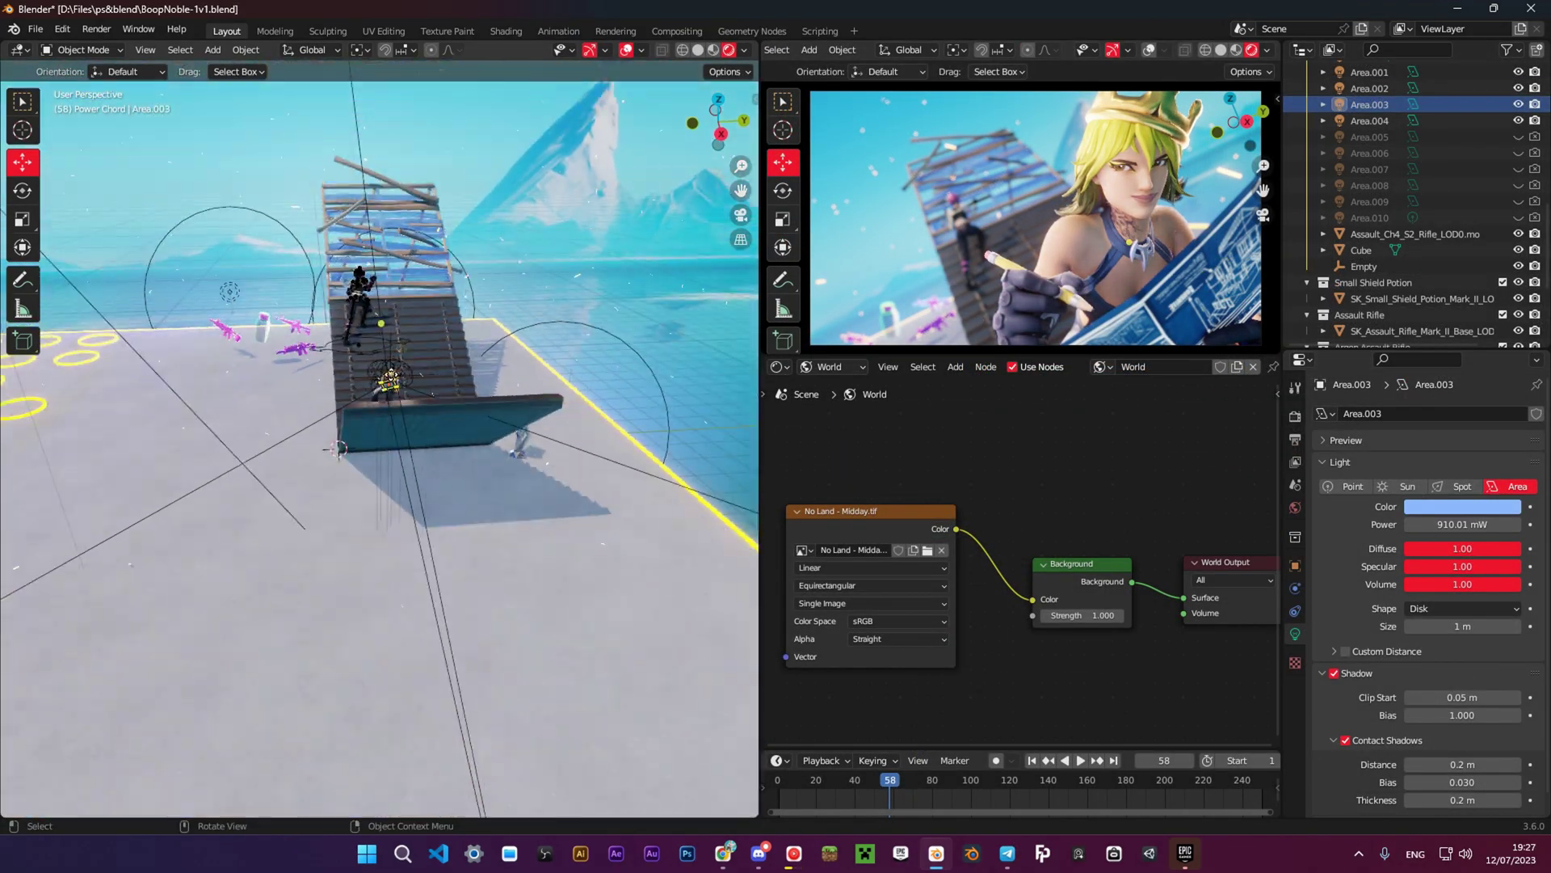
# Select the Sun light beside the ramp and check its strength and colour.
pyautogui.keyDown('shift'); pyautogui.moveTo(243, 315); pyautogui.dragTo(380, 400, button='middle'); pyautogui.keyUp('shift')
pyautogui.click(380, 404)
pyautogui.click(370, 399)
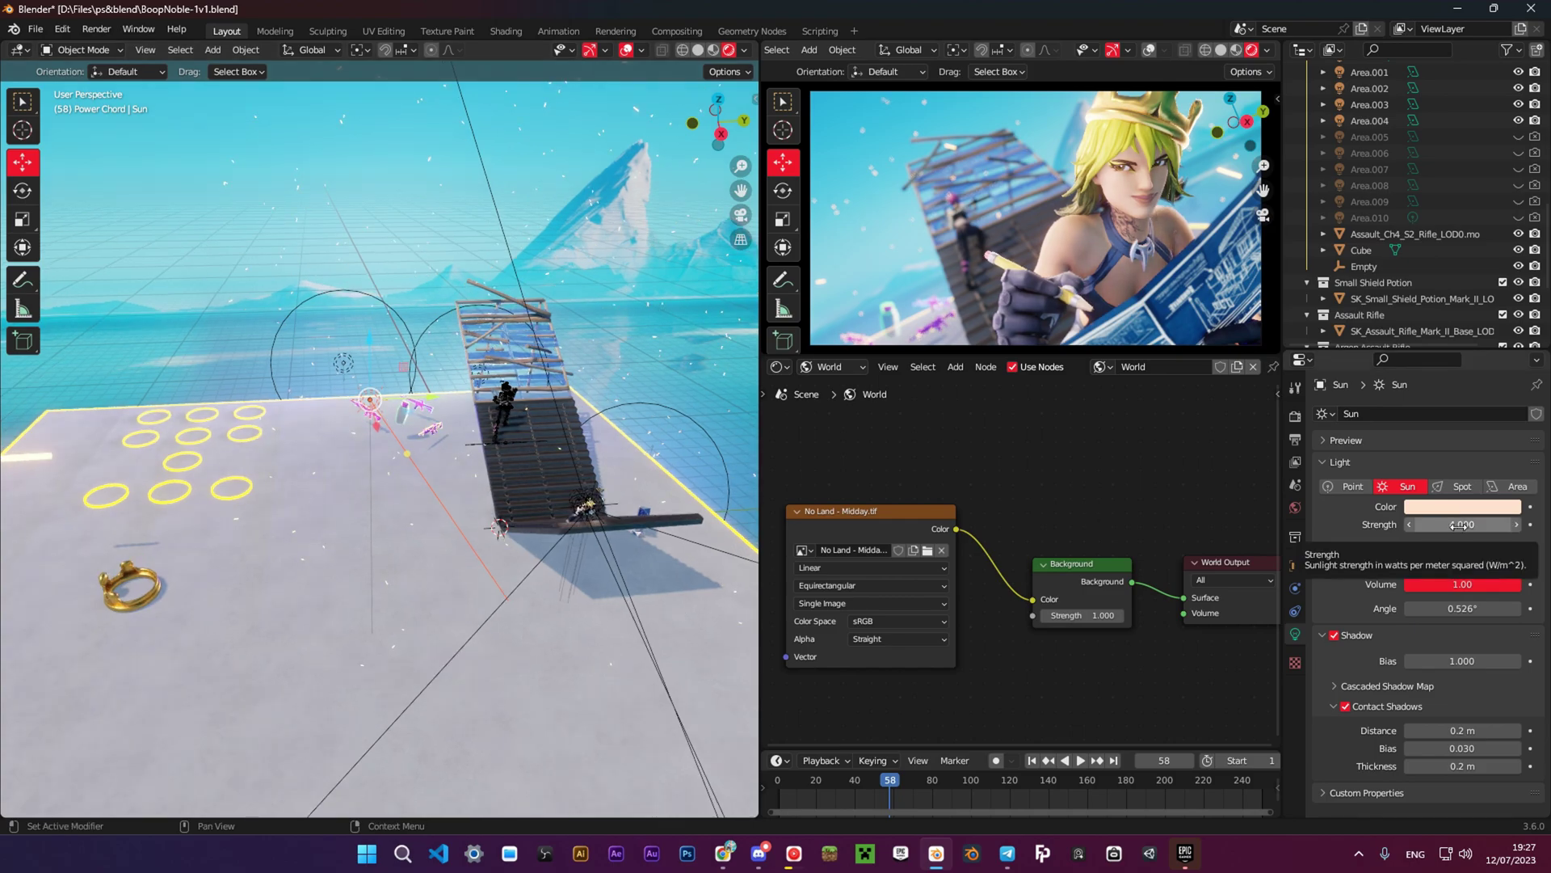
pyautogui.click(1462, 507)
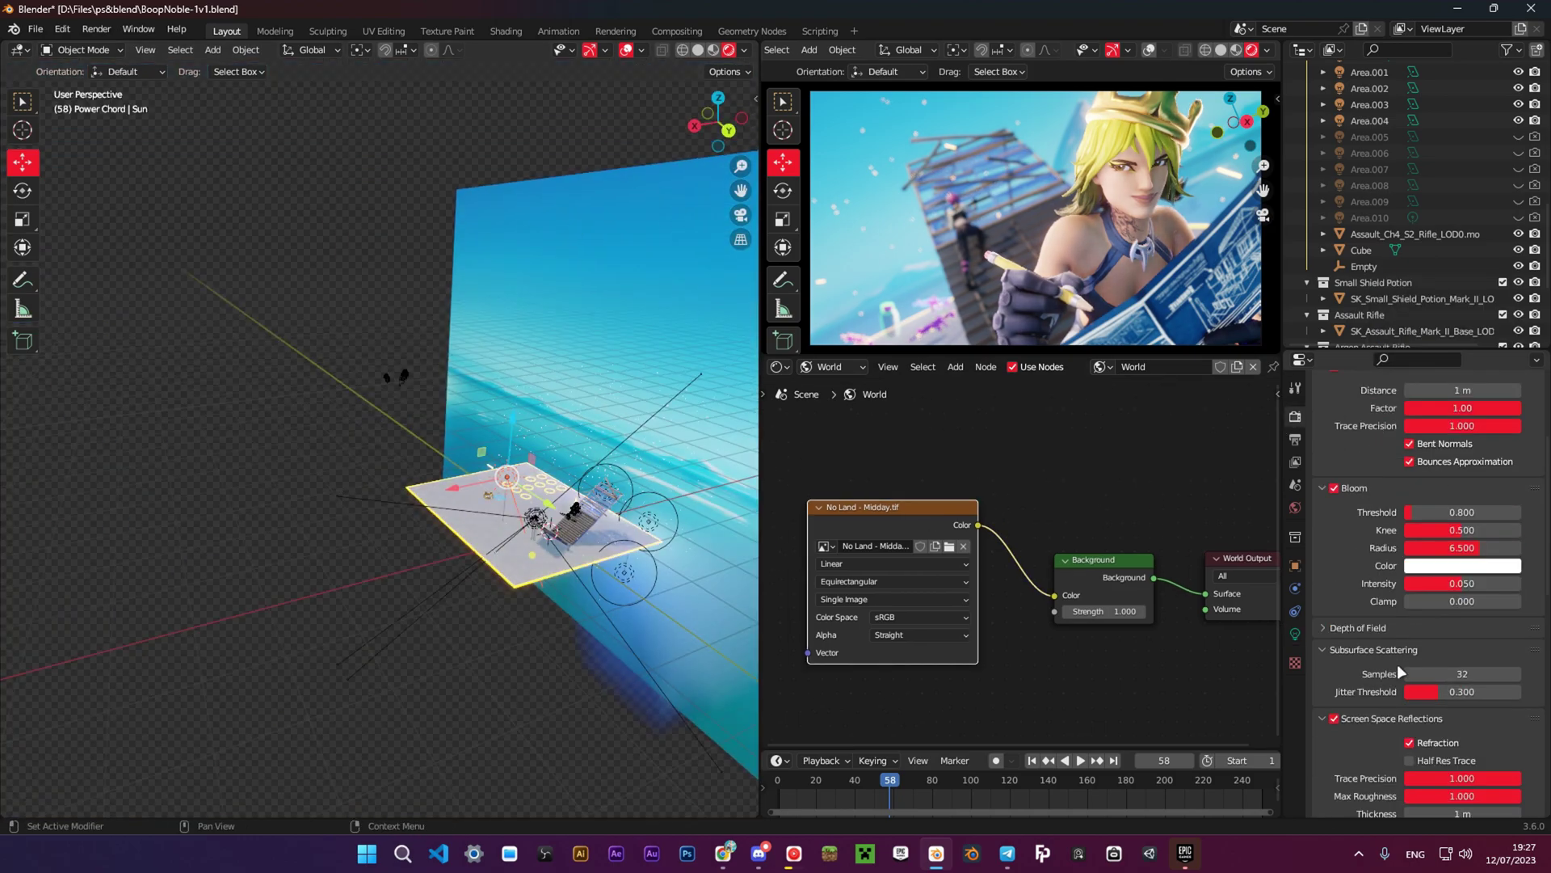
# Review the Eevee render settings and turn off the Transparent option under Film.
pyautogui.scroll(8, 533, 565)
pyautogui.scroll(-10, 1344, 671)
pyautogui.click(1409, 729)
pyautogui.scroll(-3, 329, 425)
pyautogui.moveTo(329, 425); pyautogui.dragTo(145, 557, button='middle')
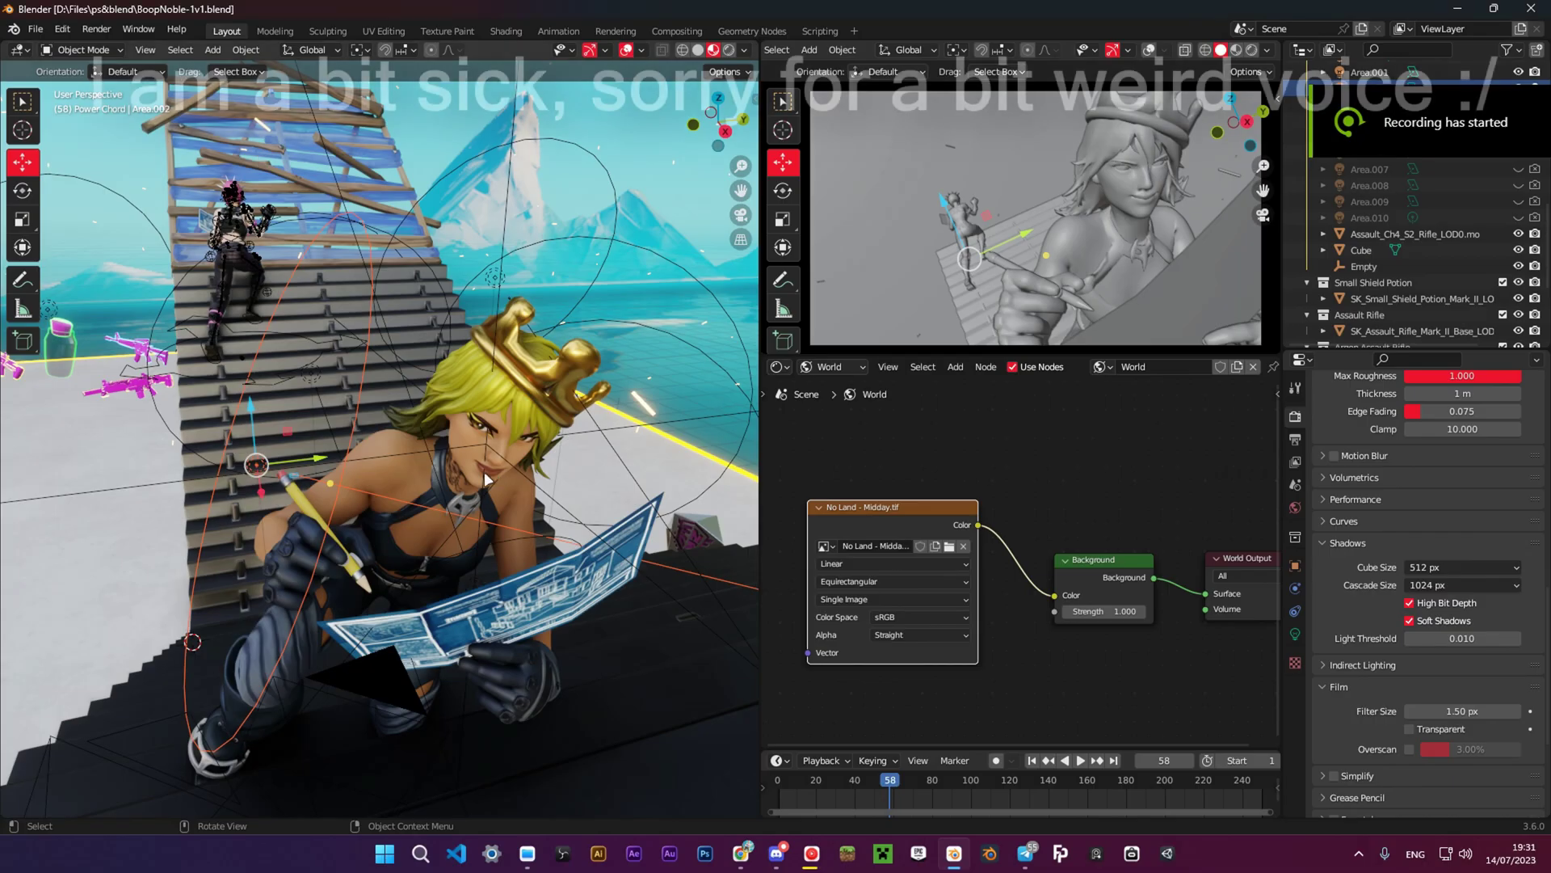
# Switch the main viewport to rendered shading and view the crowned character from the front.
pyautogui.moveTo(485, 478); pyautogui.dragTo(646, 181, button='middle')
pyautogui.scroll(8, 450, 483)
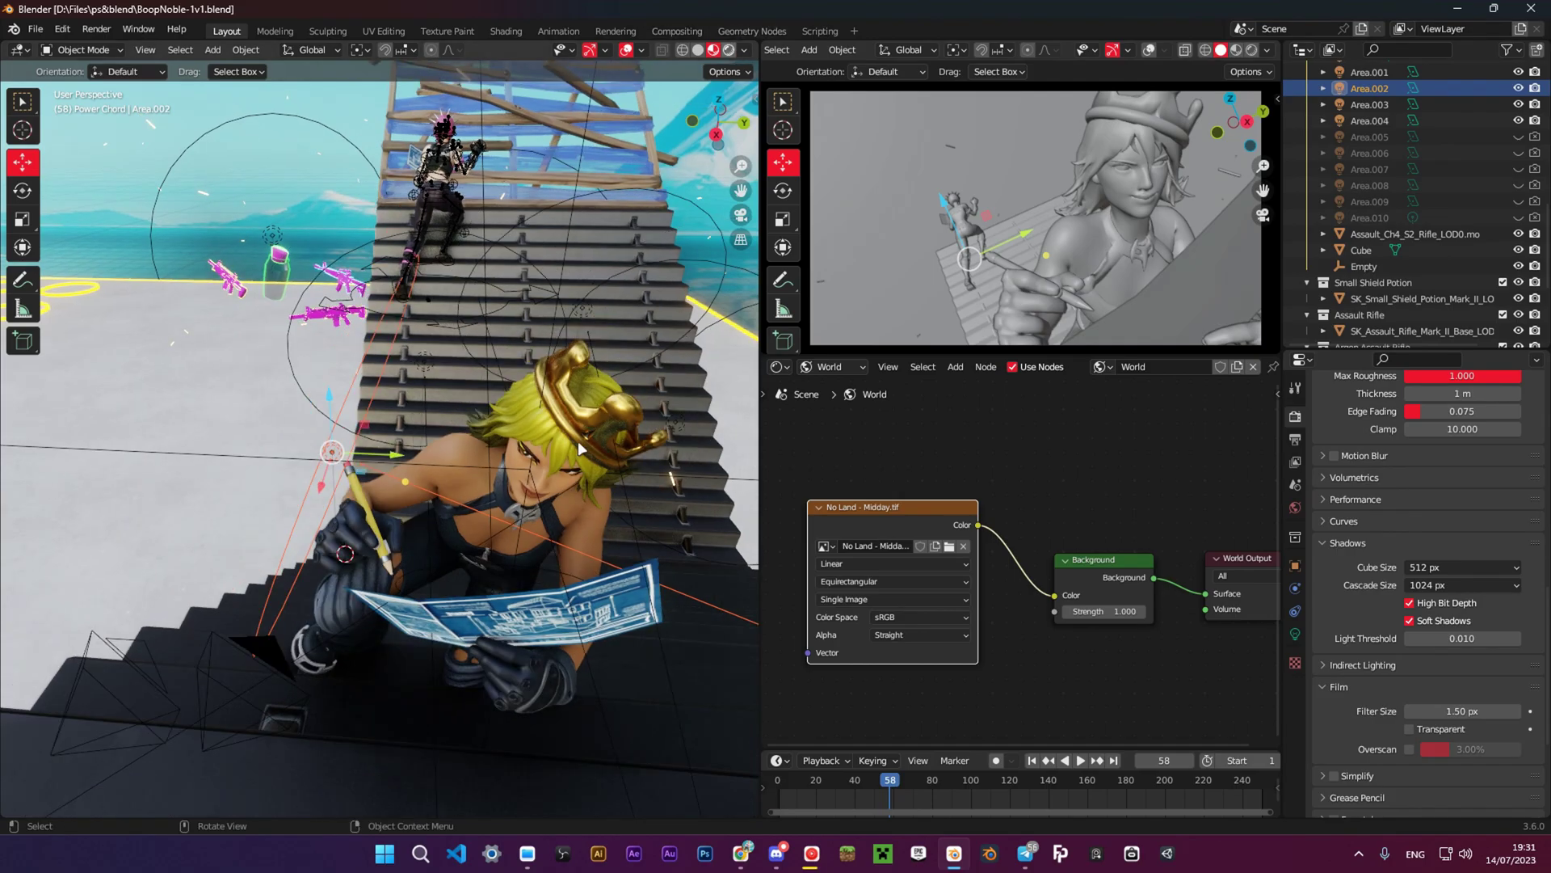
pyautogui.moveTo(569, 445); pyautogui.dragTo(469, 398, button='middle')
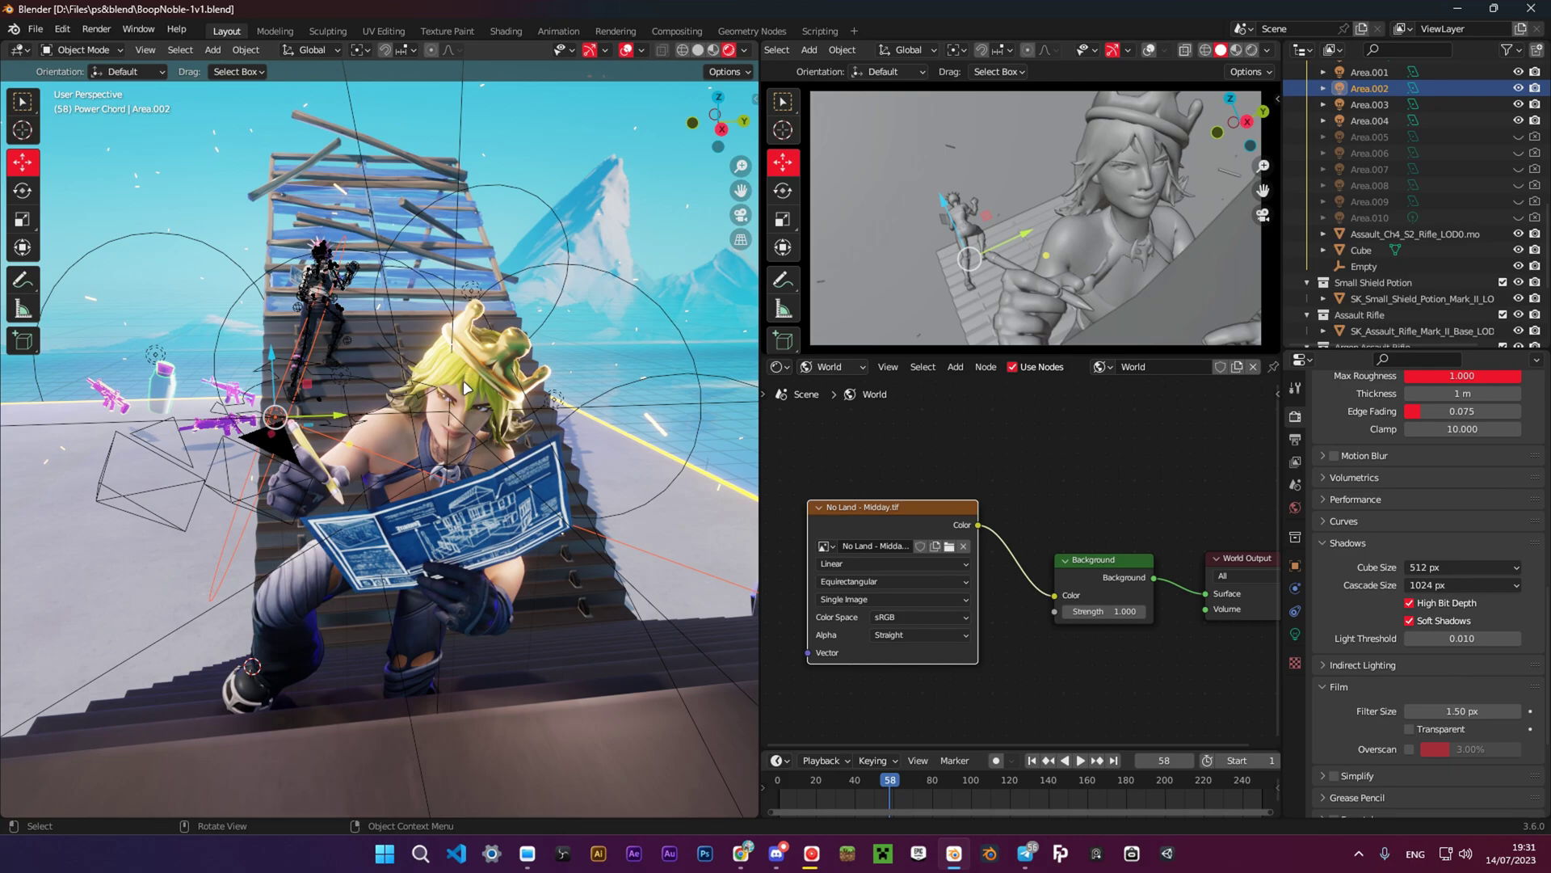
# Select the Sun light beside the ramp and show its light properties.
pyautogui.moveTo(309, 343); pyautogui.dragTo(305, 444, button='middle')
pyautogui.scroll(-7, 380, 473)
pyautogui.scroll(5, 368, 458)
pyautogui.click(306, 444)
pyautogui.scroll(3, 306, 446)
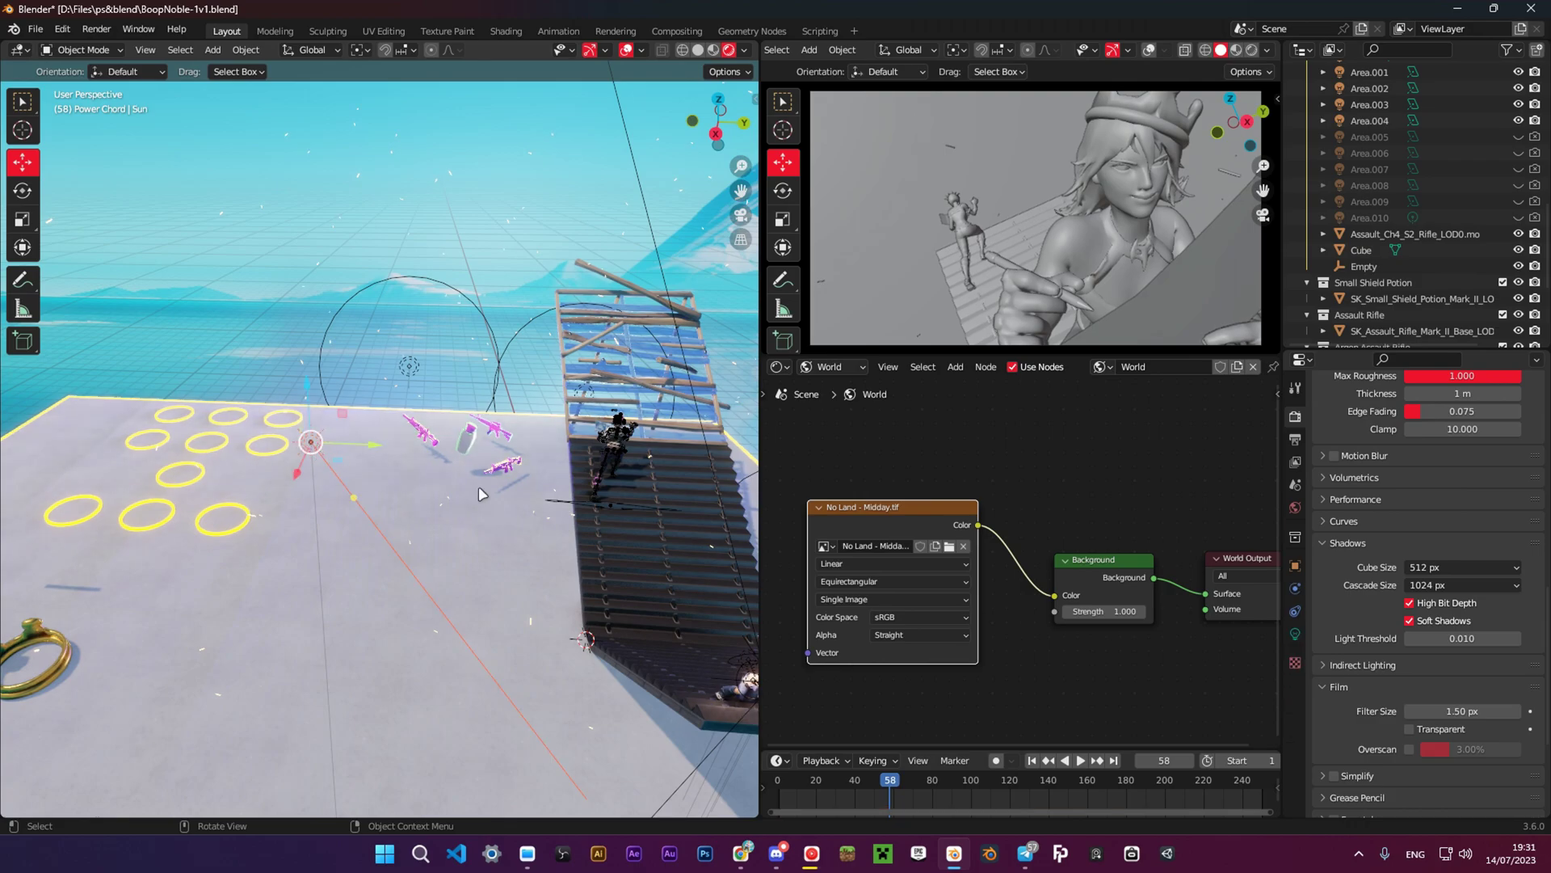
pyautogui.click(1296, 634)
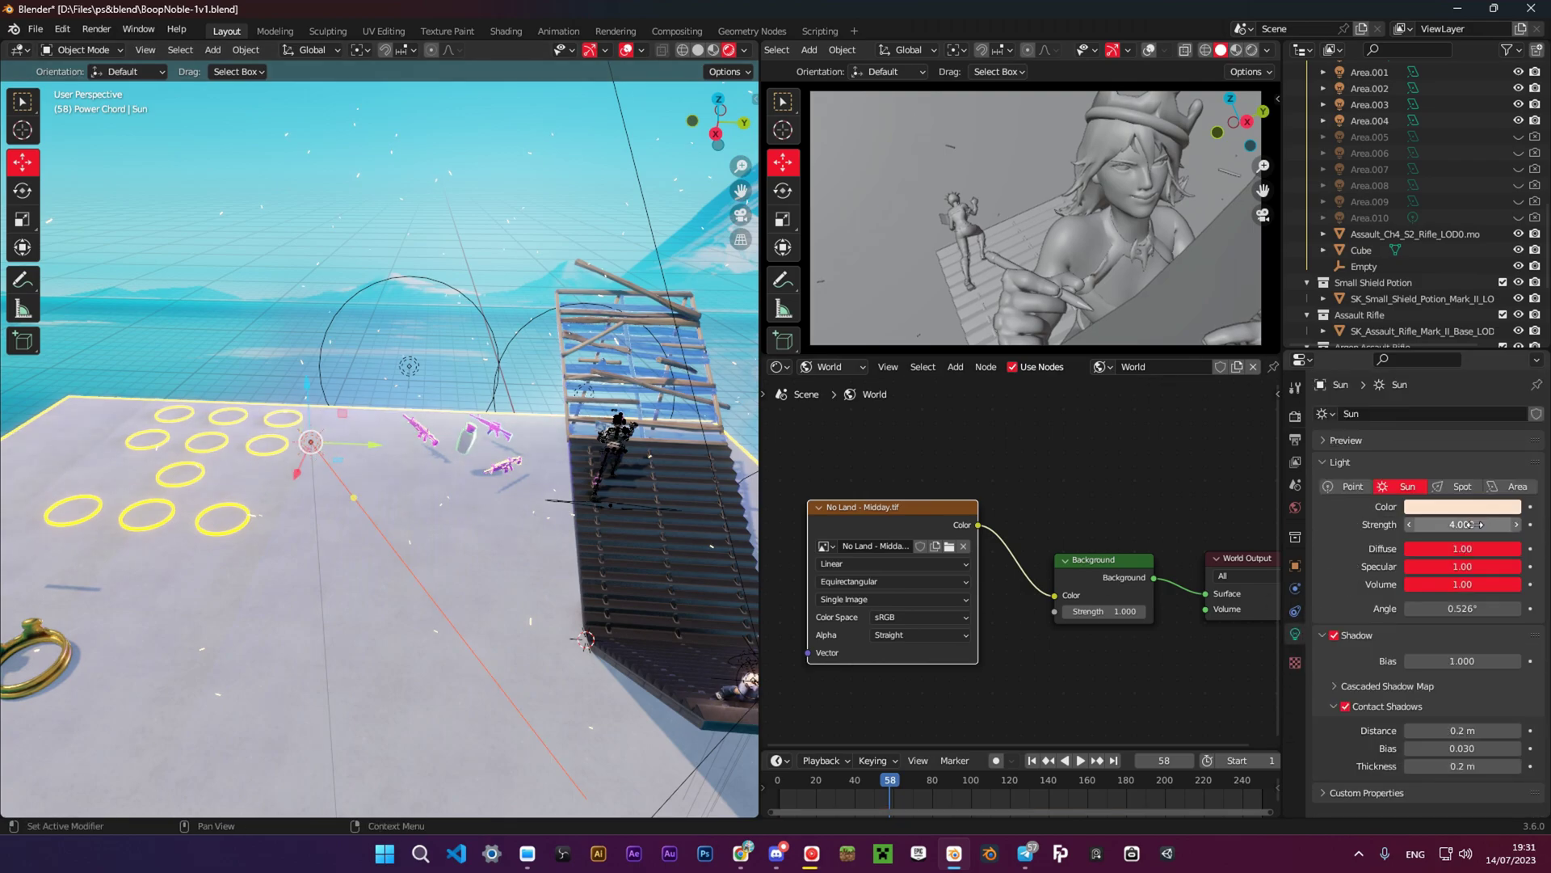
# Examine the sunlight on the ramp and characters, and the No Land - Midday.tif texture feeding the world background.
pyautogui.moveTo(598, 628); pyautogui.dragTo(677, 633, button='middle')
pyautogui.scroll(4, 677, 633)
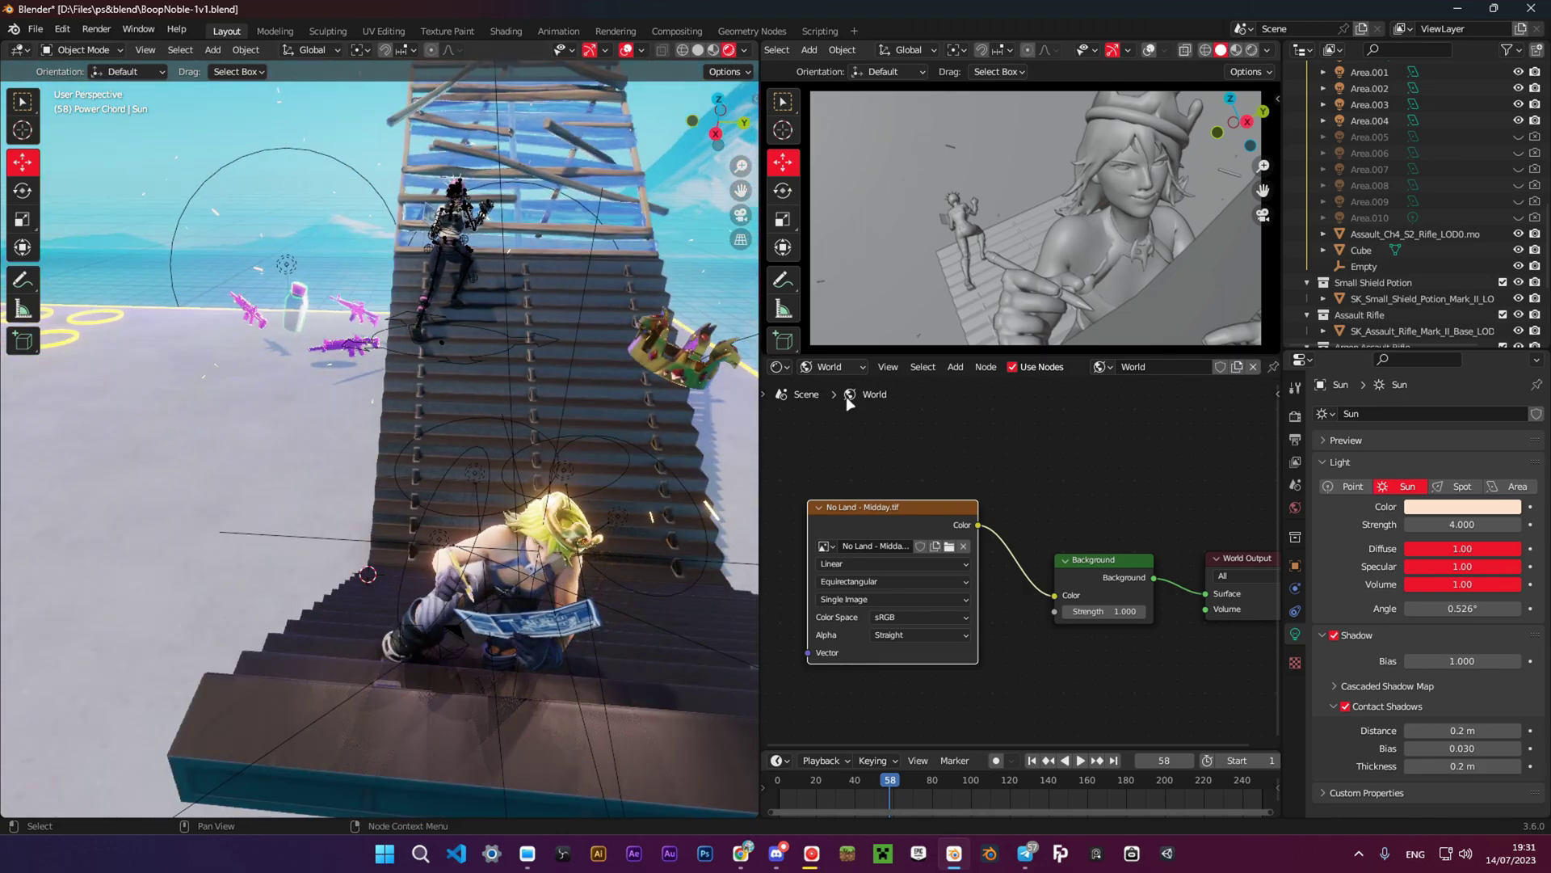
pyautogui.scroll(1, 937, 522)
pyautogui.moveTo(937, 522); pyautogui.dragTo(1025, 518, button='middle')
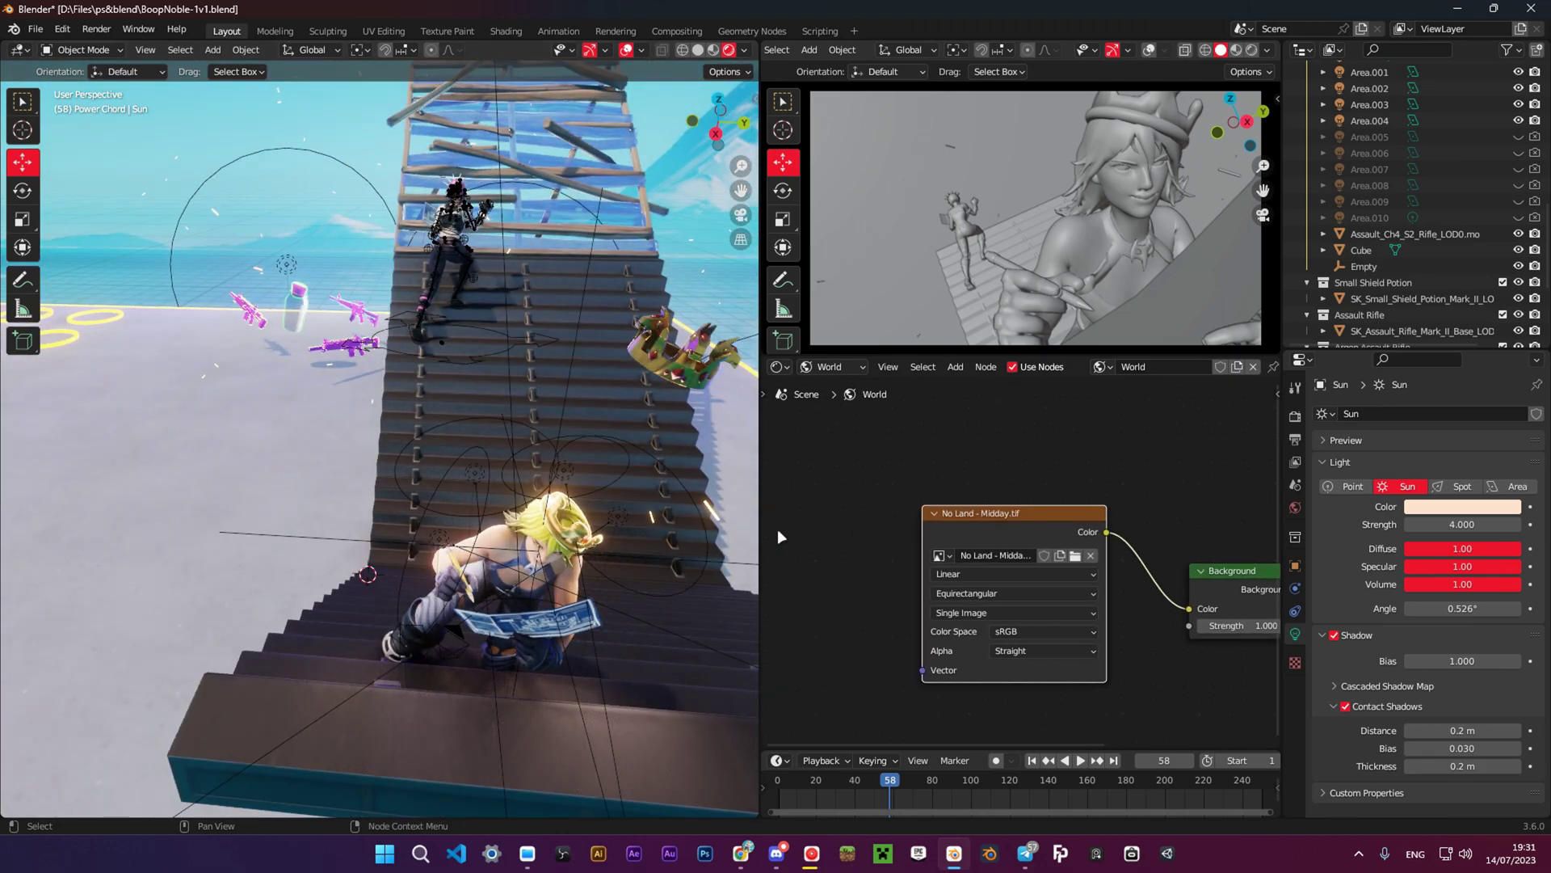
pyautogui.moveTo(747, 526); pyautogui.dragTo(532, 530, button='middle')
pyautogui.scroll(3, 532, 531)
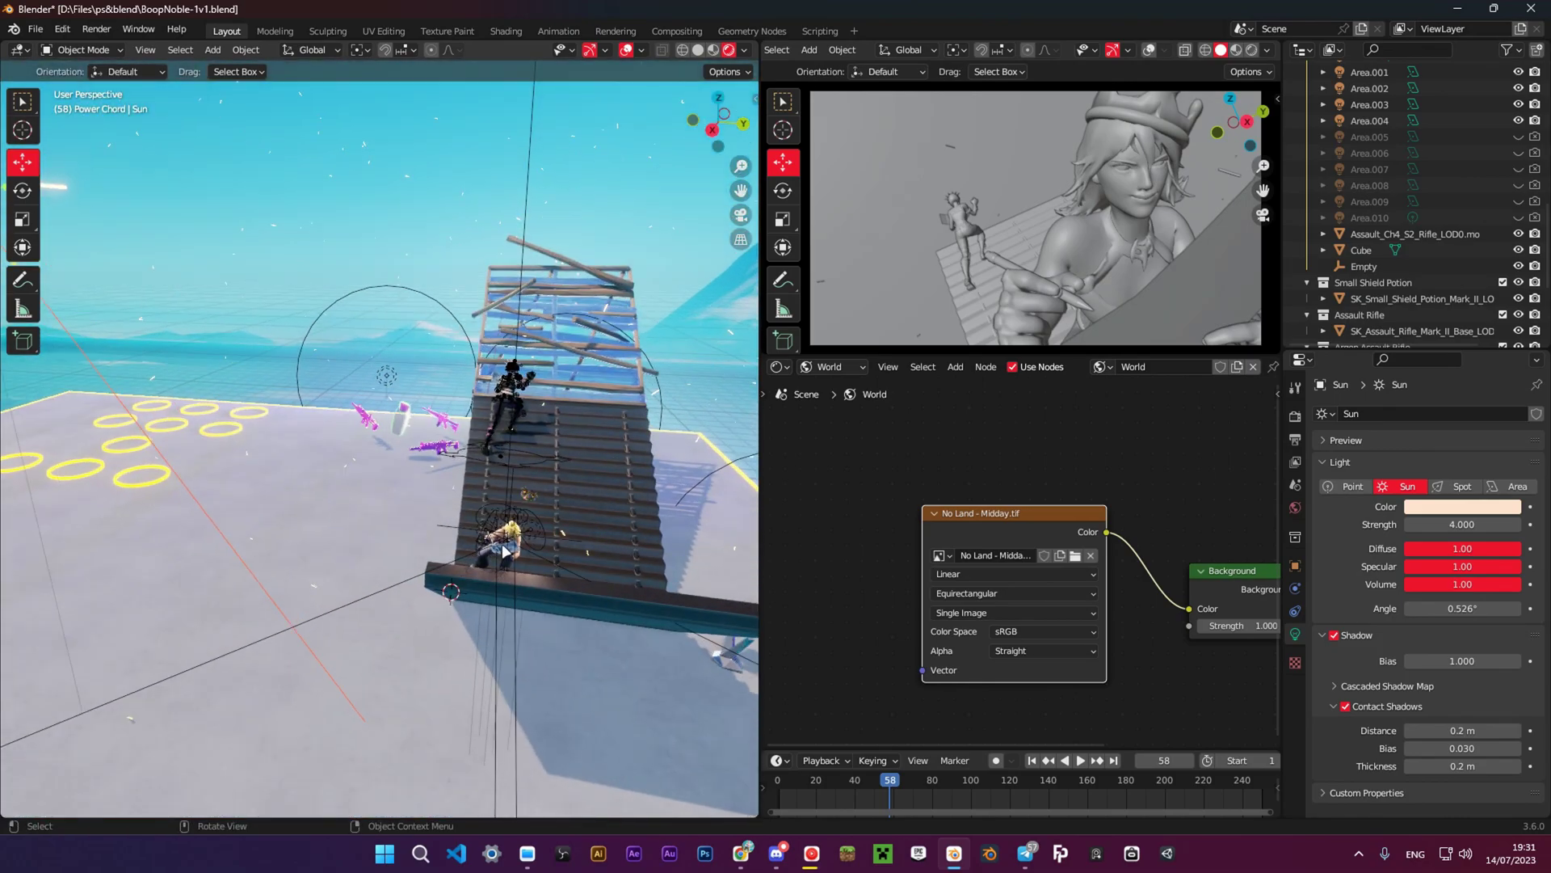
pyautogui.scroll(6, 502, 527)
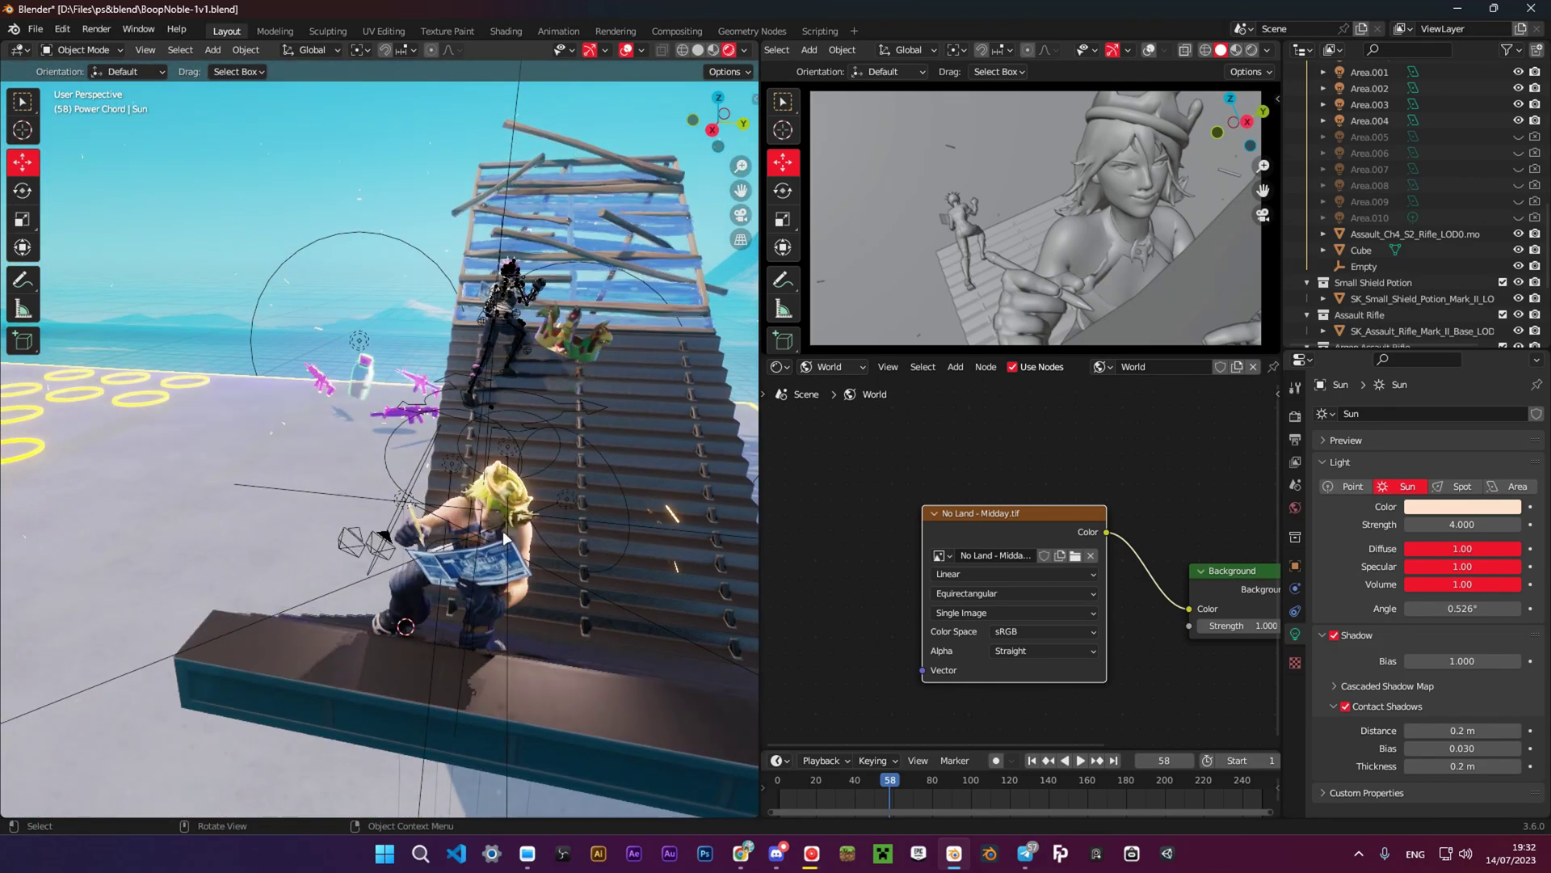
# Select the Area.002 light in front of the character and mark the lit areas of her face with temporary red strokes.
pyautogui.moveTo(449, 468); pyautogui.dragTo(514, 415, button='middle')
pyautogui.scroll(-3, 477, 380)
pyautogui.click(323, 392)
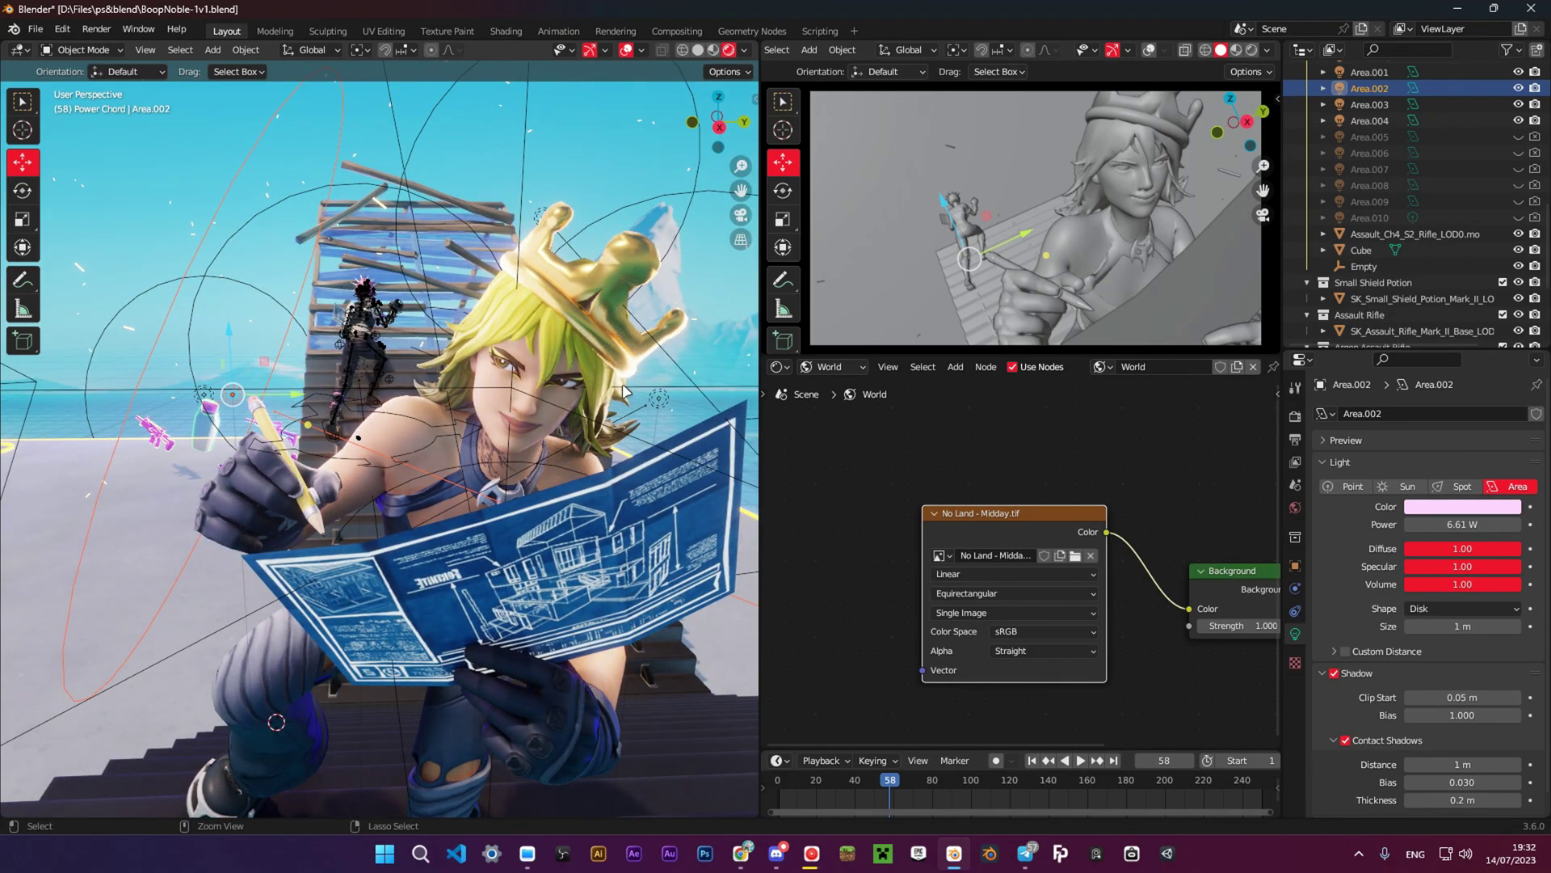
pyautogui.press('ctrl+Print')
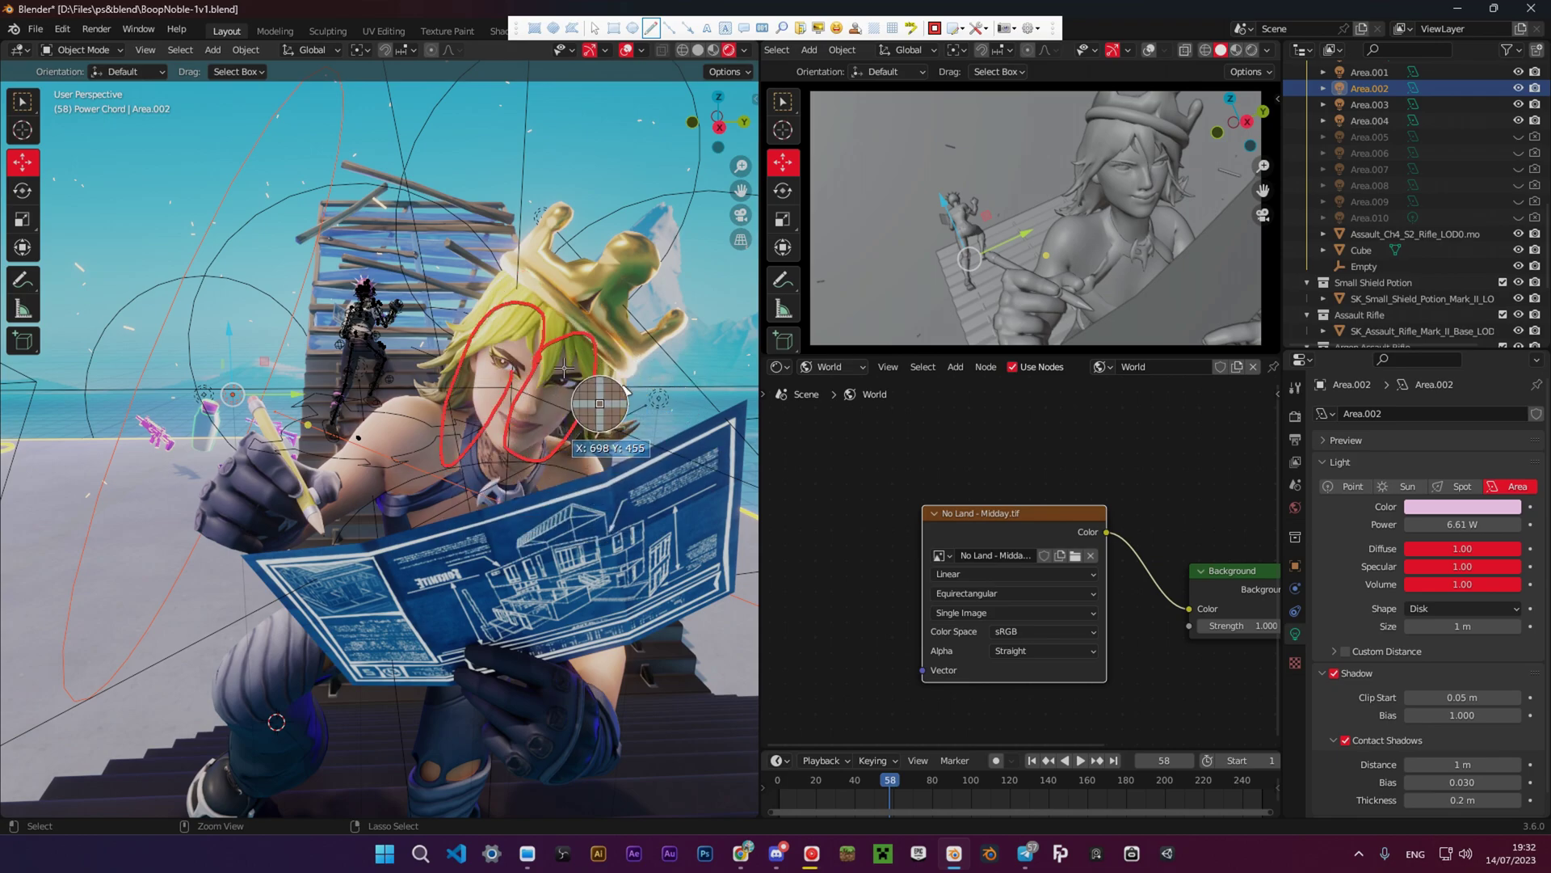
pyautogui.press('Escape')
# Select the Area.001 and Area.004 lights around the character in turn and check their light settings.
pyautogui.moveTo(461, 373); pyautogui.dragTo(410, 450, button='middle')
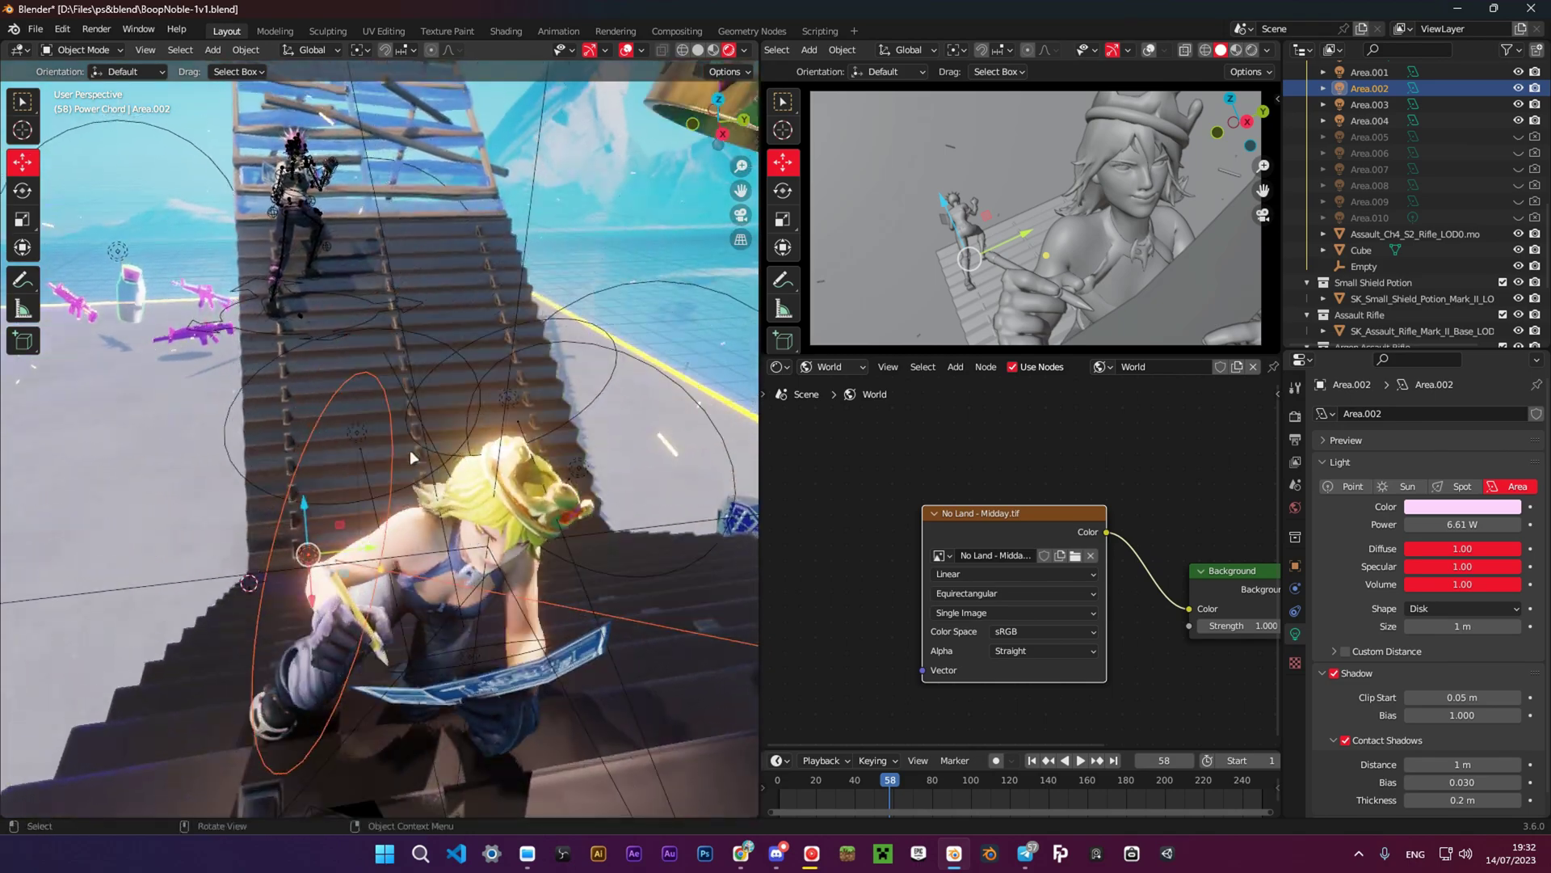
pyautogui.click(357, 428)
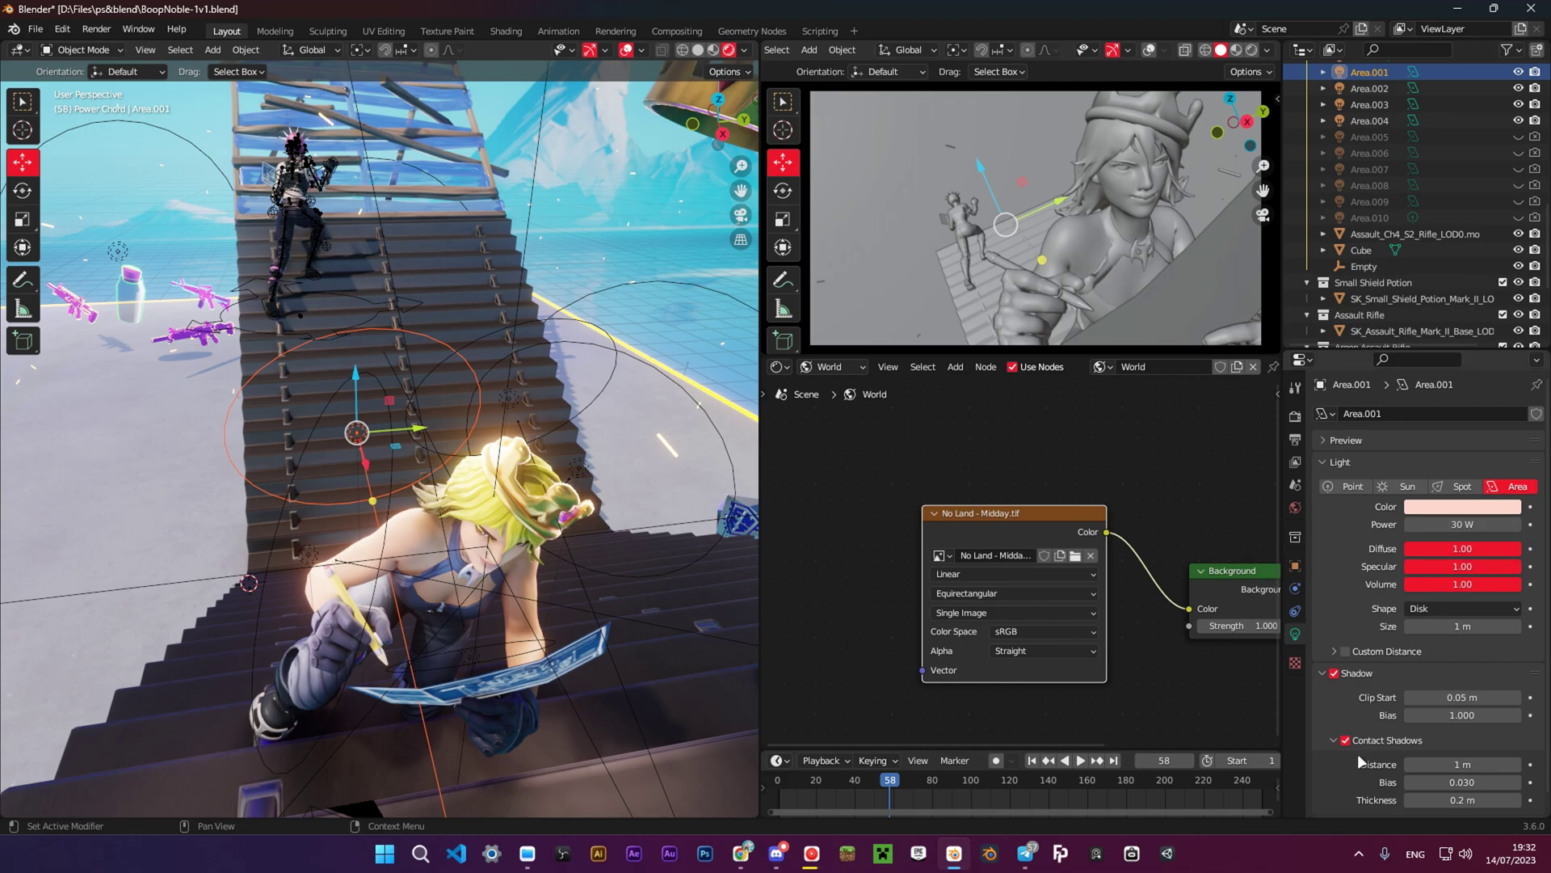
pyautogui.click(511, 397)
pyautogui.moveTo(512, 399); pyautogui.dragTo(412, 477, button='middle')
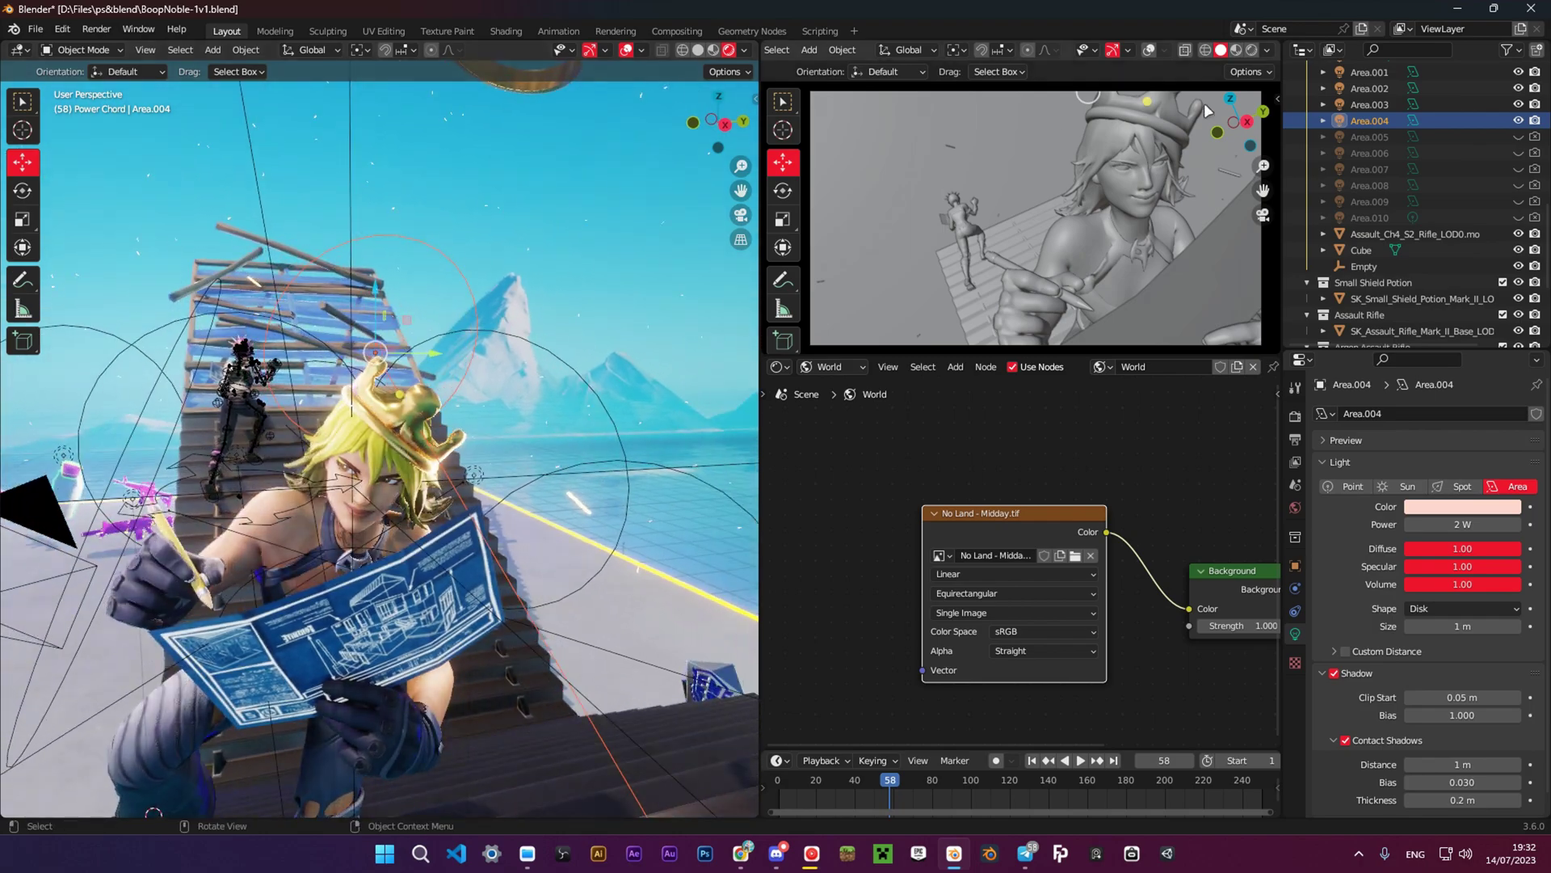
# Switch the camera viewport to rendered shading, then select the light named Area behind the character and inspect its rim effect.
pyautogui.click(1252, 50)
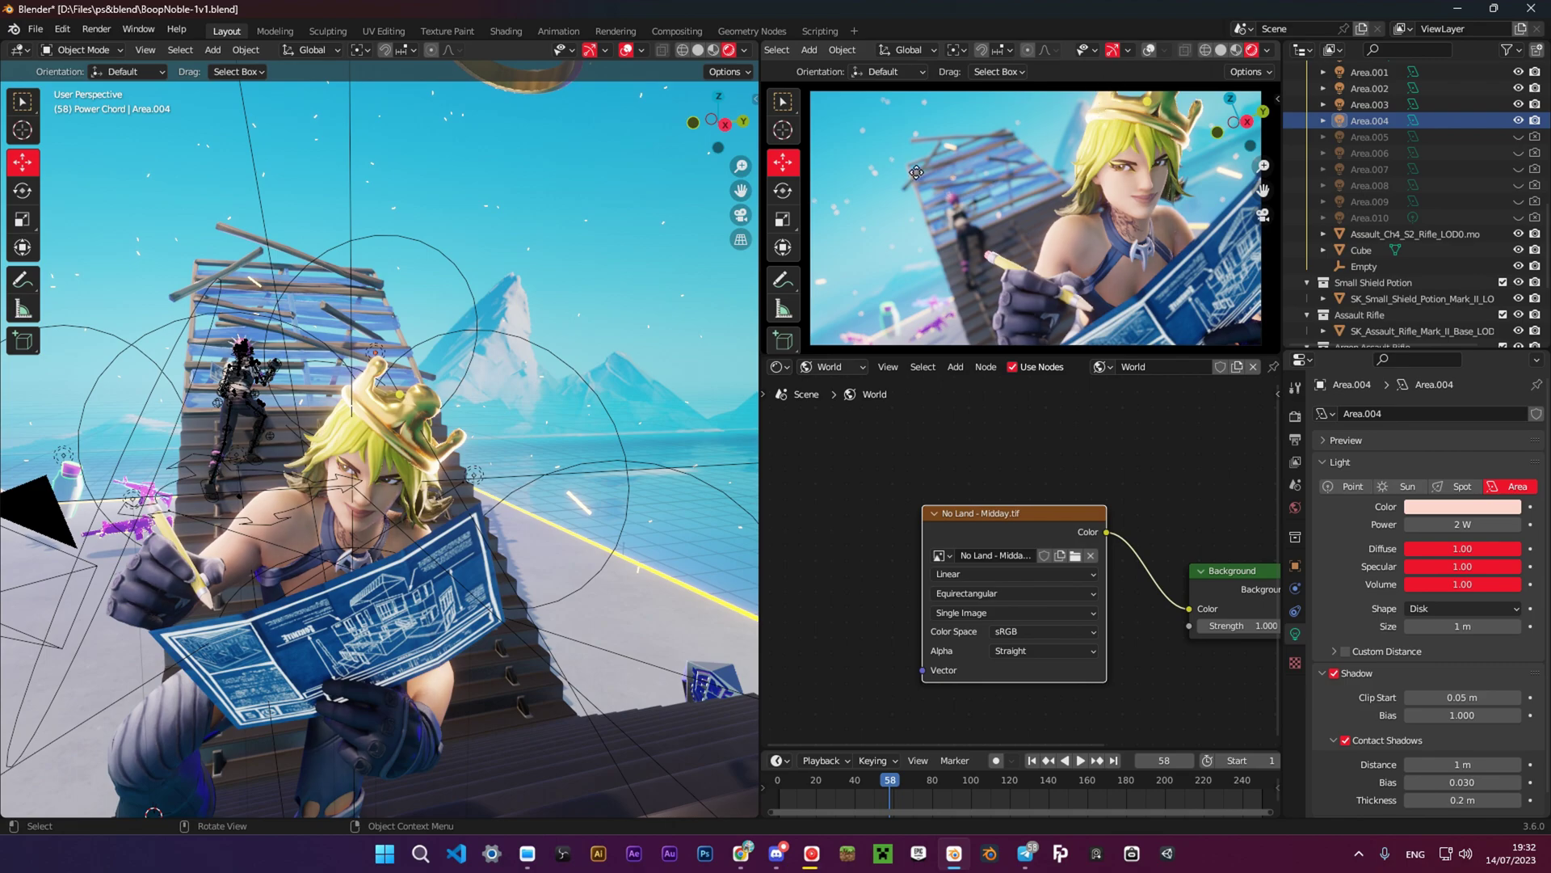
pyautogui.click(478, 476)
pyautogui.moveTo(479, 476); pyautogui.dragTo(410, 640, button='middle')
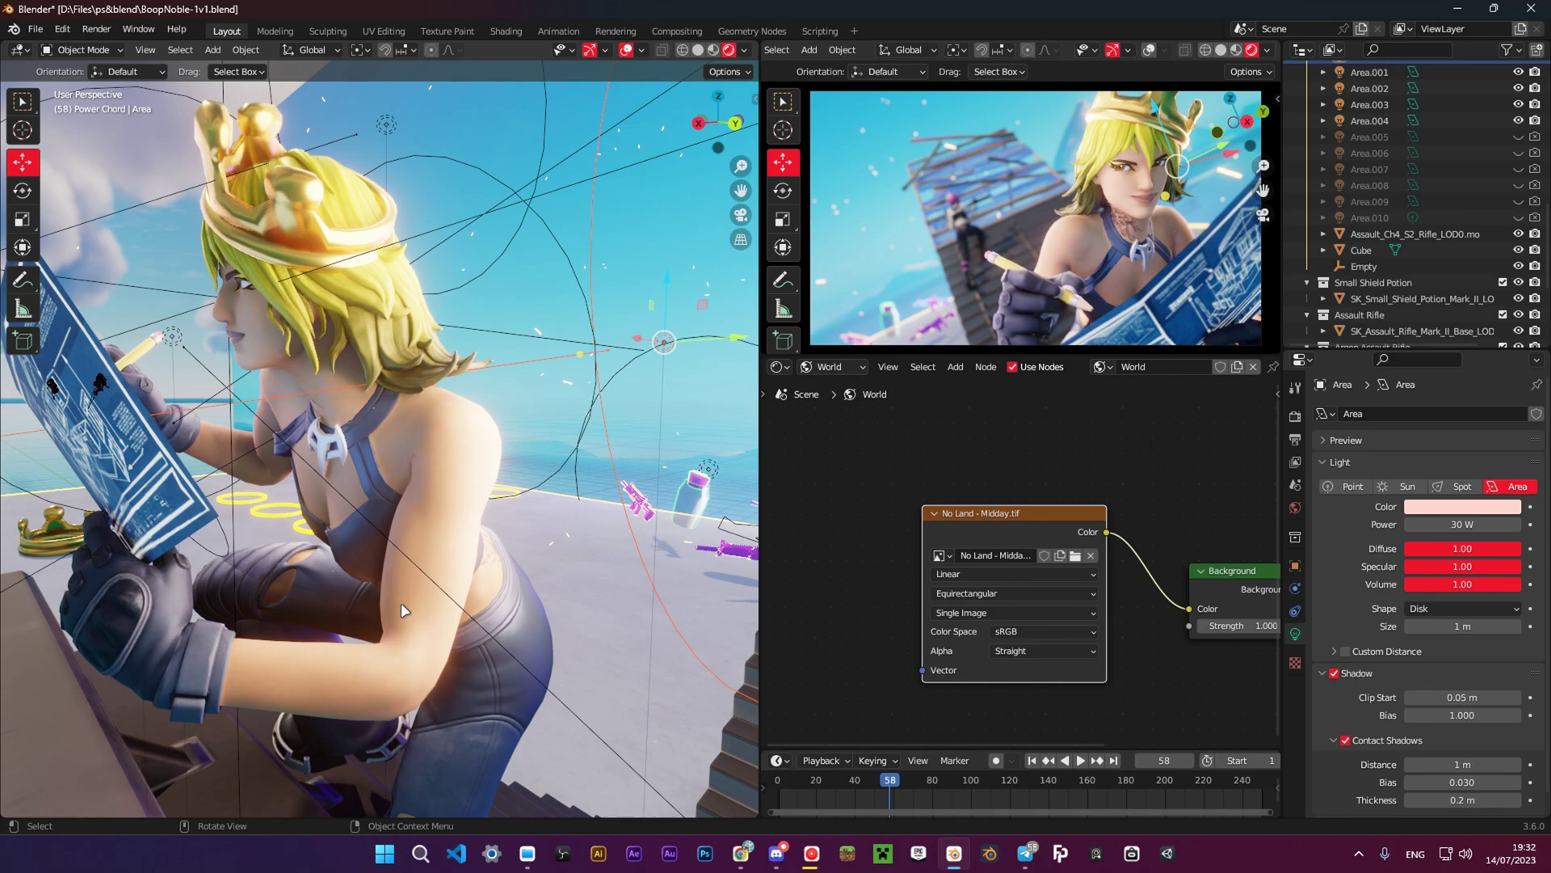
pyautogui.moveTo(380, 439); pyautogui.dragTo(470, 501, button='middle')
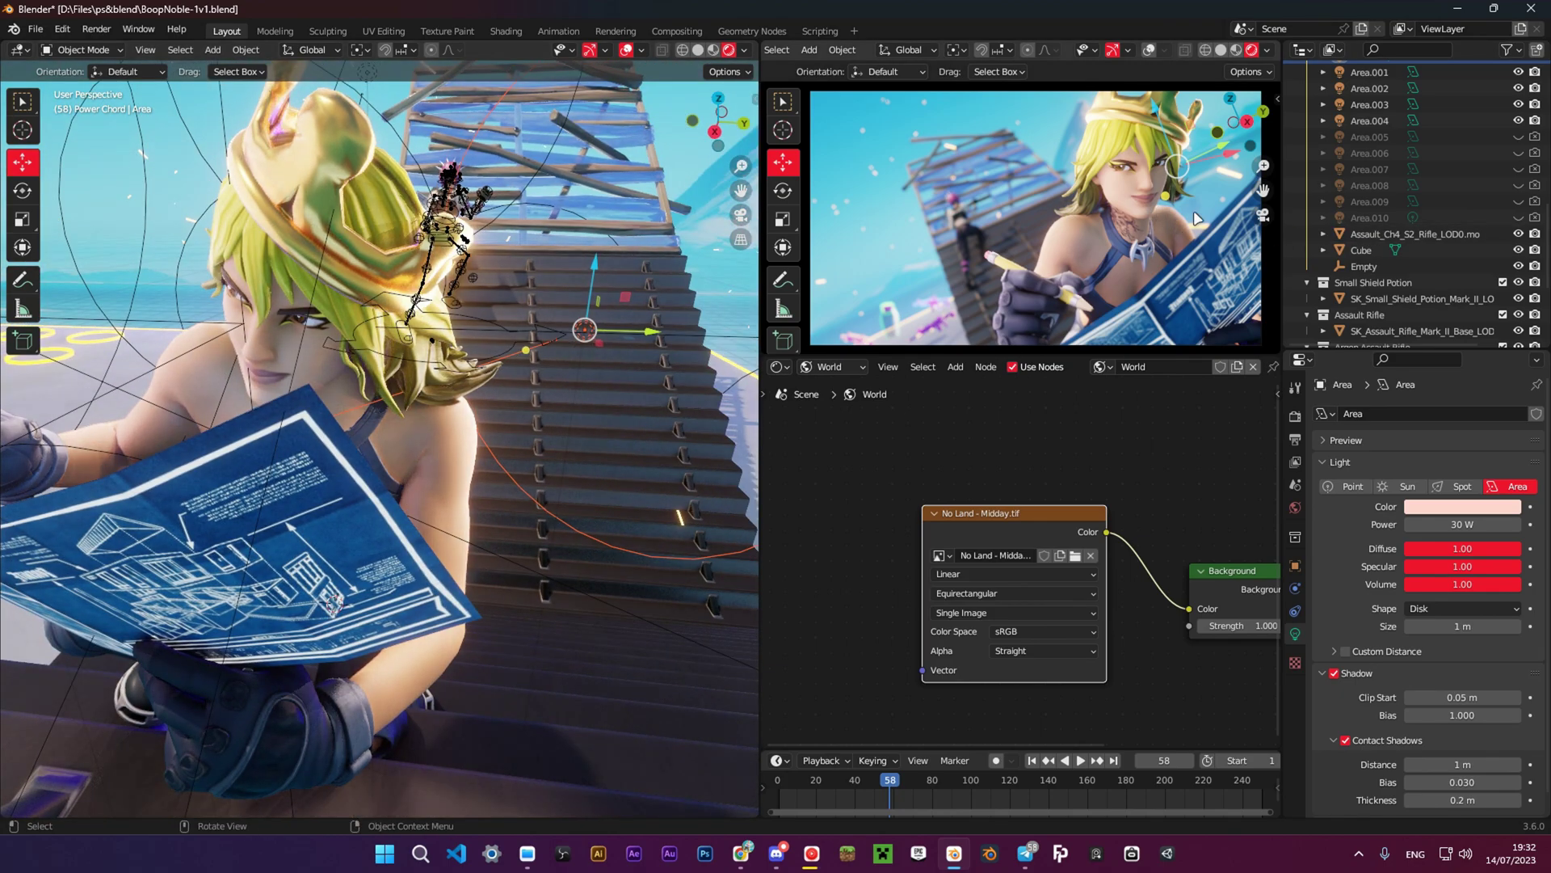
# Examine the second character on the ramp up close and how she is lit from behind.
pyautogui.moveTo(299, 483); pyautogui.dragTo(491, 484, button='middle')
pyautogui.scroll(8, 499, 477)
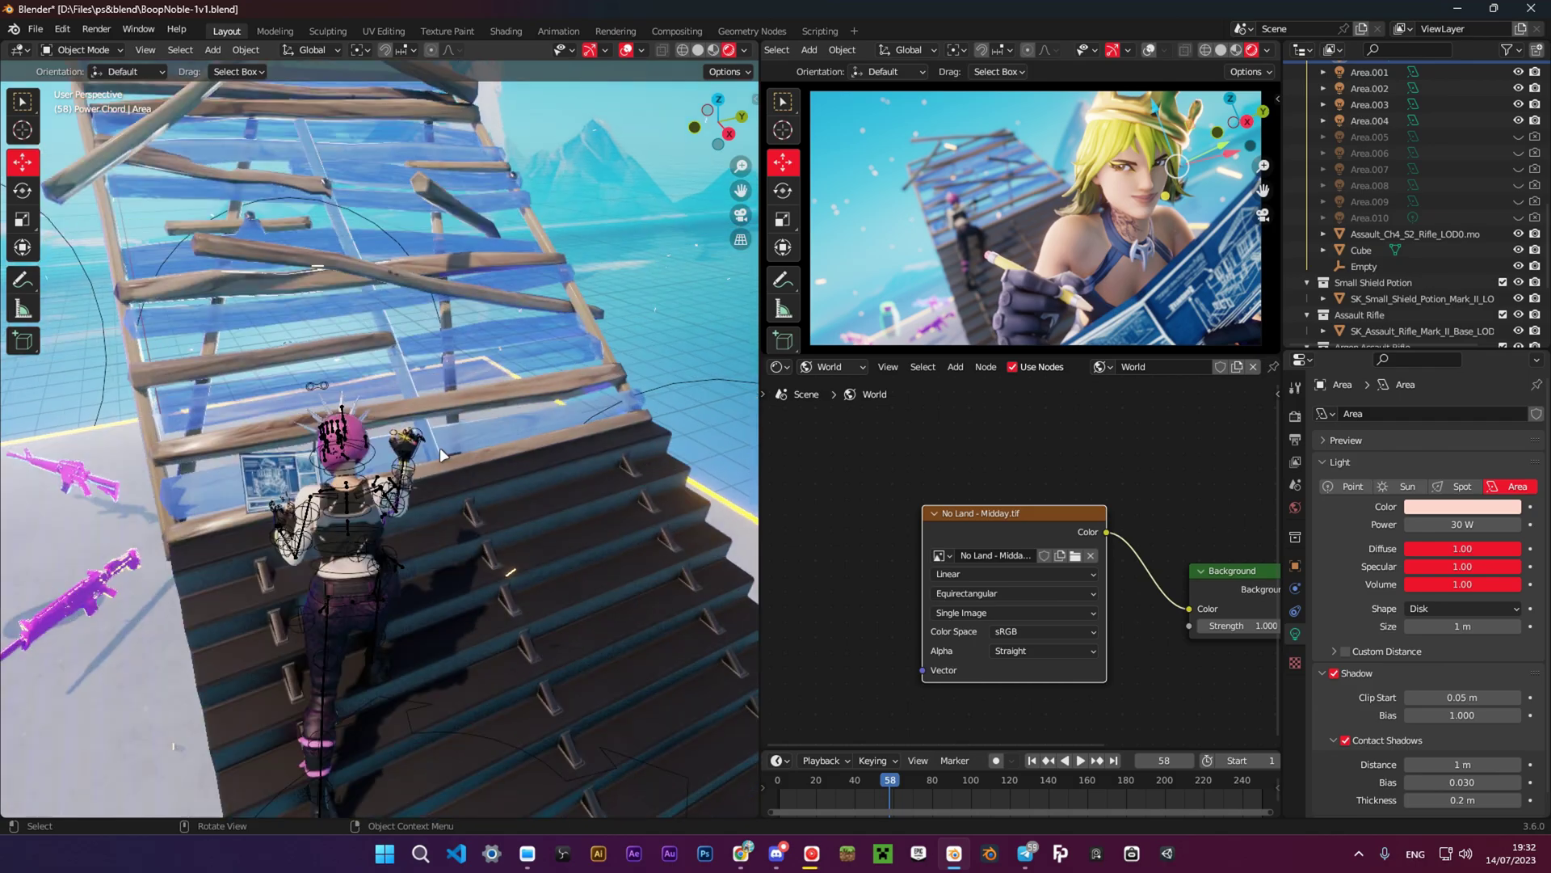
pyautogui.moveTo(328, 485); pyautogui.dragTo(496, 596, button='middle')
pyautogui.scroll(-3, 376, 485)
pyautogui.scroll(-8, 341, 490)
pyautogui.scroll(8, 421, 521)
pyautogui.scroll(-4, 496, 596)
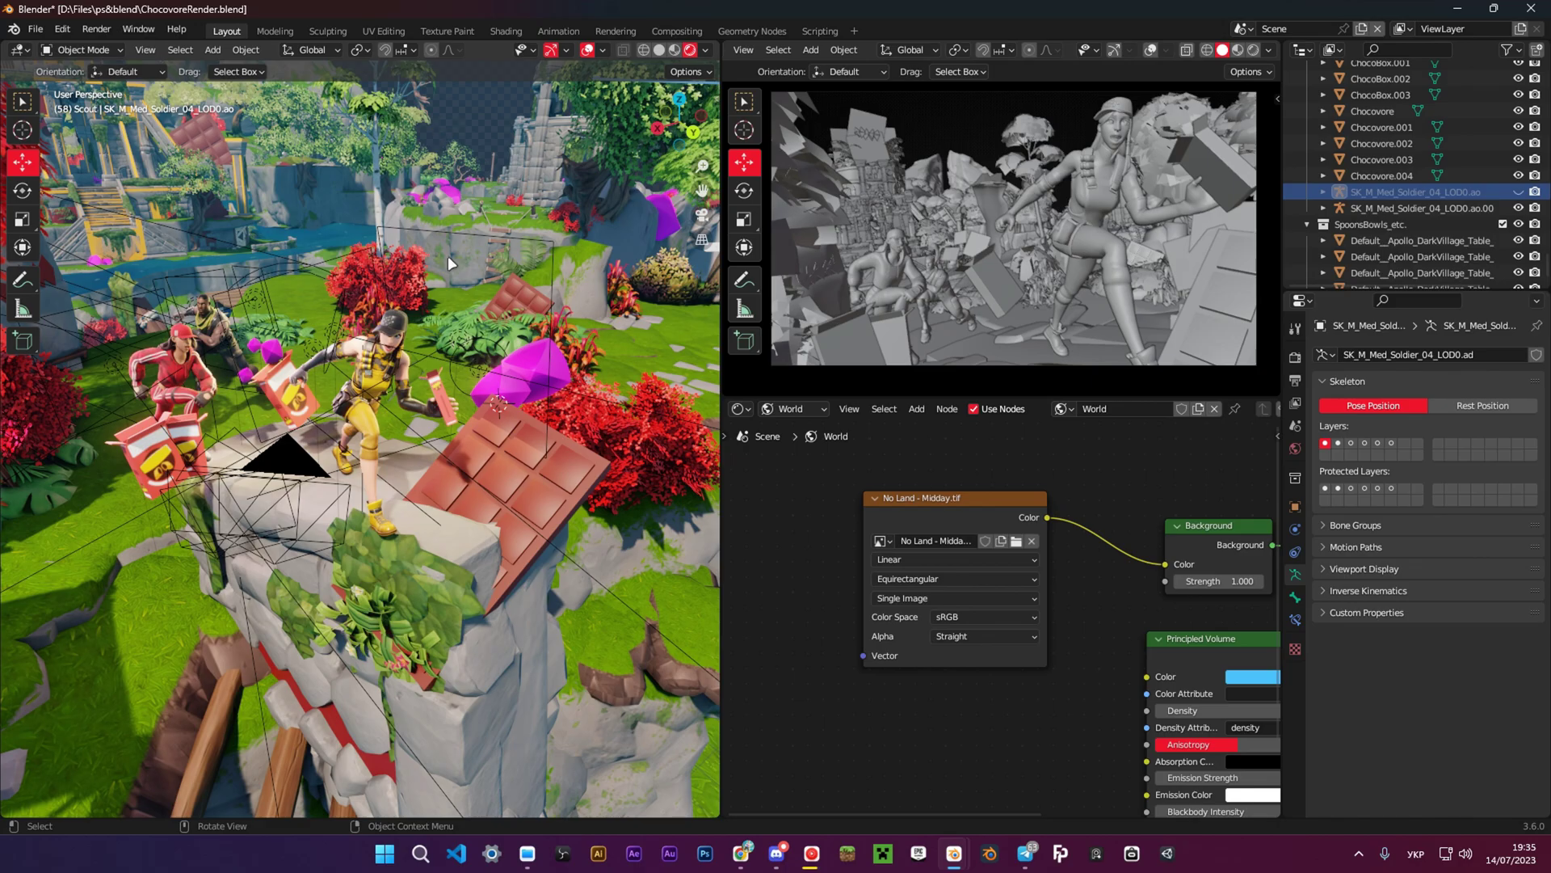
# Switch to the ChocovoreRender.blend scene and select its main Sun light above the map to check its settings.
pyautogui.keyDown('shift'); pyautogui.moveTo(369, 389); pyautogui.dragTo(564, 417, button='middle'); pyautogui.keyUp('shift')
pyautogui.scroll(-1, 560, 399)
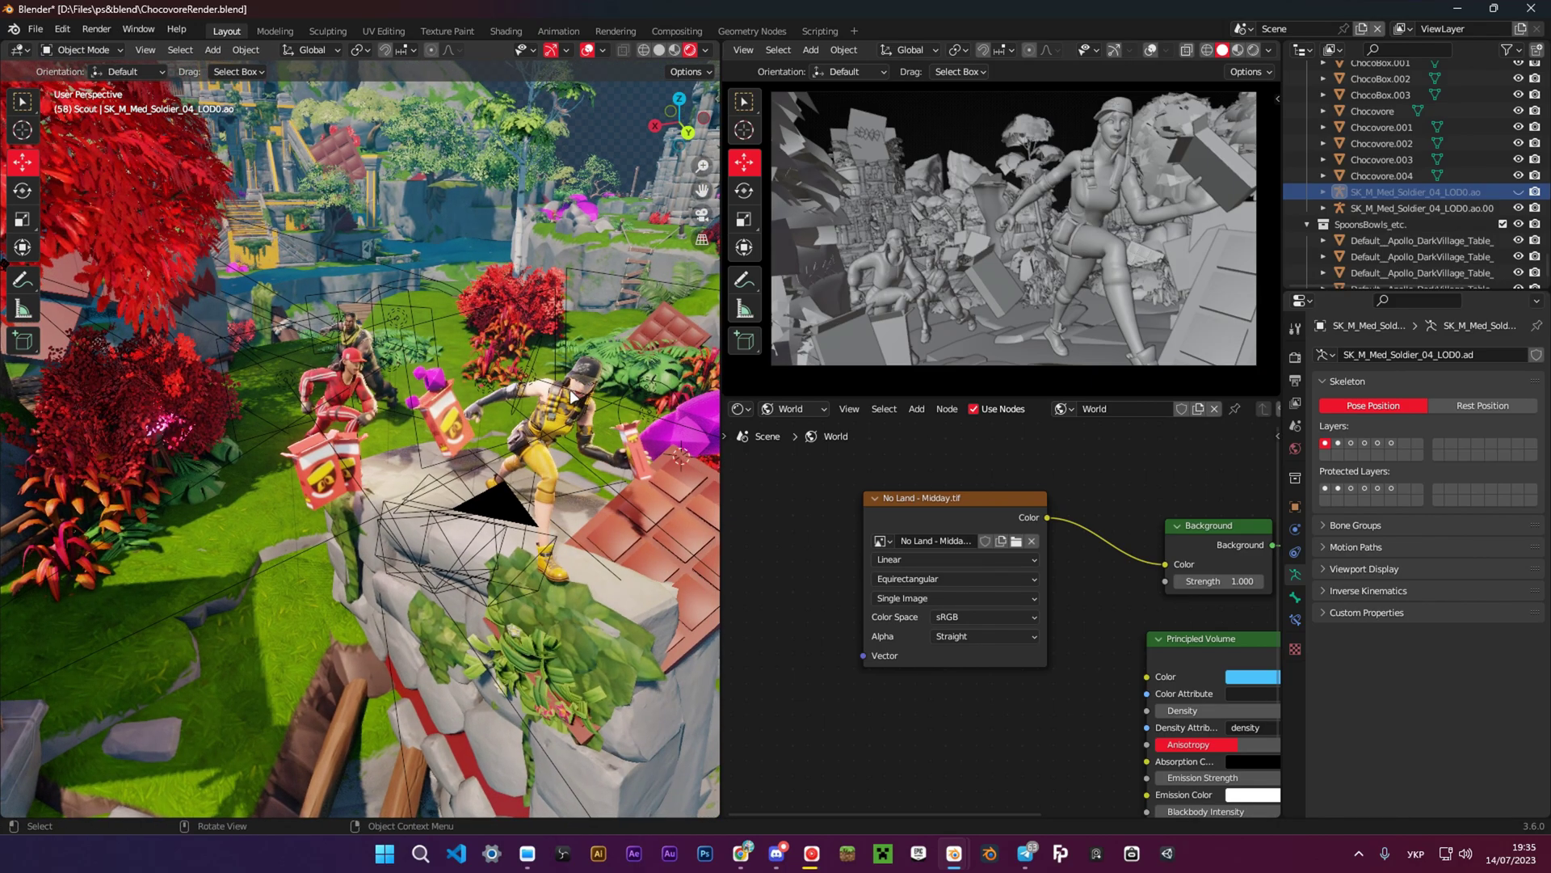
pyautogui.scroll(2, 561, 399)
pyautogui.scroll(-2, 561, 399)
pyautogui.scroll(-6, 562, 393)
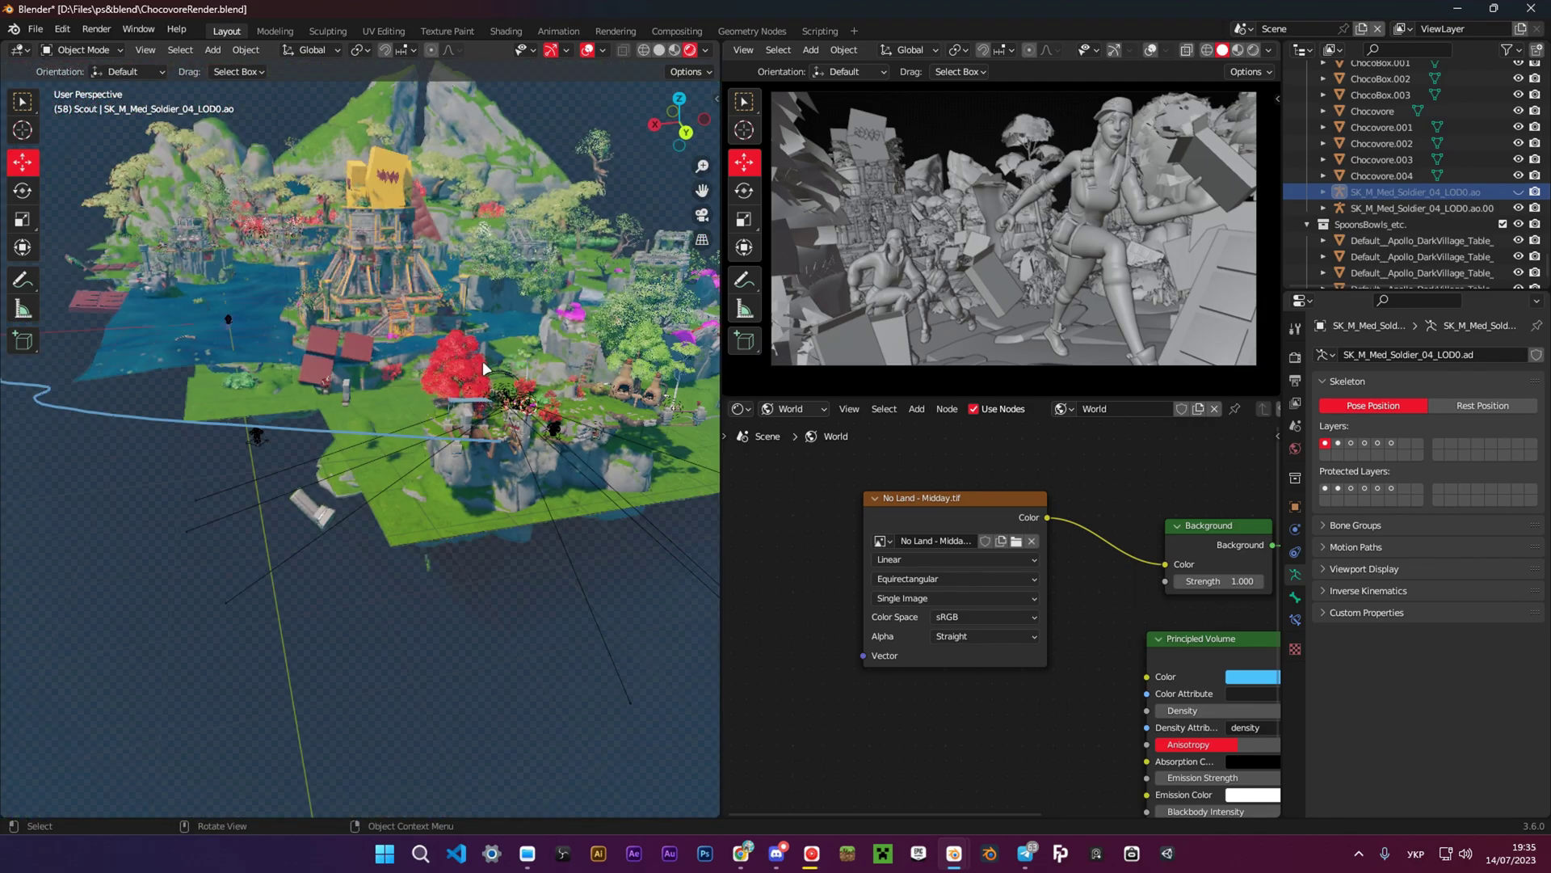
pyautogui.moveTo(332, 259); pyautogui.dragTo(352, 423, button='middle')
pyautogui.click(353, 424)
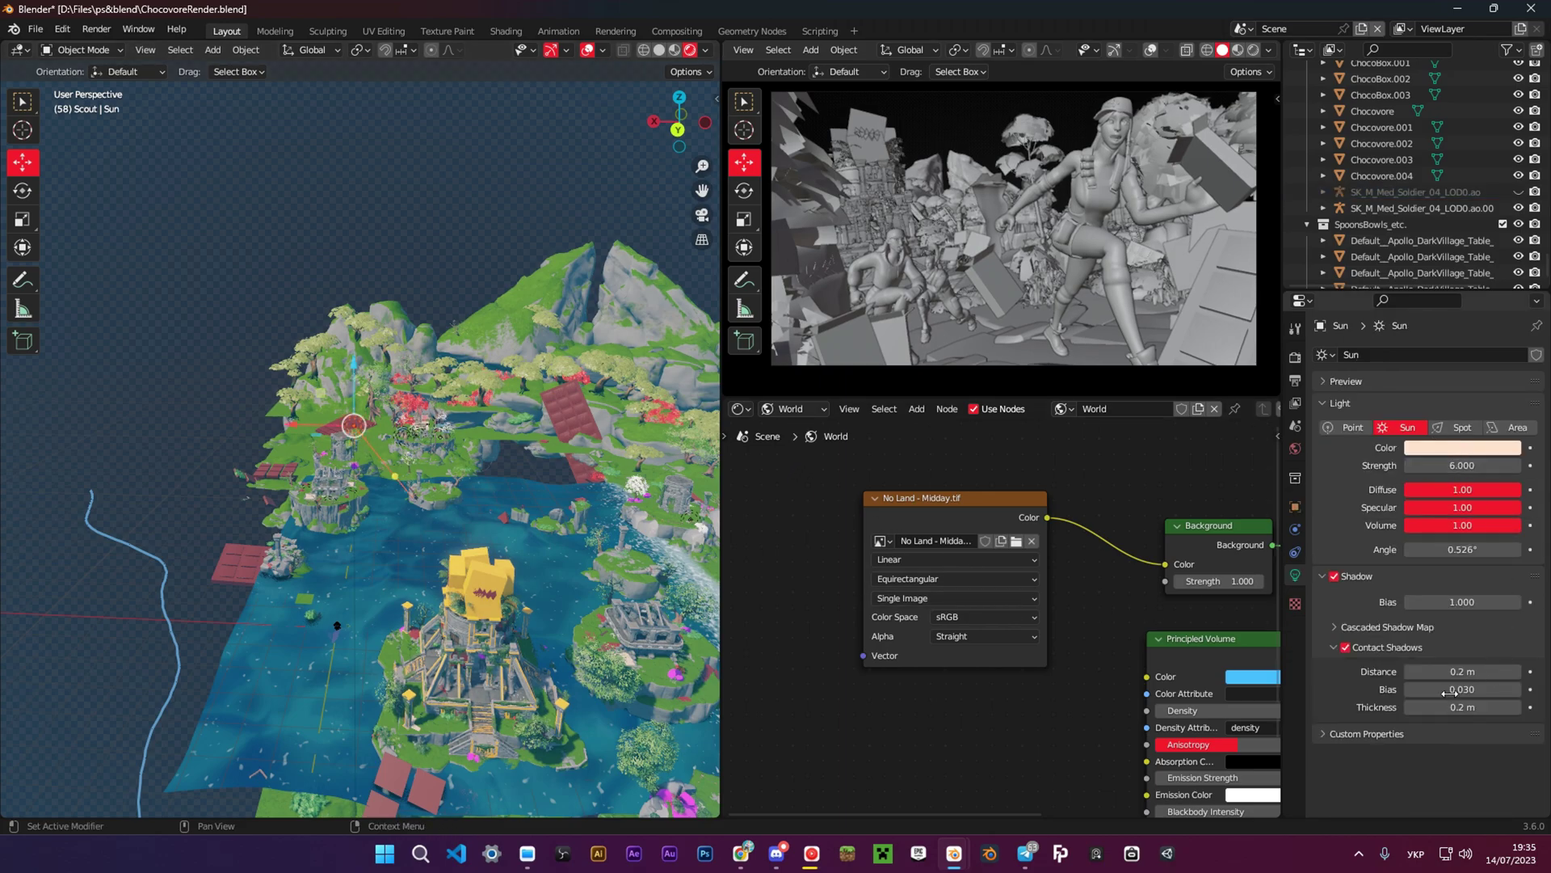
# Examine the world nodes of the Chocovore scene, from the No Land - Midday.tif background to the Principled Volume and World Output.
pyautogui.moveTo(473, 582); pyautogui.dragTo(409, 333, button='middle')
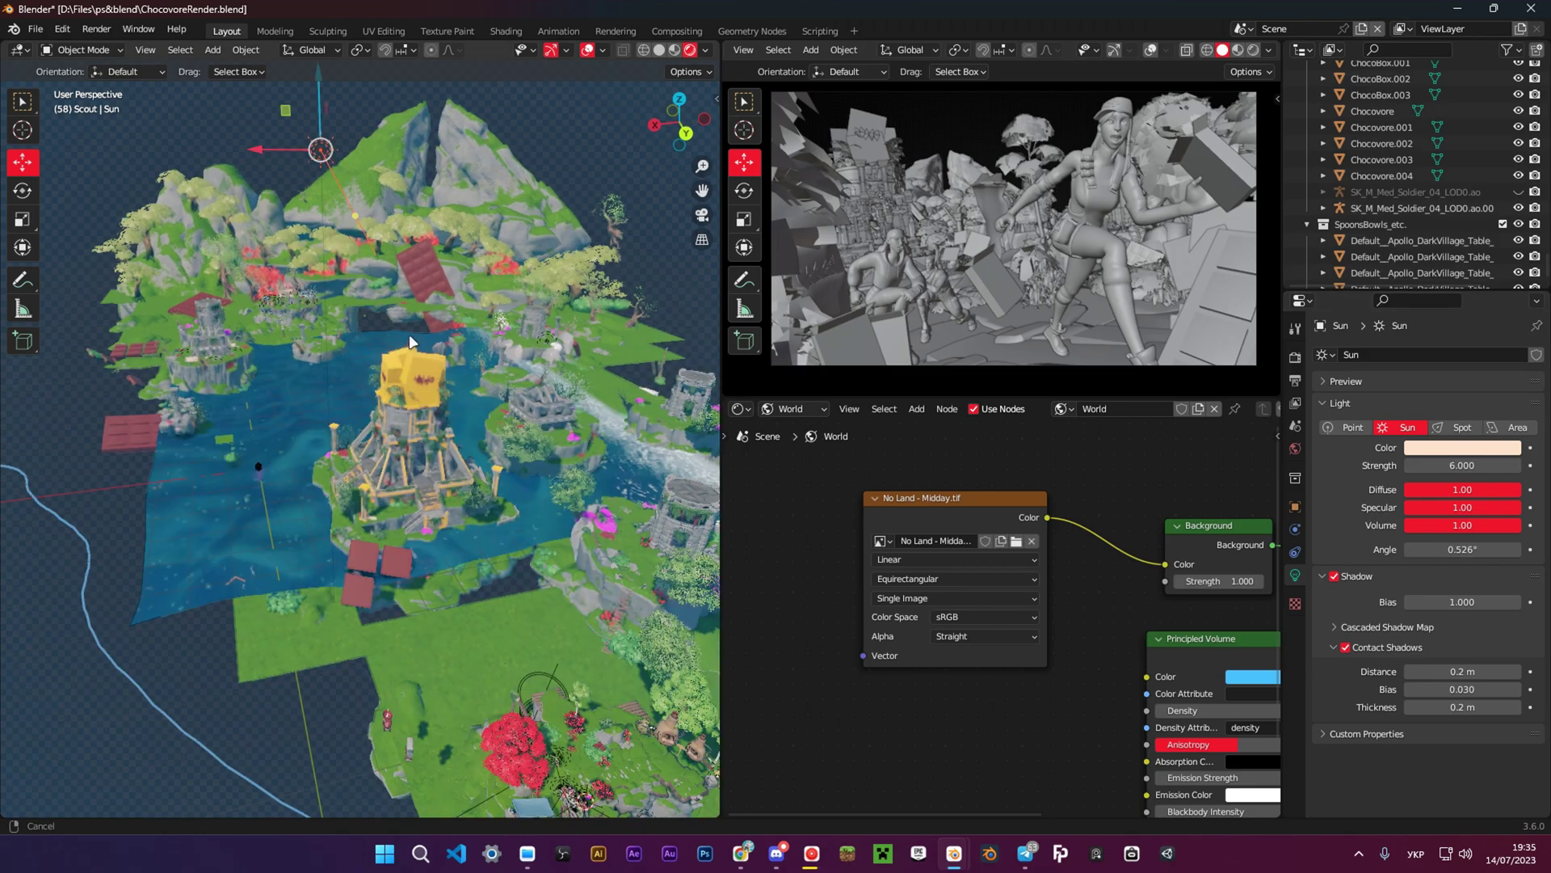
pyautogui.scroll(3, 509, 699)
pyautogui.scroll(2, 509, 691)
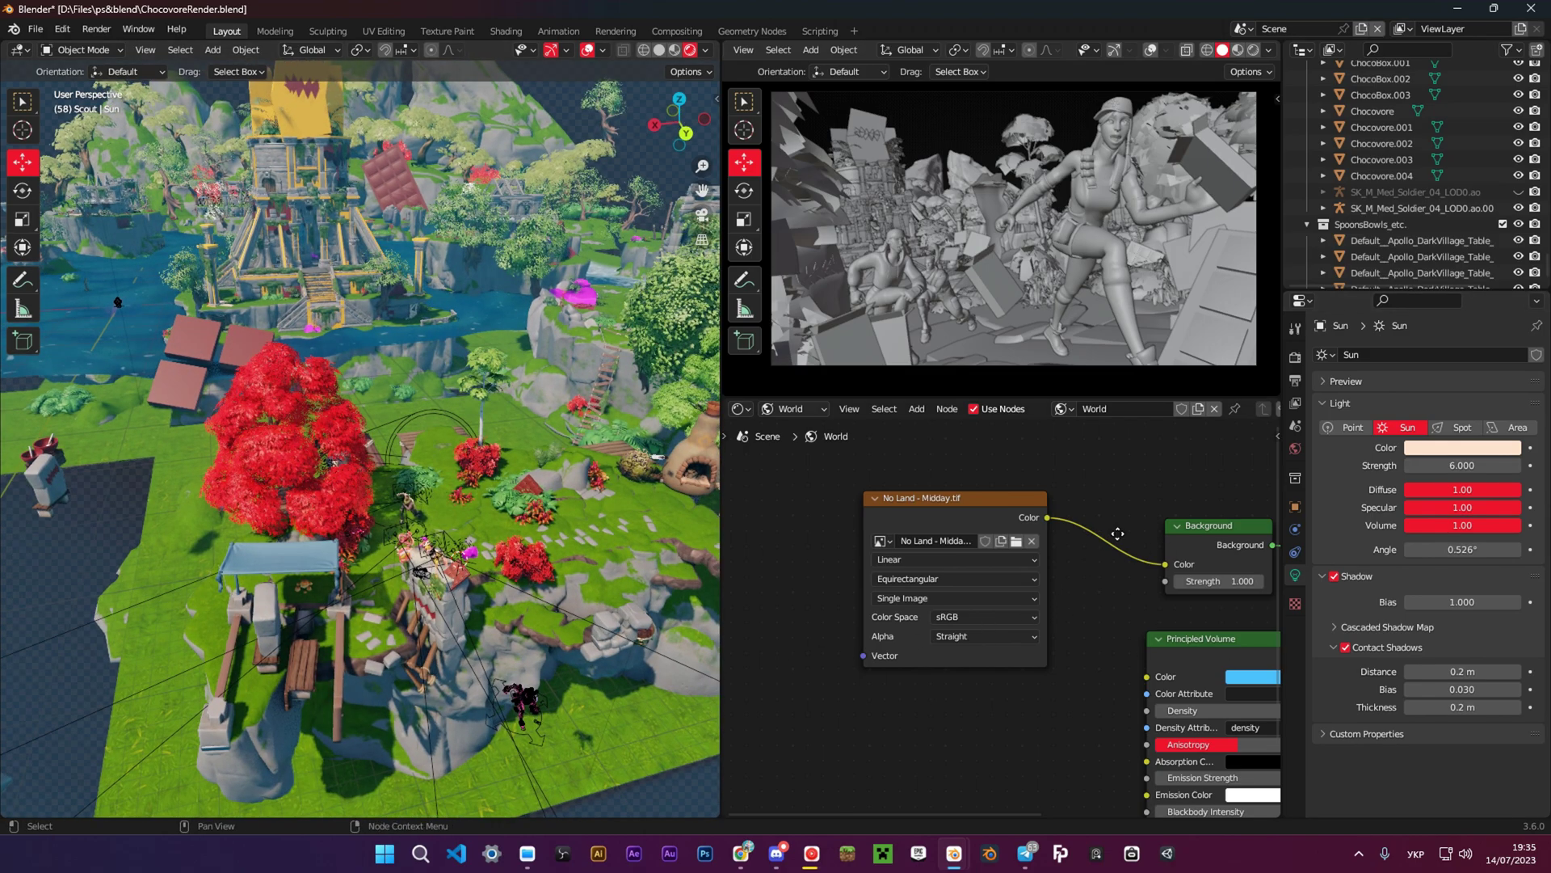
pyautogui.moveTo(1002, 501); pyautogui.dragTo(886, 472, button='middle')
pyautogui.scroll(-3, 1027, 479)
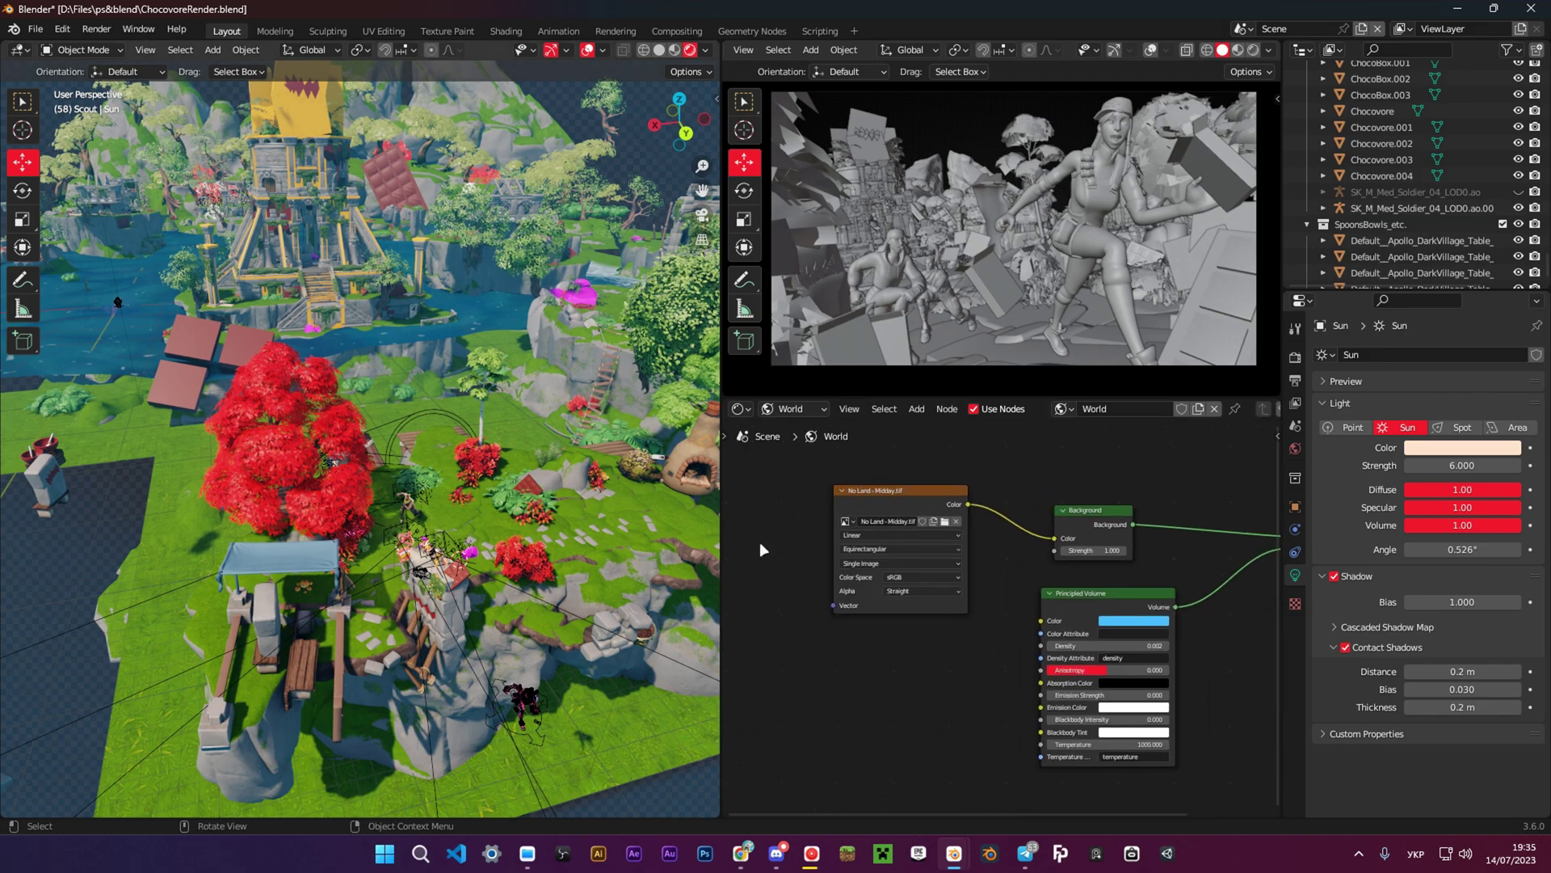
pyautogui.scroll(2, 1134, 578)
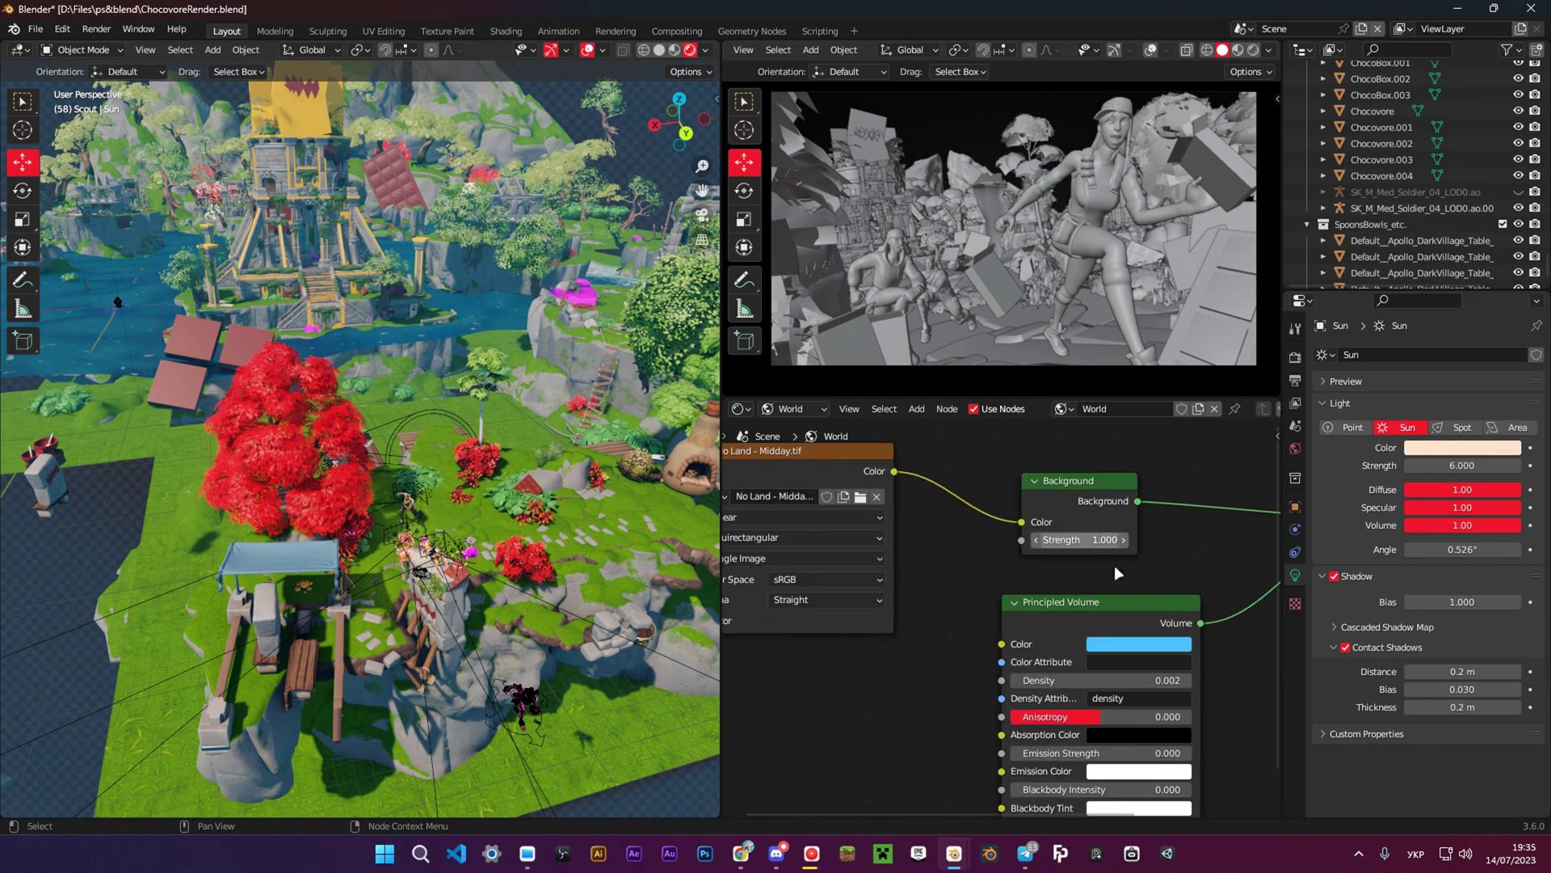
pyautogui.moveTo(986, 515); pyautogui.dragTo(956, 517, button='middle')
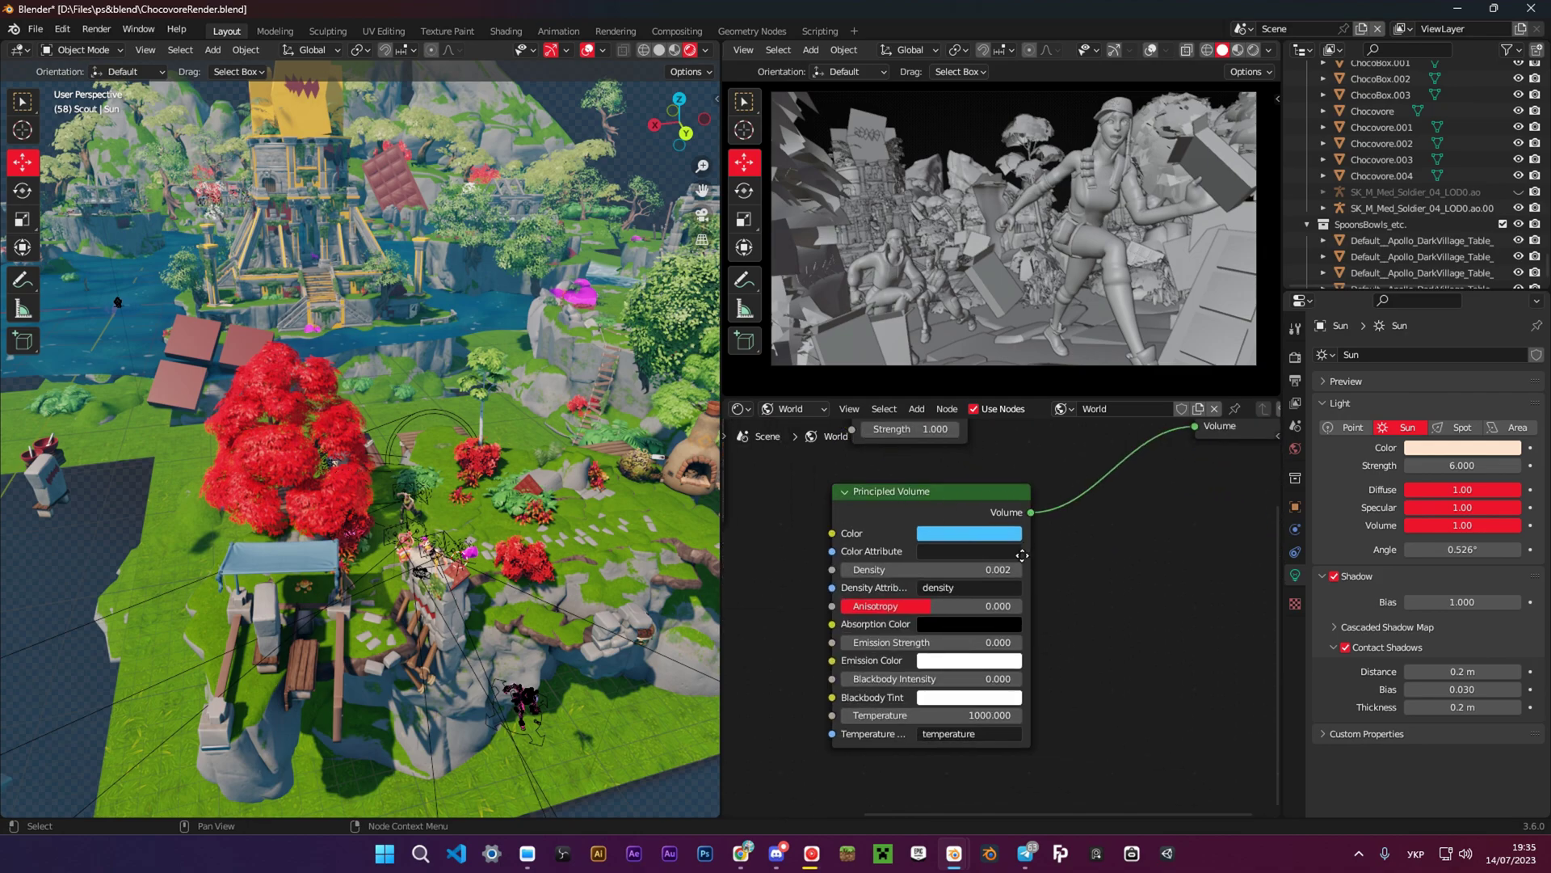
pyautogui.moveTo(1022, 556); pyautogui.dragTo(891, 681, button='middle')
pyautogui.moveTo(455, 491); pyautogui.dragTo(414, 435, button='middle')
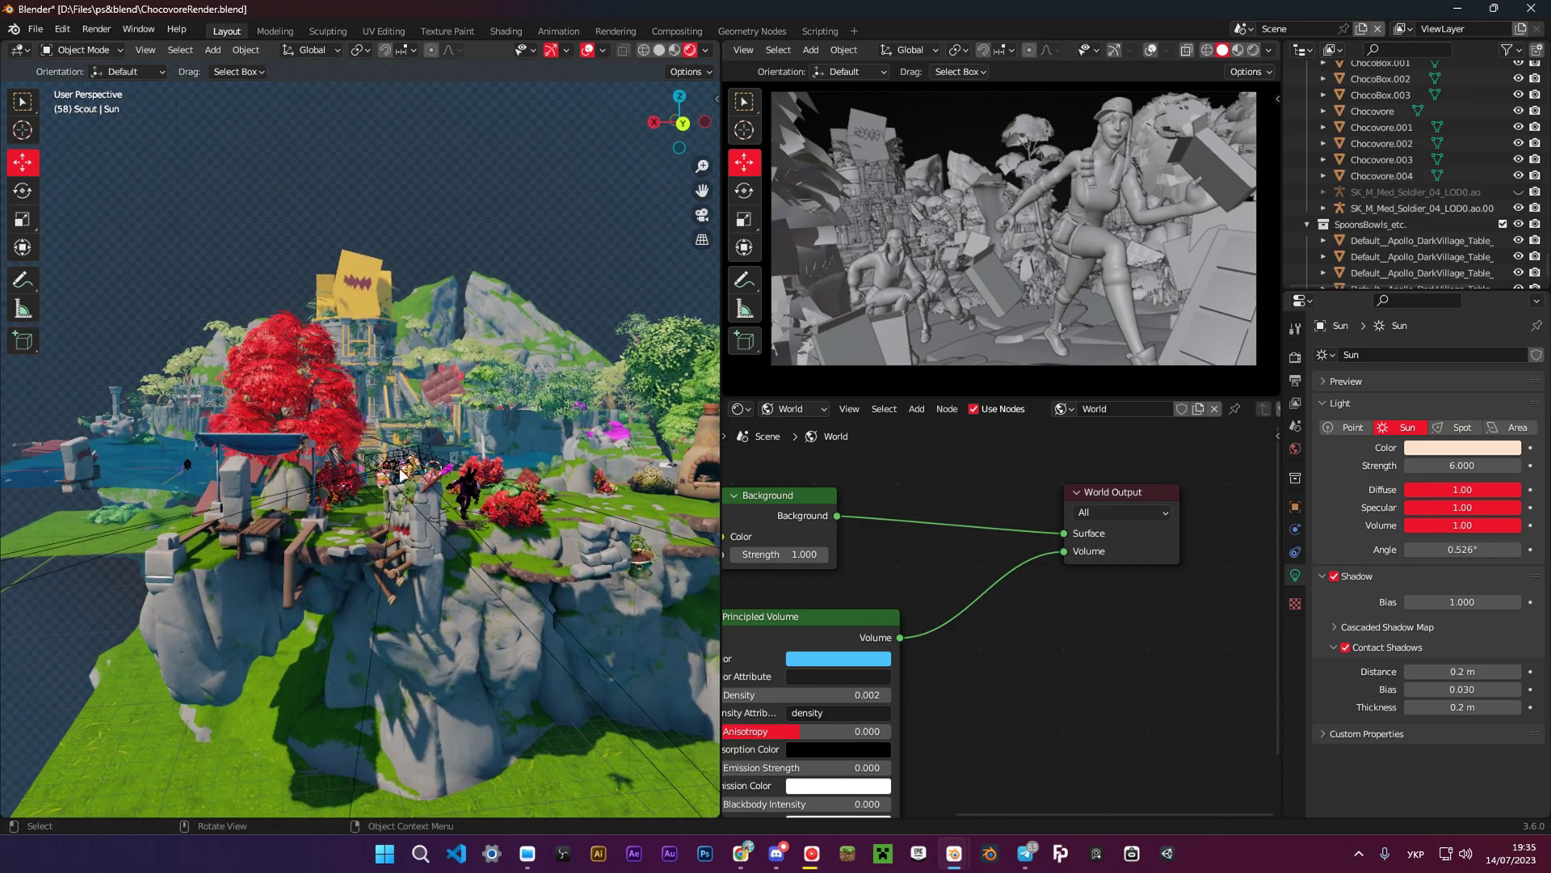
# Select the disk-shaped area light beside the yellow-suited character in the Chocovore scene to check its settings.
pyautogui.scroll(2, 402, 476)
pyautogui.scroll(3, 444, 448)
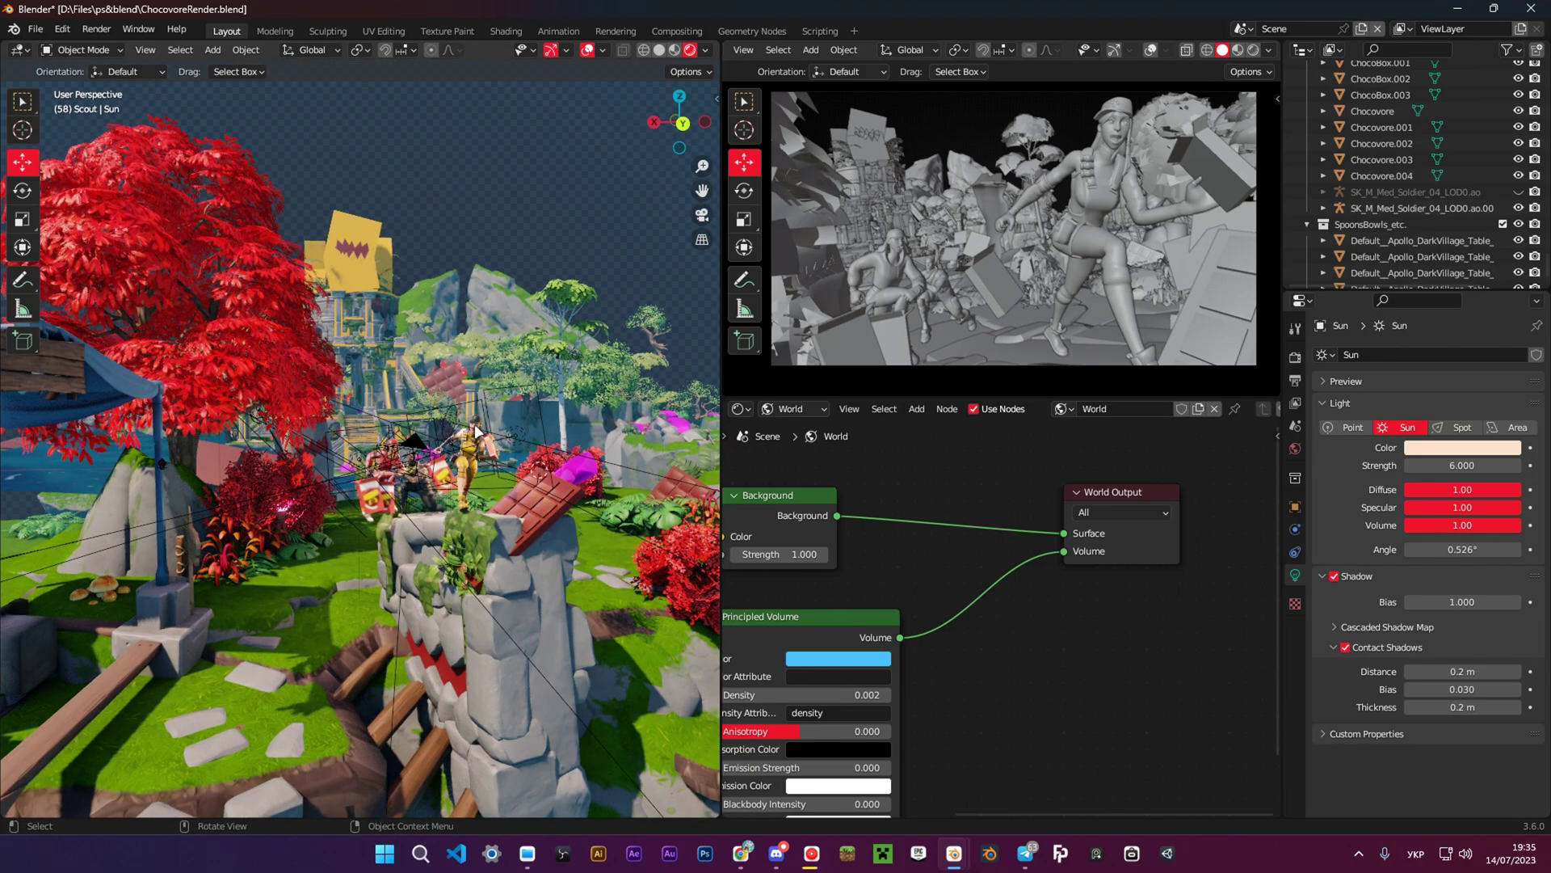
pyautogui.scroll(4, 475, 431)
pyautogui.moveTo(466, 448); pyautogui.dragTo(416, 368, button='middle')
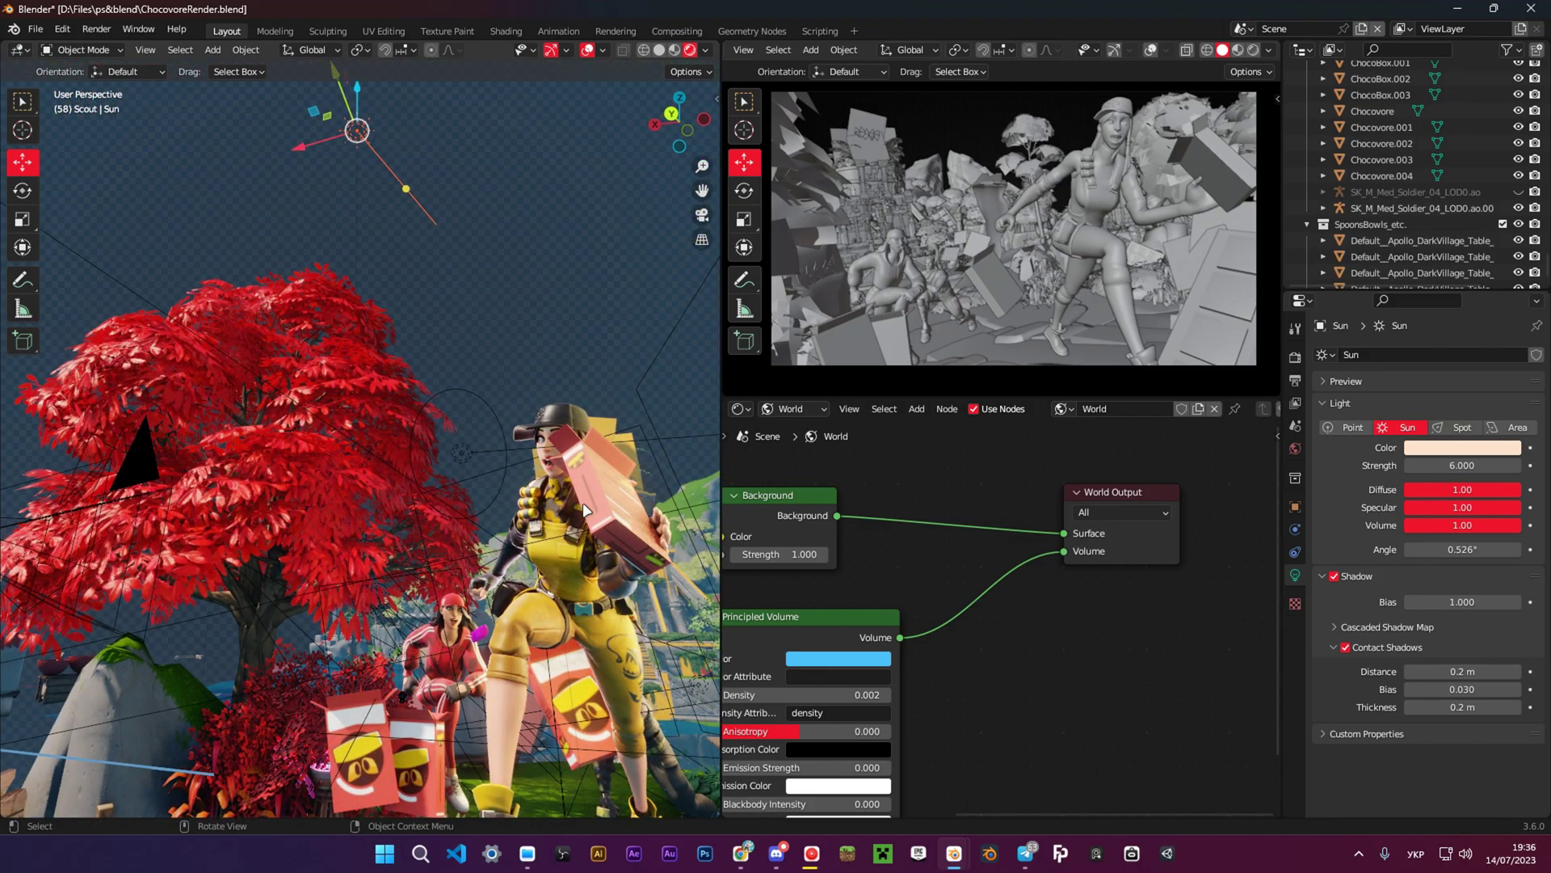
pyautogui.moveTo(583, 510); pyautogui.dragTo(635, 526, button='middle')
pyautogui.click(546, 459)
pyautogui.moveTo(546, 459); pyautogui.dragTo(590, 503, button='middle')
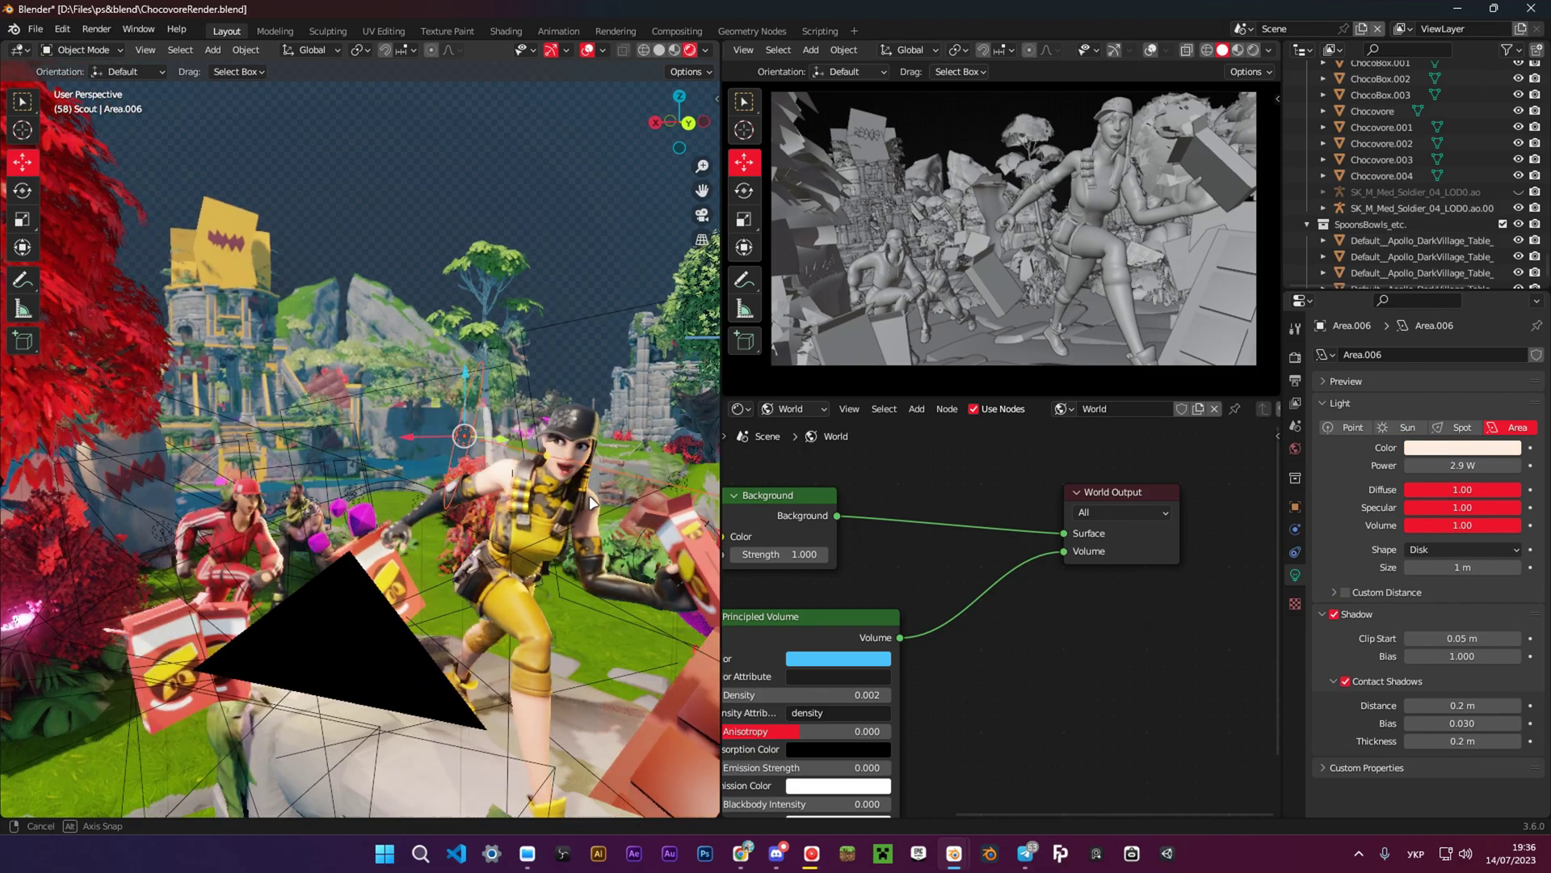
# Examine the yellow-suited character from the front to see how the selected area light shapes her face and body.
pyautogui.scroll(4, 585, 493)
pyautogui.scroll(-2, 435, 521)
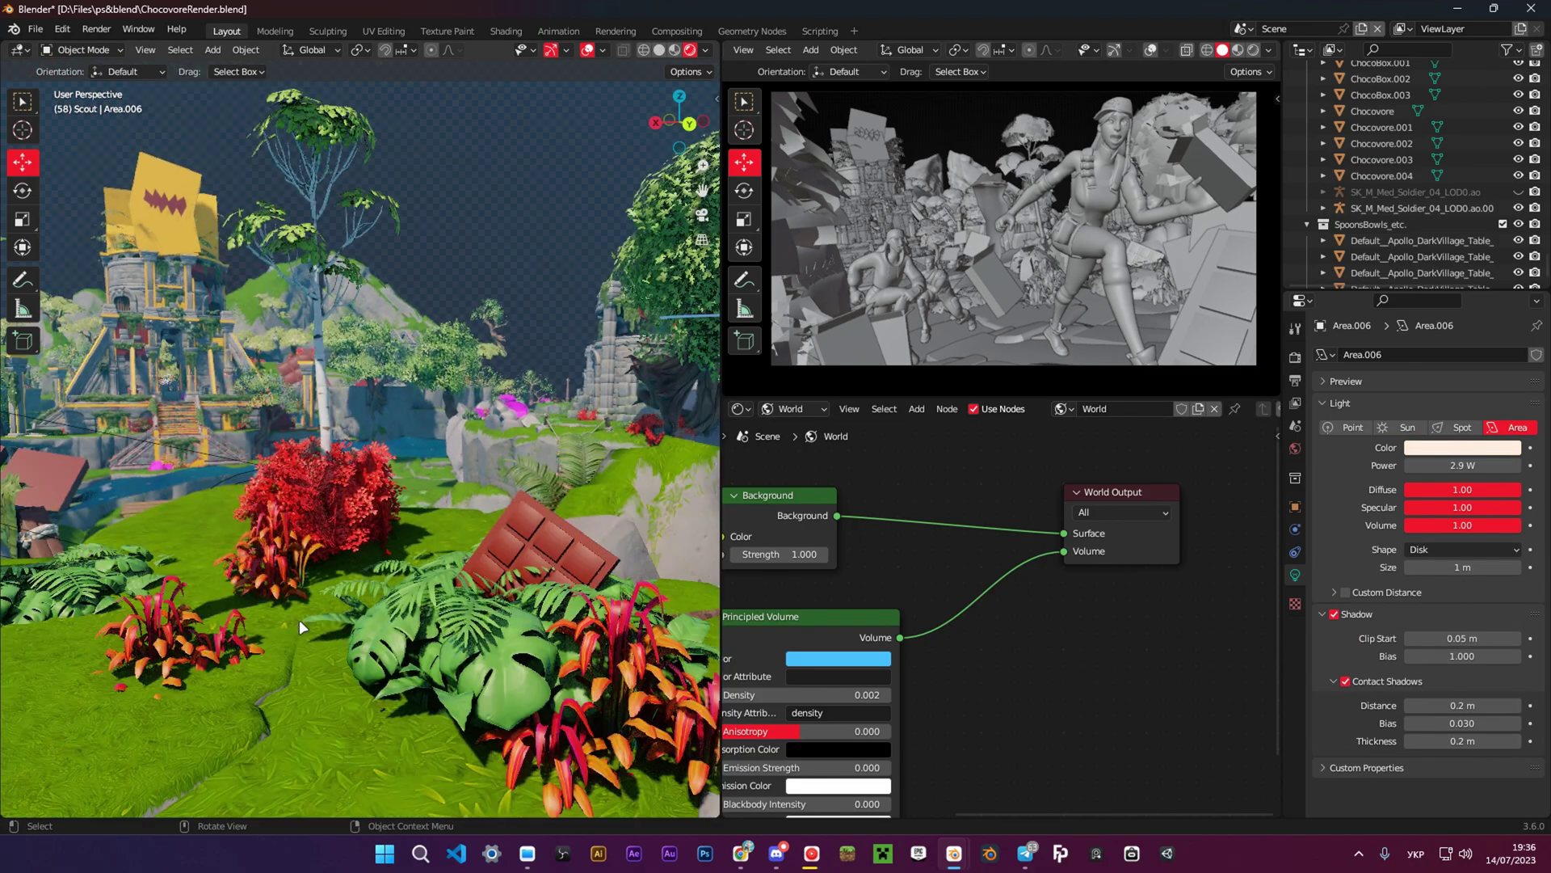
pyautogui.keyDown('shift'); pyautogui.moveTo(299, 619); pyautogui.dragTo(413, 522, button='middle'); pyautogui.keyUp('shift')
pyautogui.scroll(-2, 413, 522)
pyautogui.scroll(-1, 401, 535)
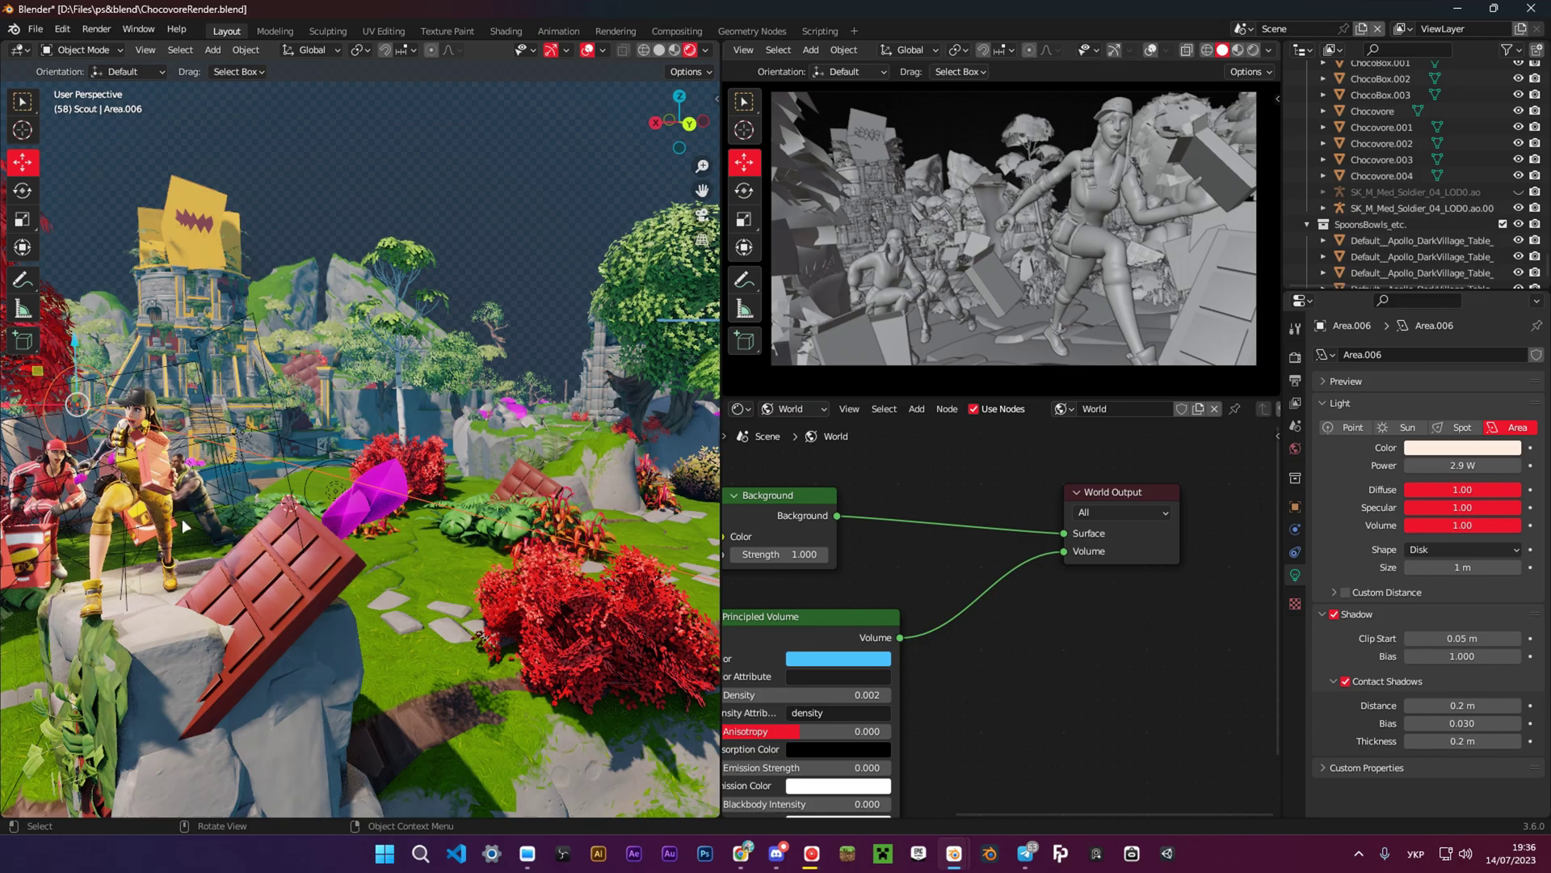
pyautogui.scroll(4, 140, 419)
pyautogui.keyDown('shift'); pyautogui.moveTo(140, 418); pyautogui.dragTo(414, 395, button='middle'); pyautogui.keyUp('shift')
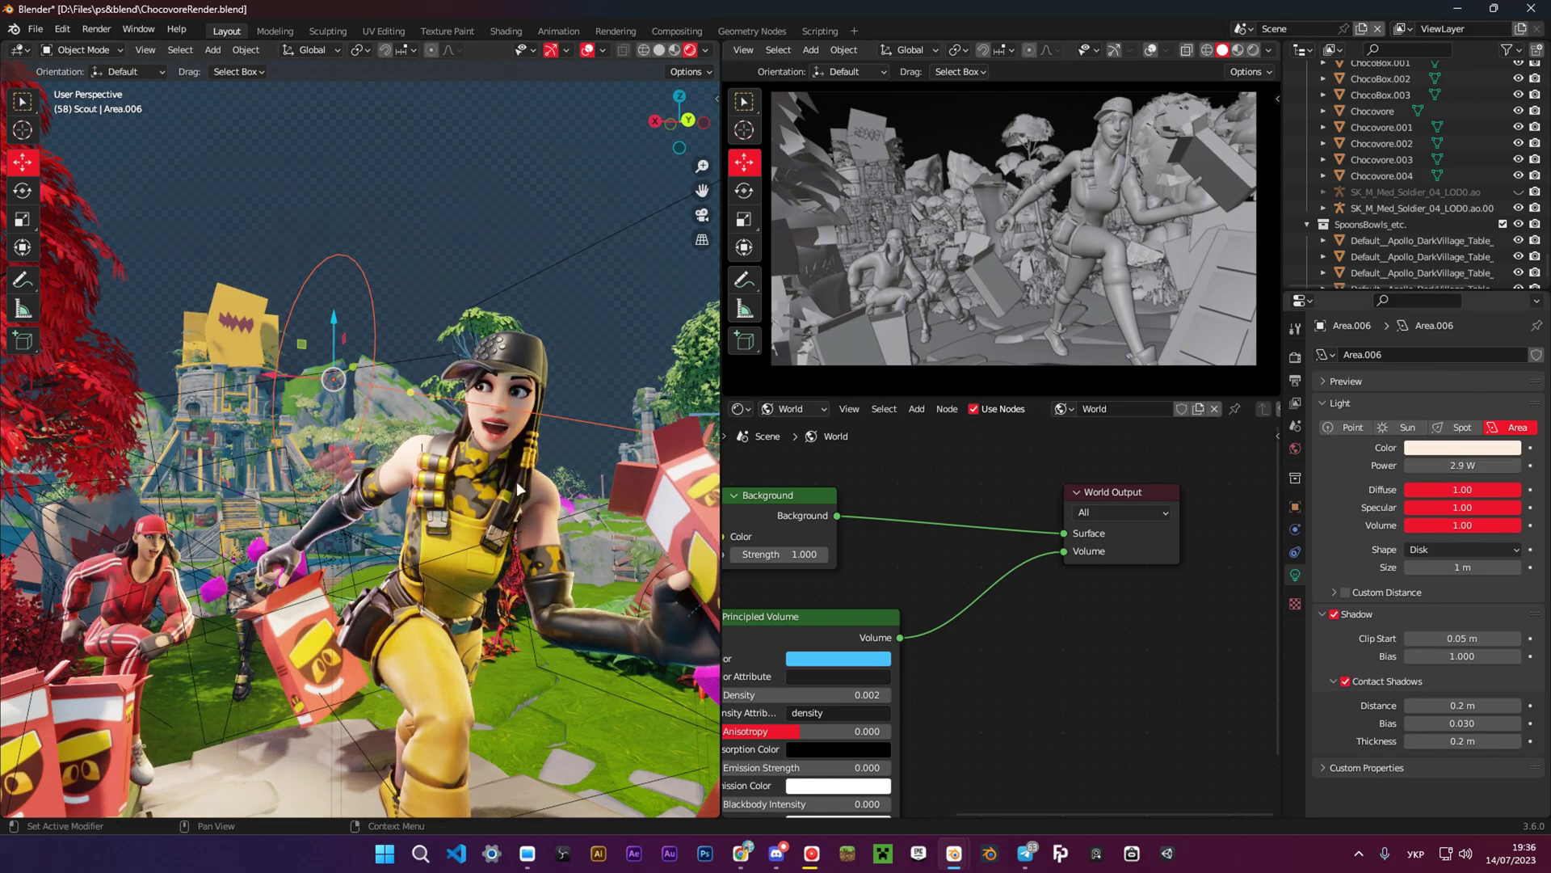
pyautogui.moveTo(509, 455)
pyautogui.mouseDown(button='middle')
pyautogui.moveTo(566, 472)
pyautogui.moveTo(498, 455)
pyautogui.mouseUp(button='middle')
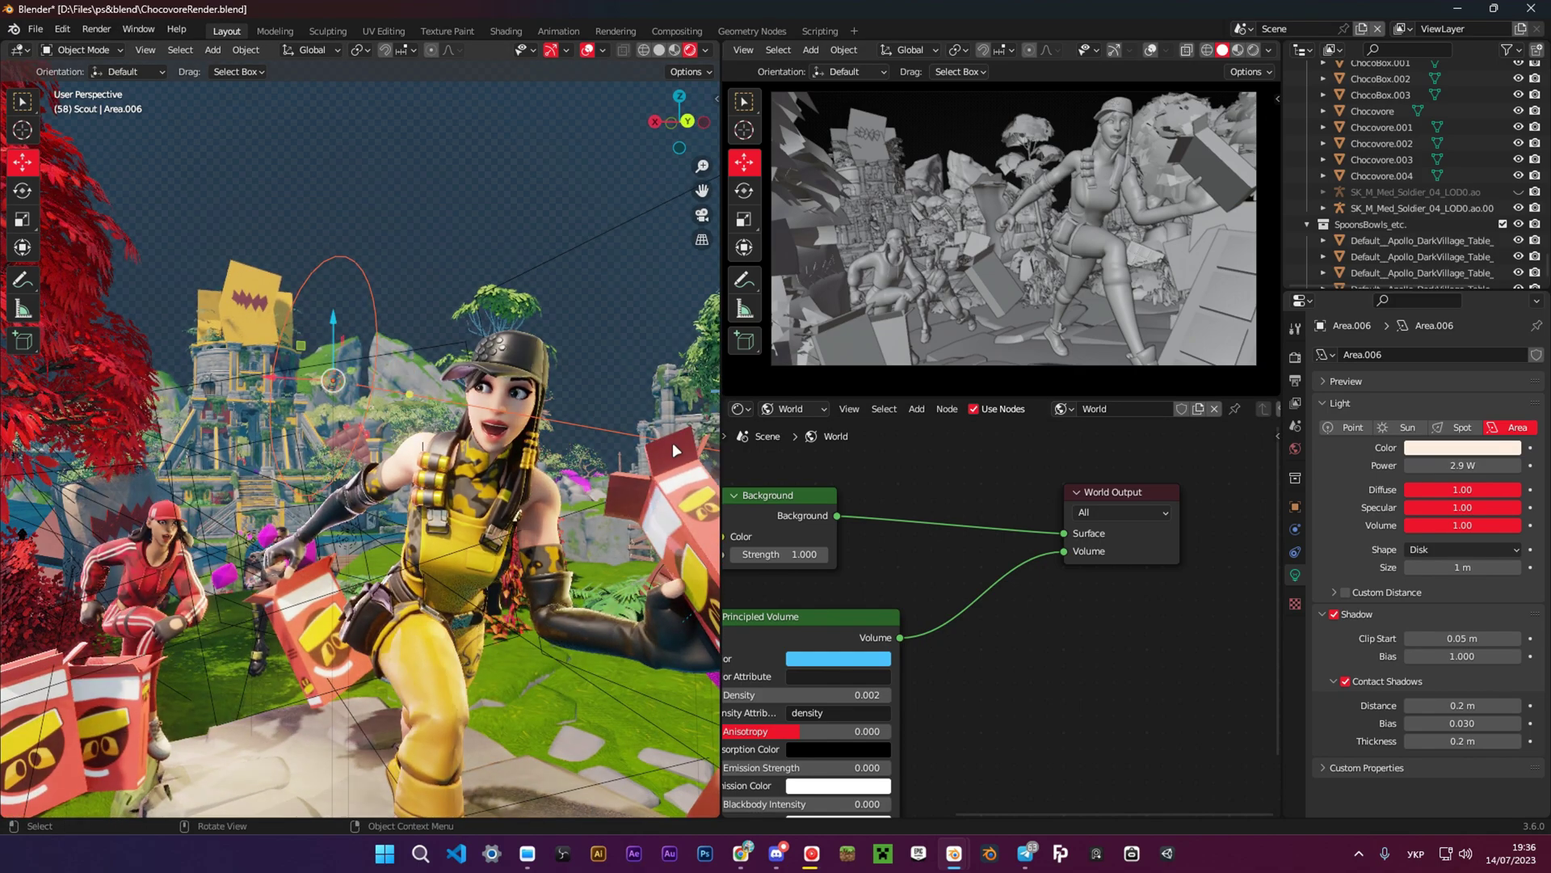
# Circle the yellow-suited character's face freehand on a temporary screen overlay, and dismiss the markup.
pyautogui.press('ctrl+Print')
pyautogui.click(652, 27)
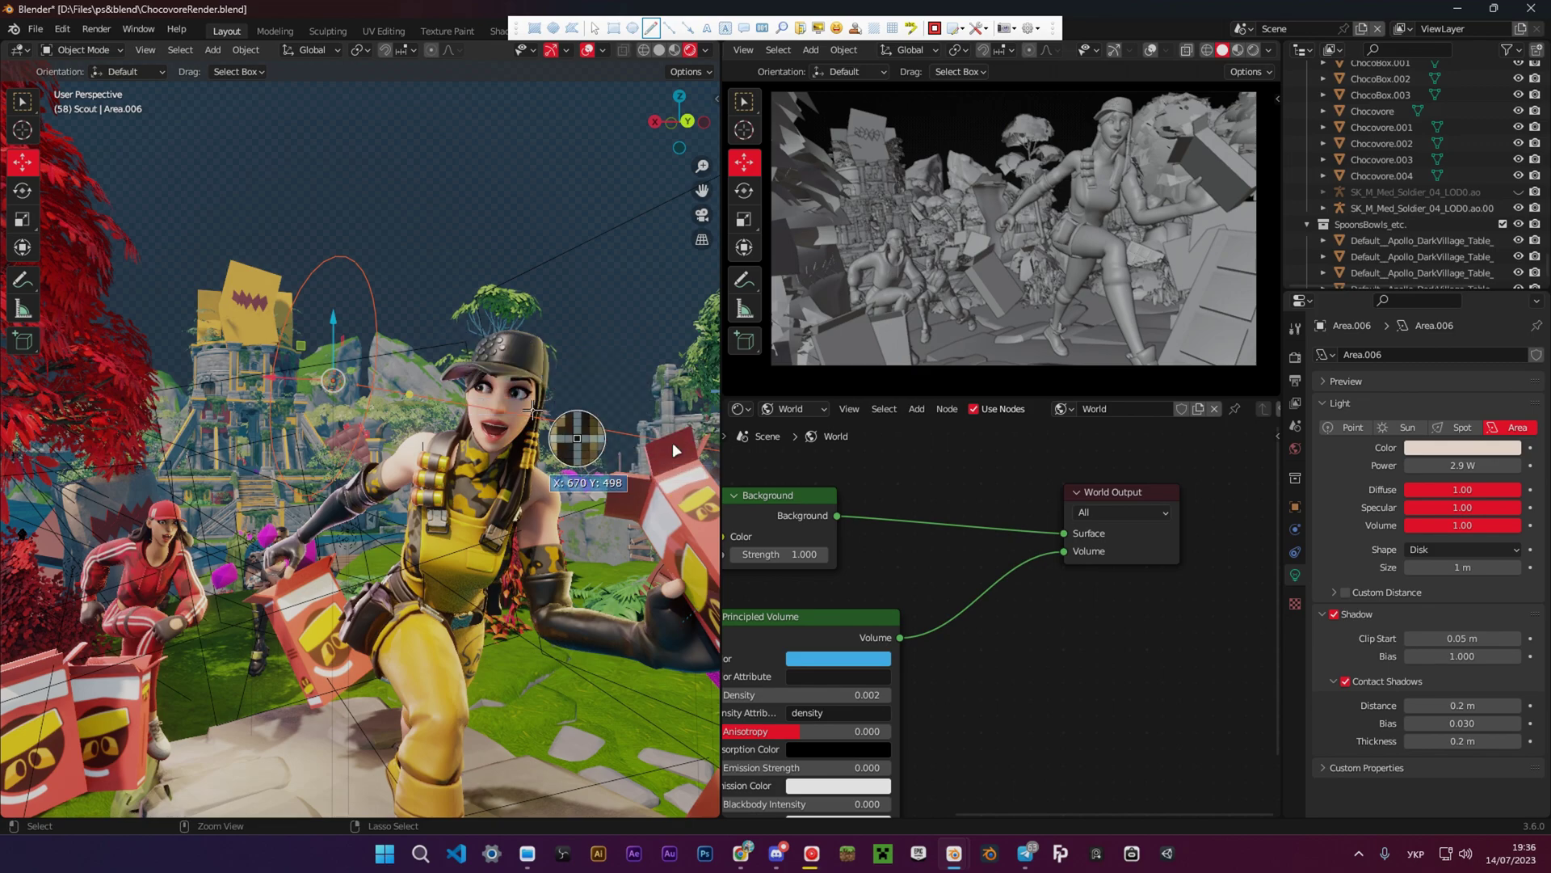
pyautogui.moveTo(518, 366)
pyautogui.mouseDown()
pyautogui.moveTo(497, 355)
pyautogui.moveTo(461, 448)
pyautogui.moveTo(507, 383)
pyautogui.moveTo(512, 432)
pyautogui.mouseUp()
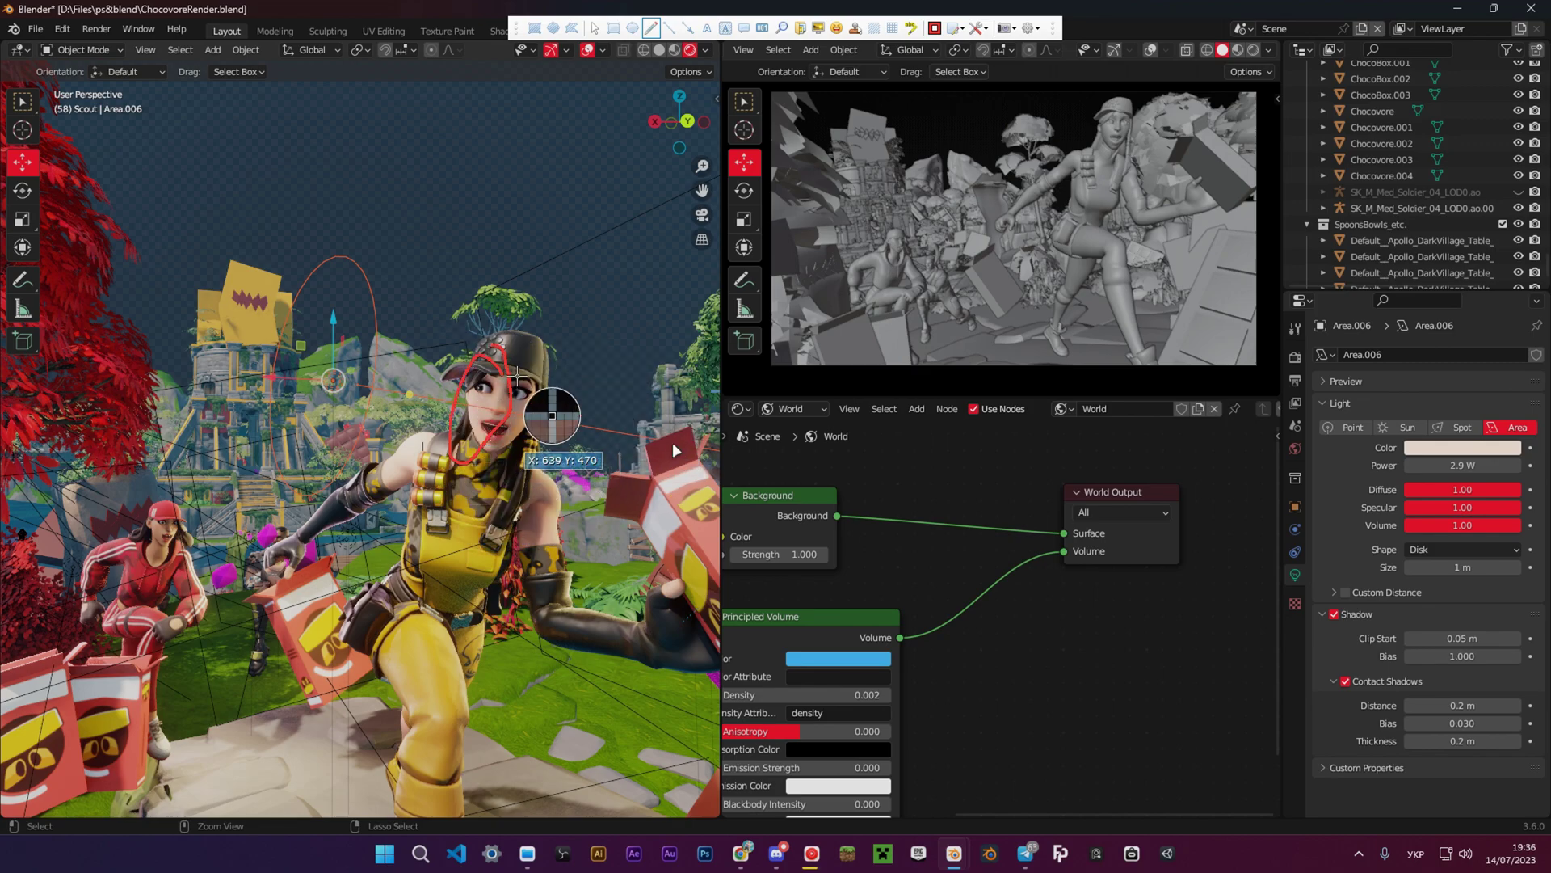
pyautogui.press('Escape')
# Select the yellowish square light named Area, followed by the pink Area.001 light, to compare their settings.
pyautogui.moveTo(501, 499); pyautogui.dragTo(510, 527, button='middle')
pyautogui.scroll(-1, 512, 485)
pyautogui.click(391, 336)
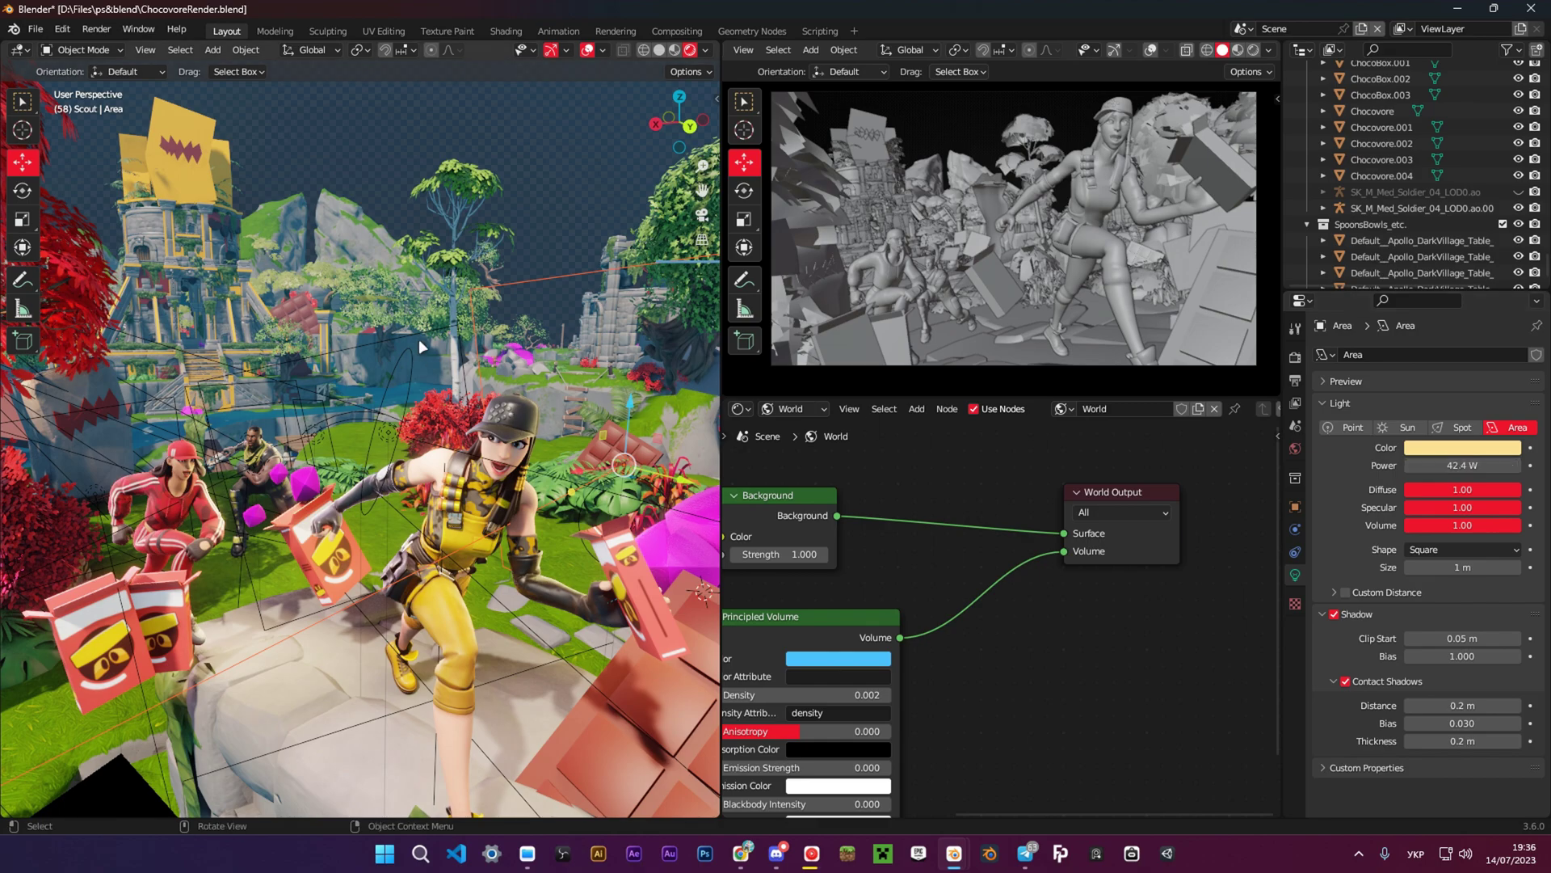
pyautogui.click(416, 332)
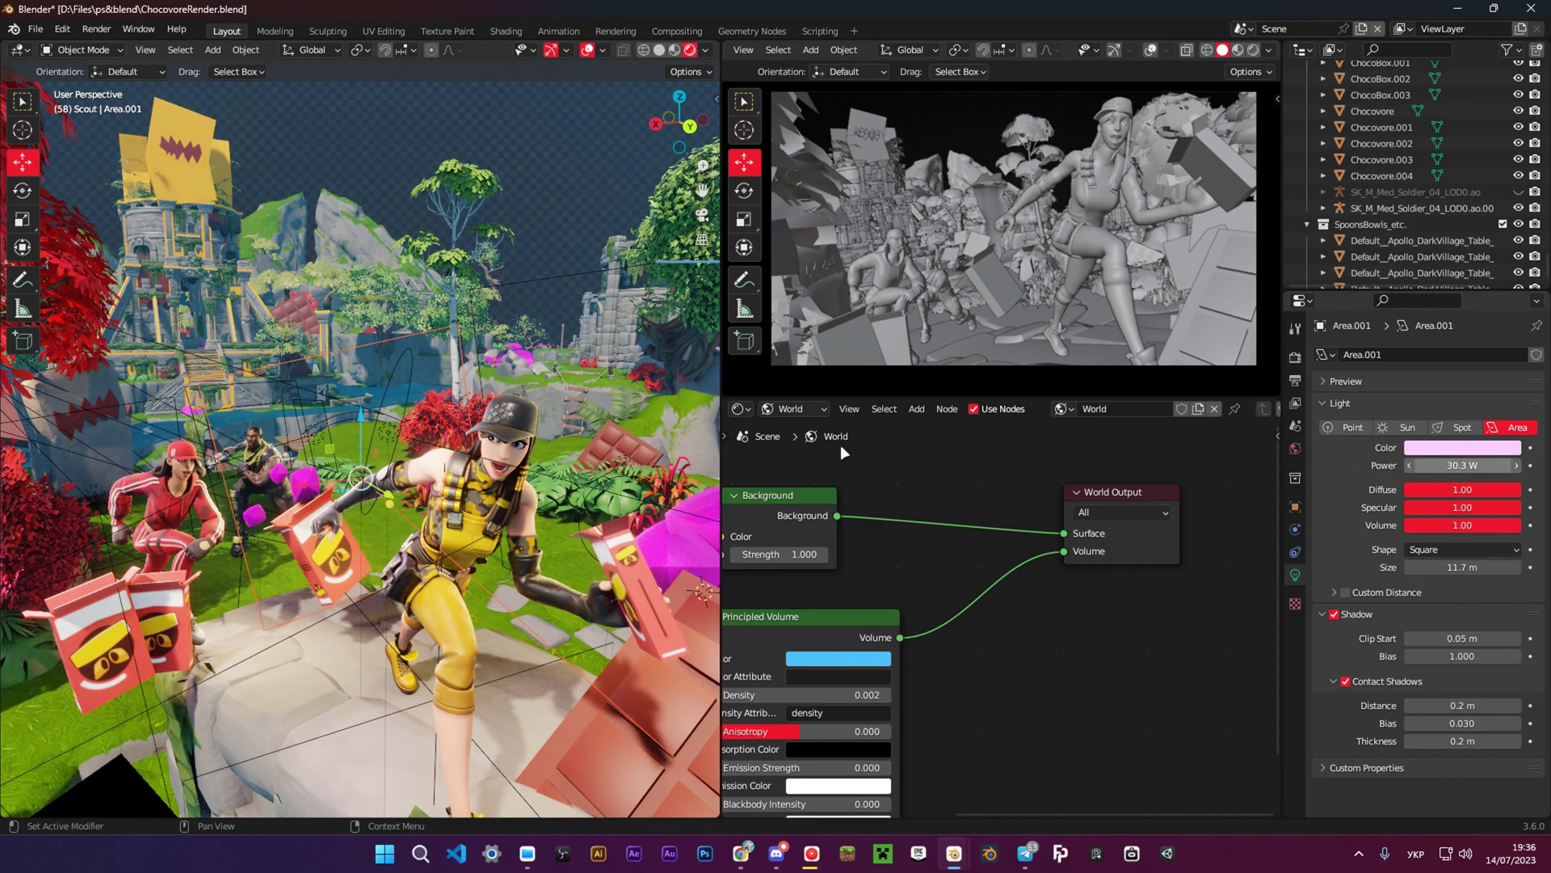
# Examine the red-suited character up close and how the area lights illuminate her.
pyautogui.moveTo(474, 511); pyautogui.dragTo(536, 533, button='middle')
pyautogui.moveTo(420, 653); pyautogui.dragTo(210, 449, button='middle')
pyautogui.scroll(3, 305, 484)
pyautogui.moveTo(376, 437); pyautogui.dragTo(395, 527, button='middle')
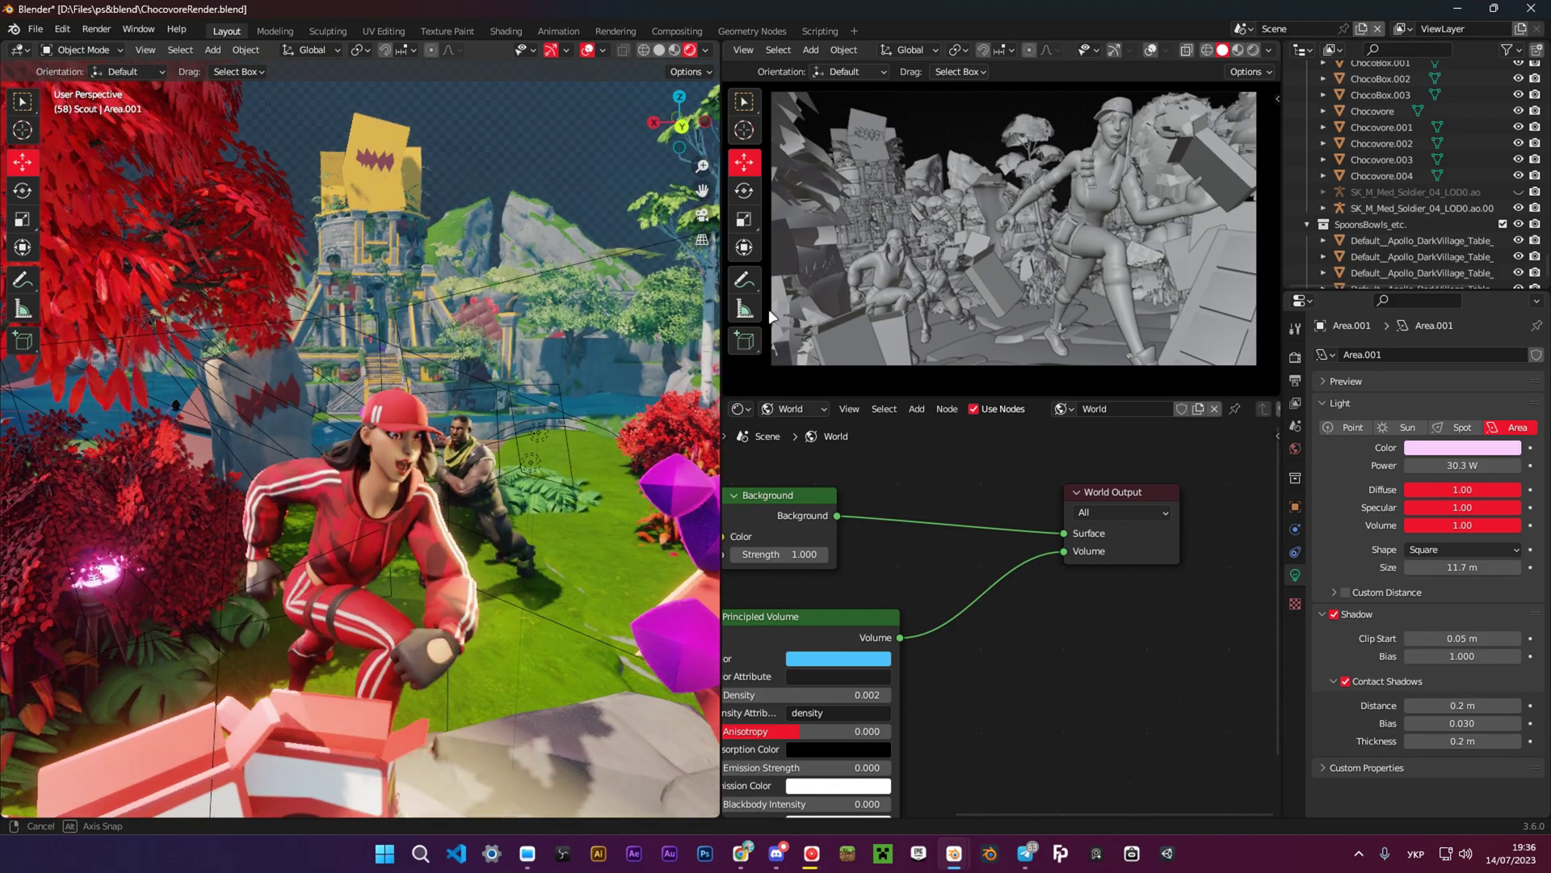
# Examine the cliff surroundings and the background soldier from behind, including the light around the large red tree.
pyautogui.moveTo(473, 459); pyautogui.dragTo(348, 437, button='middle')
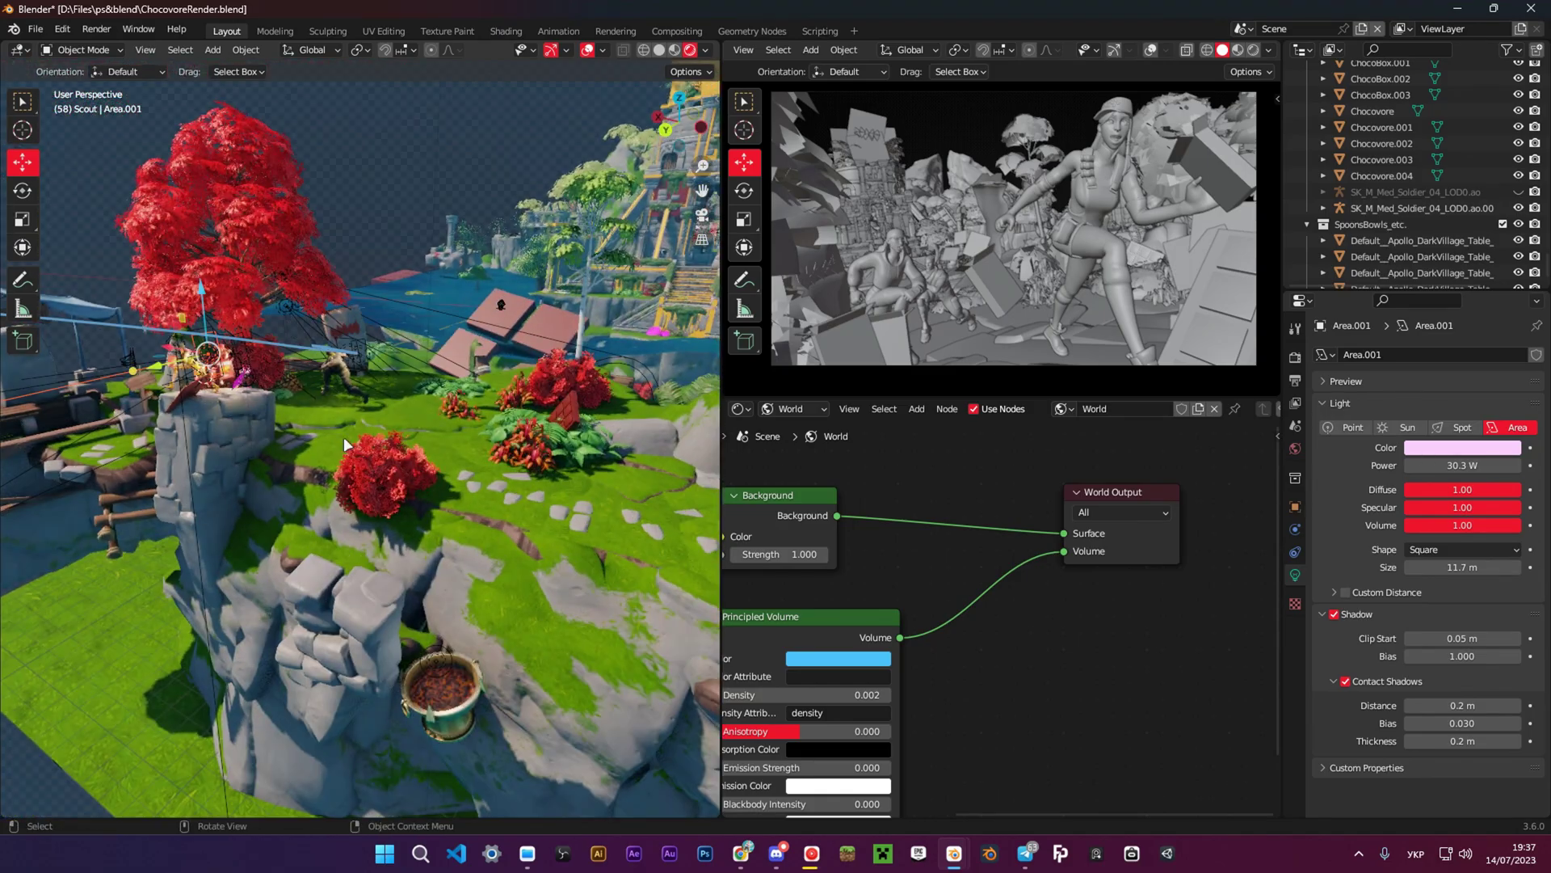
pyautogui.scroll(5, 280, 281)
pyautogui.moveTo(312, 308); pyautogui.dragTo(230, 250, button='middle')
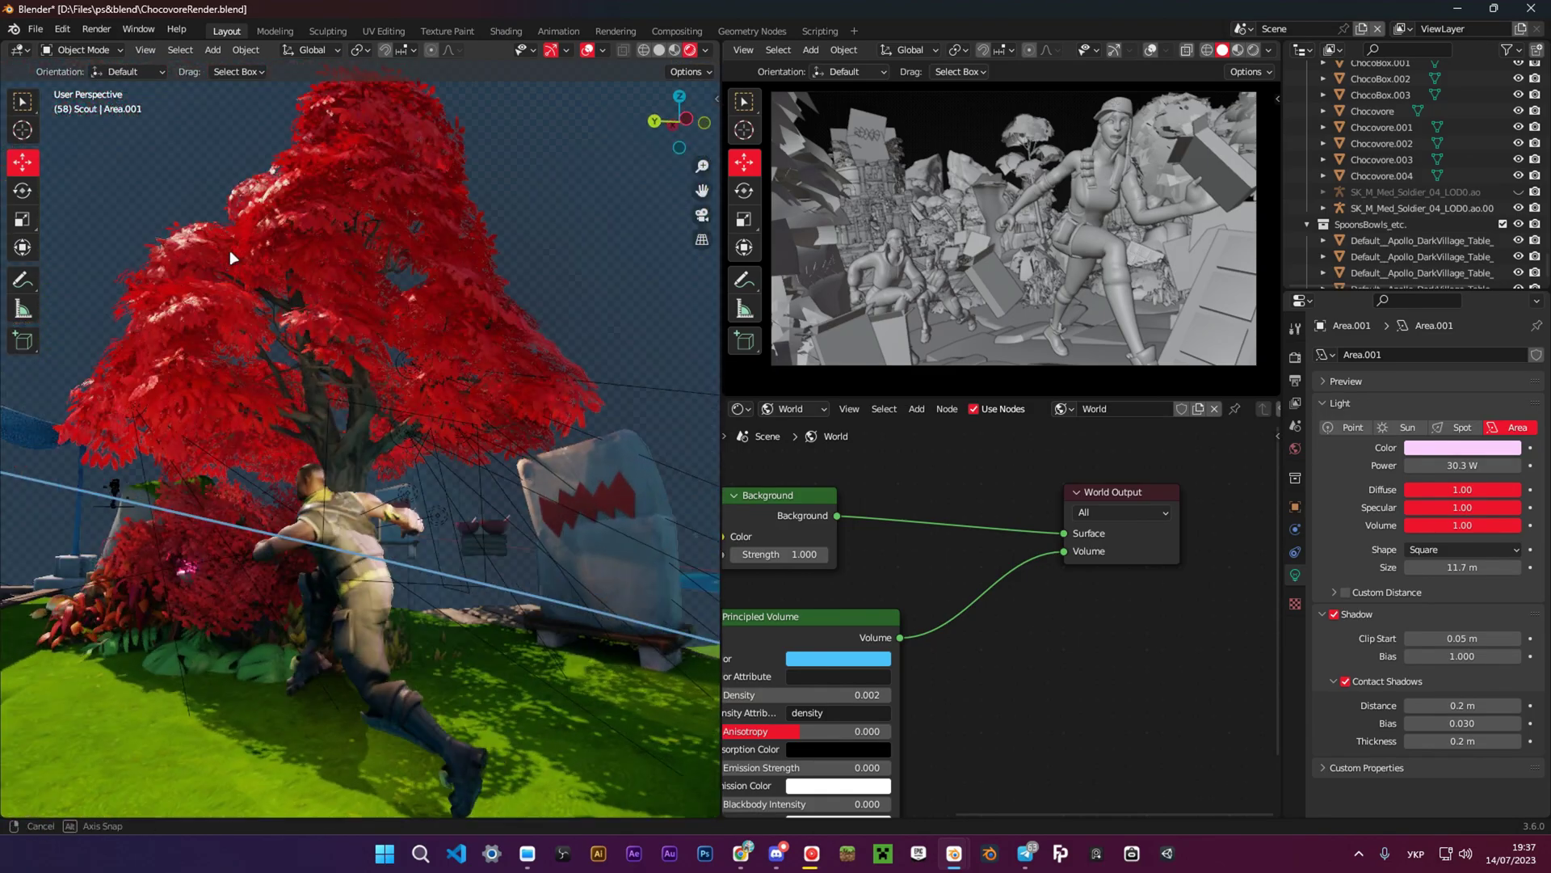
pyautogui.moveTo(424, 367); pyautogui.dragTo(542, 417, button='middle')
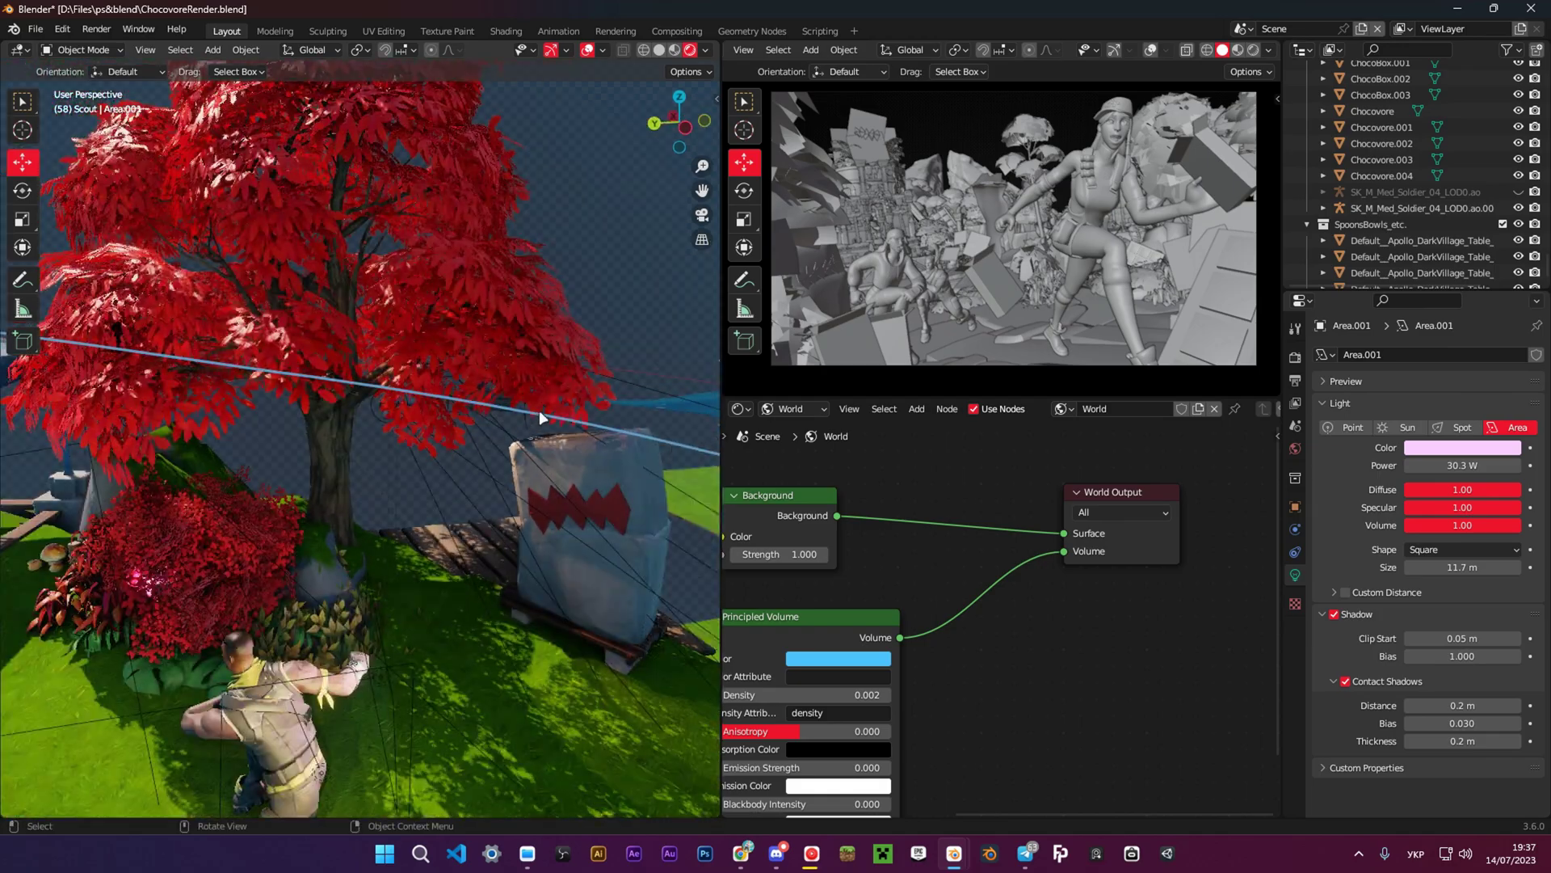
# Switch the camera viewport to rendered shading and mark up its background area on a temporary screen overlay.
pyautogui.click(1254, 51)
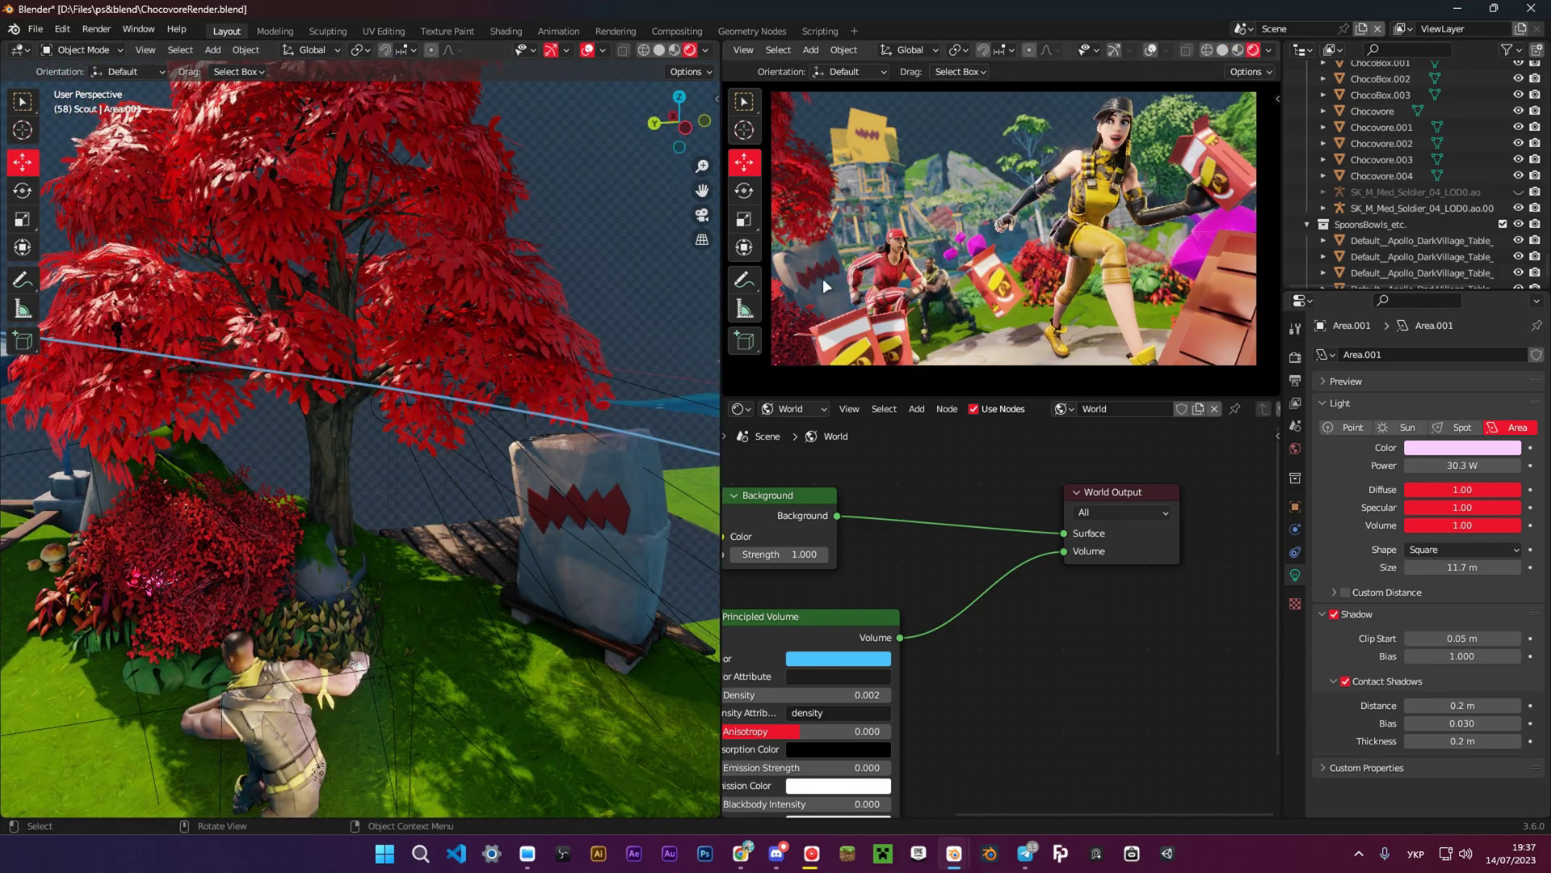
pyautogui.press('Print')
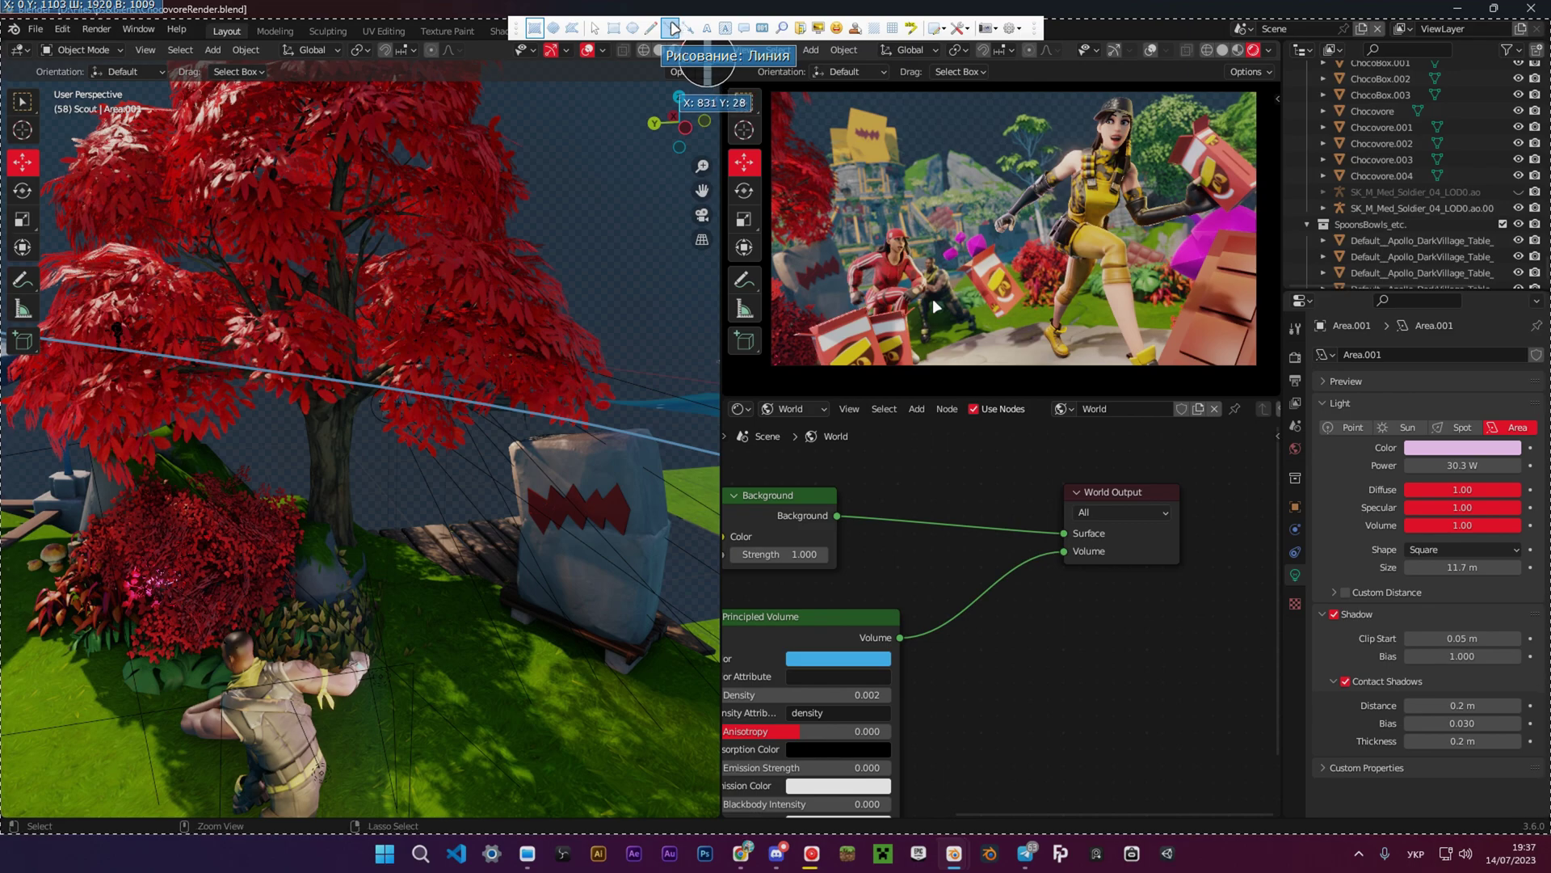
pyautogui.click(671, 28)
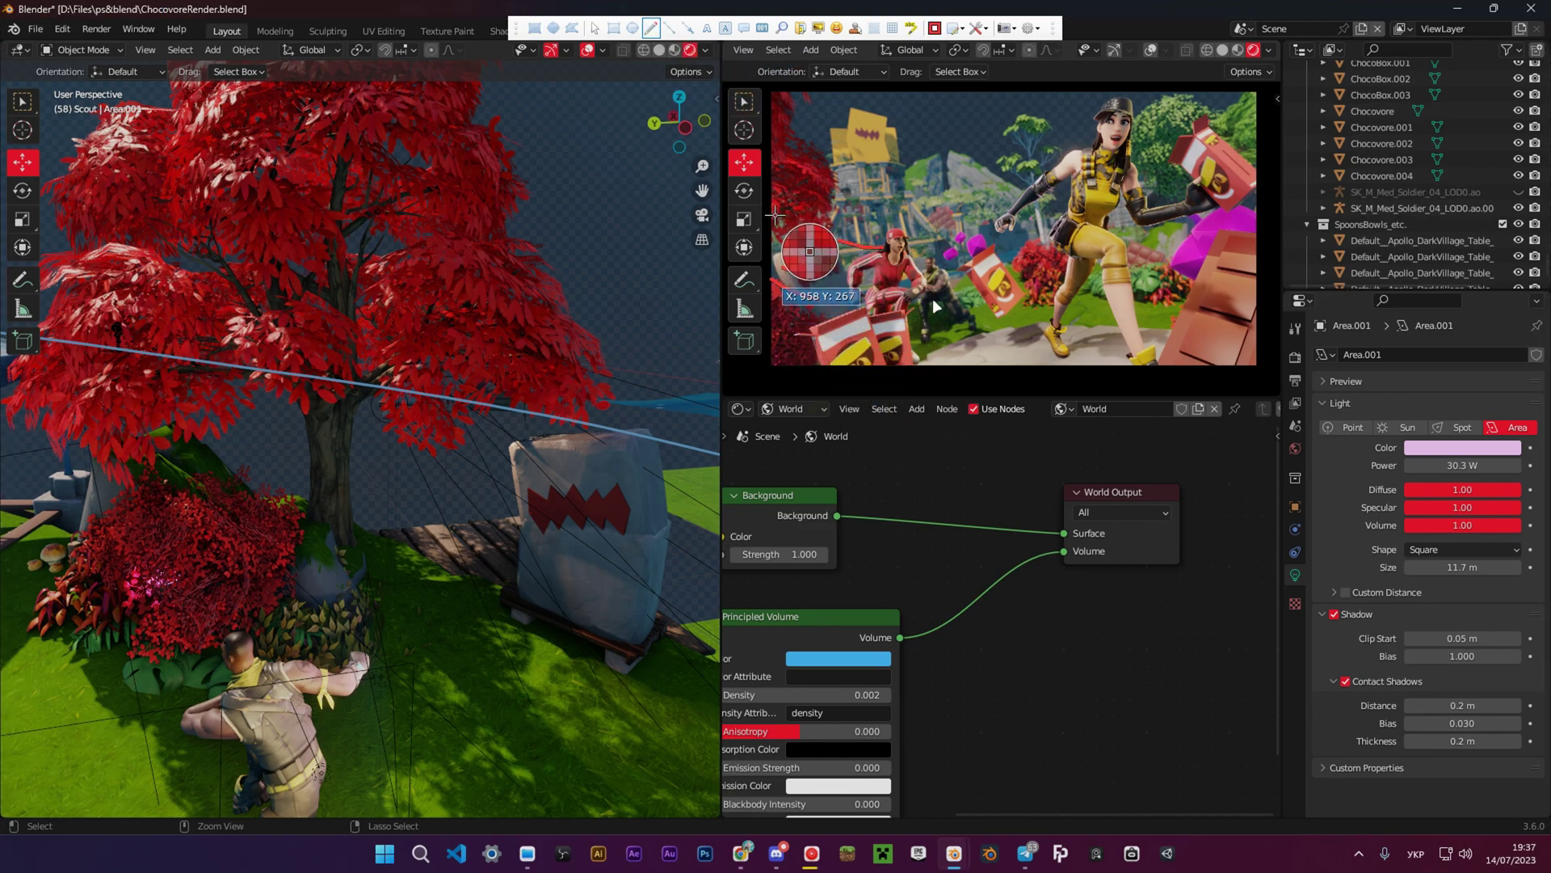
pyautogui.press('Escape')
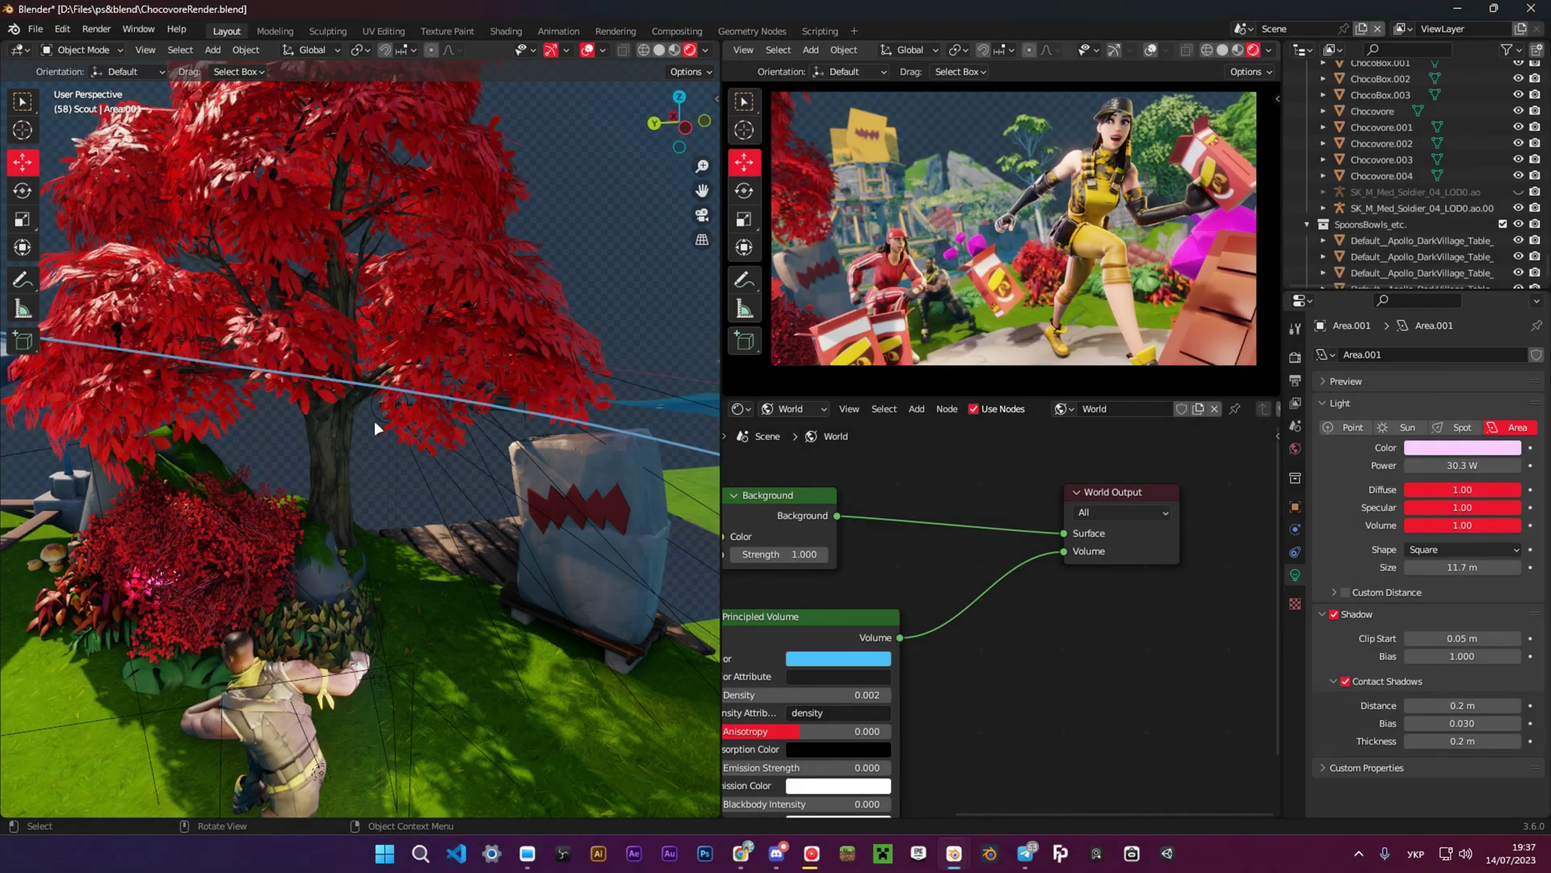
# Examine the red tree's foliage up close and the layout of the whole Chocovore map from a distance.
pyautogui.scroll(8, 375, 424)
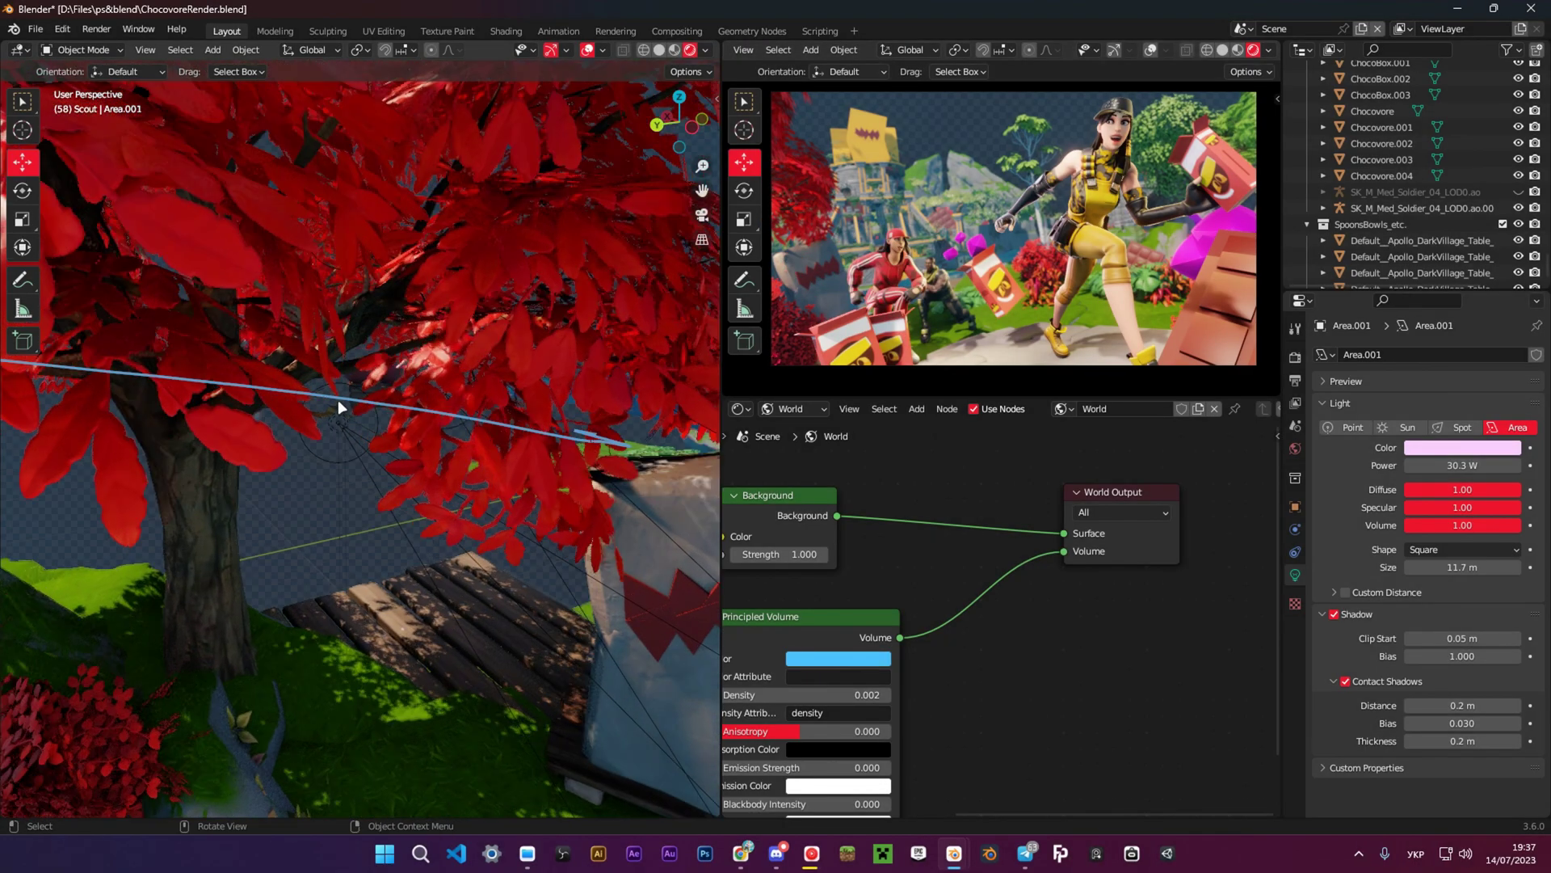
pyautogui.moveTo(338, 399); pyautogui.dragTo(505, 605, button='middle')
pyautogui.scroll(-8, 506, 557)
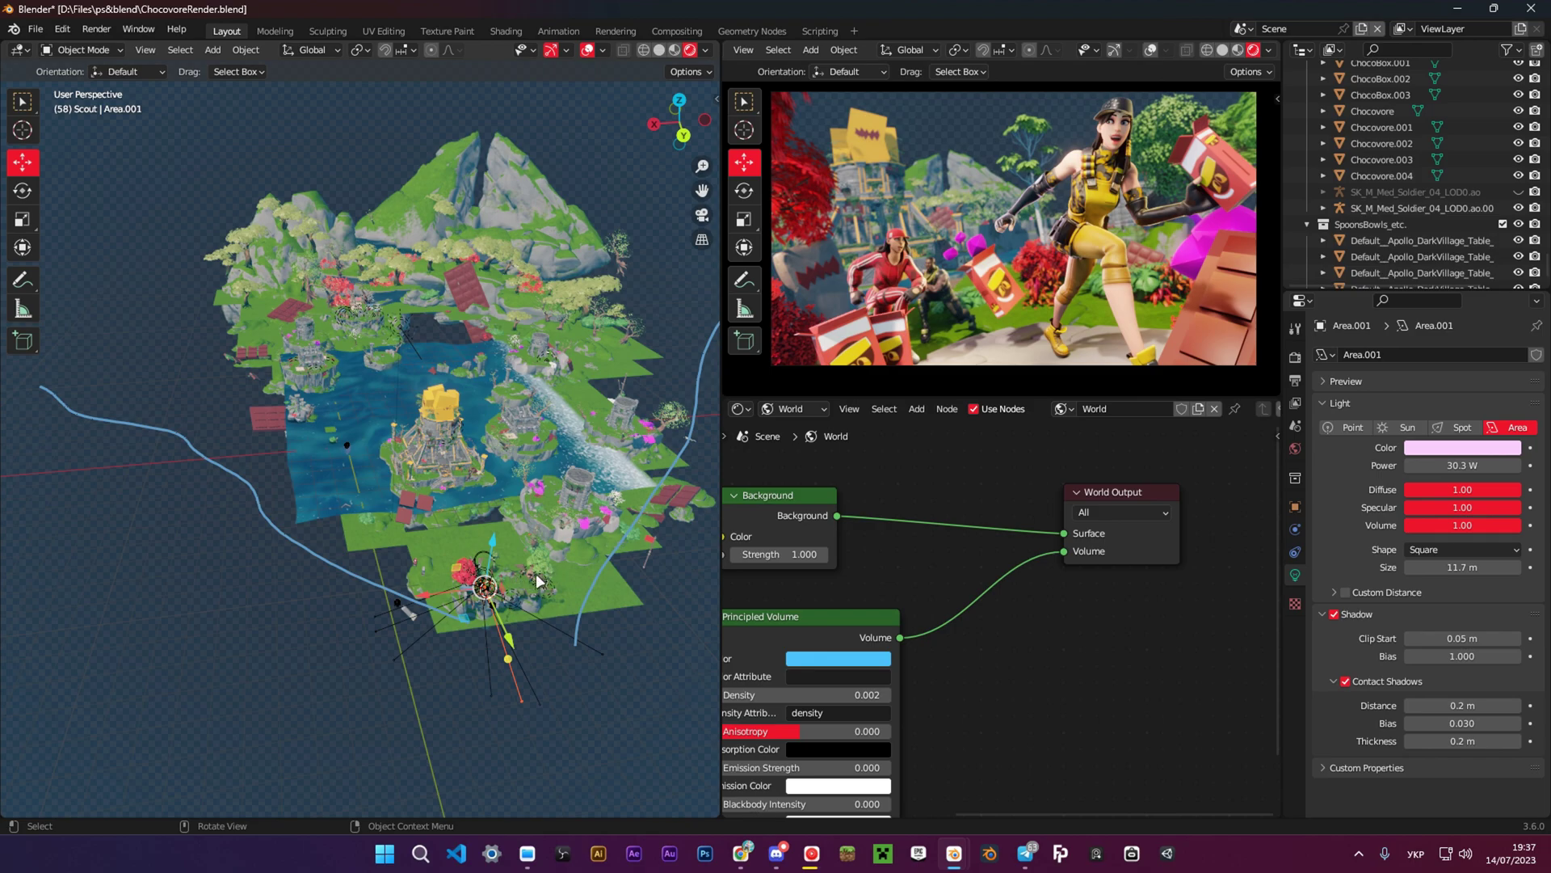
pyautogui.scroll(3, 486, 608)
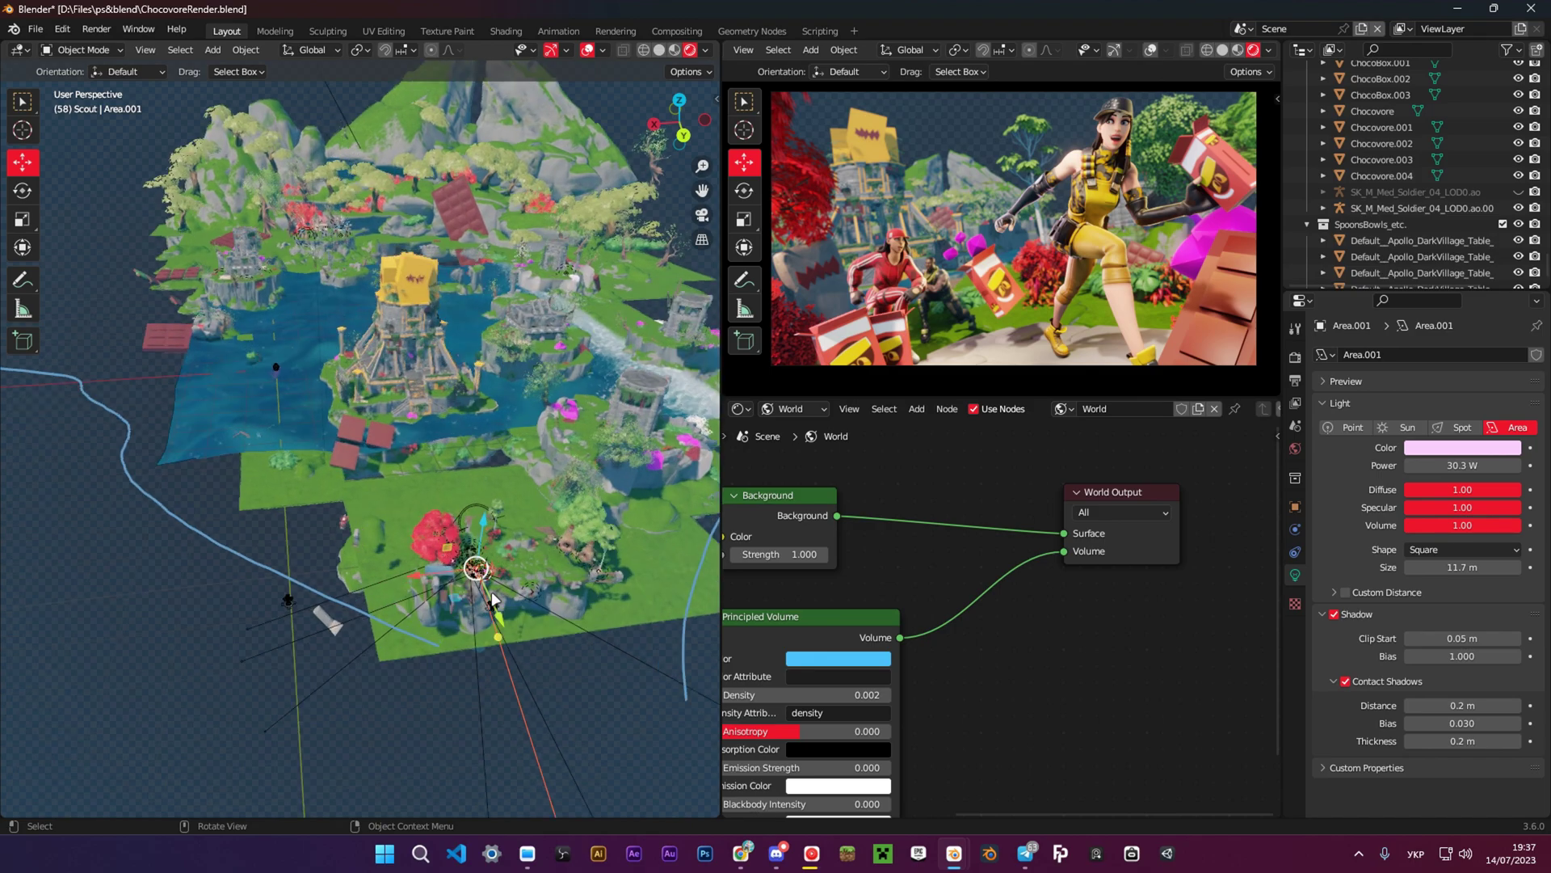
pyautogui.scroll(-4, 490, 602)
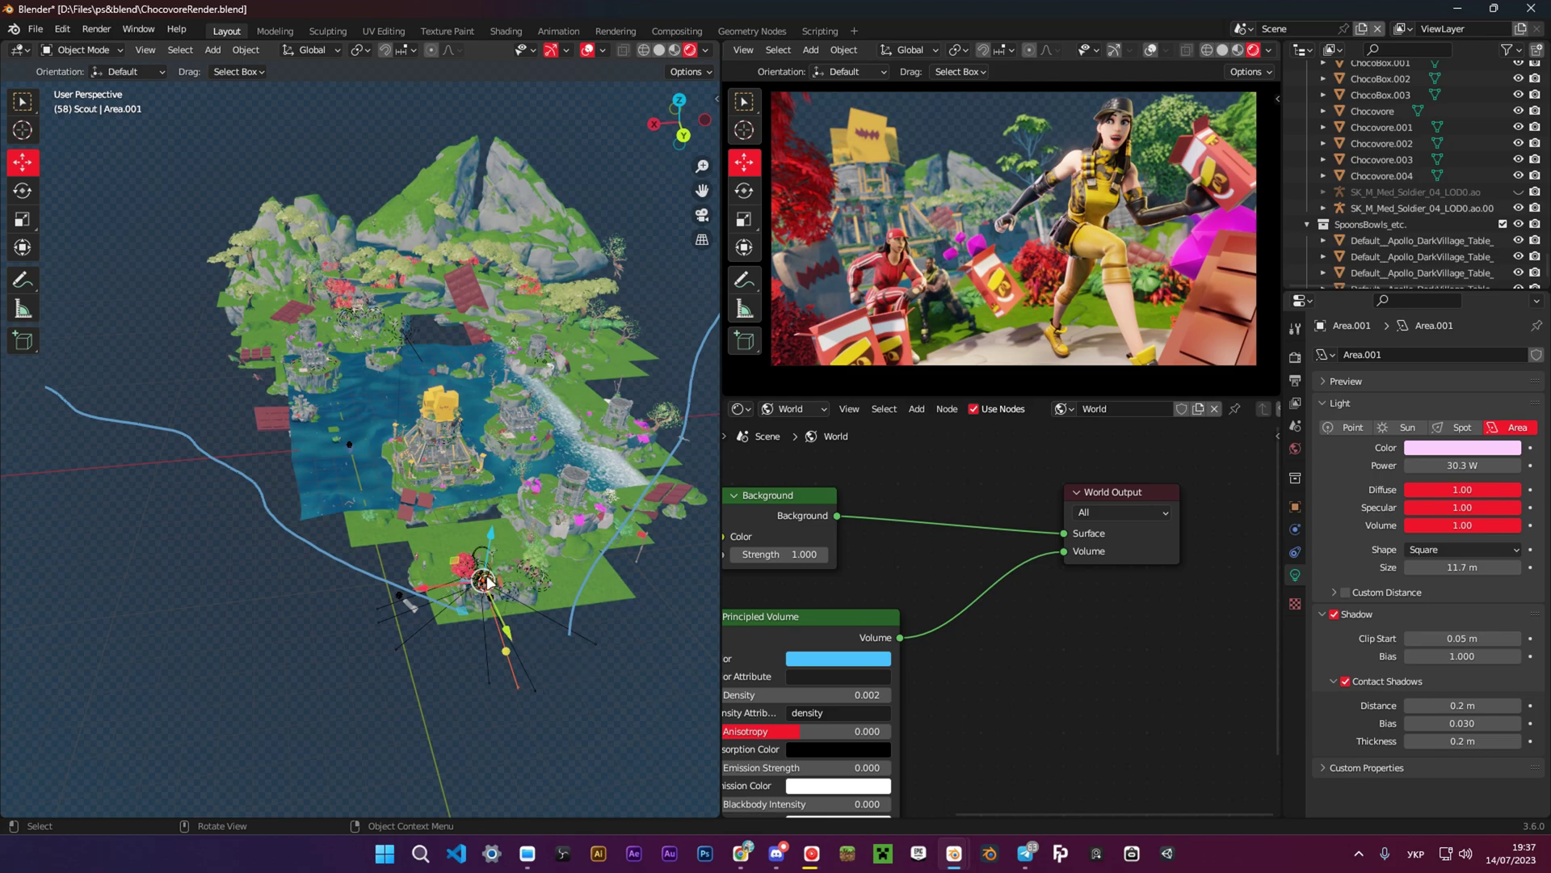
pyautogui.scroll(4, 490, 584)
pyautogui.scroll(1, 493, 572)
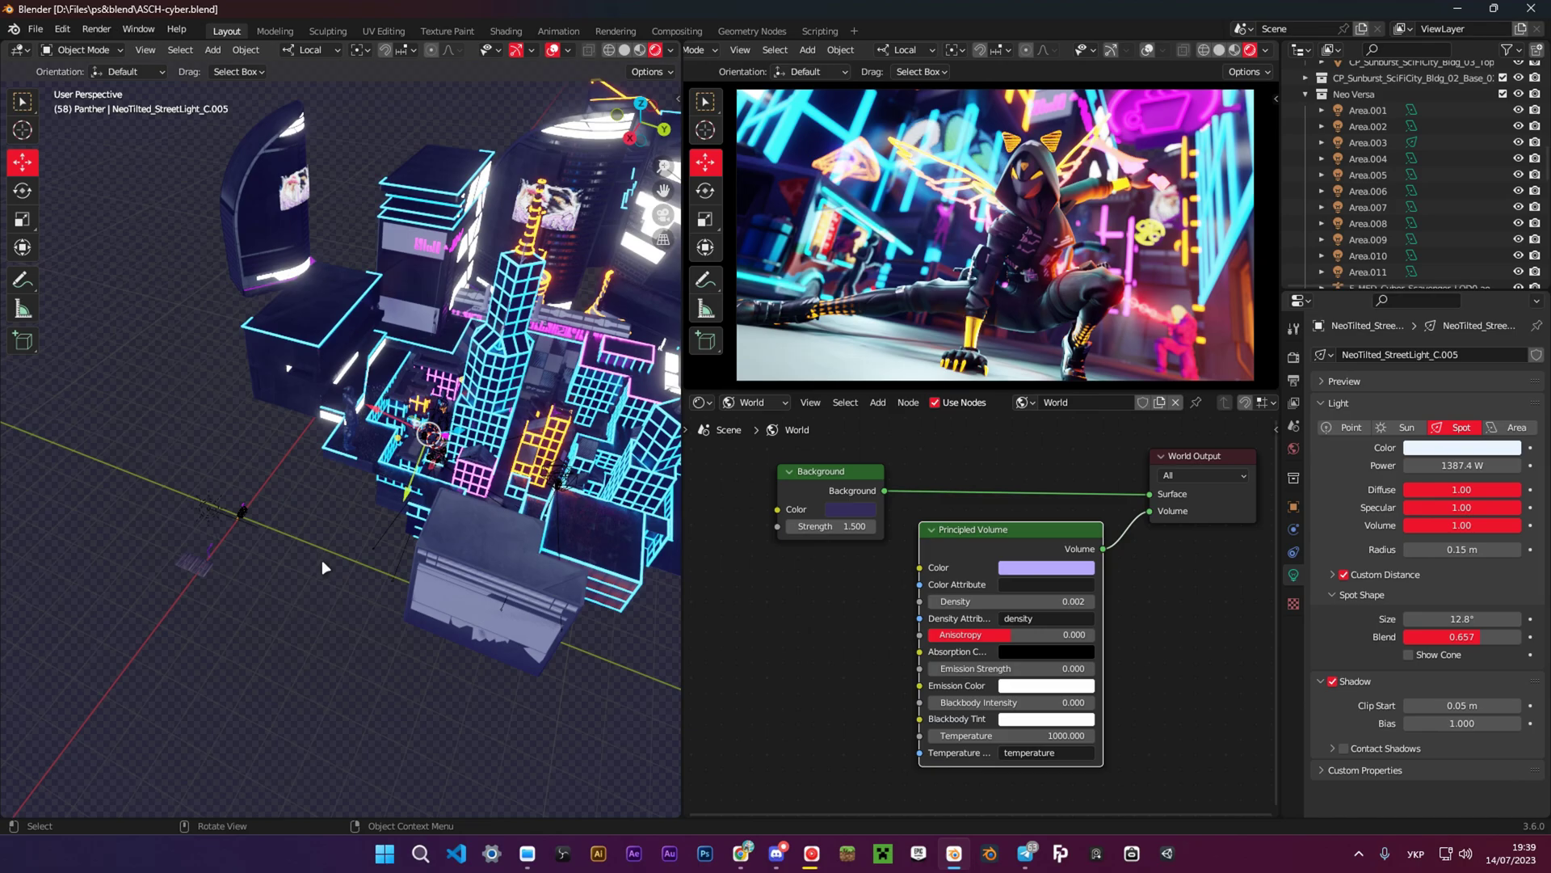
# Examine the neon city of the ASCH-cyber.blend scene, including the striped billboard on the curved building.
pyautogui.scroll(6, 430, 470)
pyautogui.scroll(-6, 430, 470)
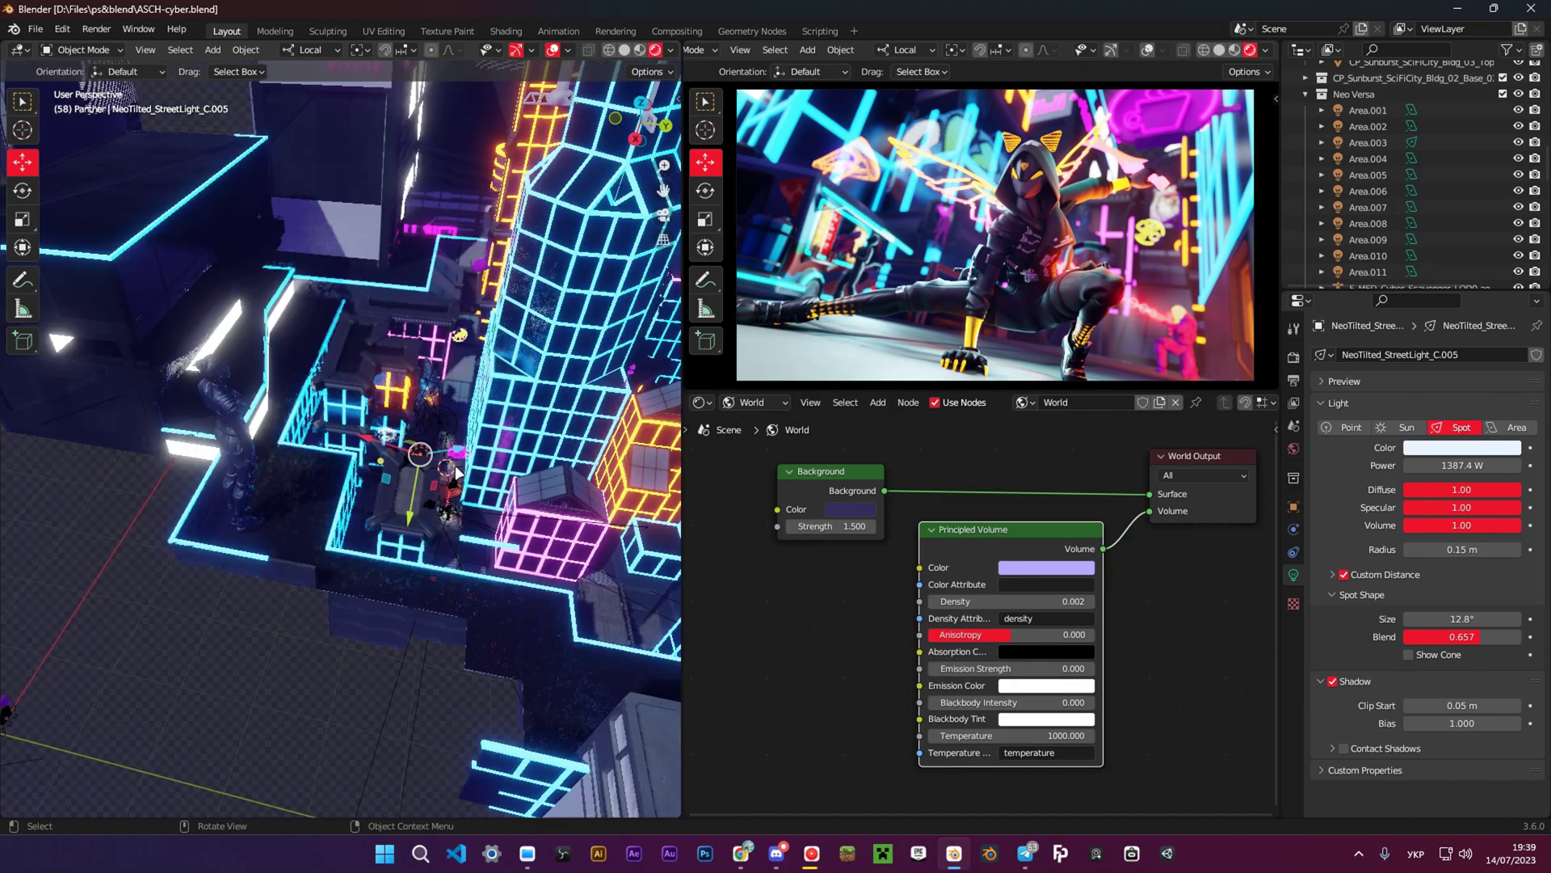
pyautogui.moveTo(430, 469); pyautogui.dragTo(353, 287, button='middle')
pyautogui.scroll(6, 353, 287)
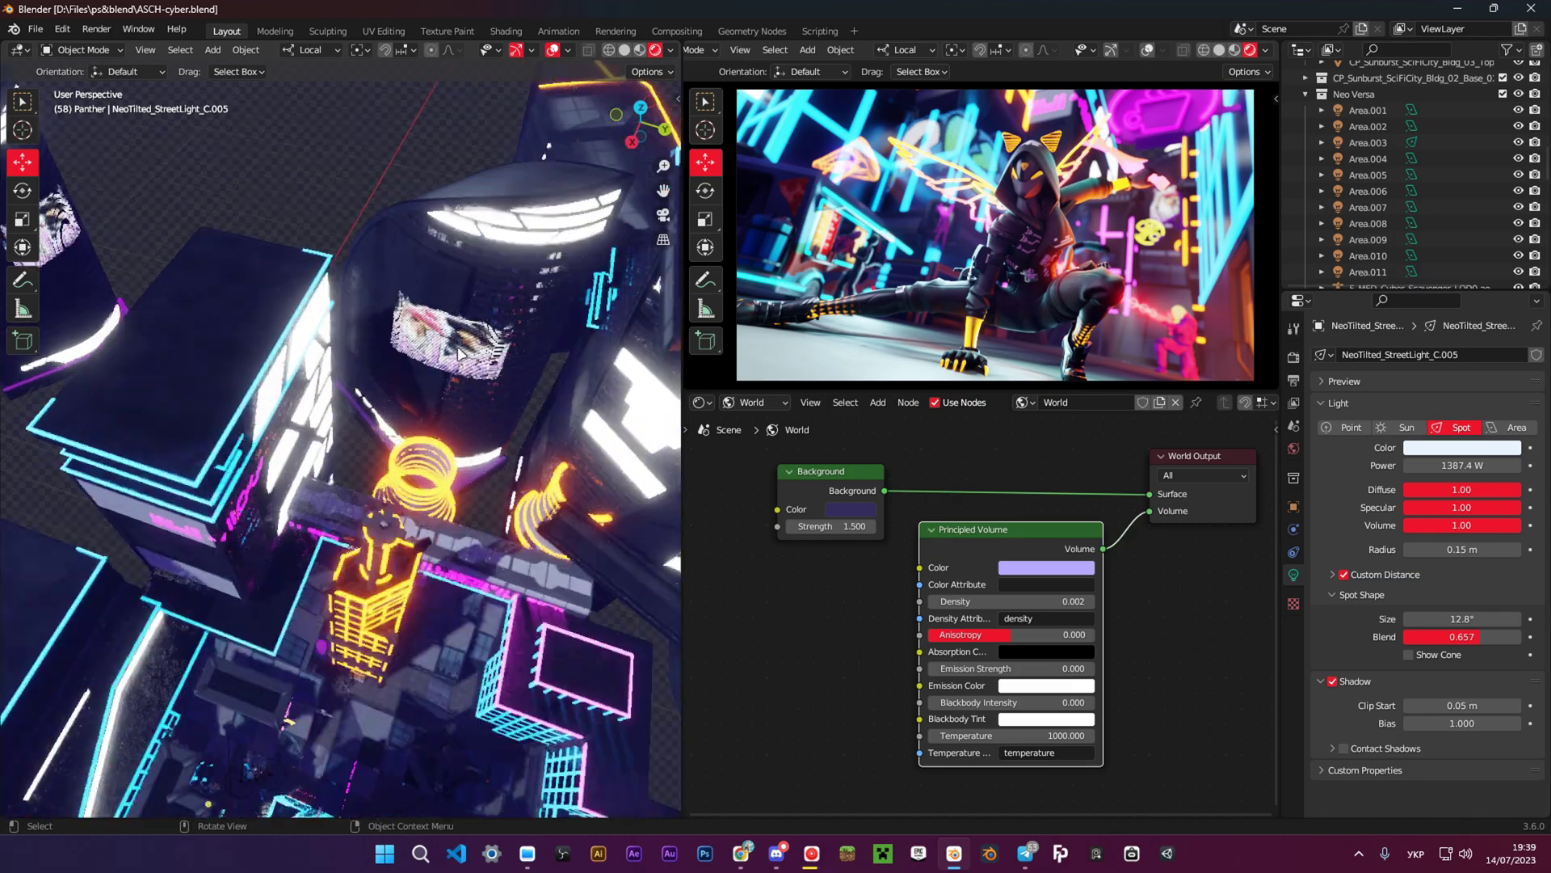
pyautogui.moveTo(374, 468); pyautogui.dragTo(279, 400, button='middle')
pyautogui.moveTo(308, 339); pyautogui.dragTo(408, 358, button='middle')
pyautogui.scroll(3, 408, 358)
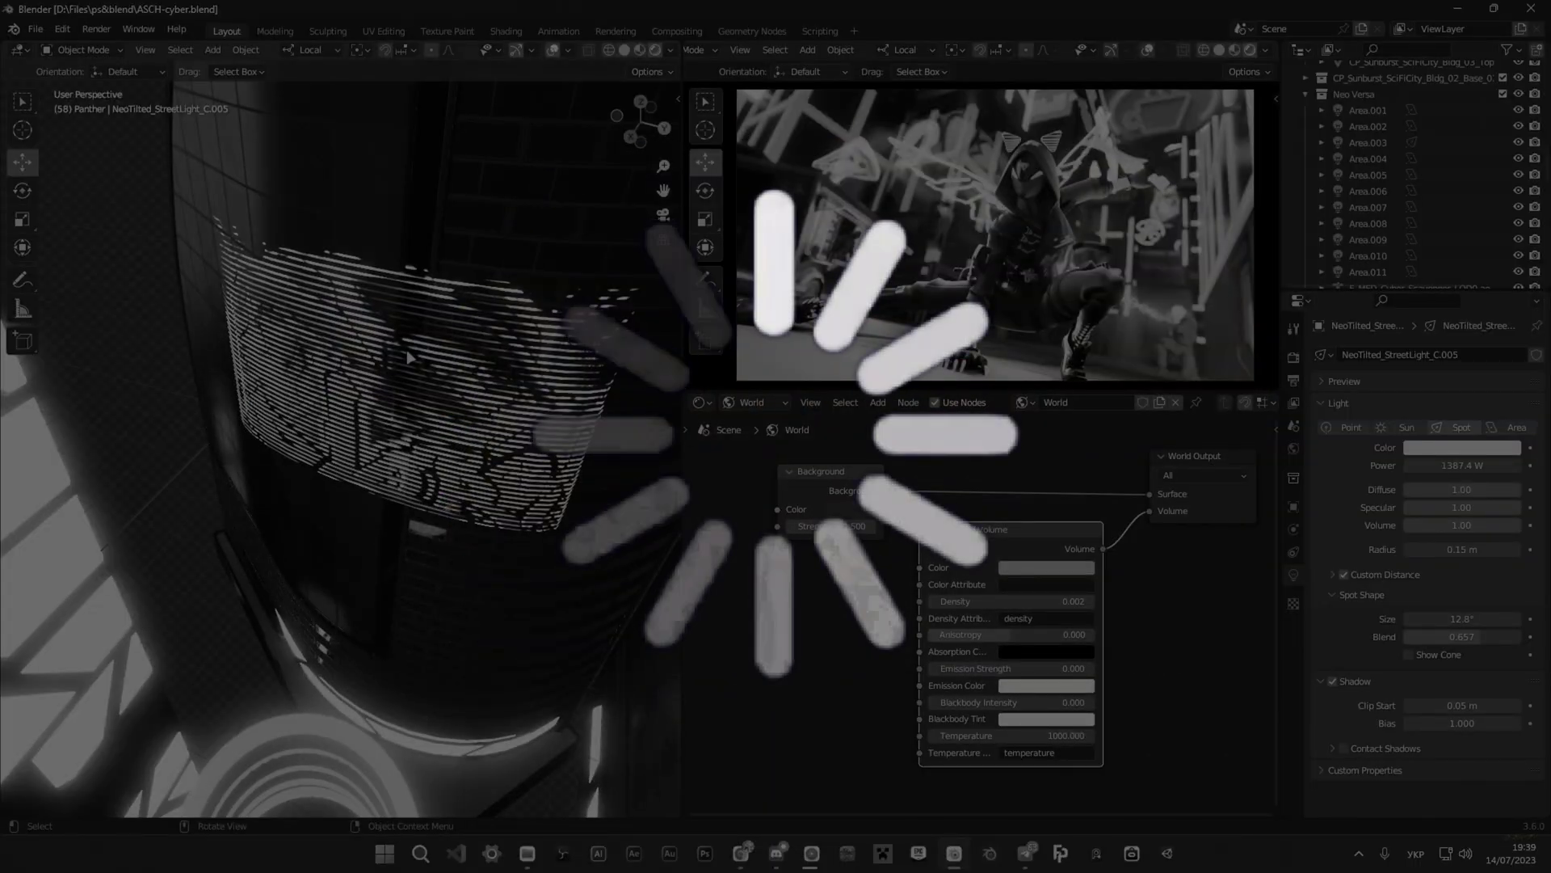
pyautogui.scroll(-10, 497, 350)
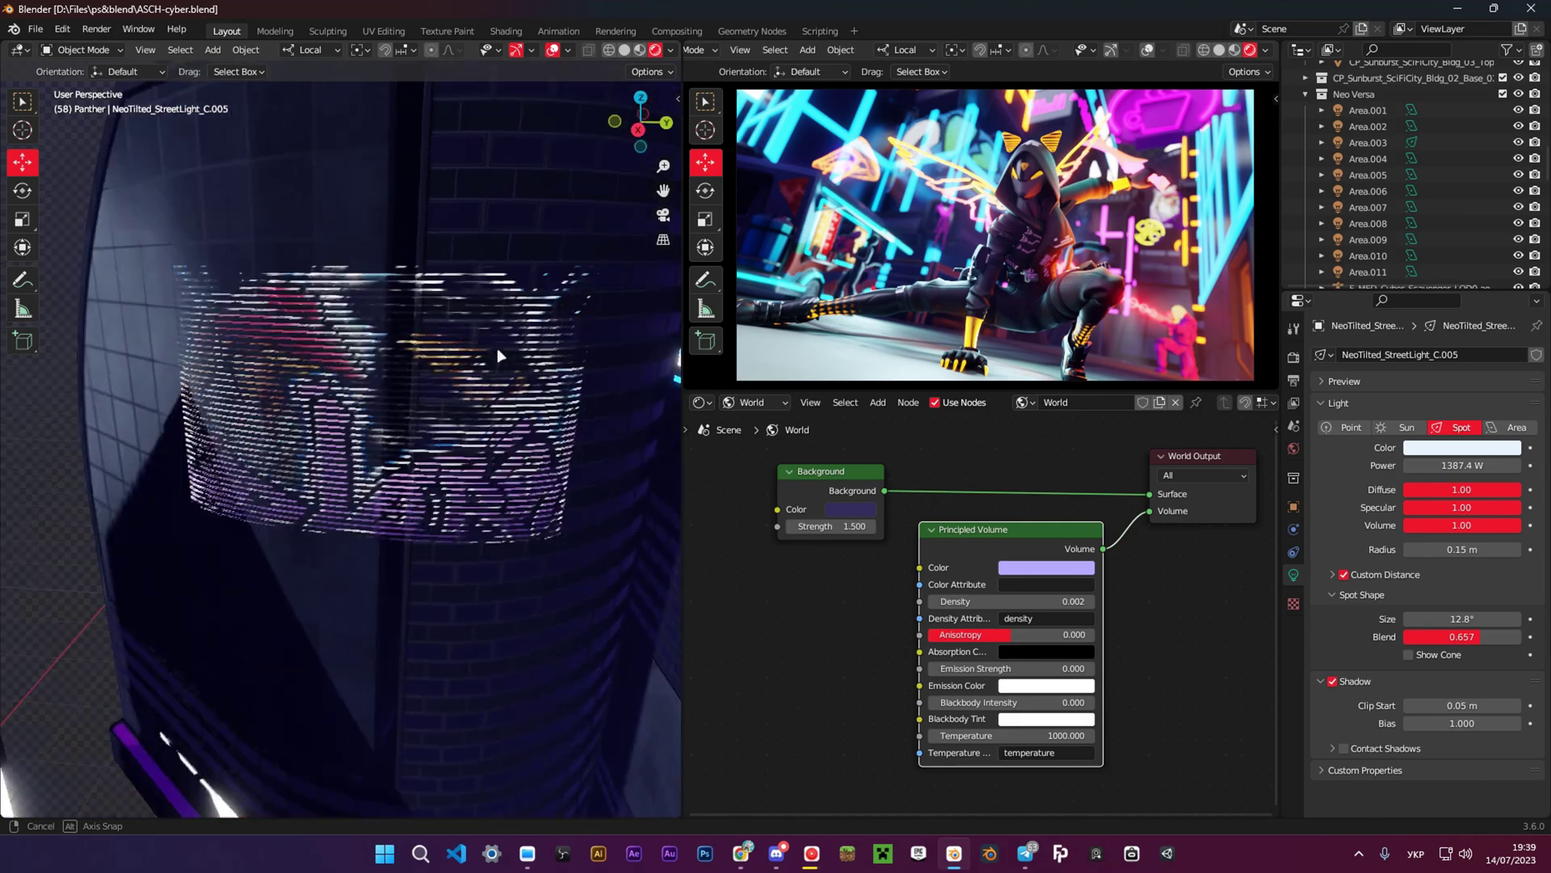
# Select the white Area.005 light near the crouching winged character in the cyber scene to check its settings.
pyautogui.scroll(4, 457, 637)
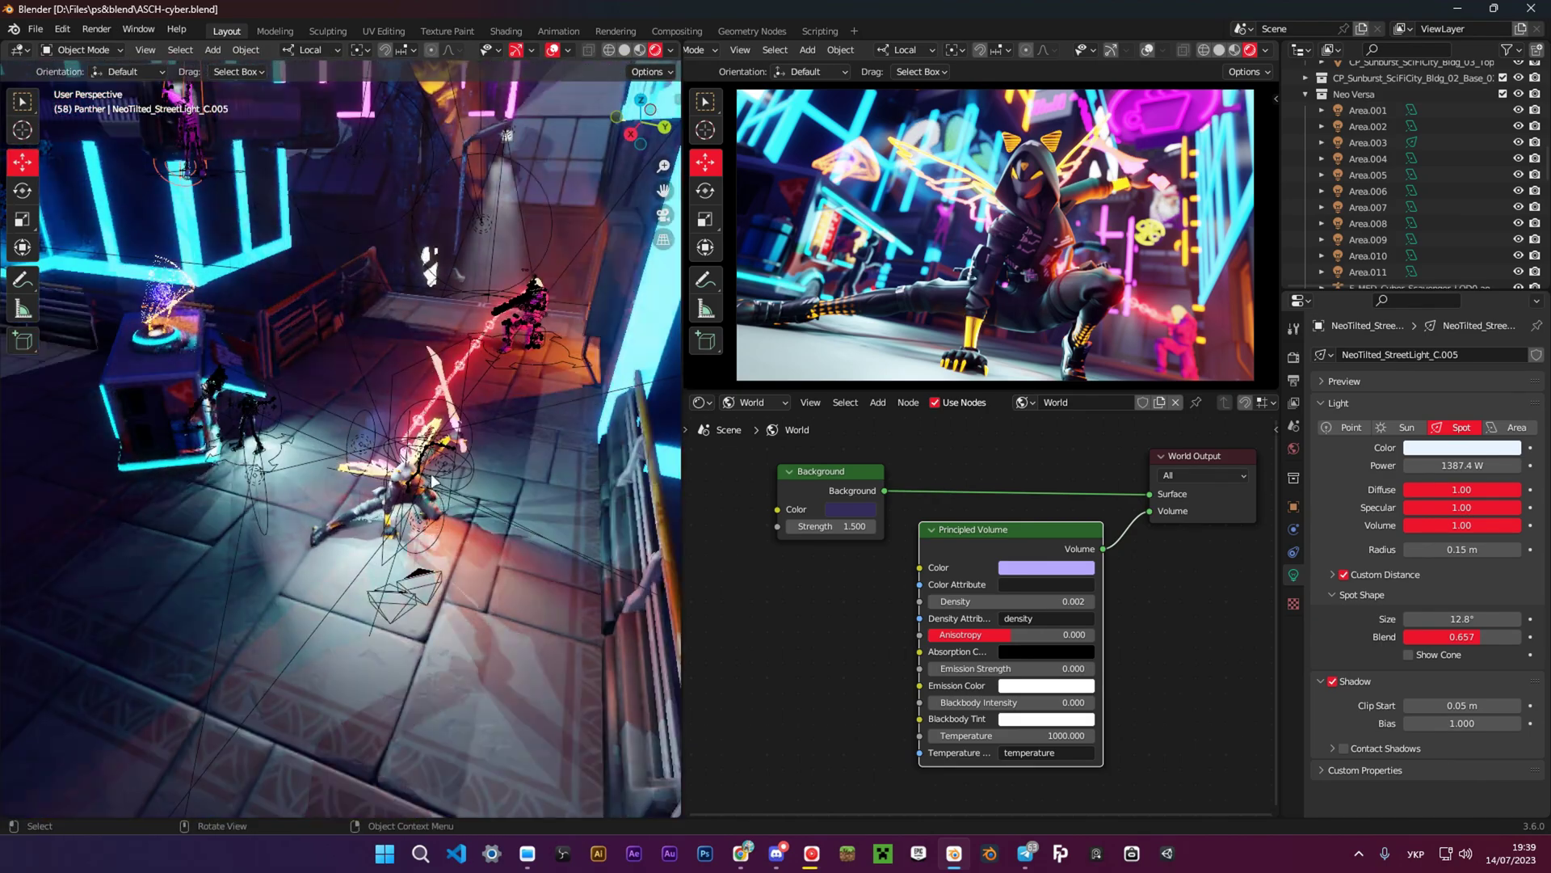
pyautogui.moveTo(457, 637); pyautogui.dragTo(441, 582, button='middle')
pyautogui.scroll(4, 412, 441)
pyautogui.moveTo(421, 440); pyautogui.dragTo(514, 393, button='middle')
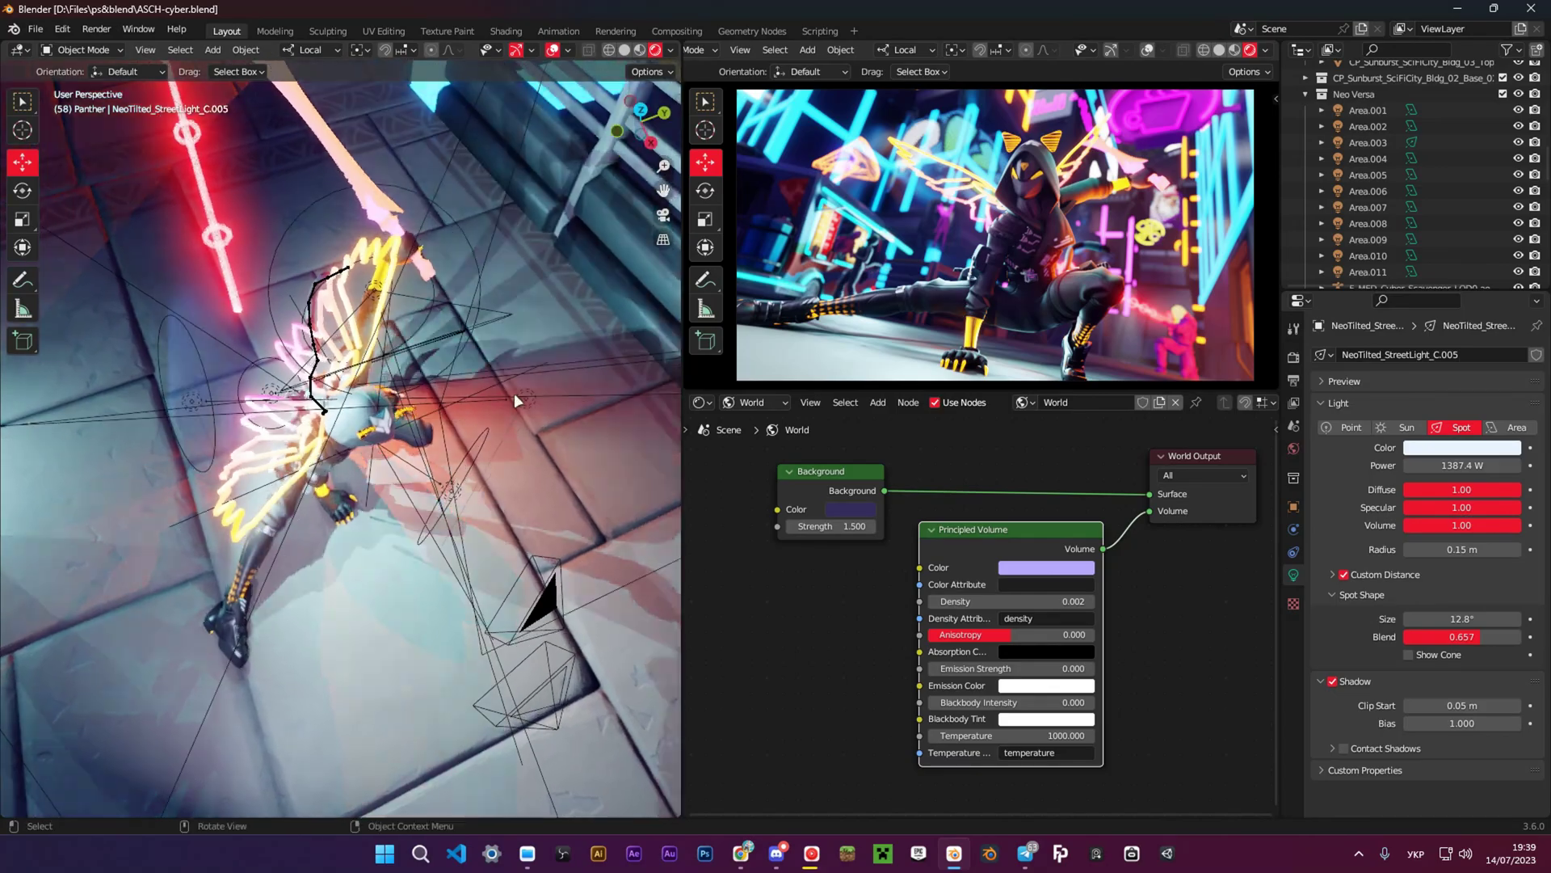
pyautogui.click(321, 458)
# Select the light-blue disk light Area.008 beside the crouching character and trace her lit edge on a temporary screen overlay.
pyautogui.scroll(-14, 320, 458)
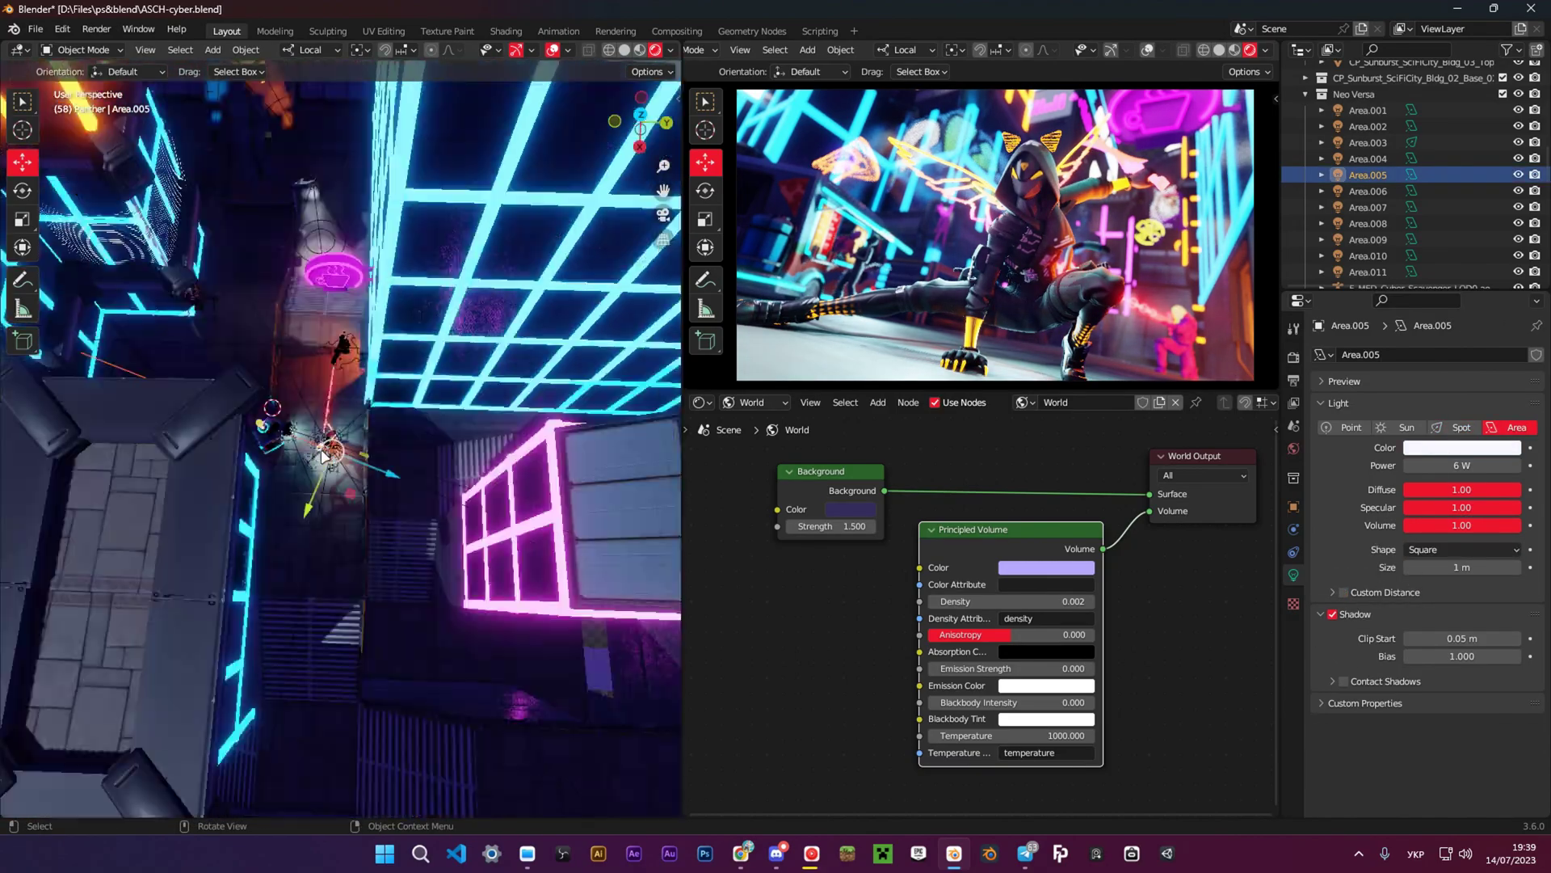
pyautogui.keyDown('shift'); pyautogui.moveTo(321, 458); pyautogui.dragTo(396, 292, button='middle'); pyautogui.keyUp('shift')
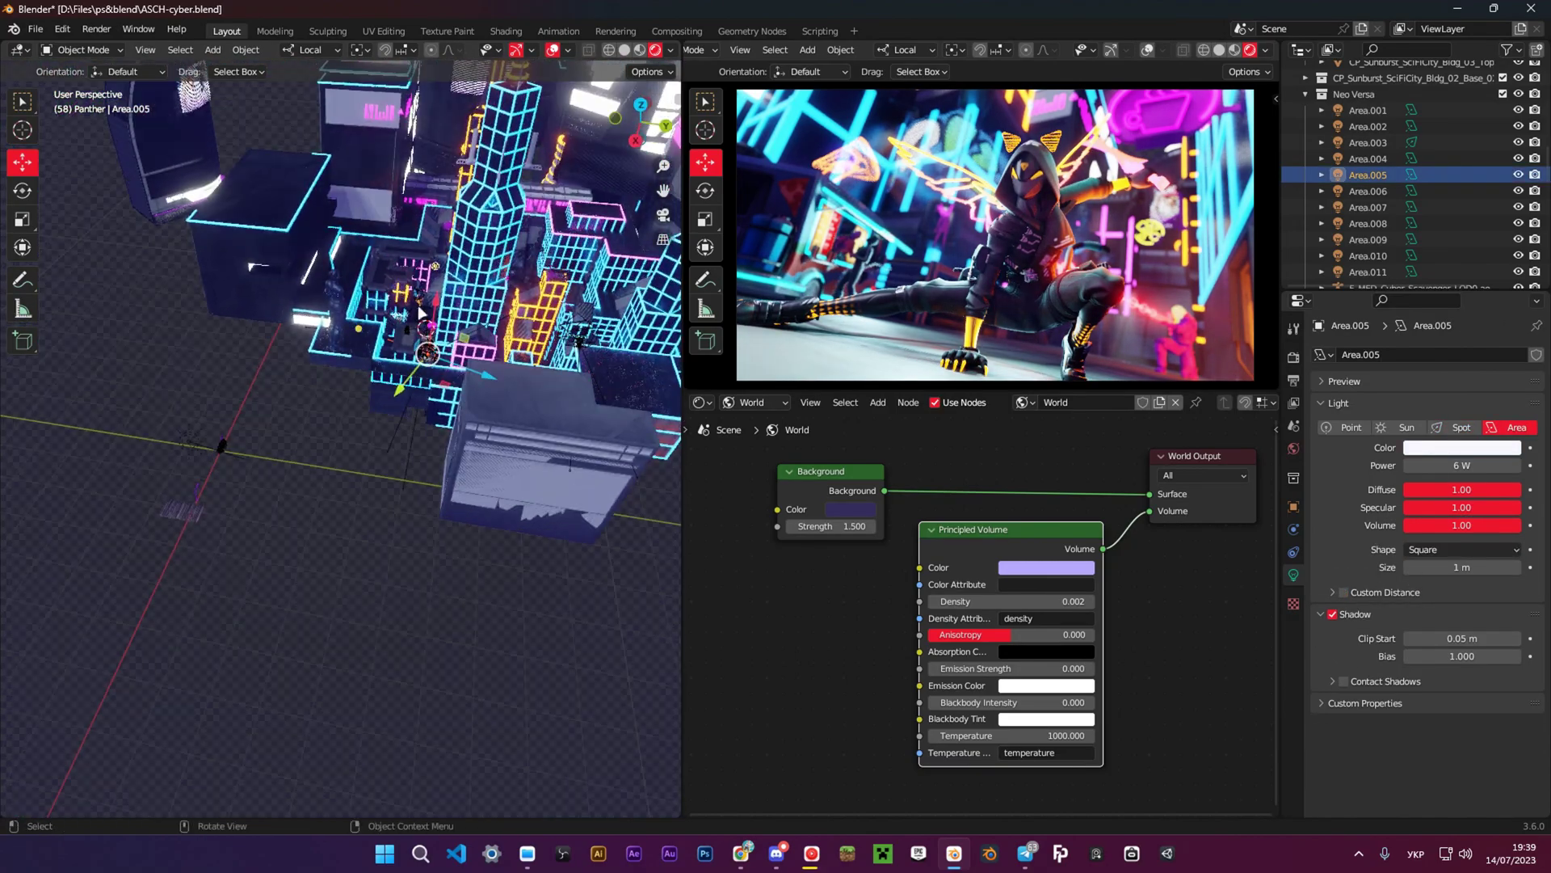
pyautogui.scroll(3, 418, 307)
pyautogui.scroll(12, 415, 338)
pyautogui.moveTo(299, 373); pyautogui.dragTo(294, 349, button='middle')
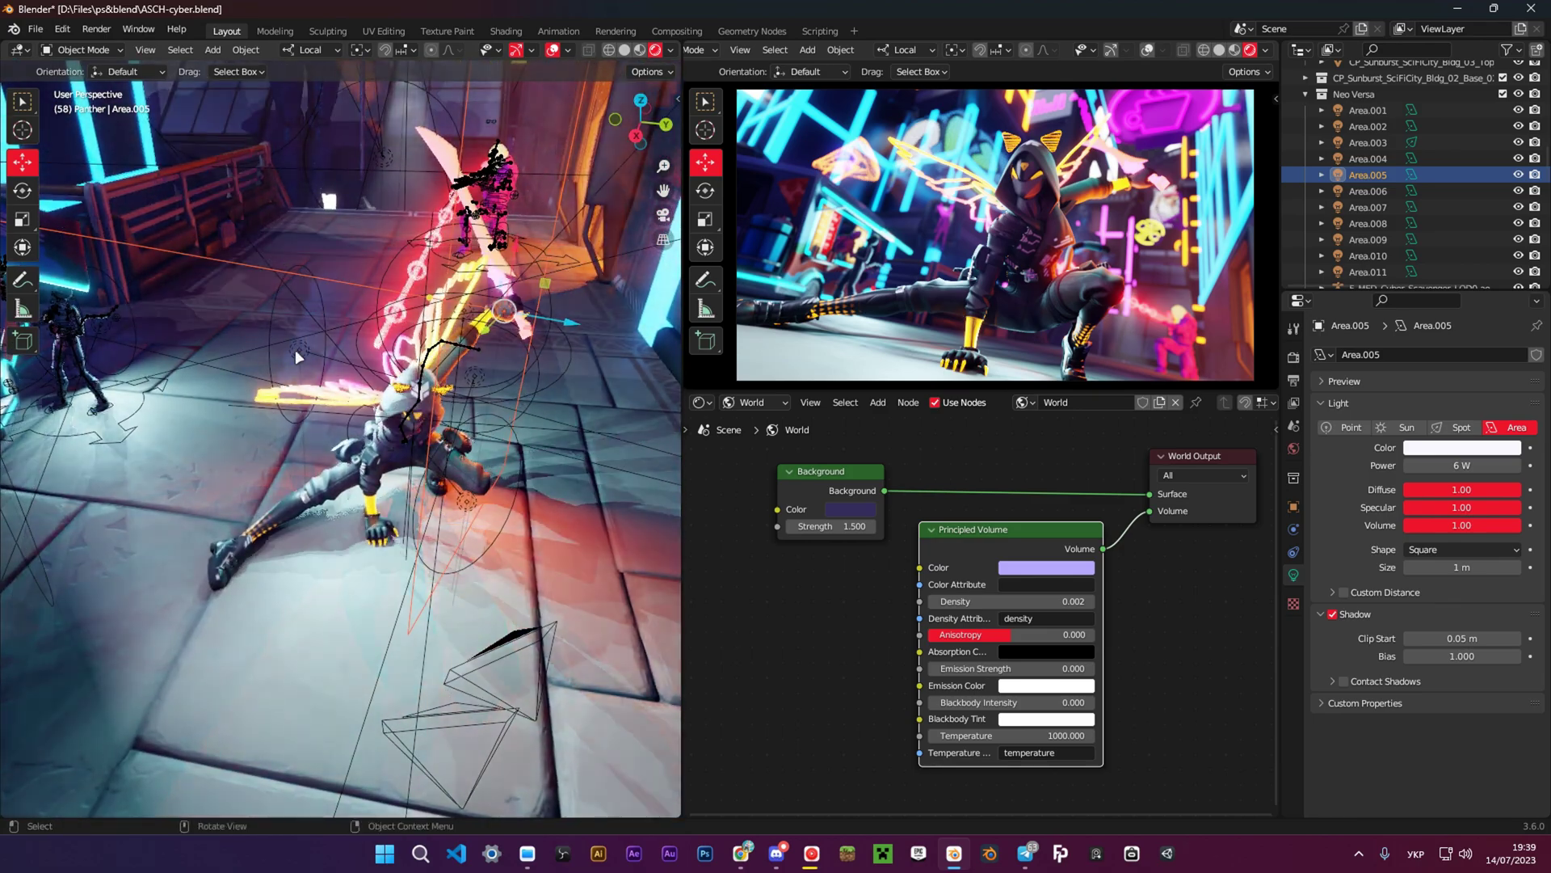
pyautogui.click(294, 347)
pyautogui.moveTo(437, 408); pyautogui.dragTo(435, 466, button='middle')
pyautogui.press('ctrl+Print')
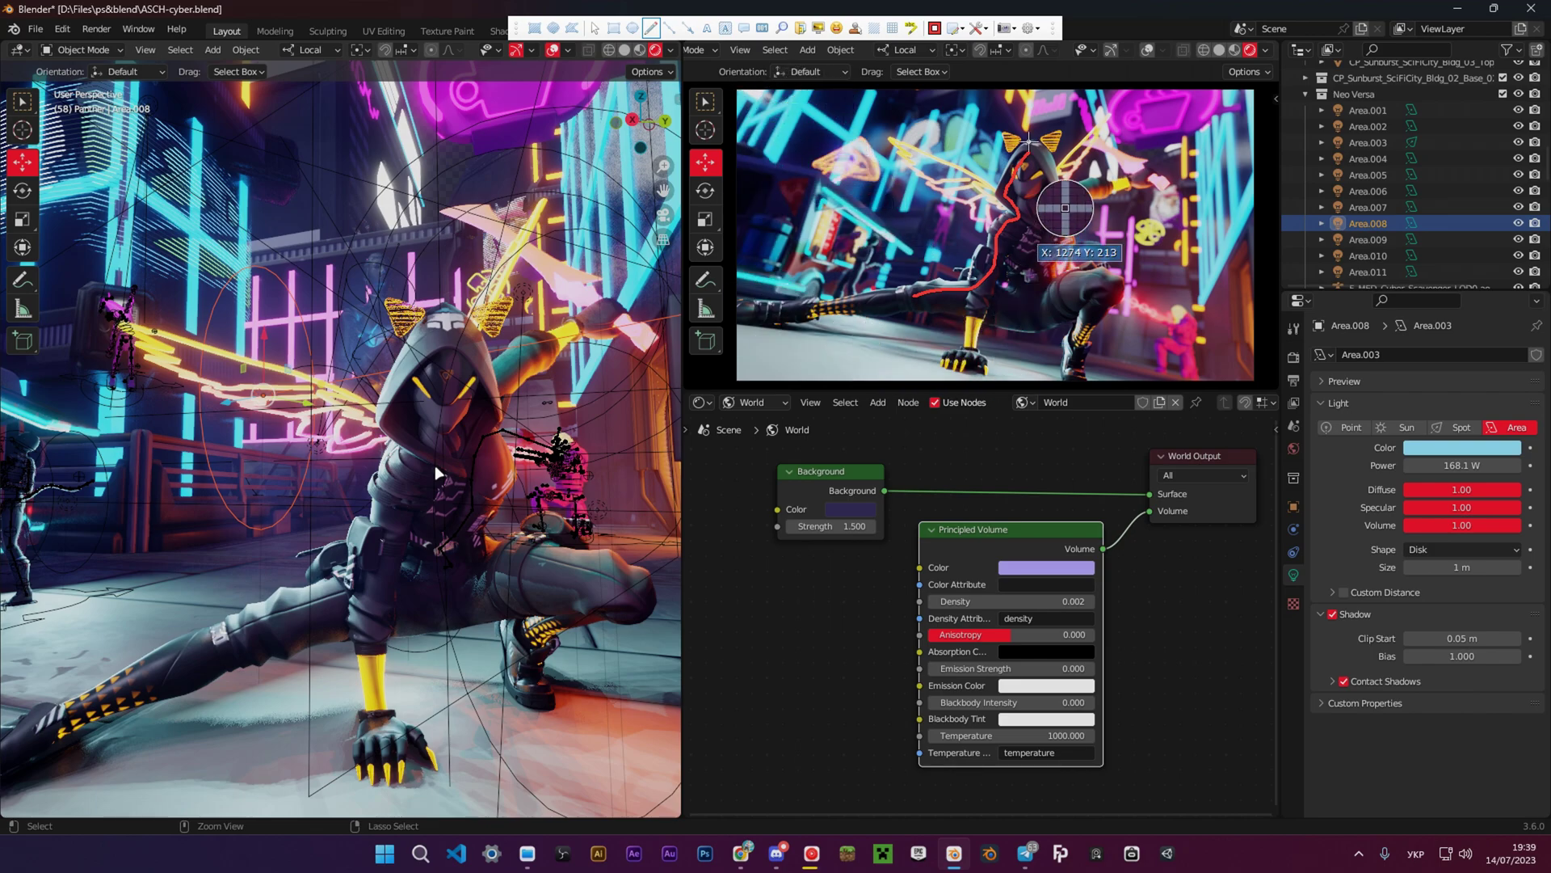
pyautogui.press('Escape')
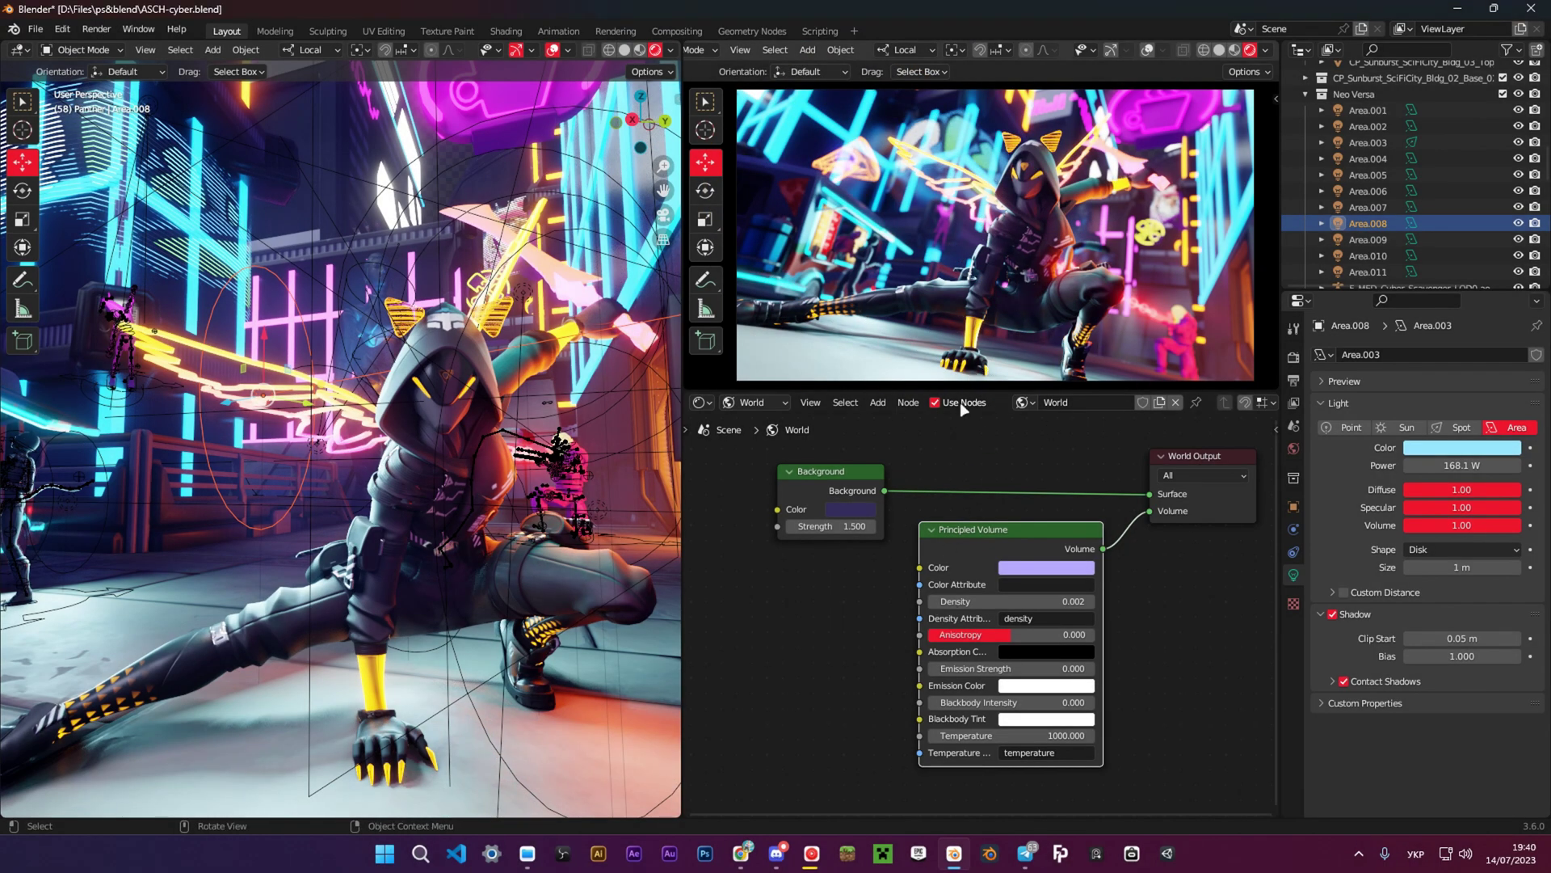
# Select the cyan spot light Area.003 above the crouching character and circle the background neon signs in the camera view on a temporary overlay.
pyautogui.press('ctrl+Print')
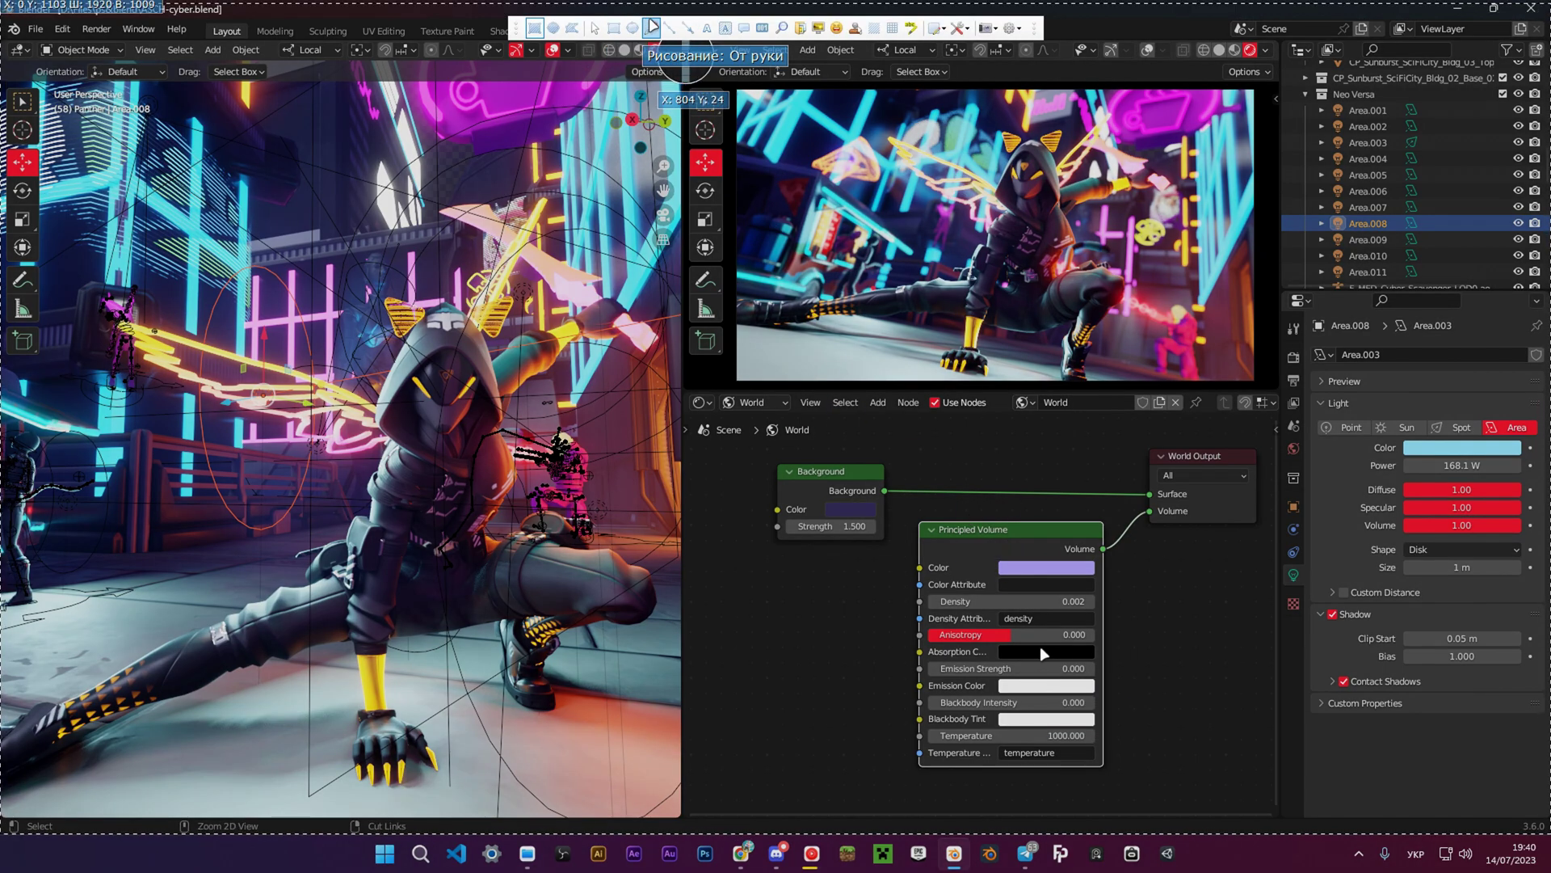
pyautogui.click(651, 26)
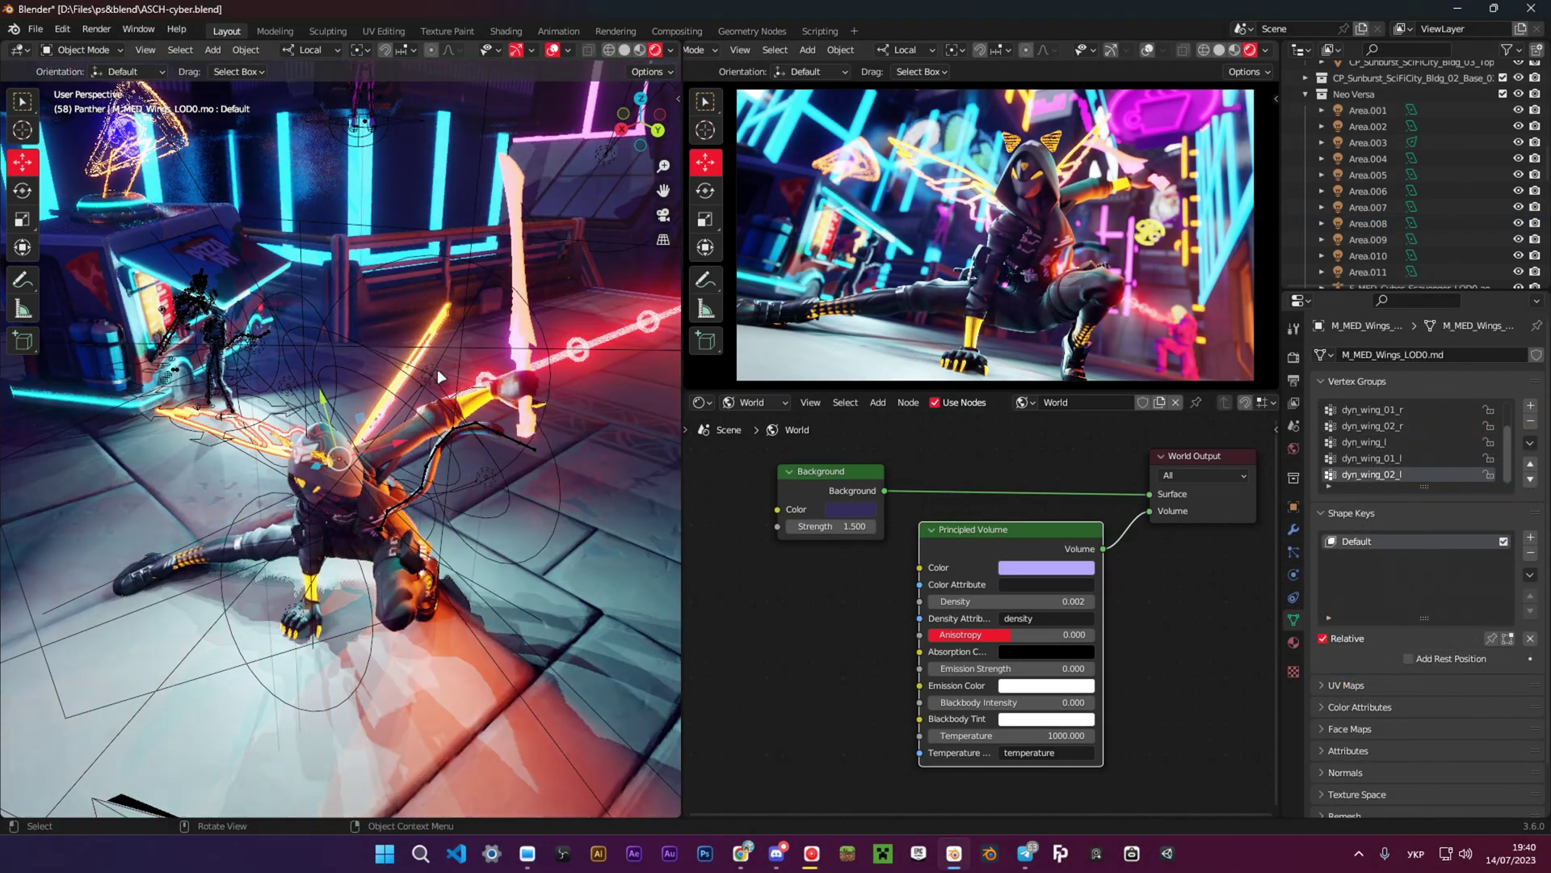
pyautogui.click(439, 375)
pyautogui.press('ctrl+Print')
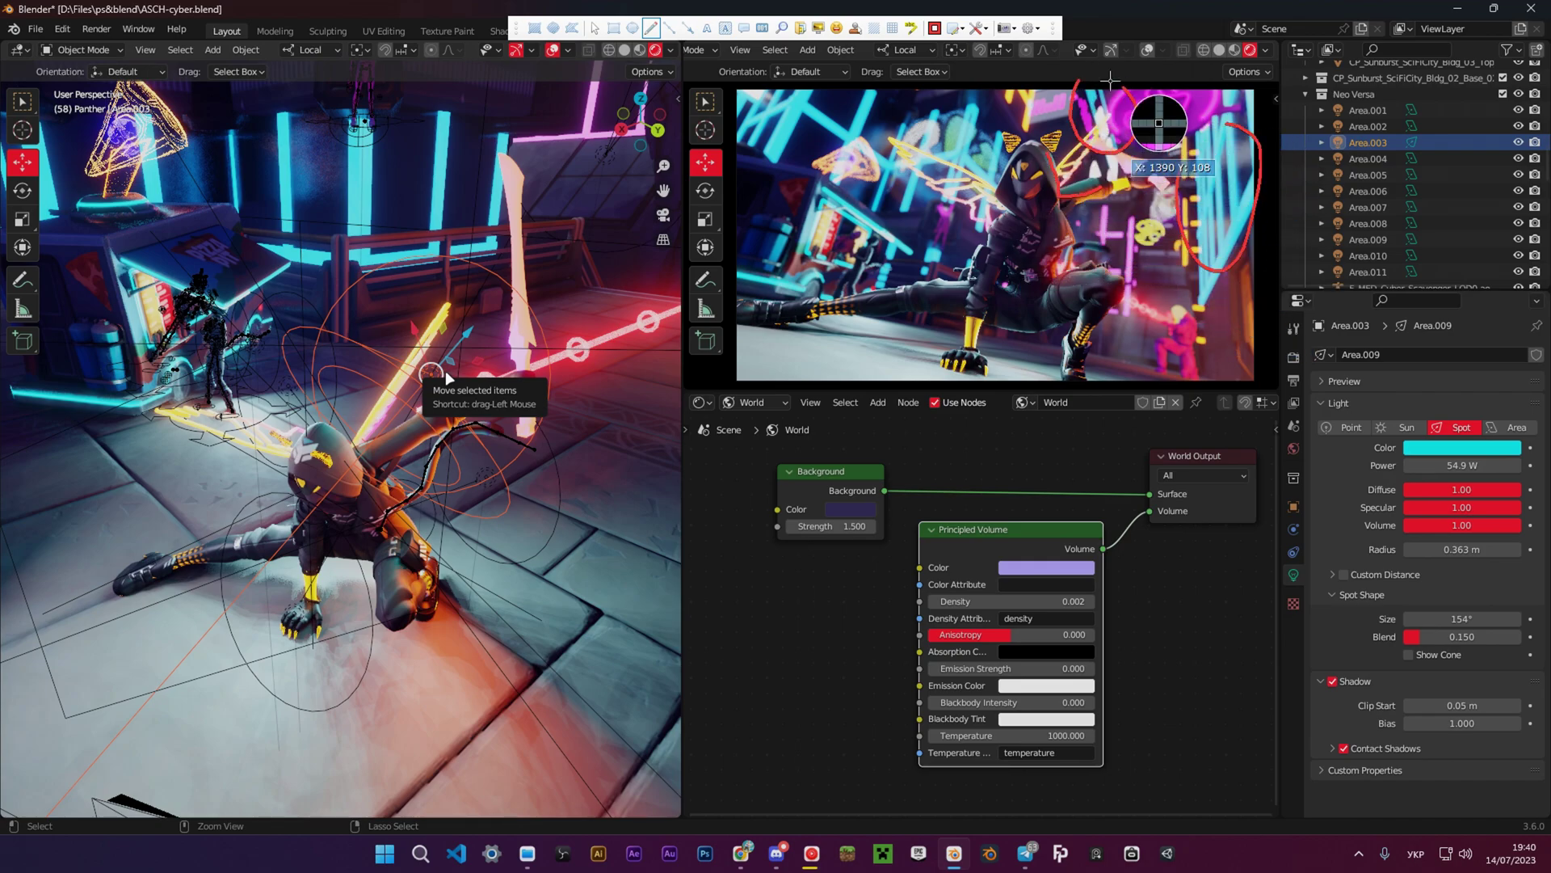
pyautogui.press('Escape')
# Select the orange disk light Area.004 and outline the areas it lights on the crouching character using a temporary screen overlay.
pyautogui.scroll(4, 388, 428)
pyautogui.moveTo(494, 518); pyautogui.dragTo(533, 504, button='middle')
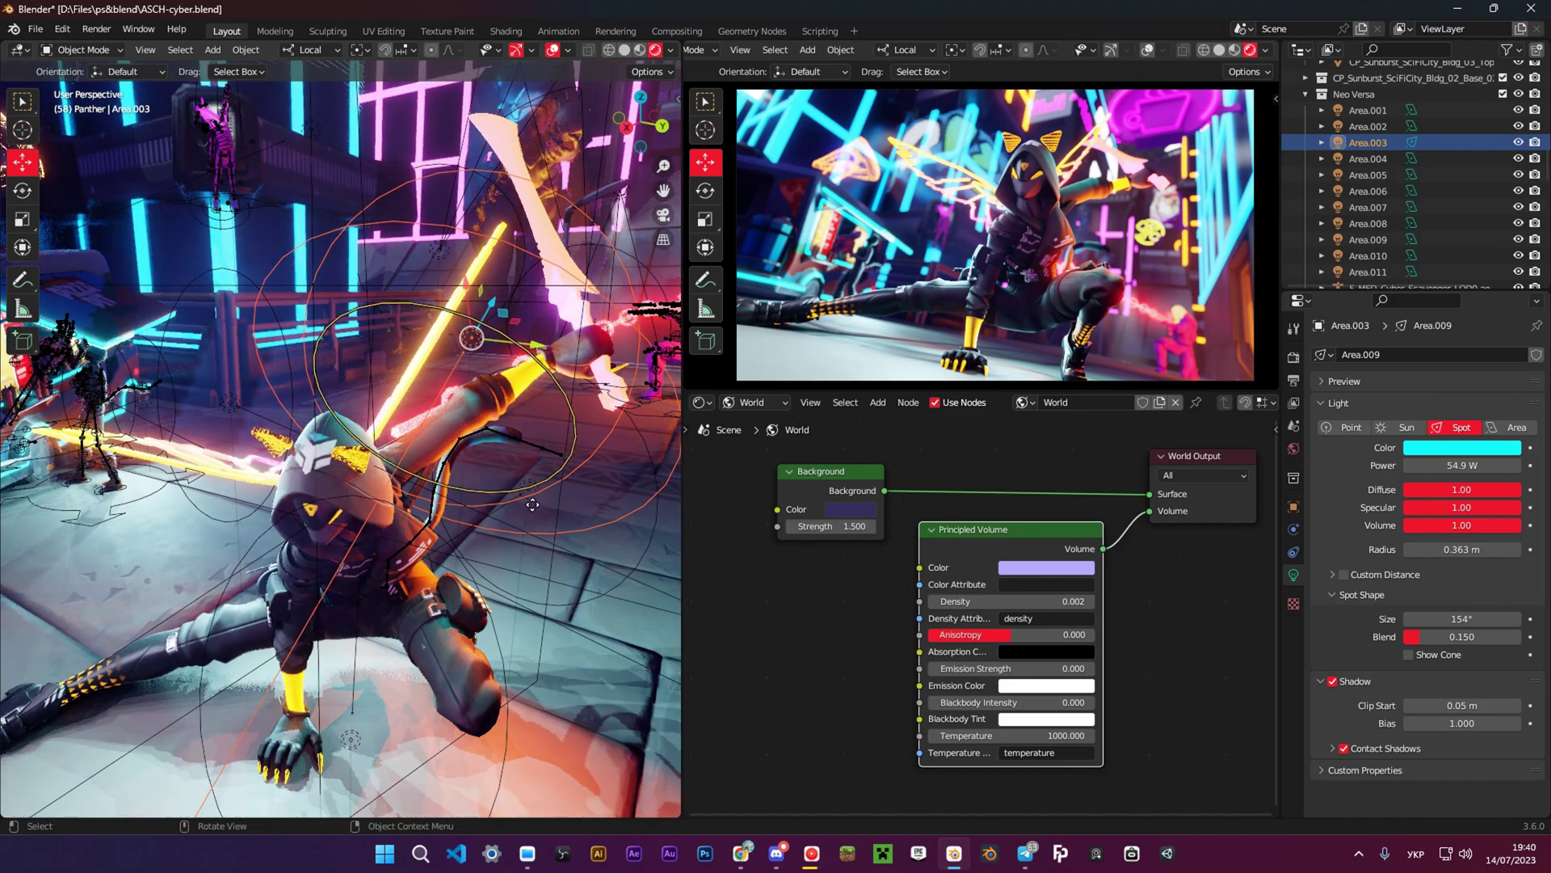
pyautogui.click(527, 479)
pyautogui.moveTo(426, 608); pyautogui.dragTo(364, 583, button='middle')
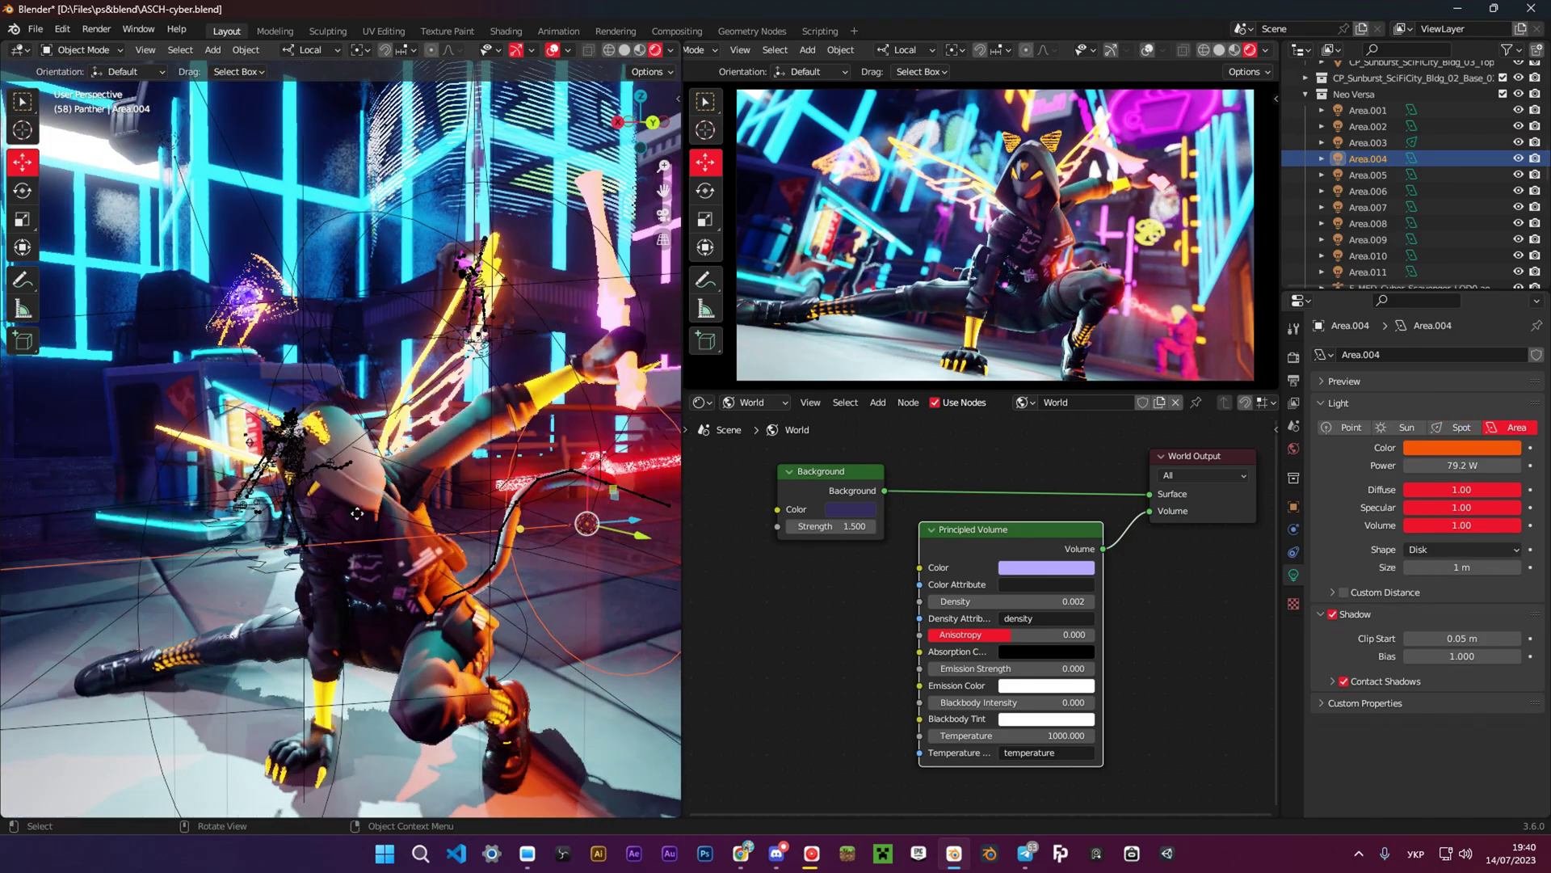
pyautogui.press('ctrl+Print')
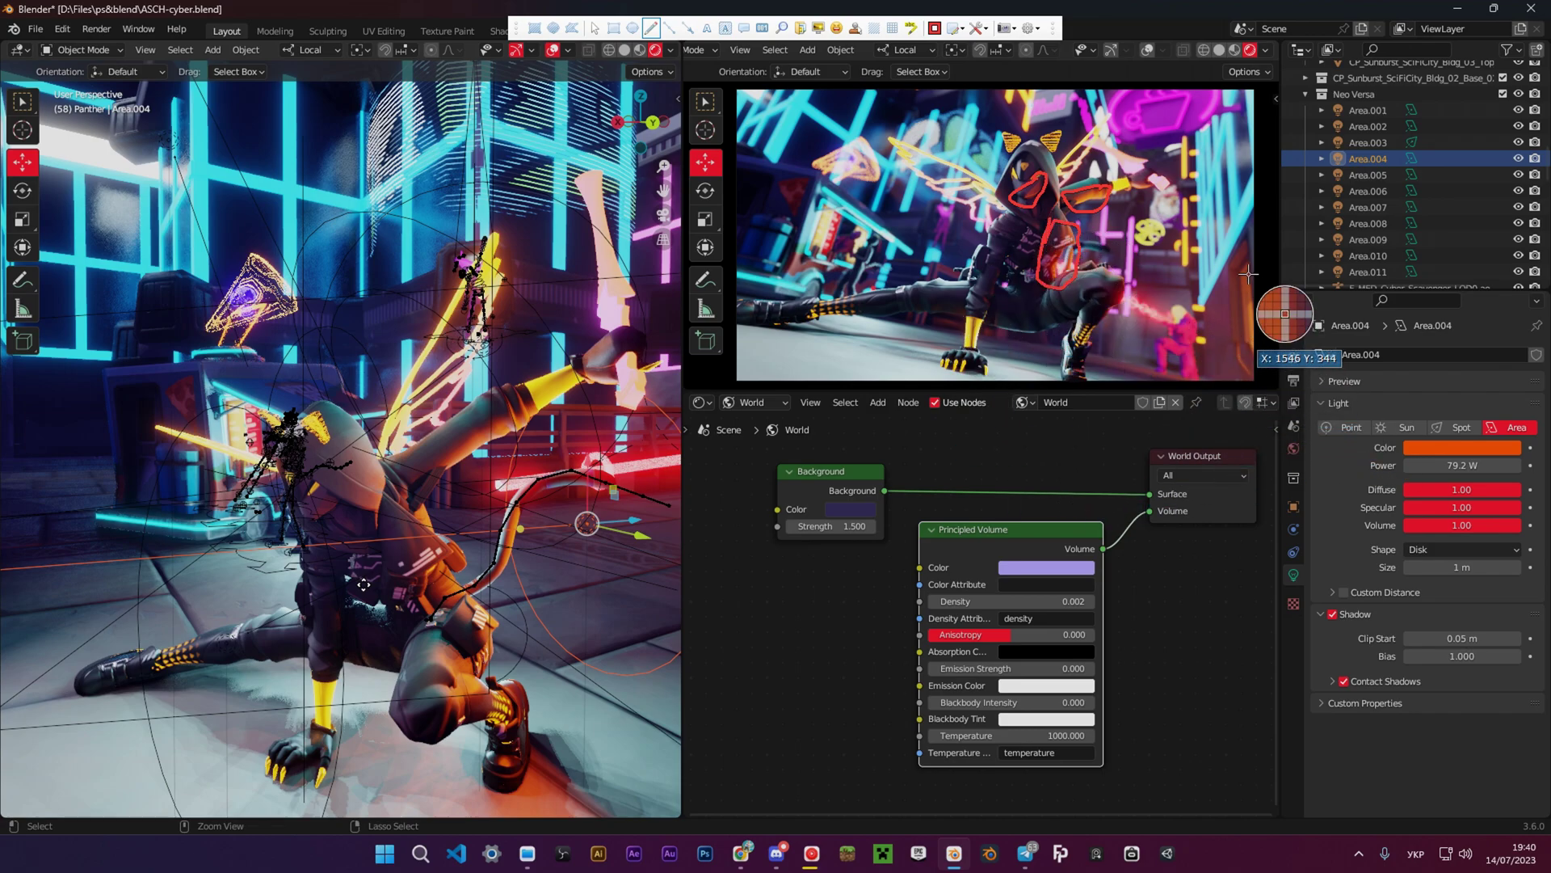
pyautogui.press('Escape')
# Select the pink disk light Area.009 in front of the crouching character and switch its visibility off and on to compare its effect.
pyautogui.moveTo(465, 470); pyautogui.dragTo(553, 509, button='middle')
pyautogui.keyDown('shift'); pyautogui.moveTo(372, 340); pyautogui.dragTo(517, 370, button='middle'); pyautogui.keyUp('shift')
pyautogui.moveTo(568, 541); pyautogui.dragTo(453, 501, button='middle')
pyautogui.scroll(-3, 477, 572)
pyautogui.click(478, 511)
pyautogui.click(478, 511)
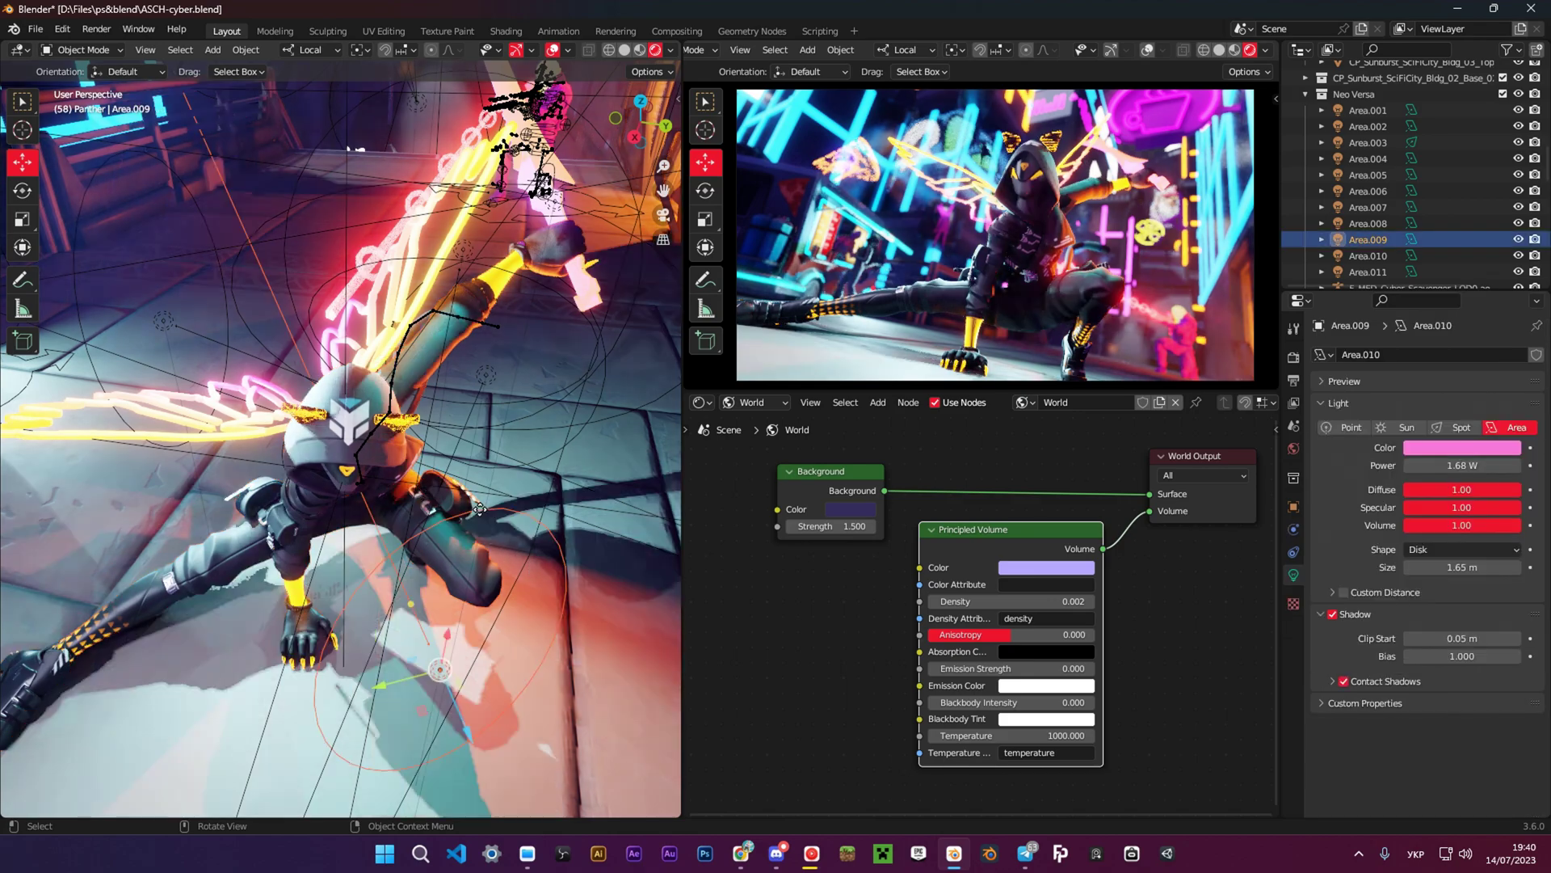
pyautogui.moveTo(620, 496); pyautogui.dragTo(514, 483, button='middle')
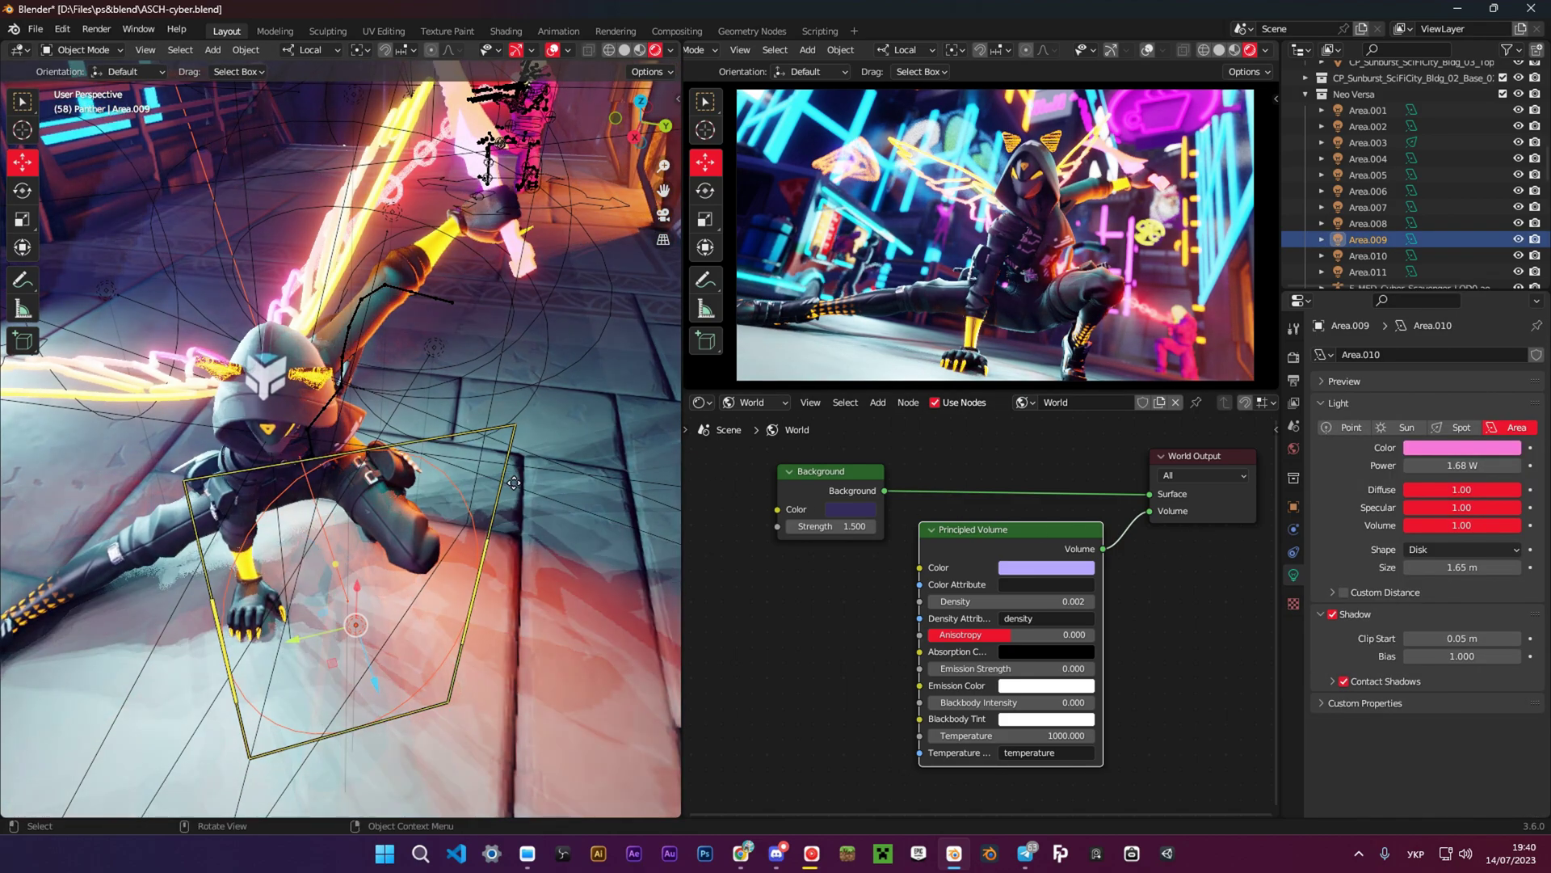
pyautogui.click(1518, 240)
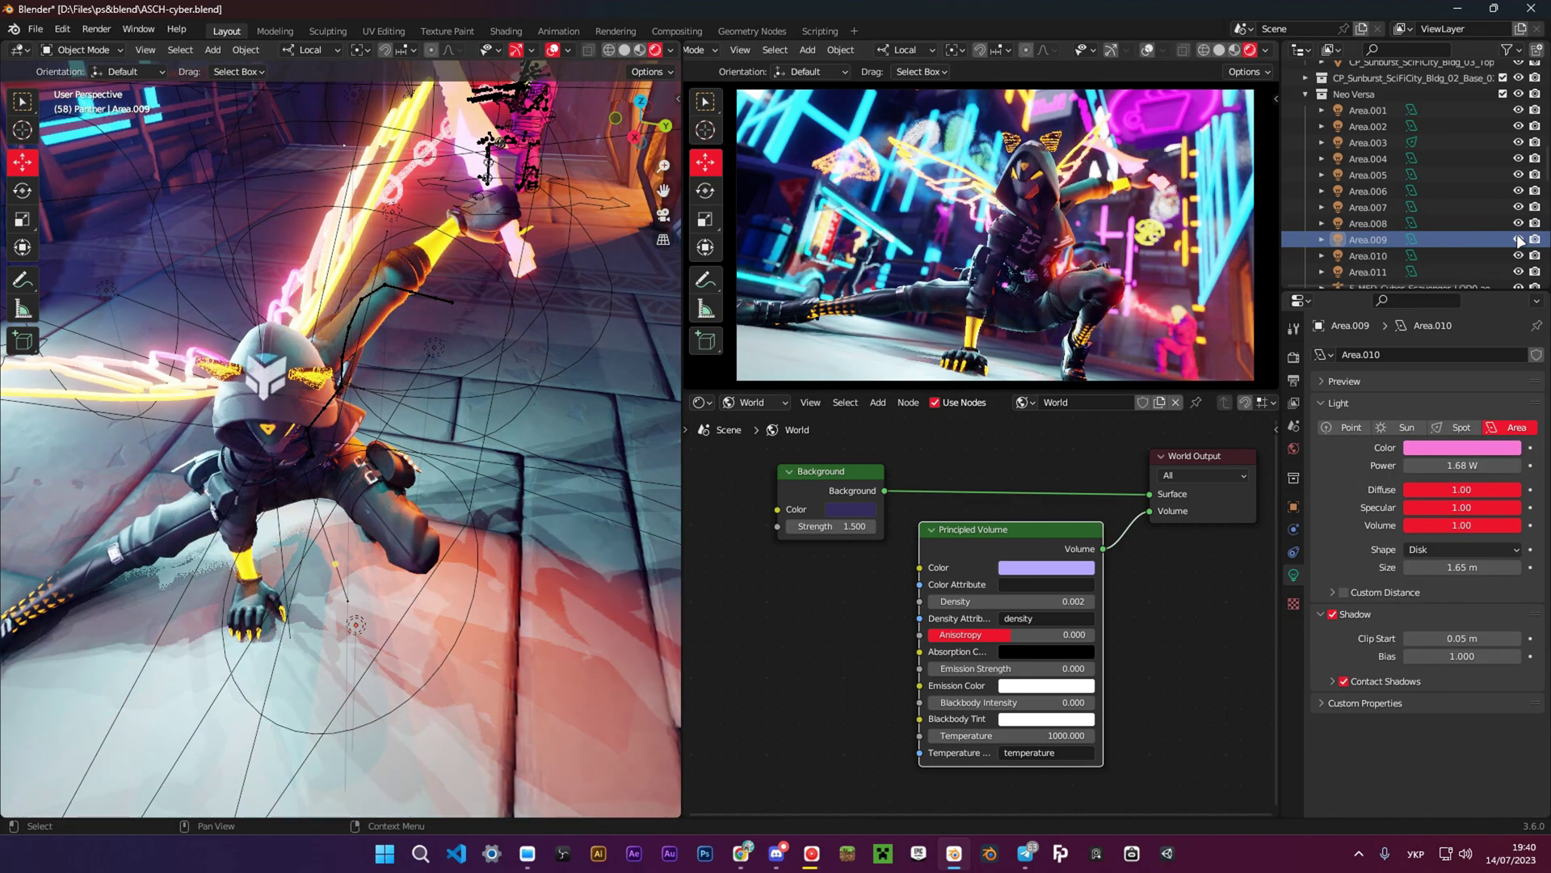
pyautogui.click(1519, 239)
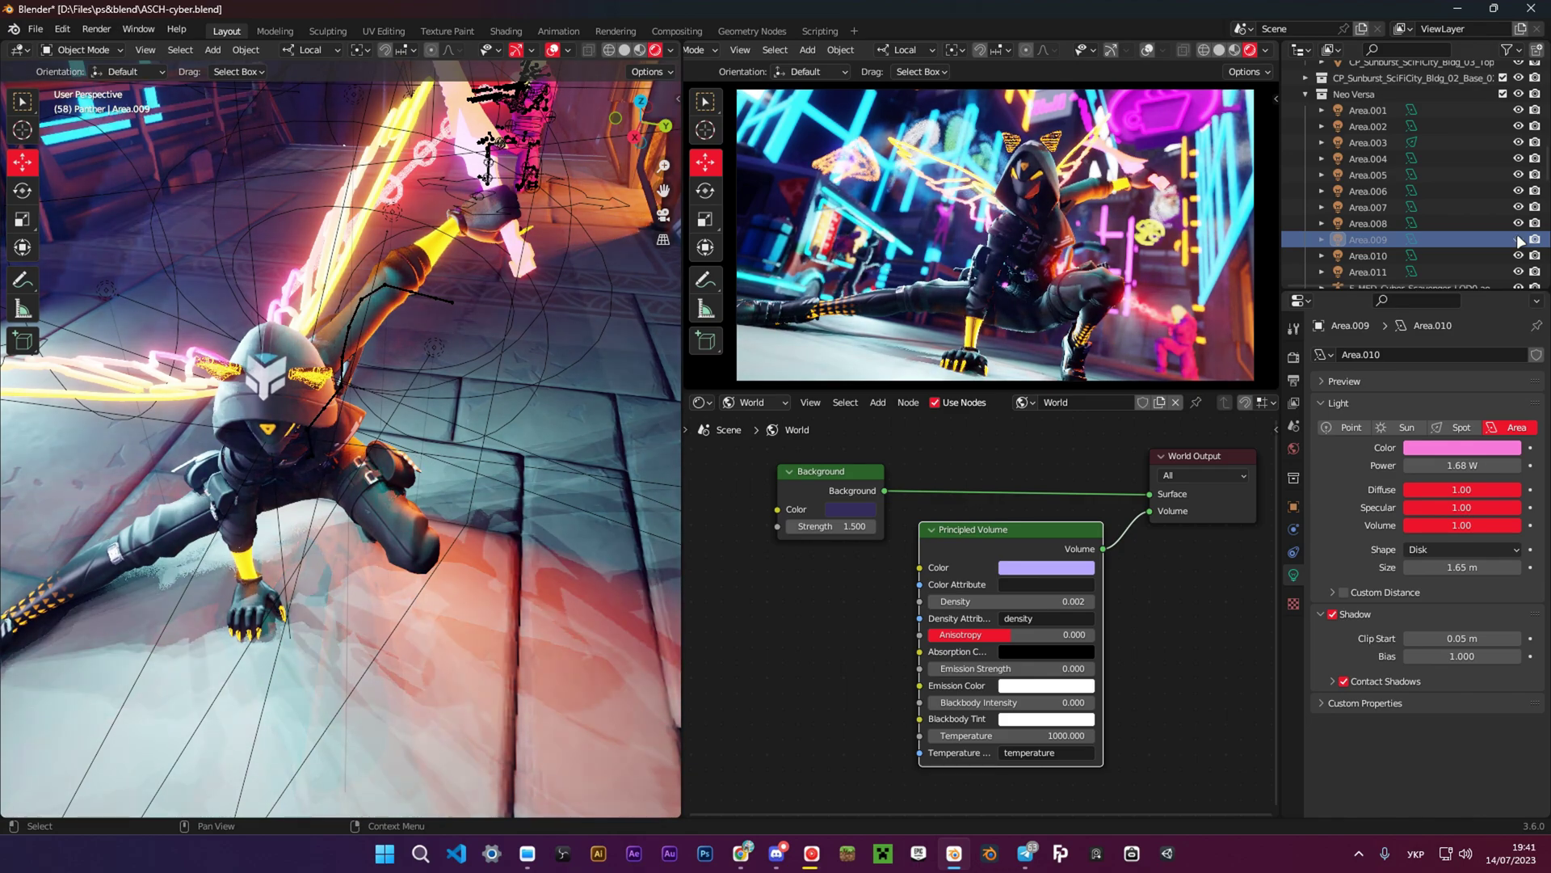
pyautogui.click(1518, 239)
pyautogui.click(1518, 239)
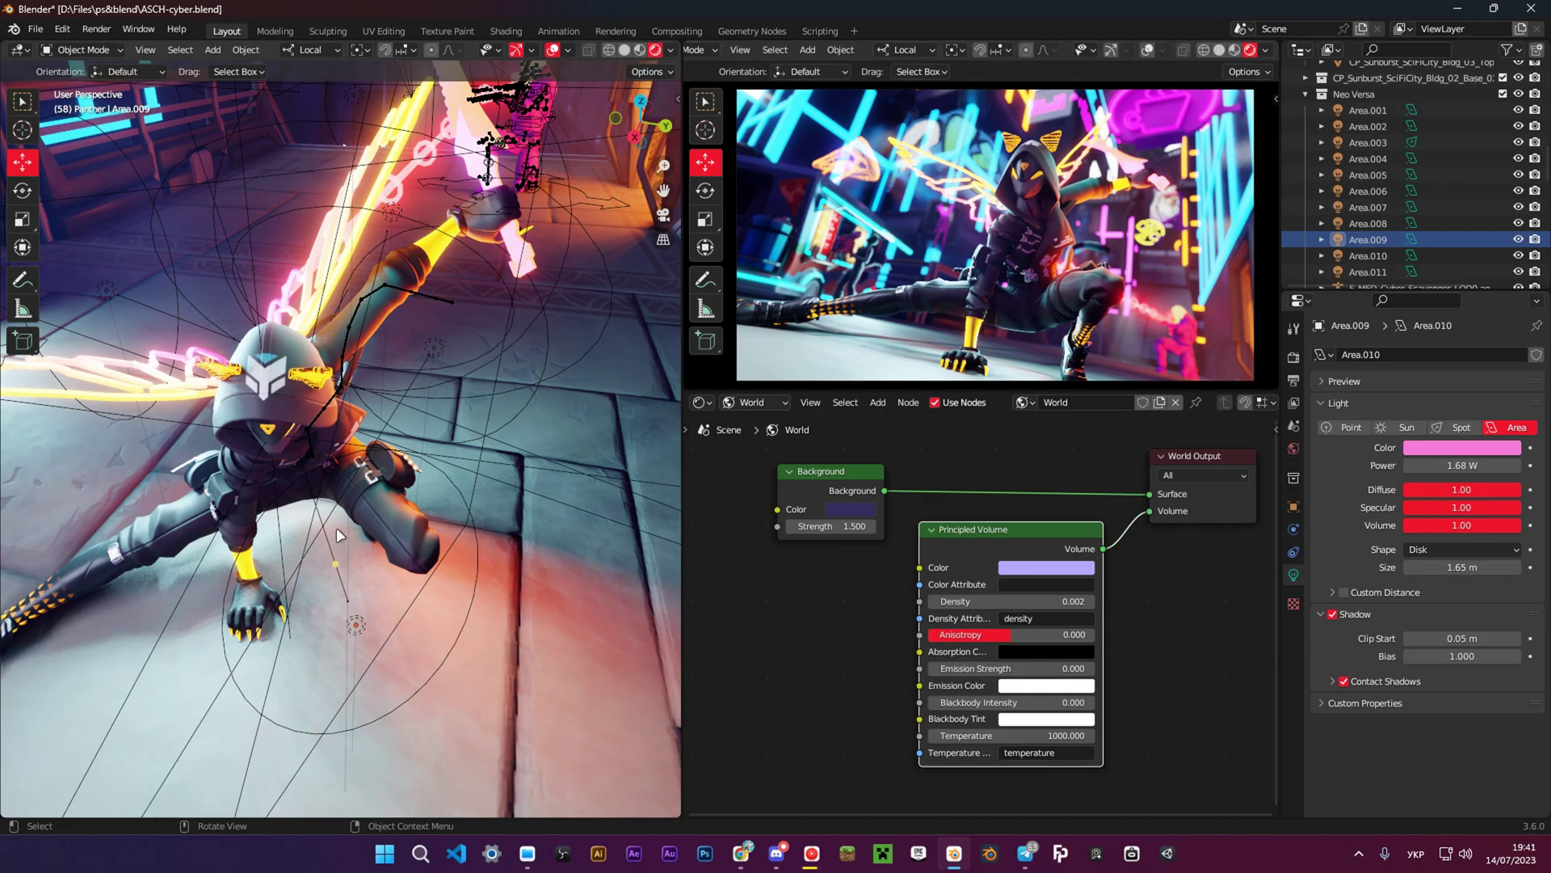
# Select the white square light Area.005 behind the crouching character and toggle its visibility to compare its effect.
pyautogui.moveTo(349, 489); pyautogui.dragTo(396, 255, button='middle')
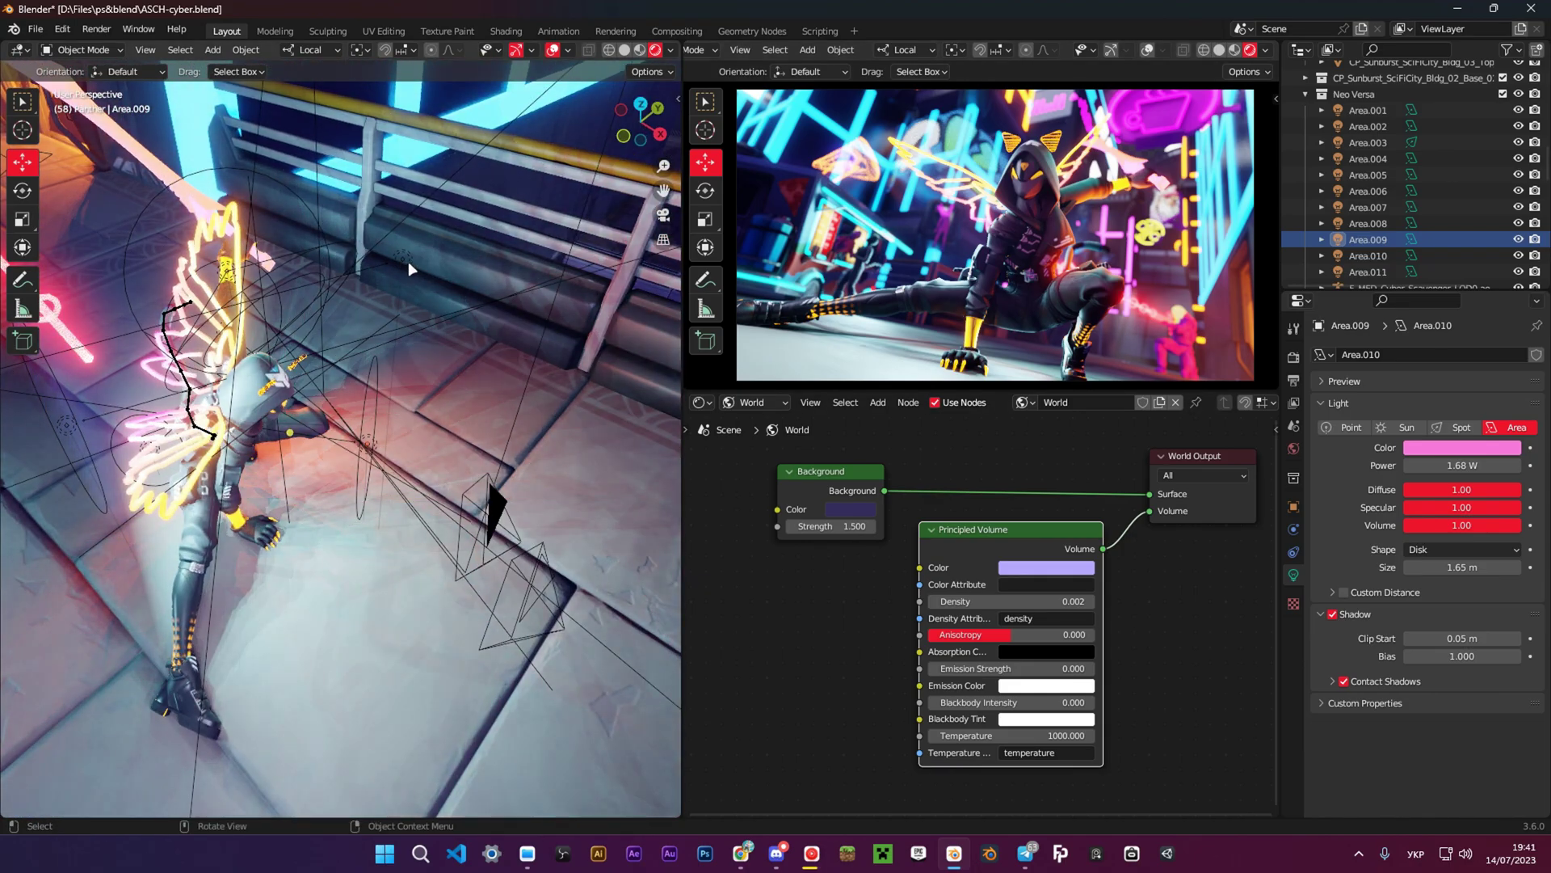
pyautogui.click(407, 259)
pyautogui.moveTo(214, 455); pyautogui.dragTo(101, 408, button='middle')
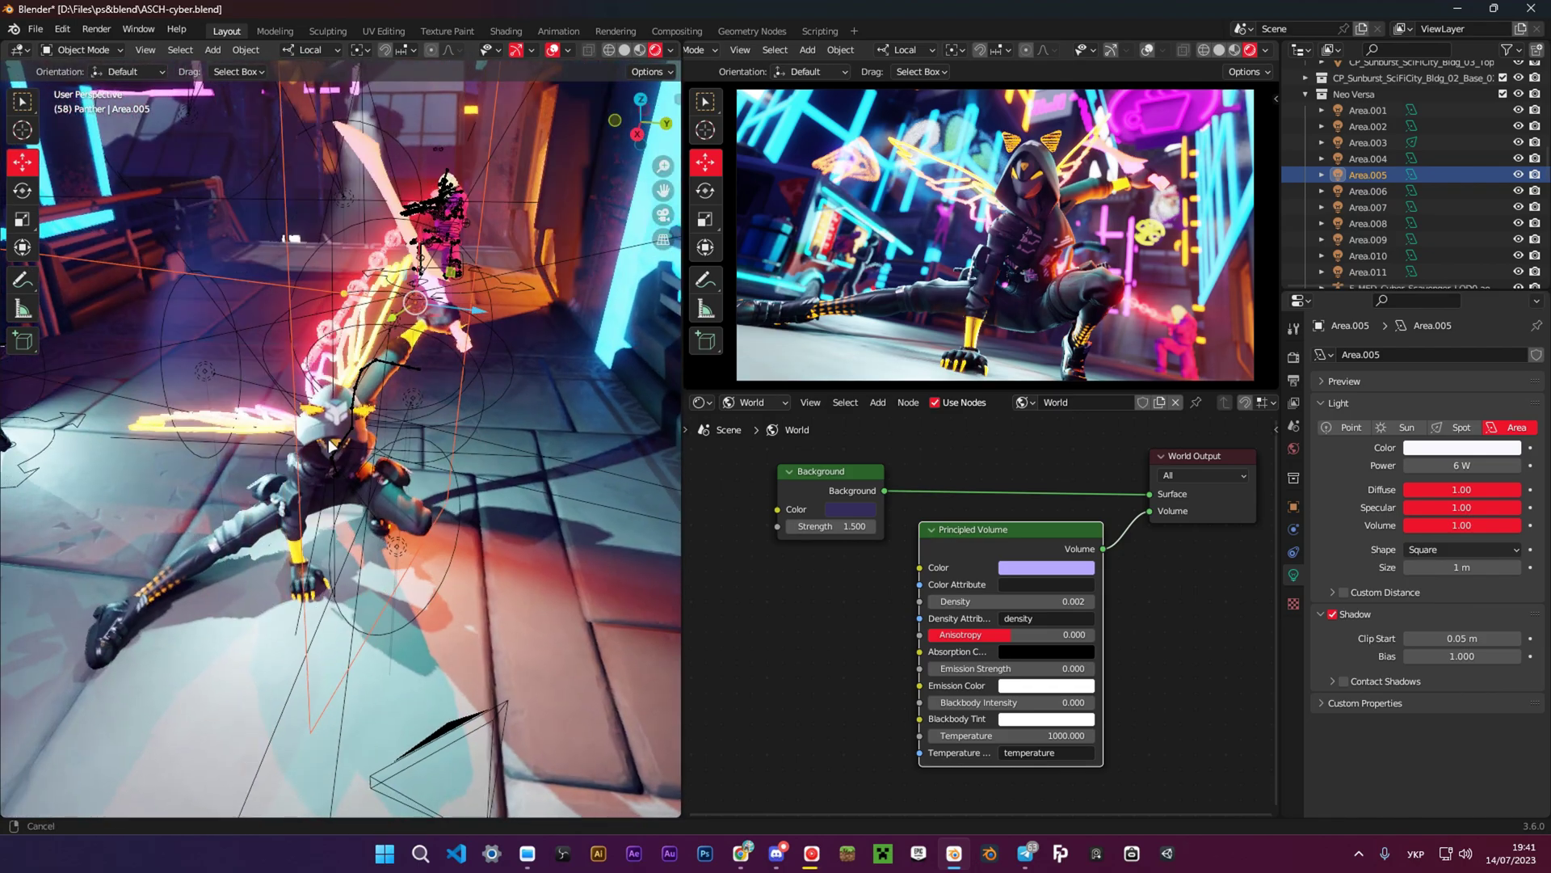
pyautogui.click(1518, 174)
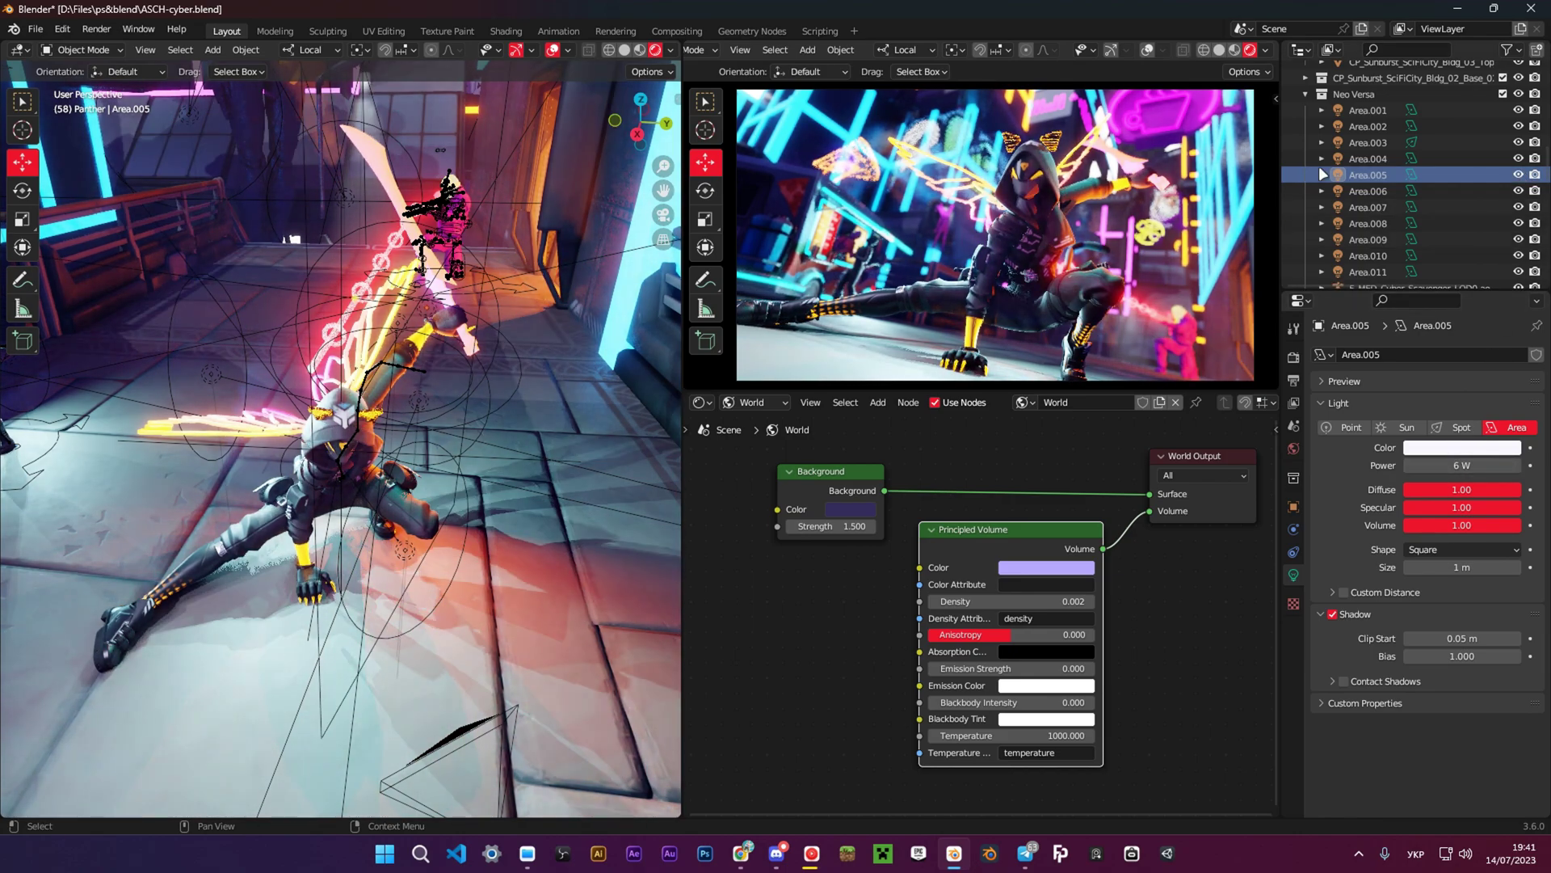
# Select the light-blue disk light Area.007 and outline the lit leg area in the camera view on a temporary overlay.
pyautogui.moveTo(356, 423); pyautogui.dragTo(338, 505, button='middle')
pyautogui.click(527, 635)
pyautogui.moveTo(527, 634); pyautogui.dragTo(407, 548, button='middle')
pyautogui.press('ctrl+Print')
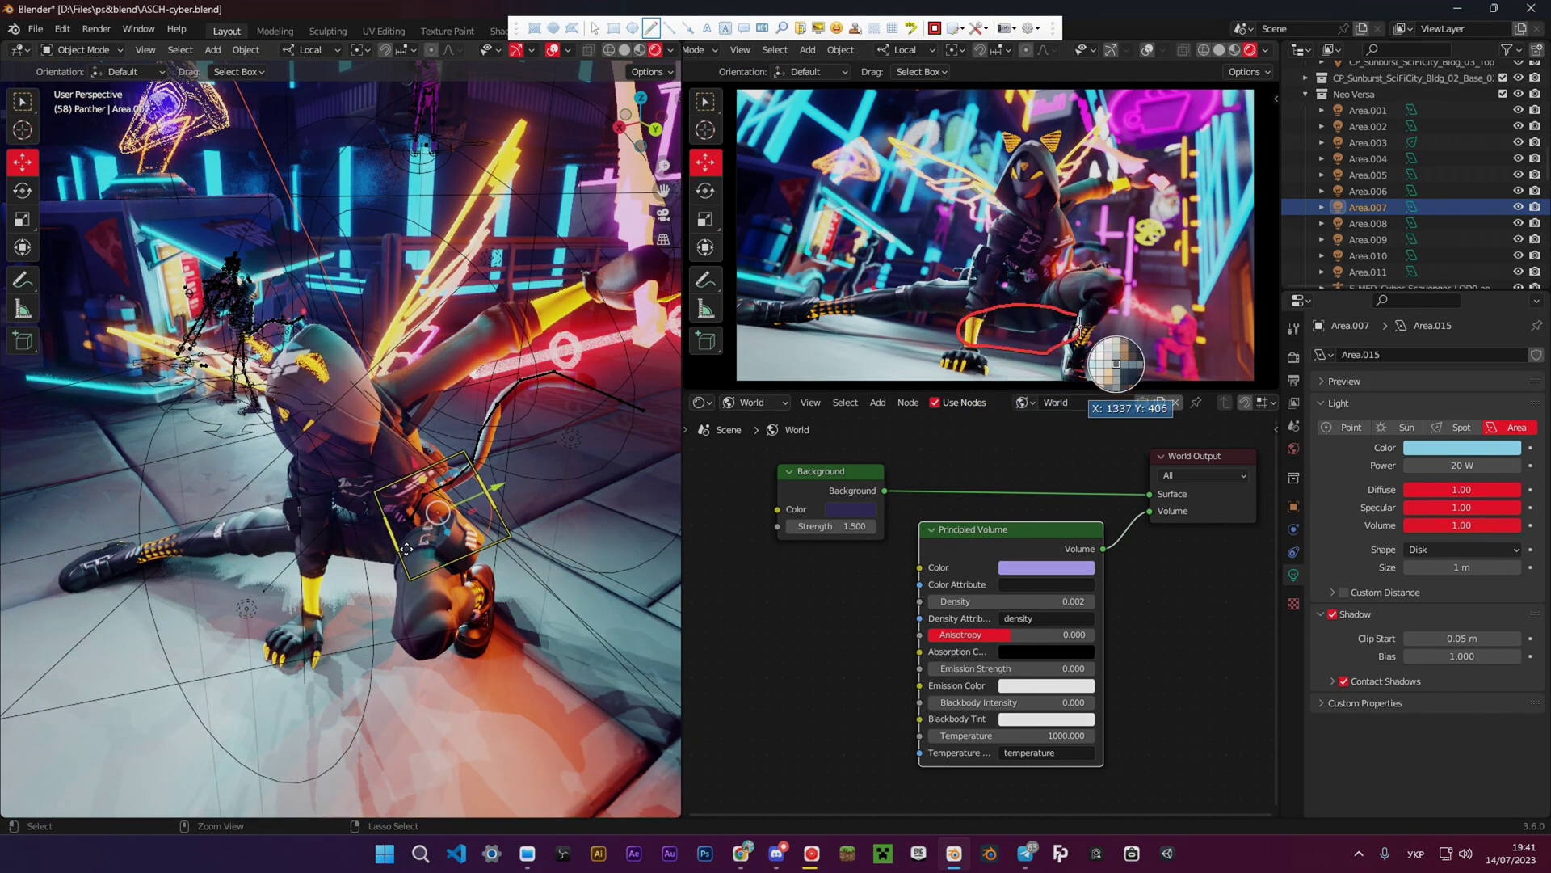
pyautogui.press('Escape')
# Examine the neon city from above along with the World Background node's color and strength.
pyautogui.moveTo(408, 409)
pyautogui.mouseDown(button='middle')
pyautogui.moveTo(432, 454)
pyautogui.moveTo(477, 373)
pyautogui.mouseUp(button='middle')
pyautogui.scroll(-5, 432, 454)
pyautogui.keyDown('shift'); pyautogui.moveTo(452, 315); pyautogui.dragTo(590, 580, button='middle'); pyautogui.keyUp('shift')
pyautogui.scroll(4, 869, 493)
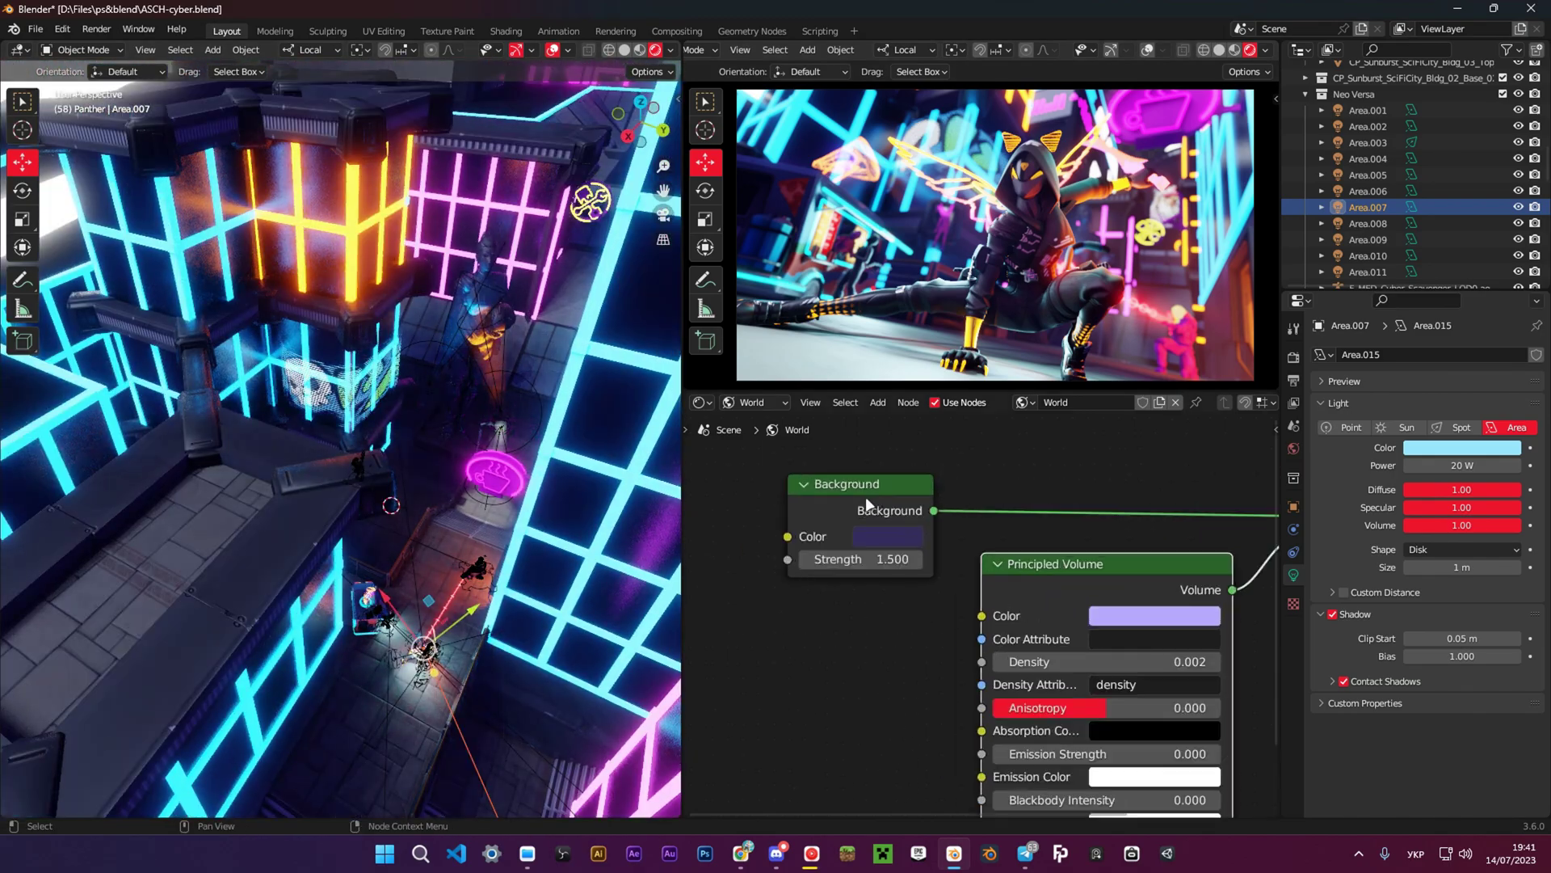
pyautogui.moveTo(877, 492); pyautogui.dragTo(958, 536, button='middle')
pyautogui.scroll(-1, 855, 540)
pyautogui.scroll(2, 943, 515)
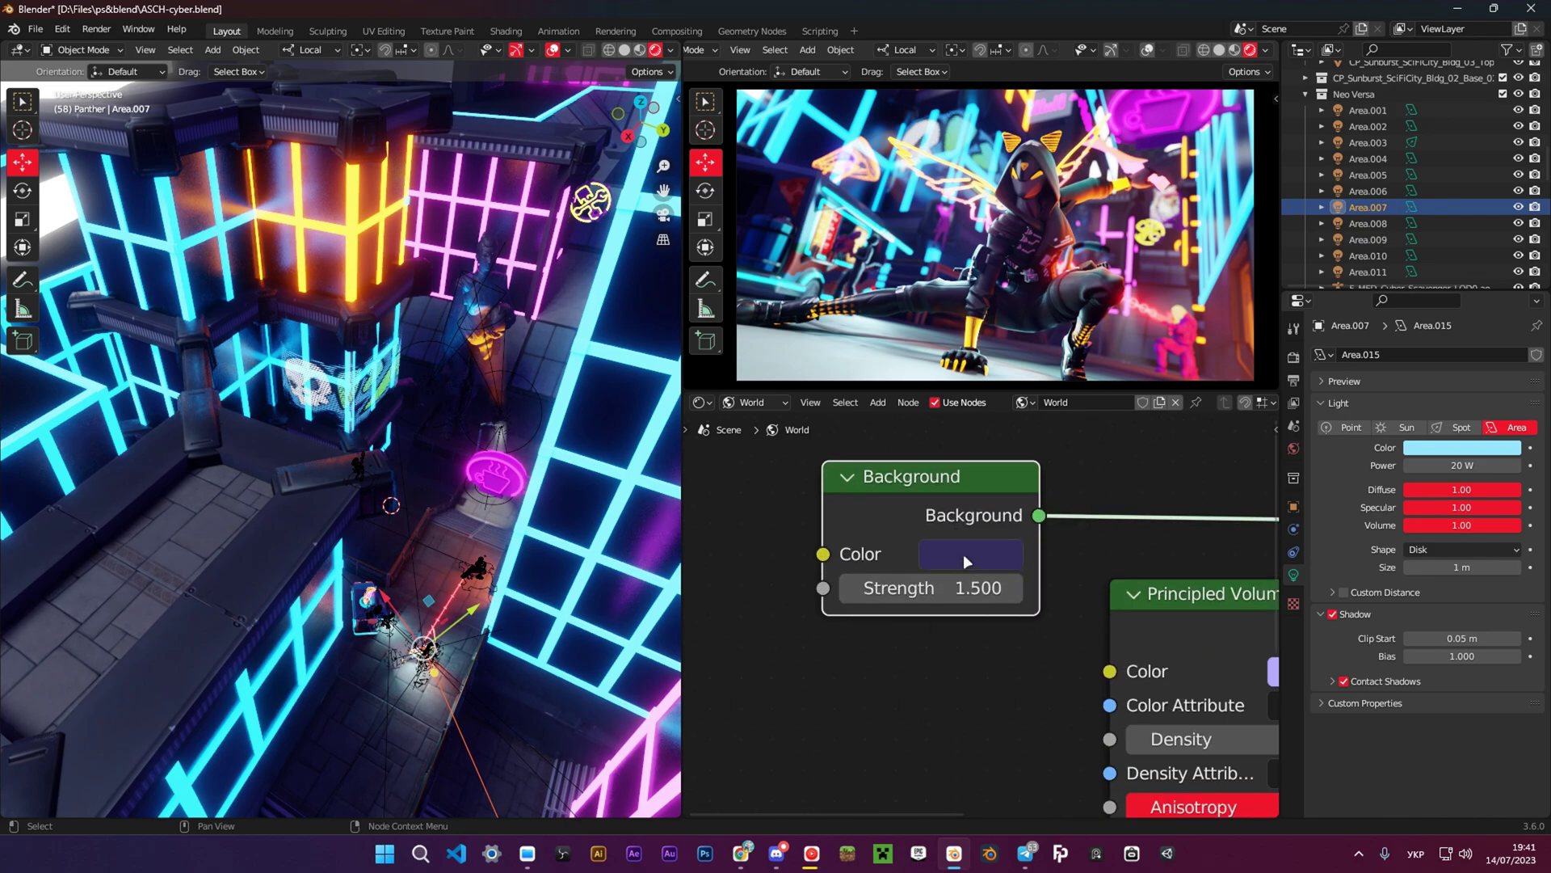
pyautogui.click(963, 554)
pyautogui.click(1003, 564)
pyautogui.click(1136, 368)
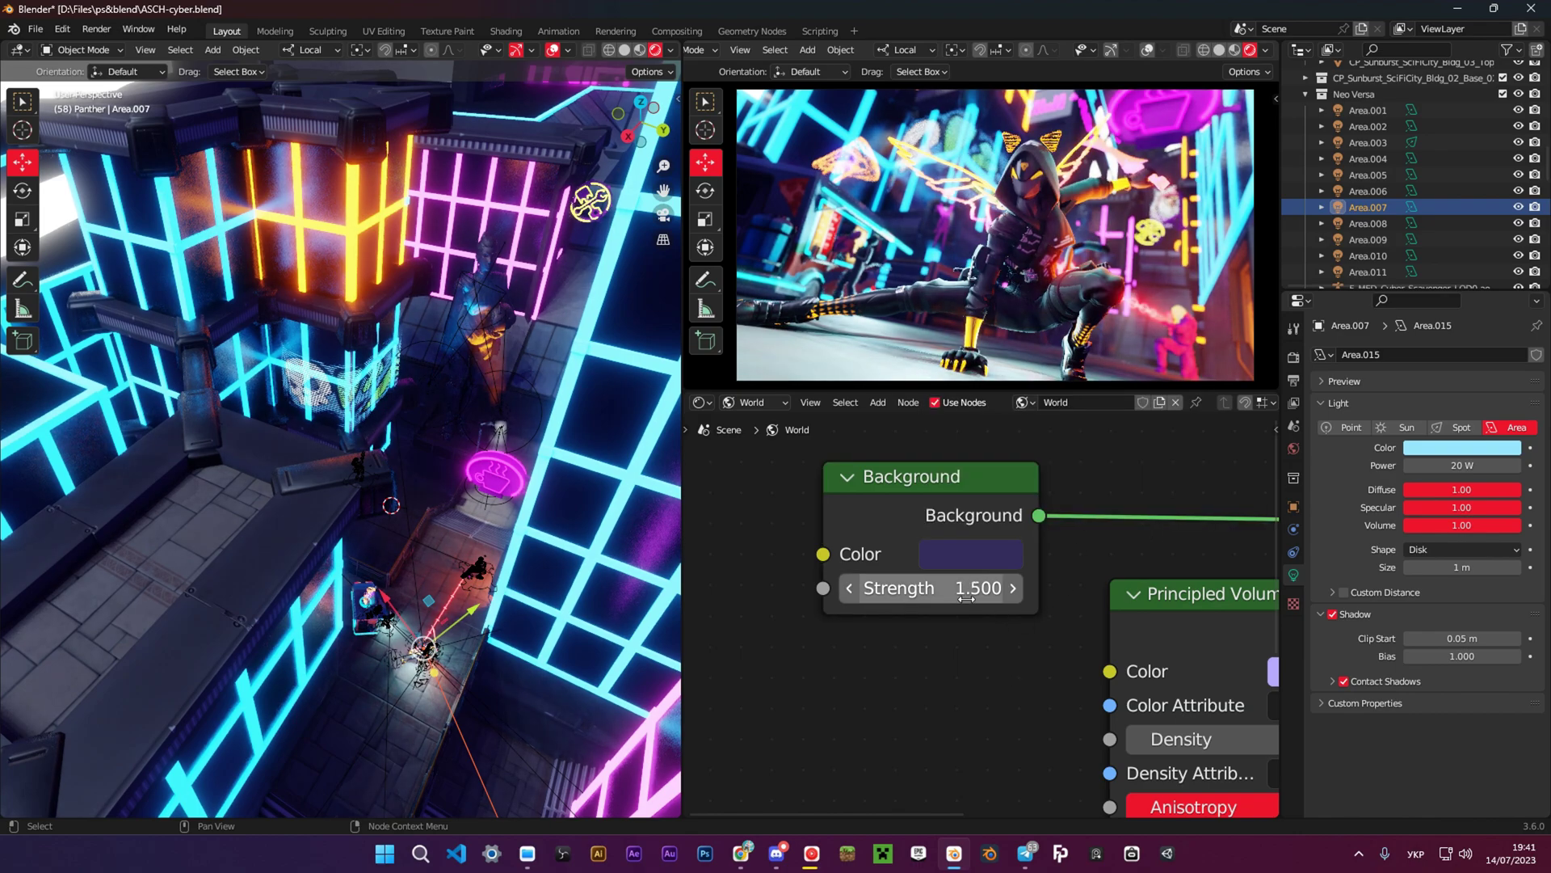
# Examine the World's Principled Volume color and density settings and the haze around the neon buildings.
pyautogui.moveTo(1268, 608); pyautogui.dragTo(931, 464, button='middle')
pyautogui.scroll(-2, 990, 468)
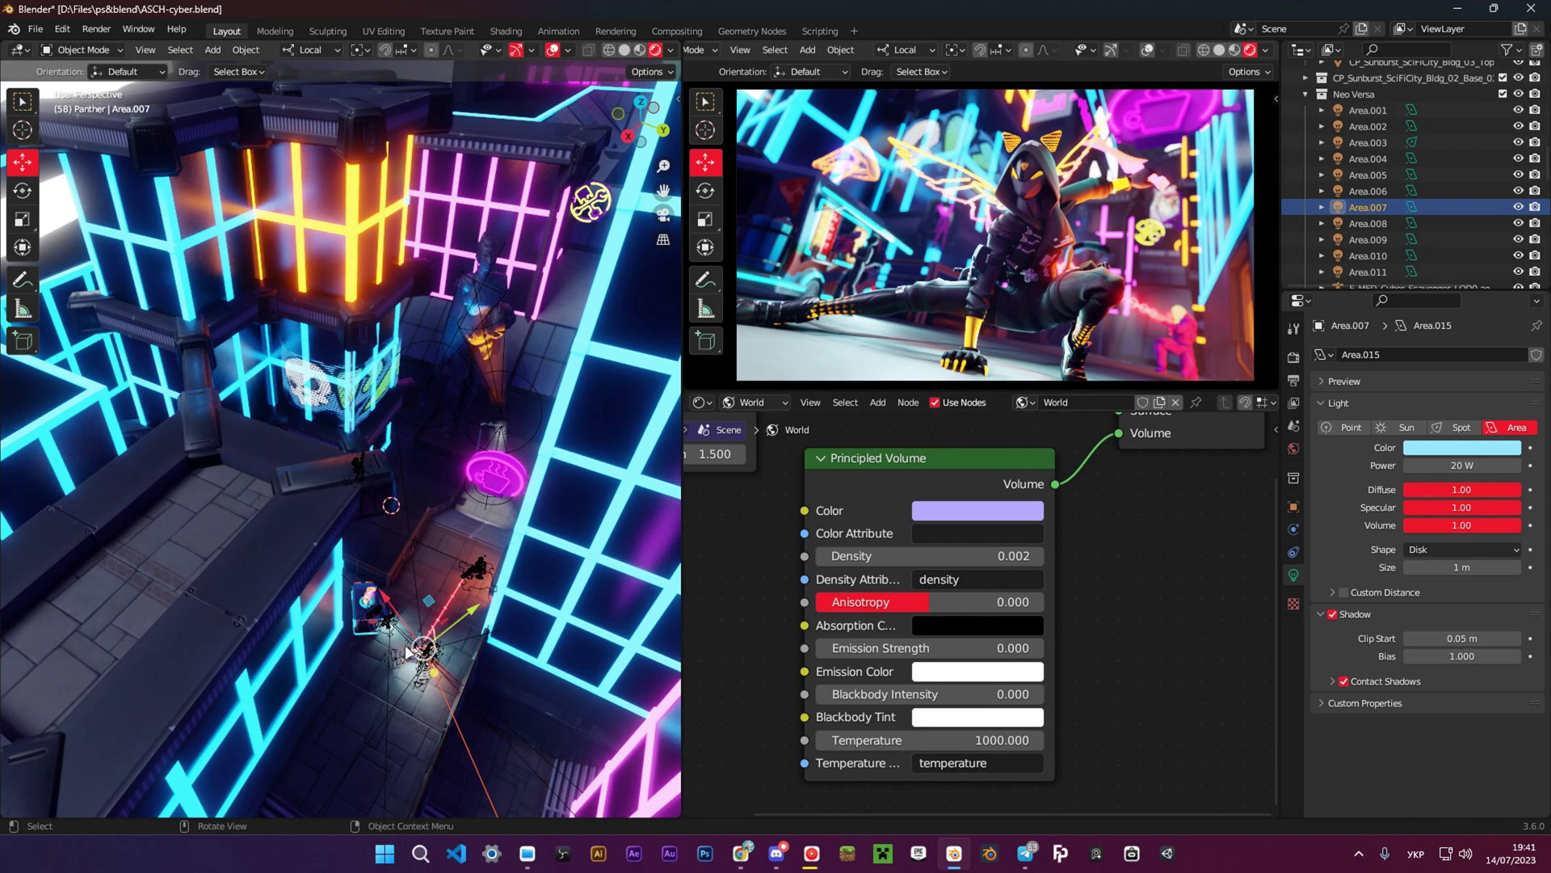
pyautogui.moveTo(498, 560)
pyautogui.mouseDown(button='middle')
pyautogui.moveTo(496, 521)
pyautogui.moveTo(494, 564)
pyautogui.mouseUp(button='middle')
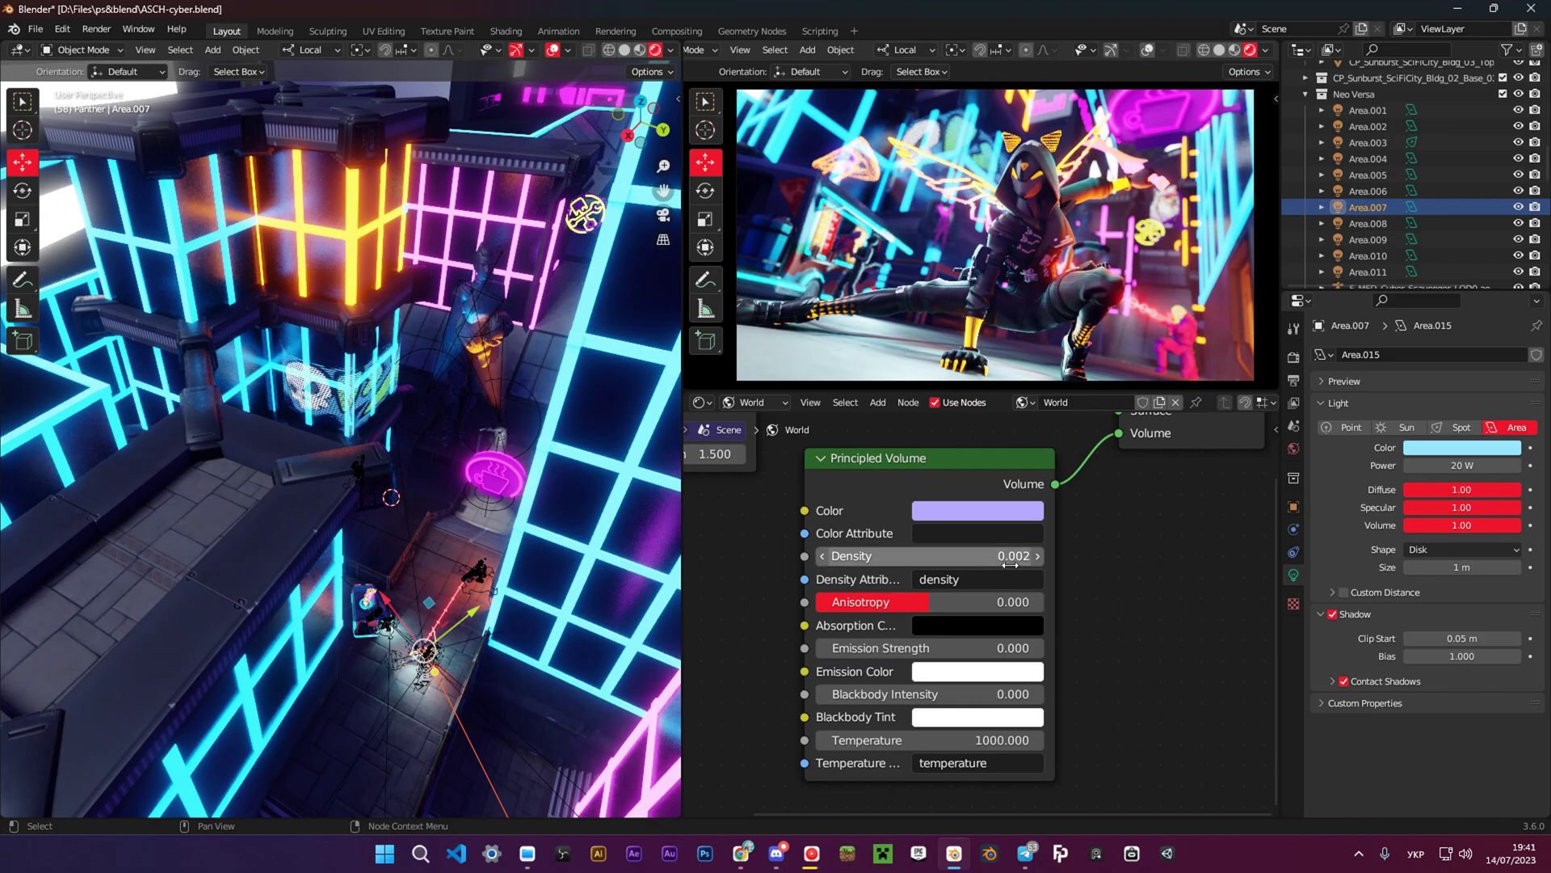
pyautogui.moveTo(494, 595)
pyautogui.mouseDown(button='middle')
pyautogui.moveTo(372, 671)
pyautogui.moveTo(380, 658)
pyautogui.moveTo(486, 707)
pyautogui.moveTo(478, 575)
pyautogui.mouseUp(button='middle')
pyautogui.scroll(4, 401, 637)
pyautogui.scroll(-1, 968, 476)
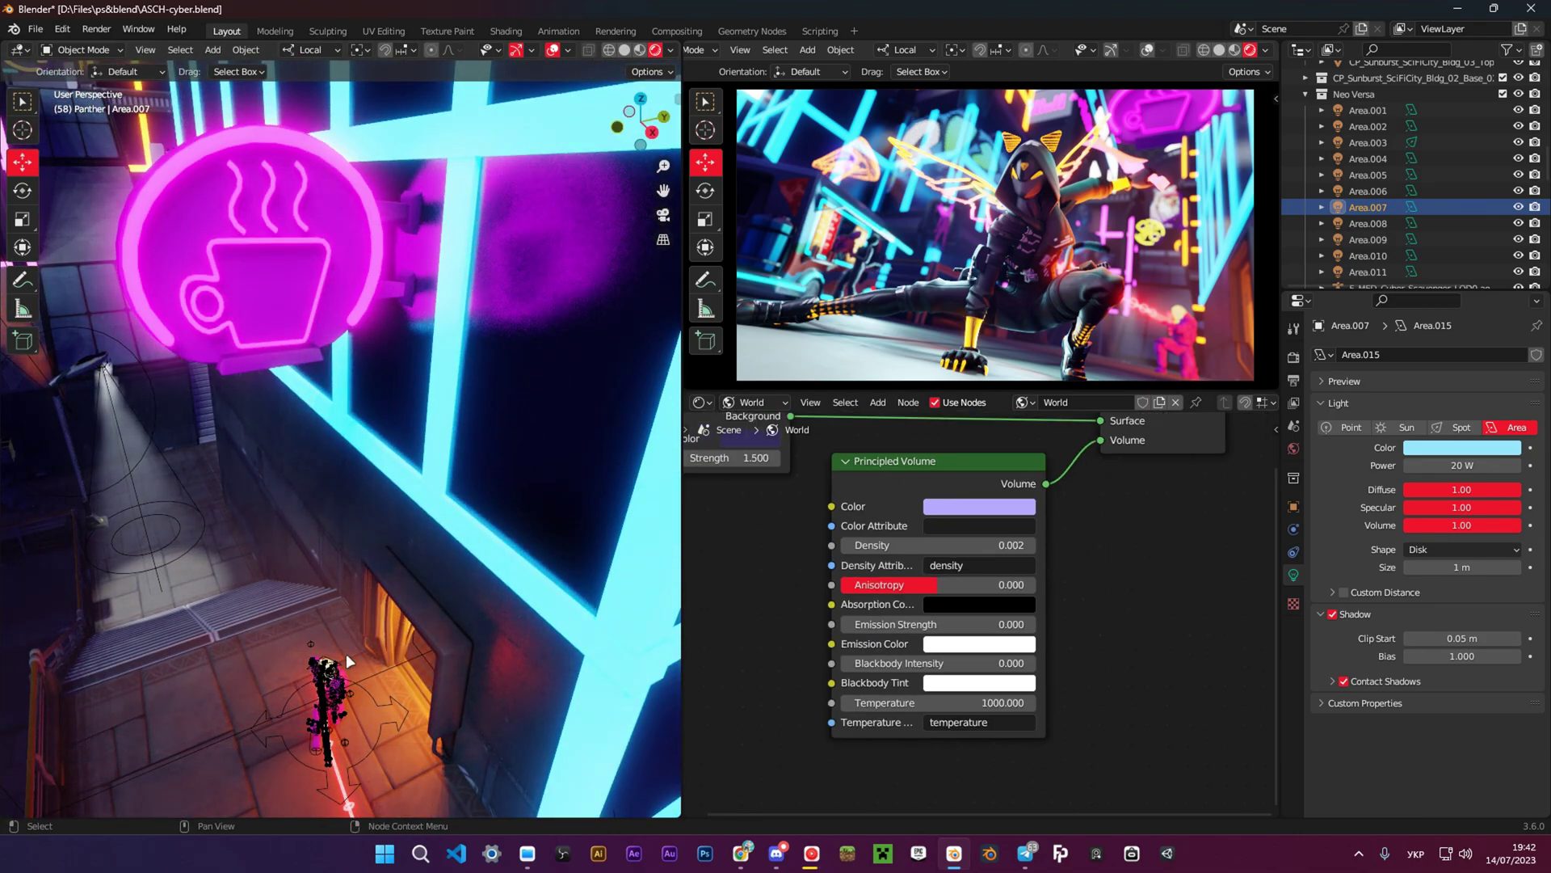
# Trace the light spreading from the orange doorway beside the kneeling character on a temporary screen overlay.
pyautogui.moveTo(345, 652)
pyautogui.mouseDown(button='middle')
pyautogui.moveTo(415, 550)
pyautogui.moveTo(415, 498)
pyautogui.moveTo(361, 483)
pyautogui.mouseUp(button='middle')
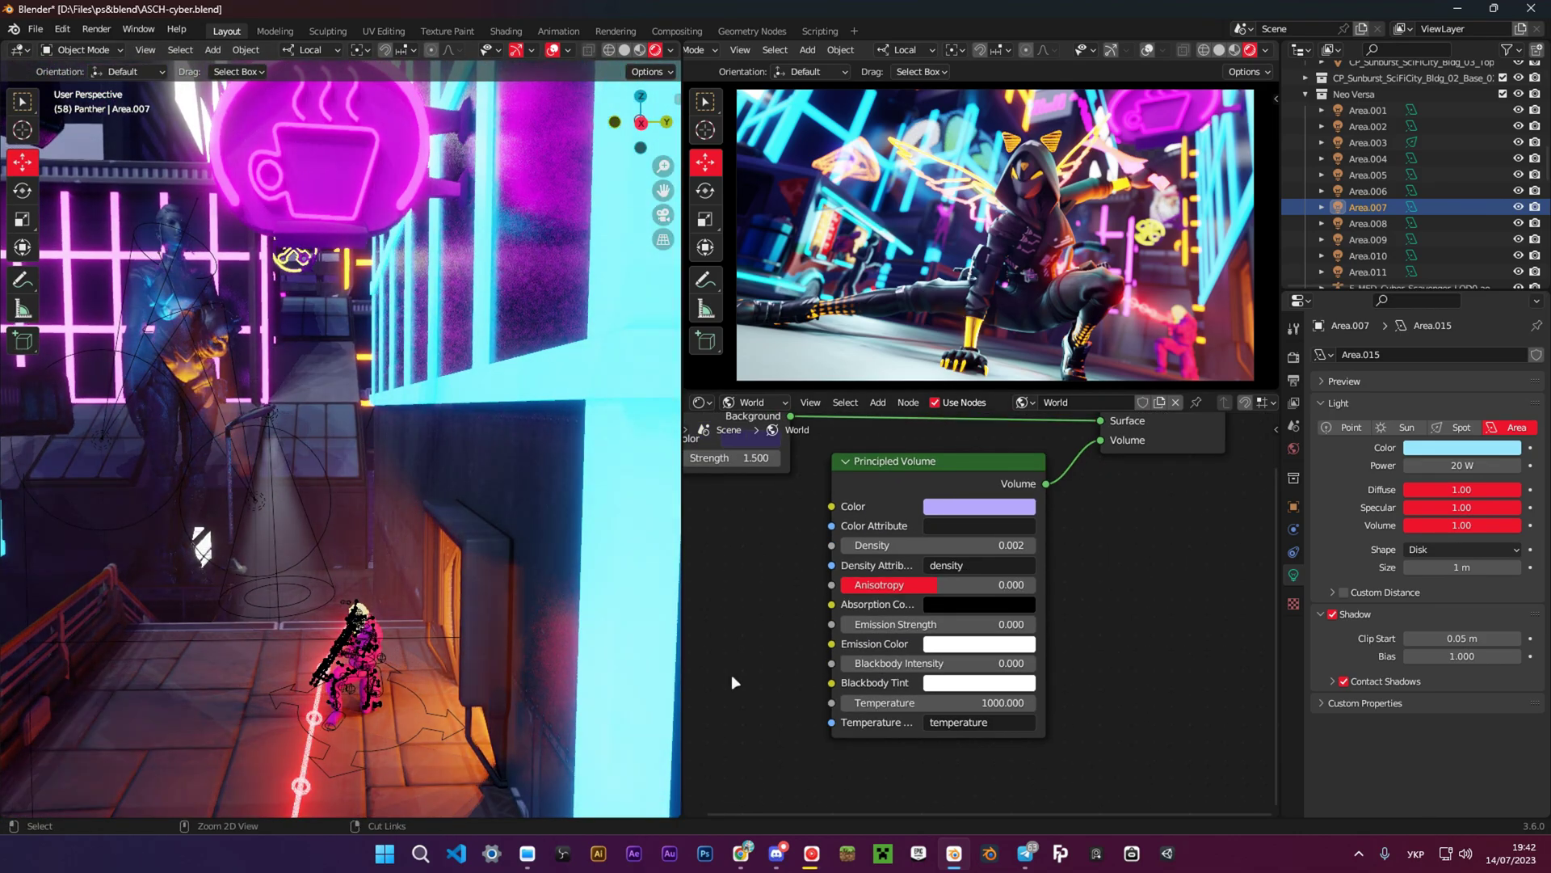
pyautogui.press('ctrl+Print')
pyautogui.click(651, 28)
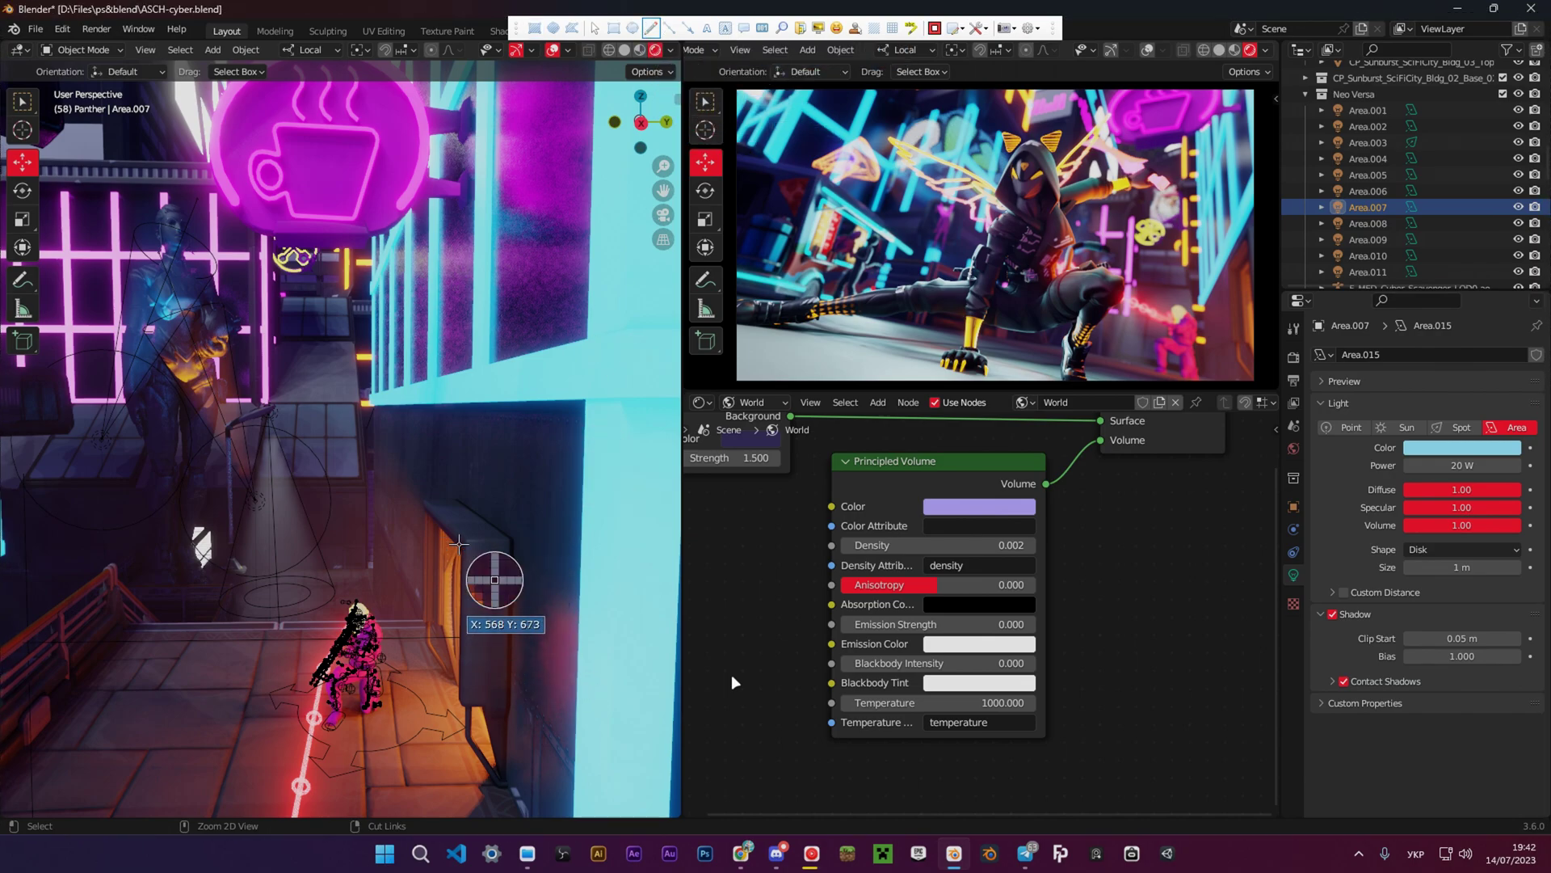
pyautogui.moveTo(461, 545); pyautogui.dragTo(315, 373)
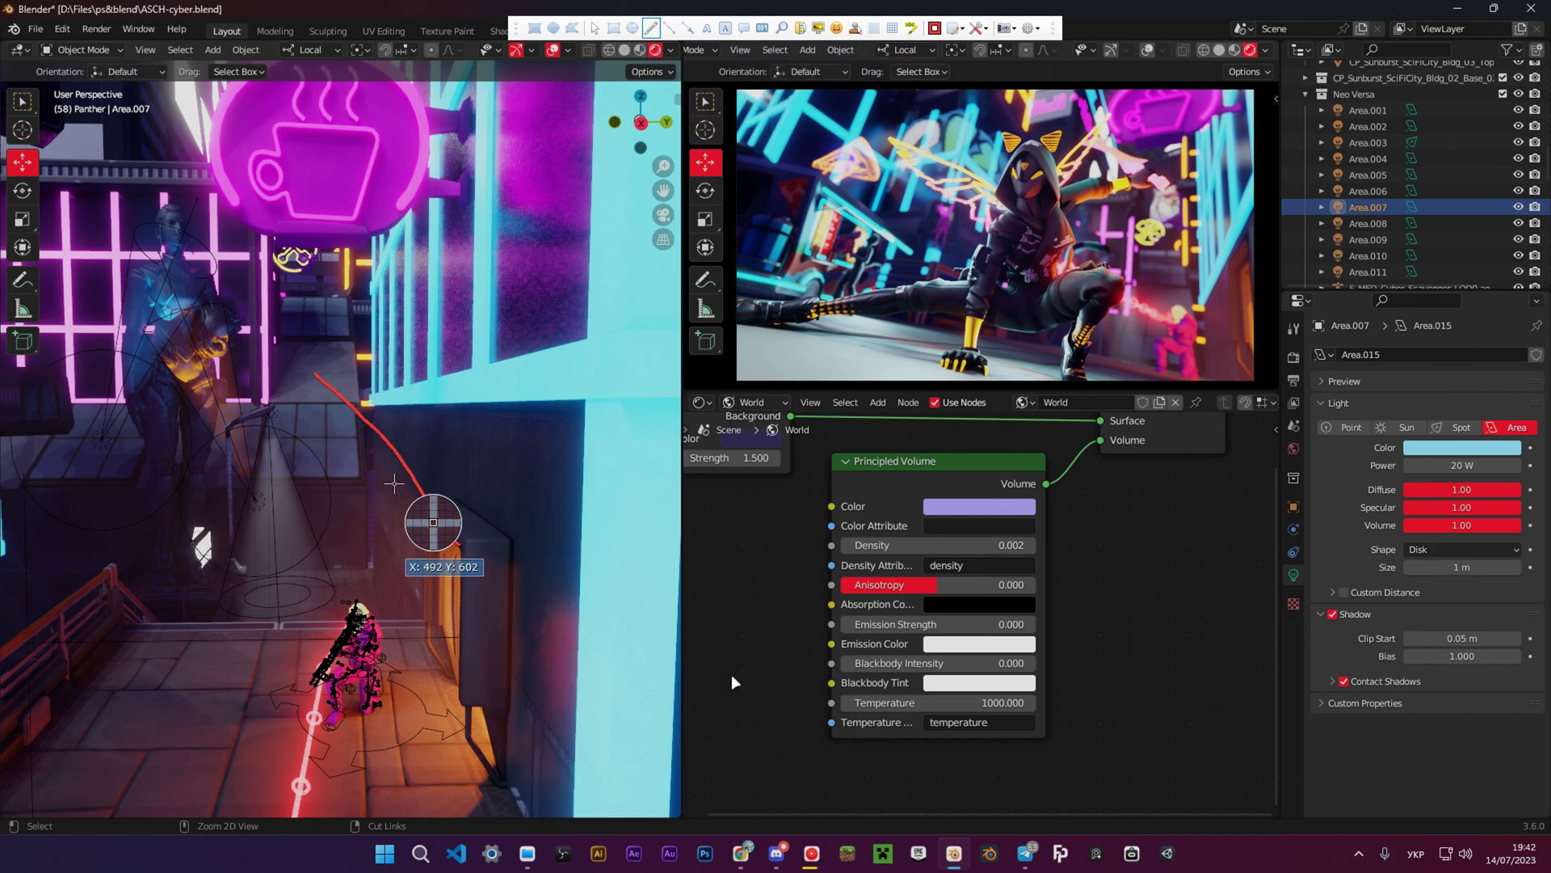
pyautogui.press('Escape')
# Select the orange area light inside the doorway and switch its visibility off and on to compare the glow.
pyautogui.moveTo(438, 678); pyautogui.dragTo(374, 571, button='middle')
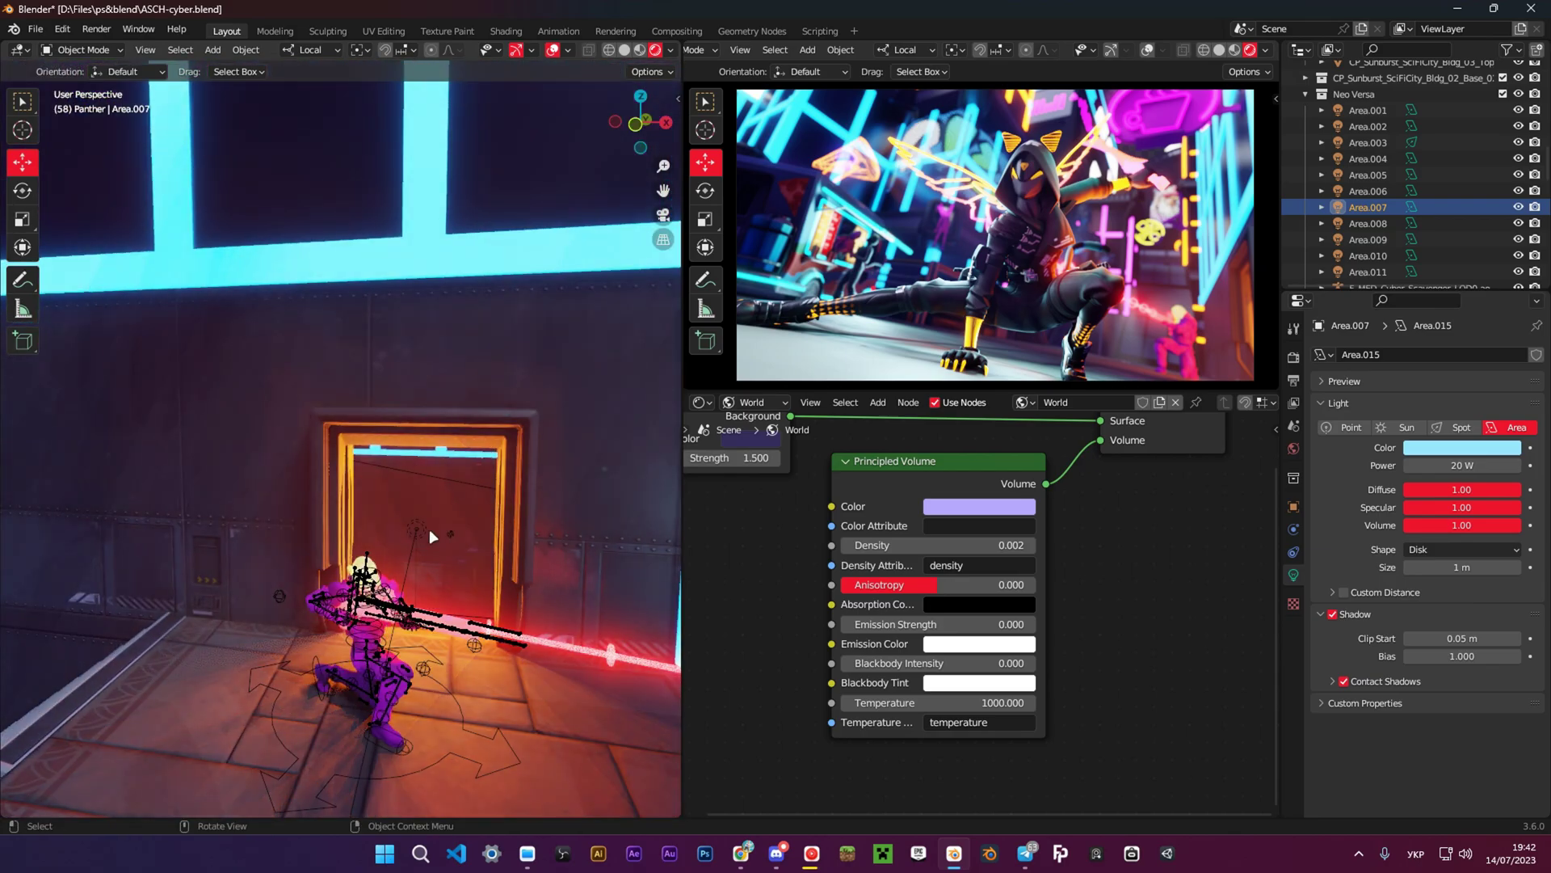
pyautogui.click(405, 533)
pyautogui.scroll(6, 396, 536)
pyautogui.moveTo(437, 552); pyautogui.dragTo(273, 603, button='middle')
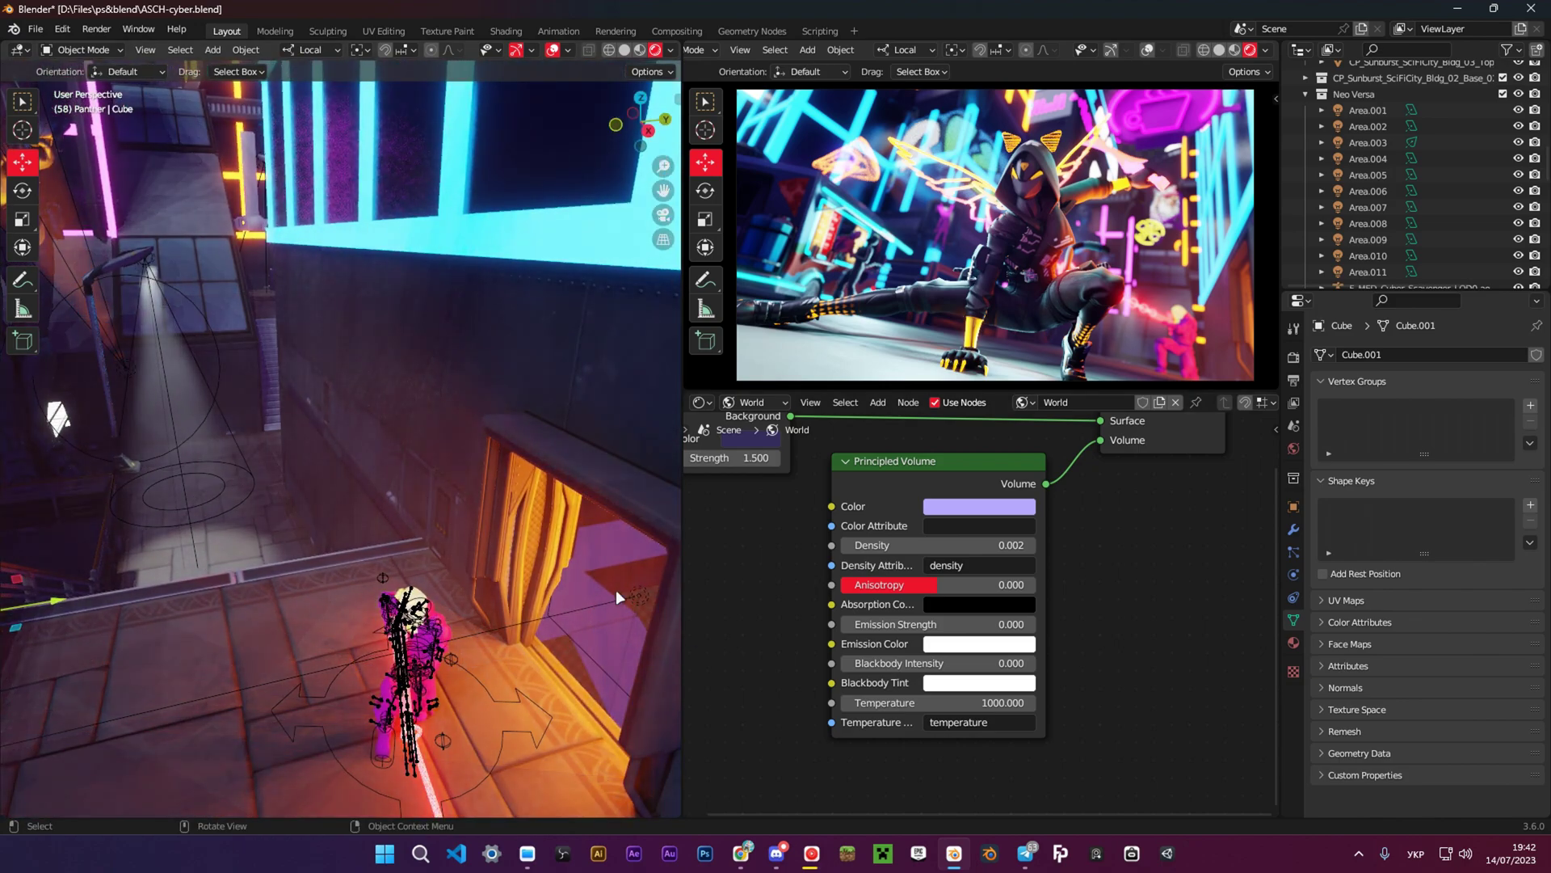
pyautogui.click(640, 594)
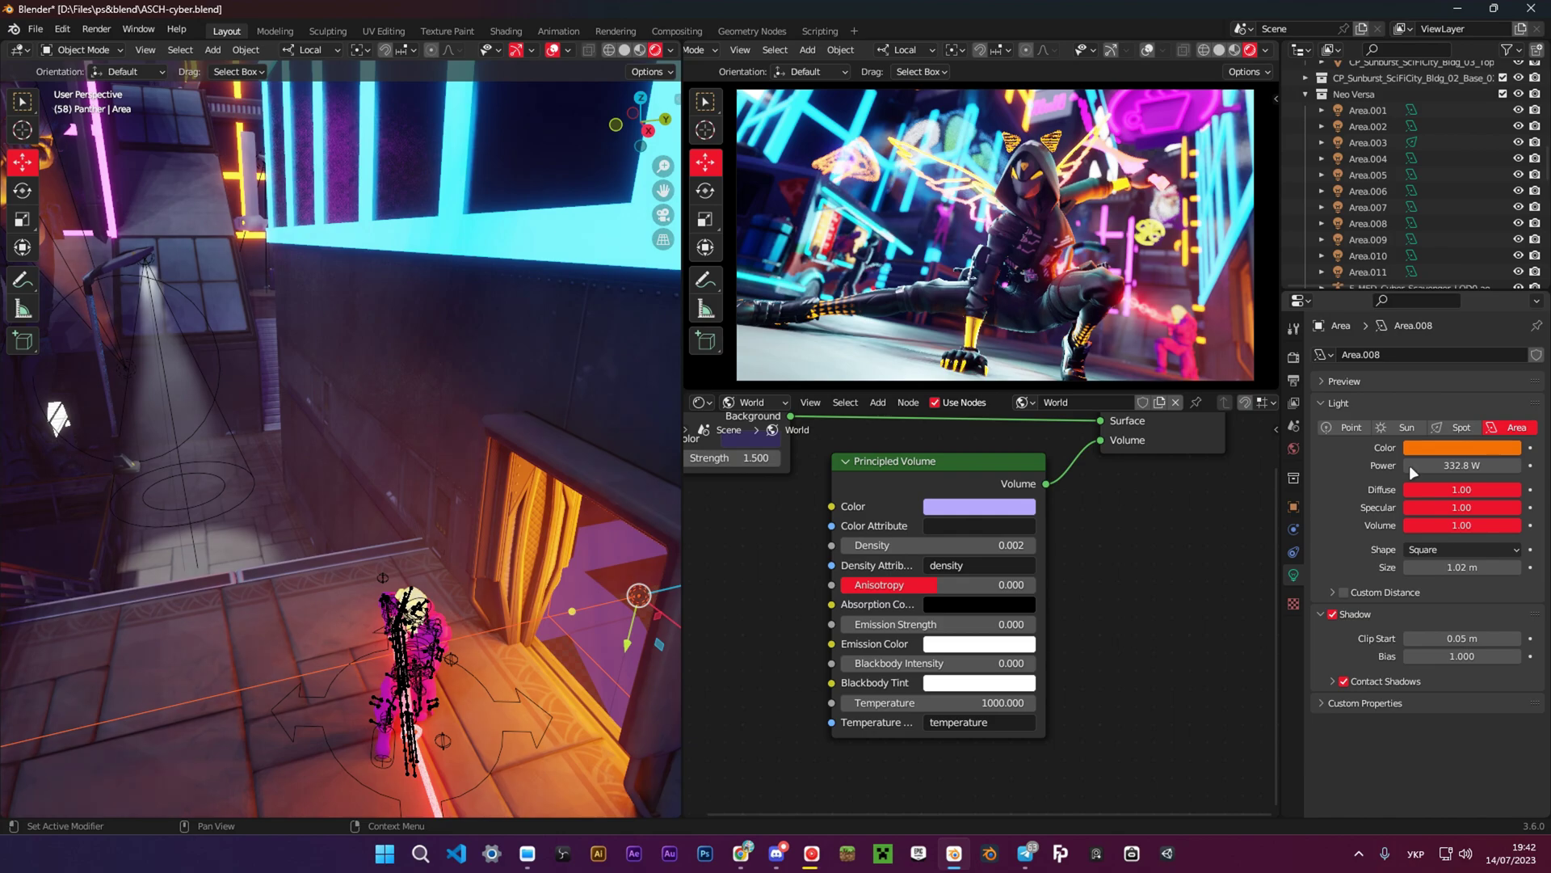
pyautogui.scroll(-4, 1475, 221)
pyautogui.click(1519, 190)
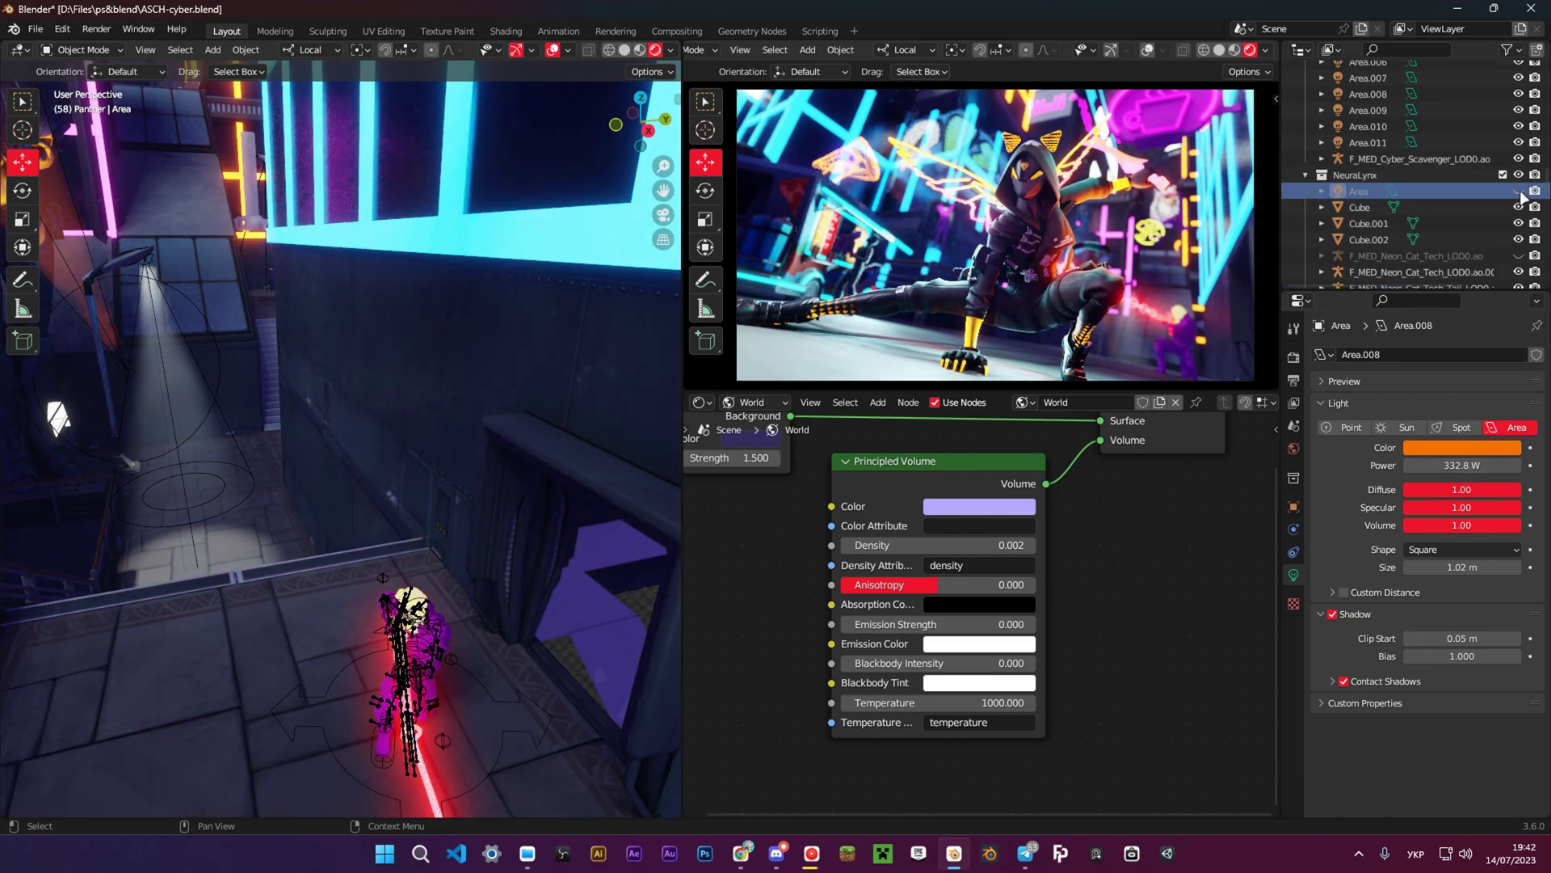
pyautogui.click(1519, 190)
# Select the Cube.001 volume box around the street lamp and show its object material nodes in the shader editor.
pyautogui.moveTo(327, 476); pyautogui.dragTo(420, 521, button='middle')
pyautogui.scroll(-3, 420, 521)
pyautogui.keyDown('shift'); pyautogui.moveTo(390, 234); pyautogui.dragTo(276, 189, button='middle'); pyautogui.keyUp('shift')
pyautogui.click(455, 304)
pyautogui.moveTo(405, 303); pyautogui.dragTo(442, 319, button='middle')
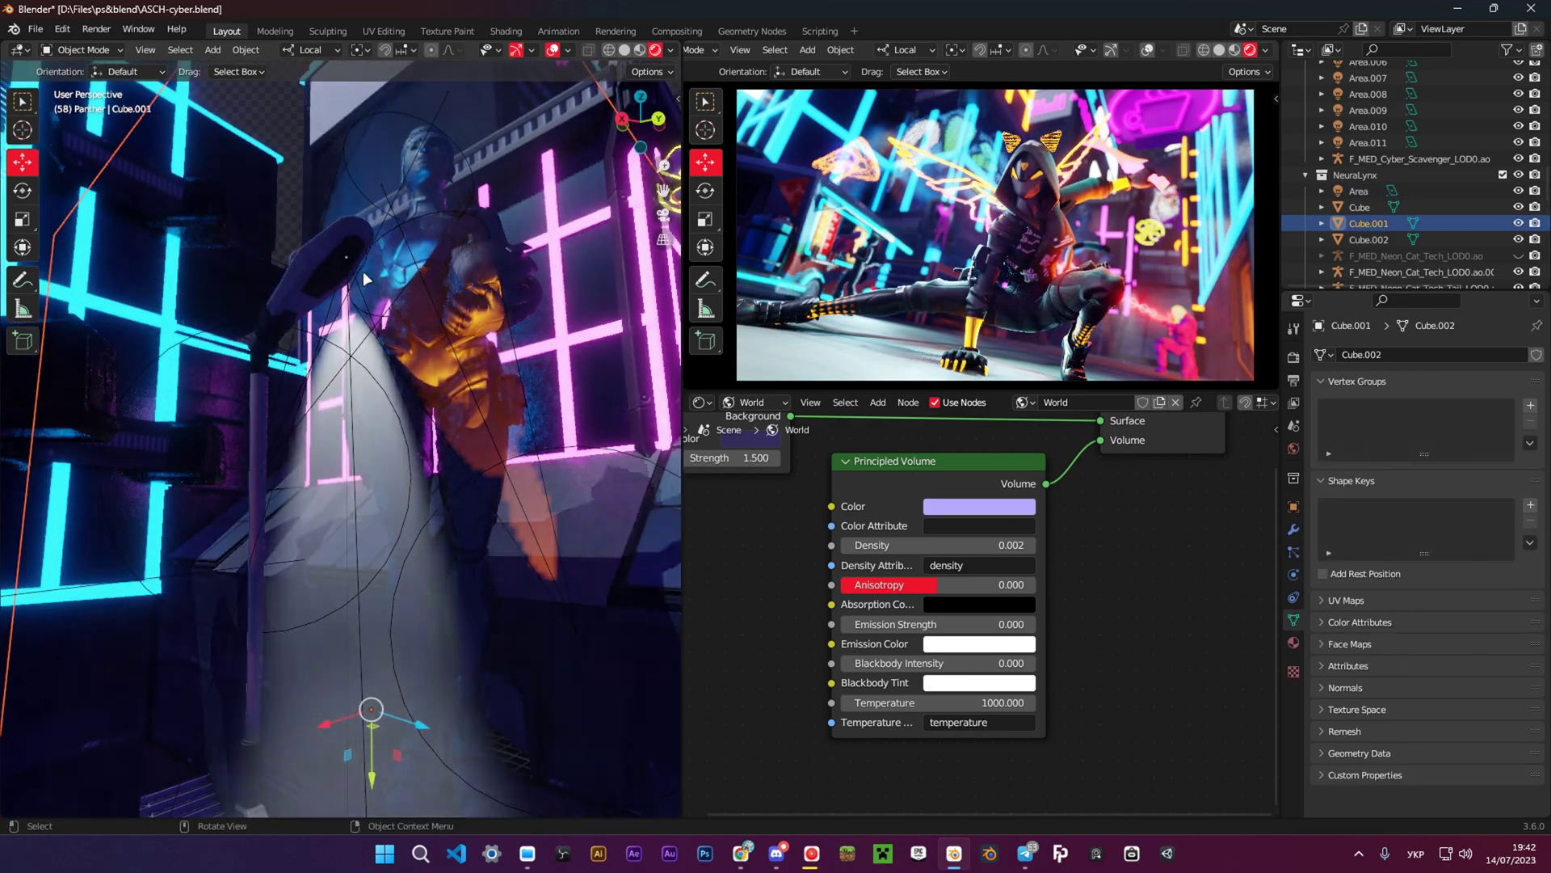
pyautogui.moveTo(349, 264); pyautogui.dragTo(443, 339, button='middle')
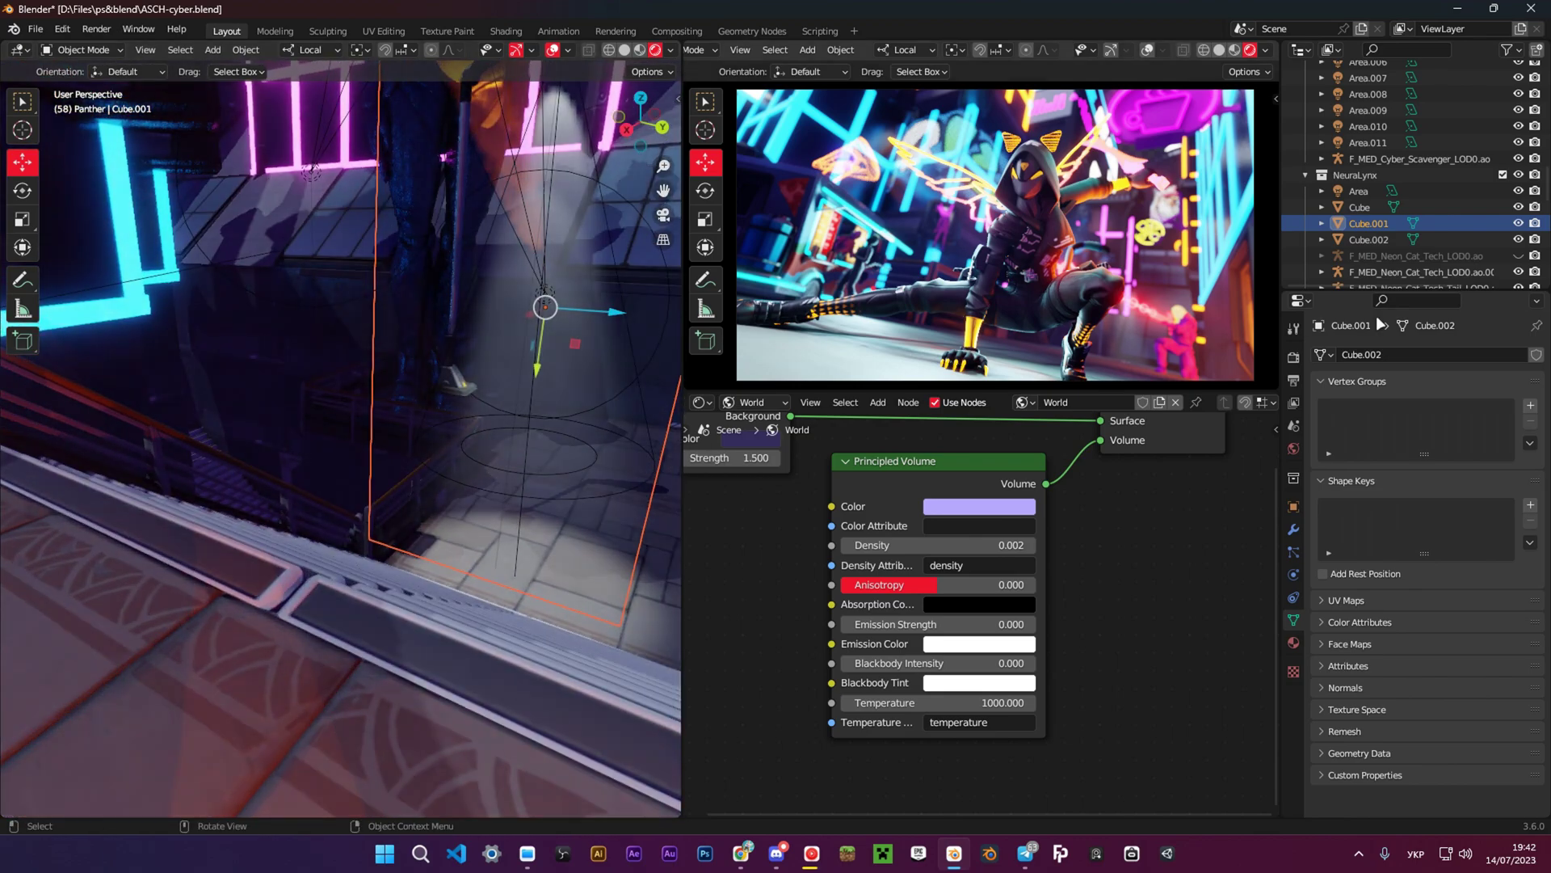
pyautogui.click(758, 421)
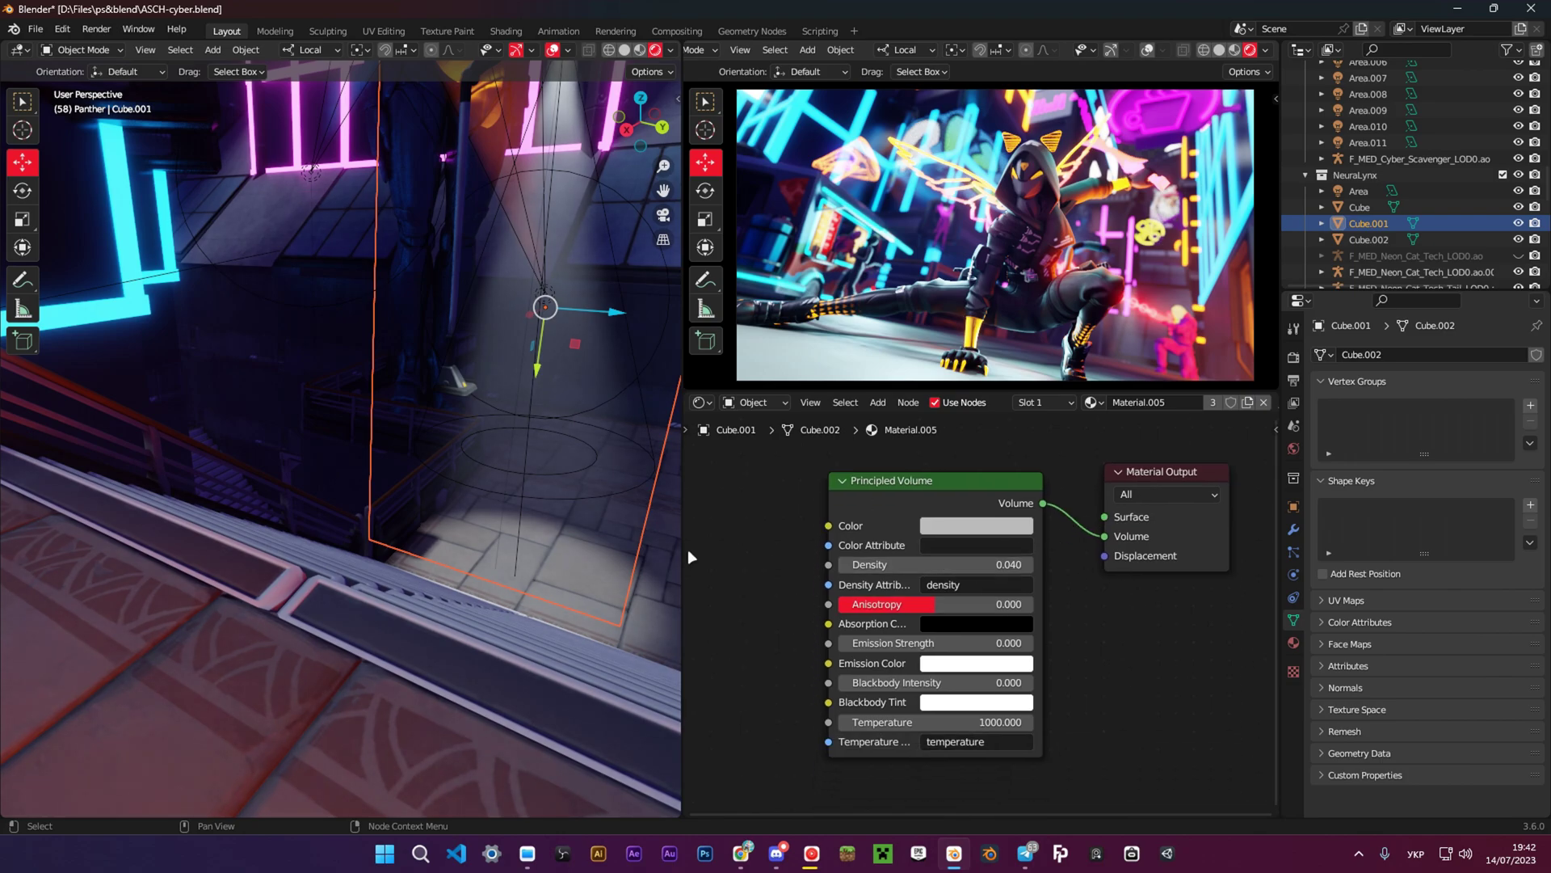
# Examine the street lamp's visible light cone and select its spot light to check the power and spot shape settings.
pyautogui.moveTo(631, 525); pyautogui.dragTo(120, 353, button='middle')
pyautogui.keyDown('shift'); pyautogui.moveTo(503, 372); pyautogui.dragTo(137, 812, button='middle'); pyautogui.keyUp('shift')
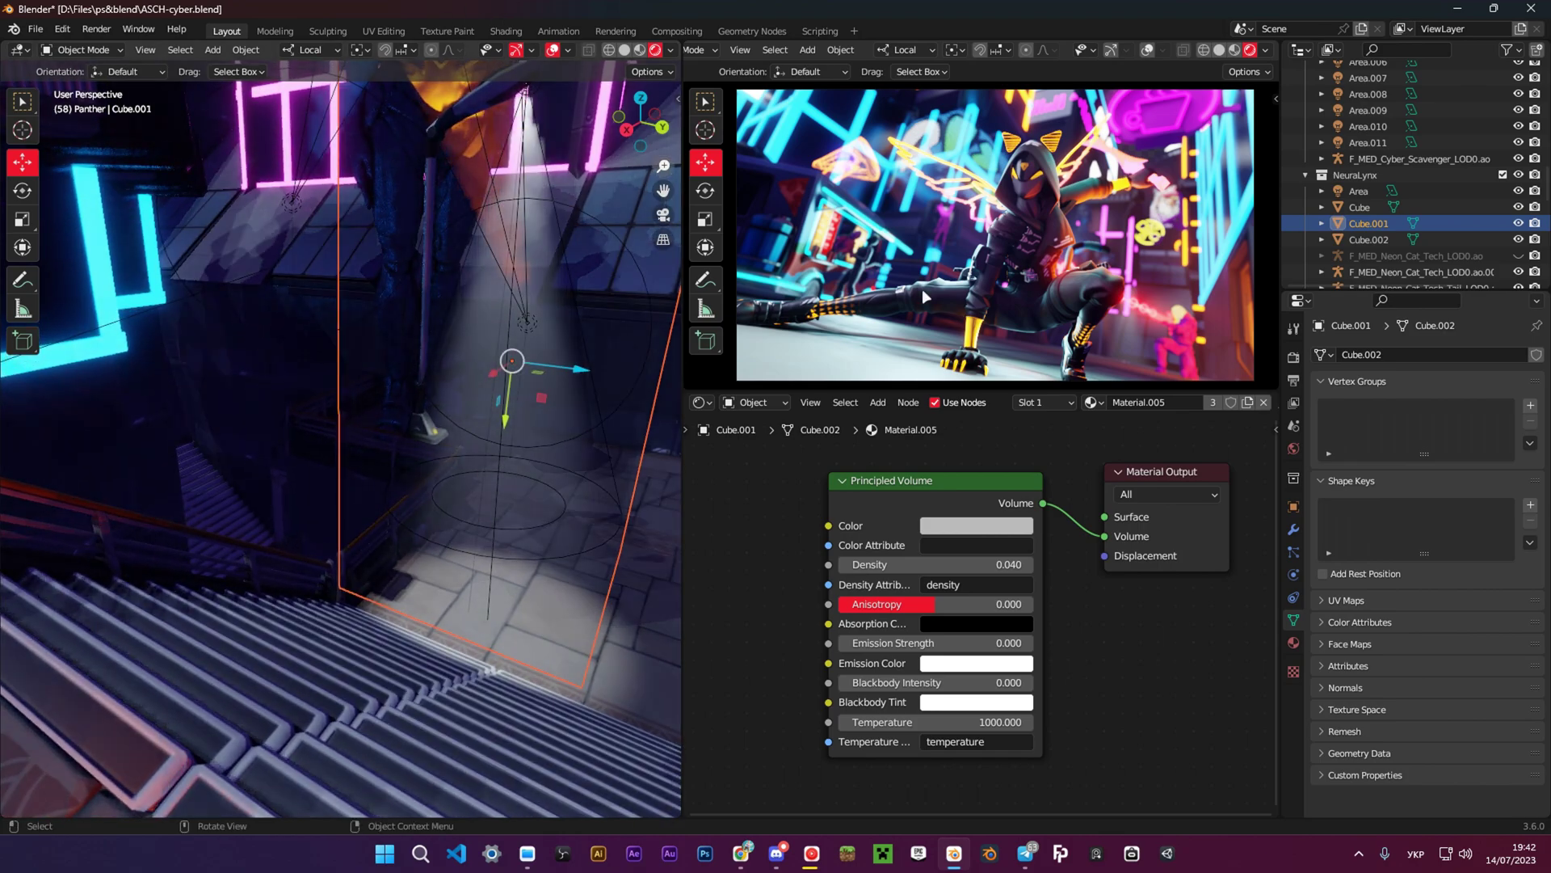
pyautogui.keyDown('shift'); pyautogui.moveTo(517, 230); pyautogui.dragTo(426, 395, button='middle'); pyautogui.keyUp('shift')
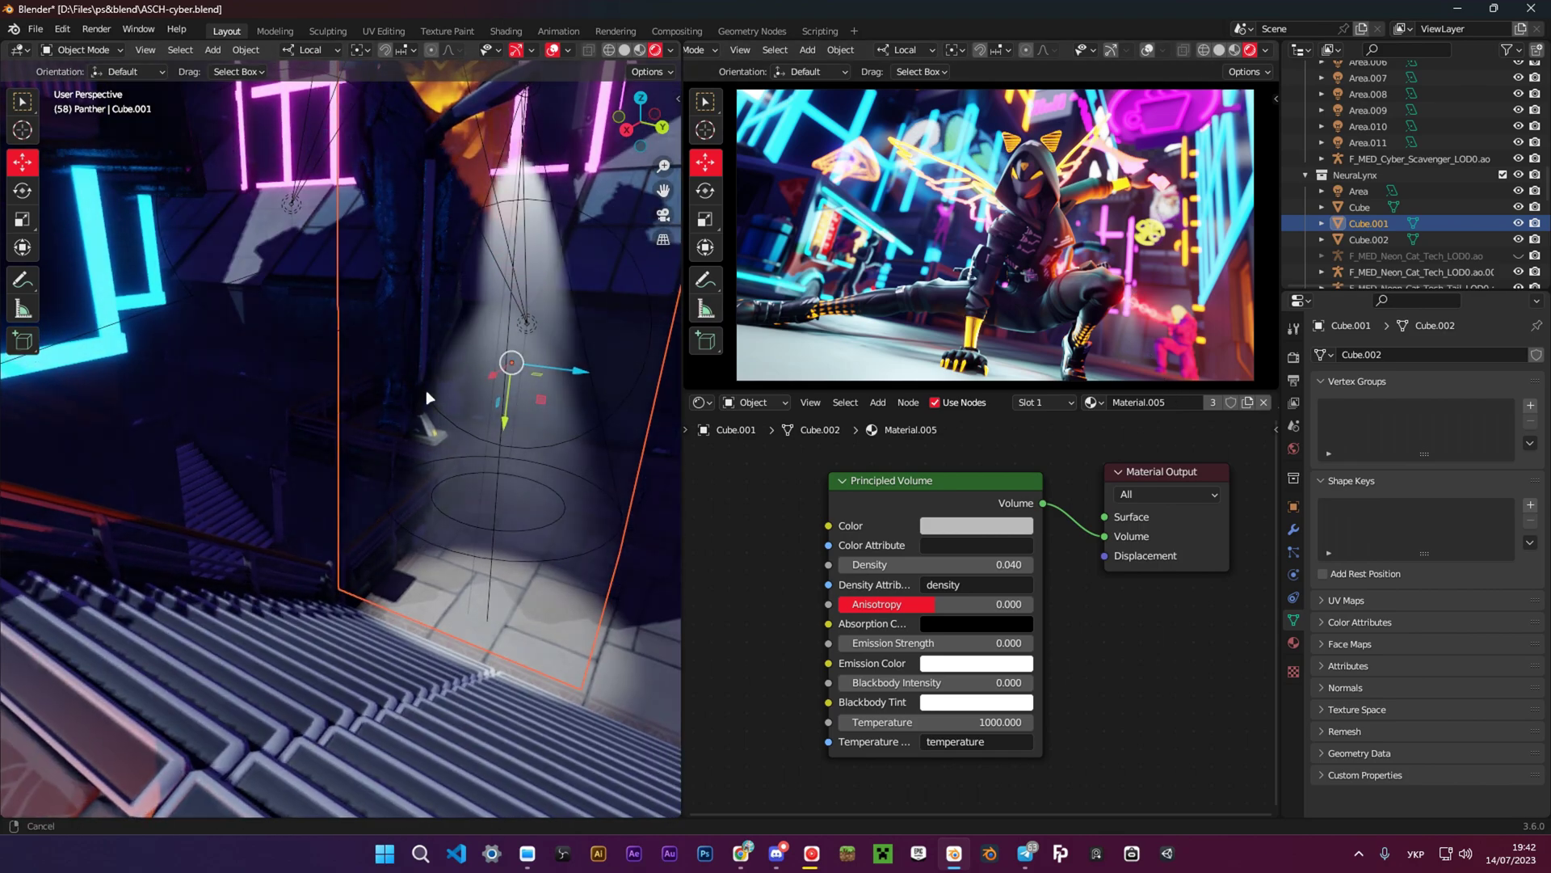
pyautogui.moveTo(483, 239); pyautogui.dragTo(436, 321, button='middle')
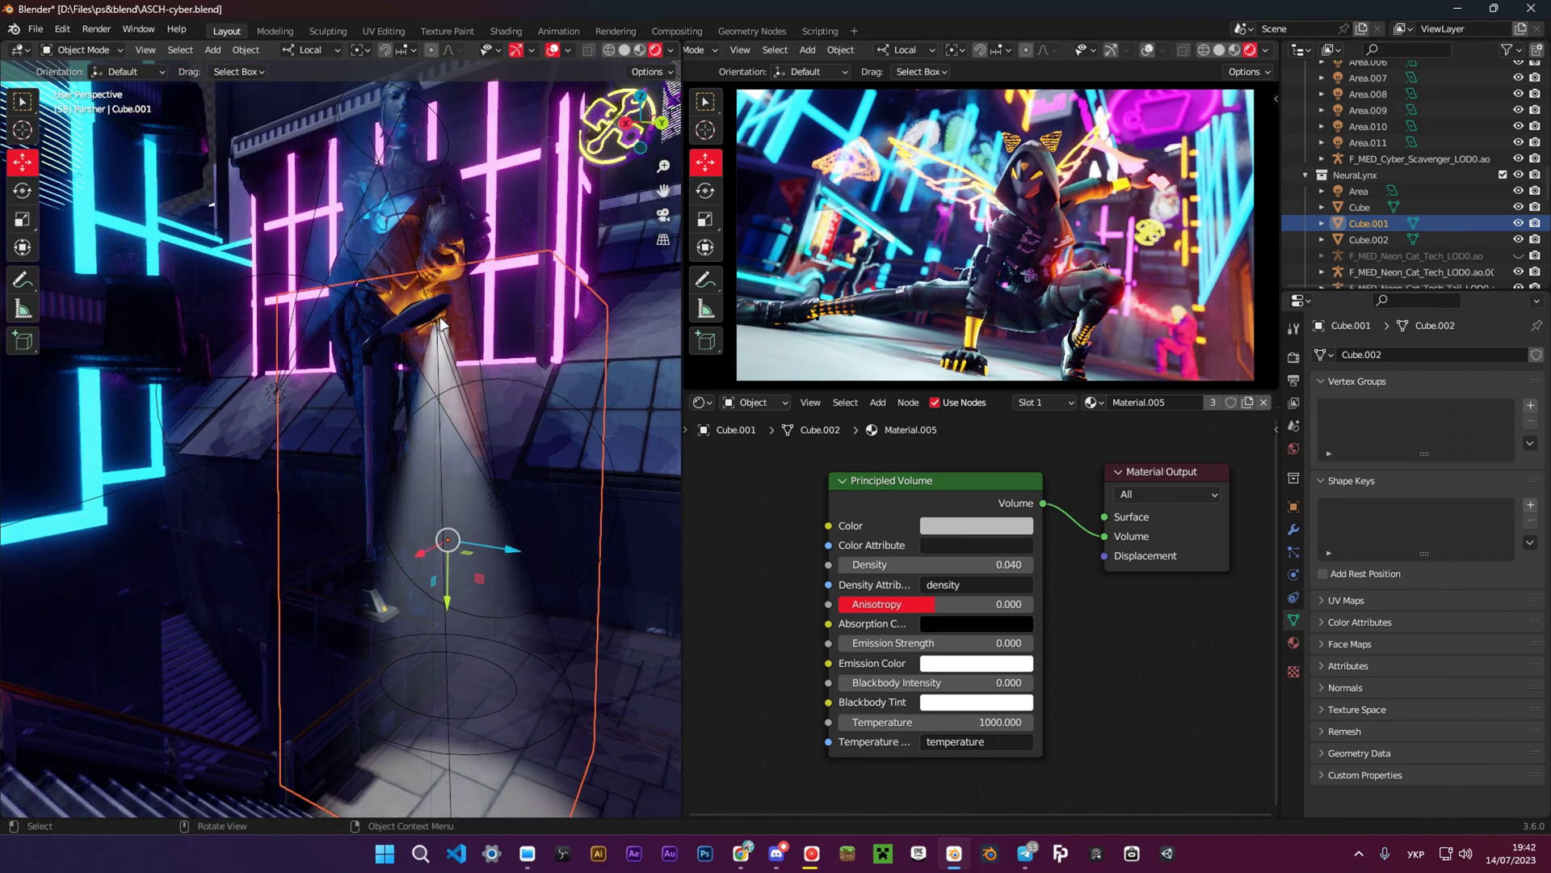
pyautogui.click(493, 503)
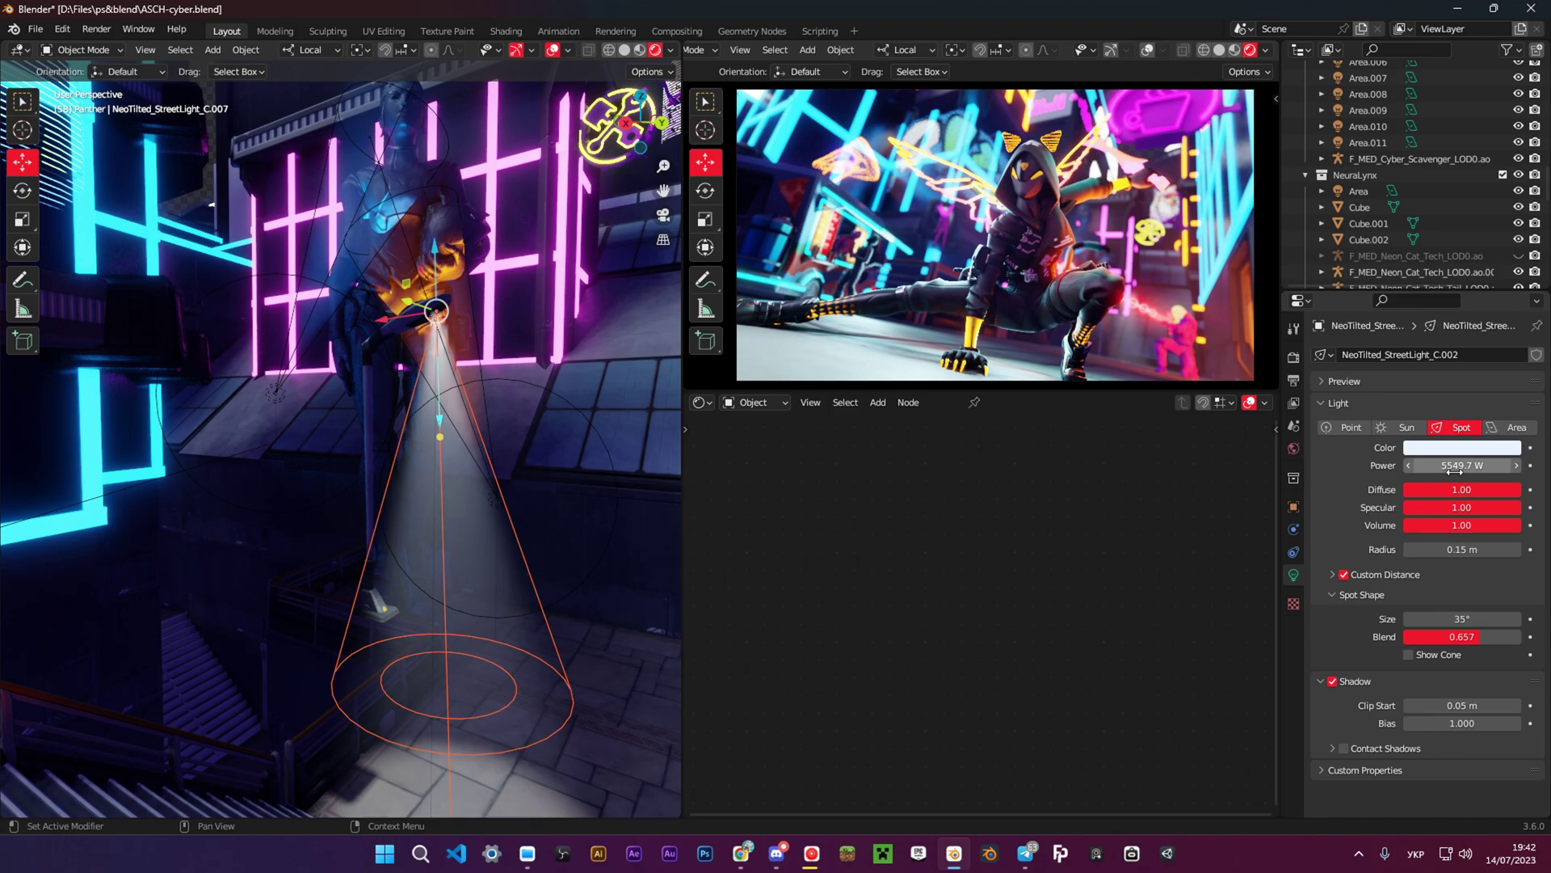
# Select the Cube.002 volume box around the tall statue and examine the coloured light beams inside it along with its Principled Volume nodes.
pyautogui.moveTo(449, 443); pyautogui.dragTo(356, 287, button='middle')
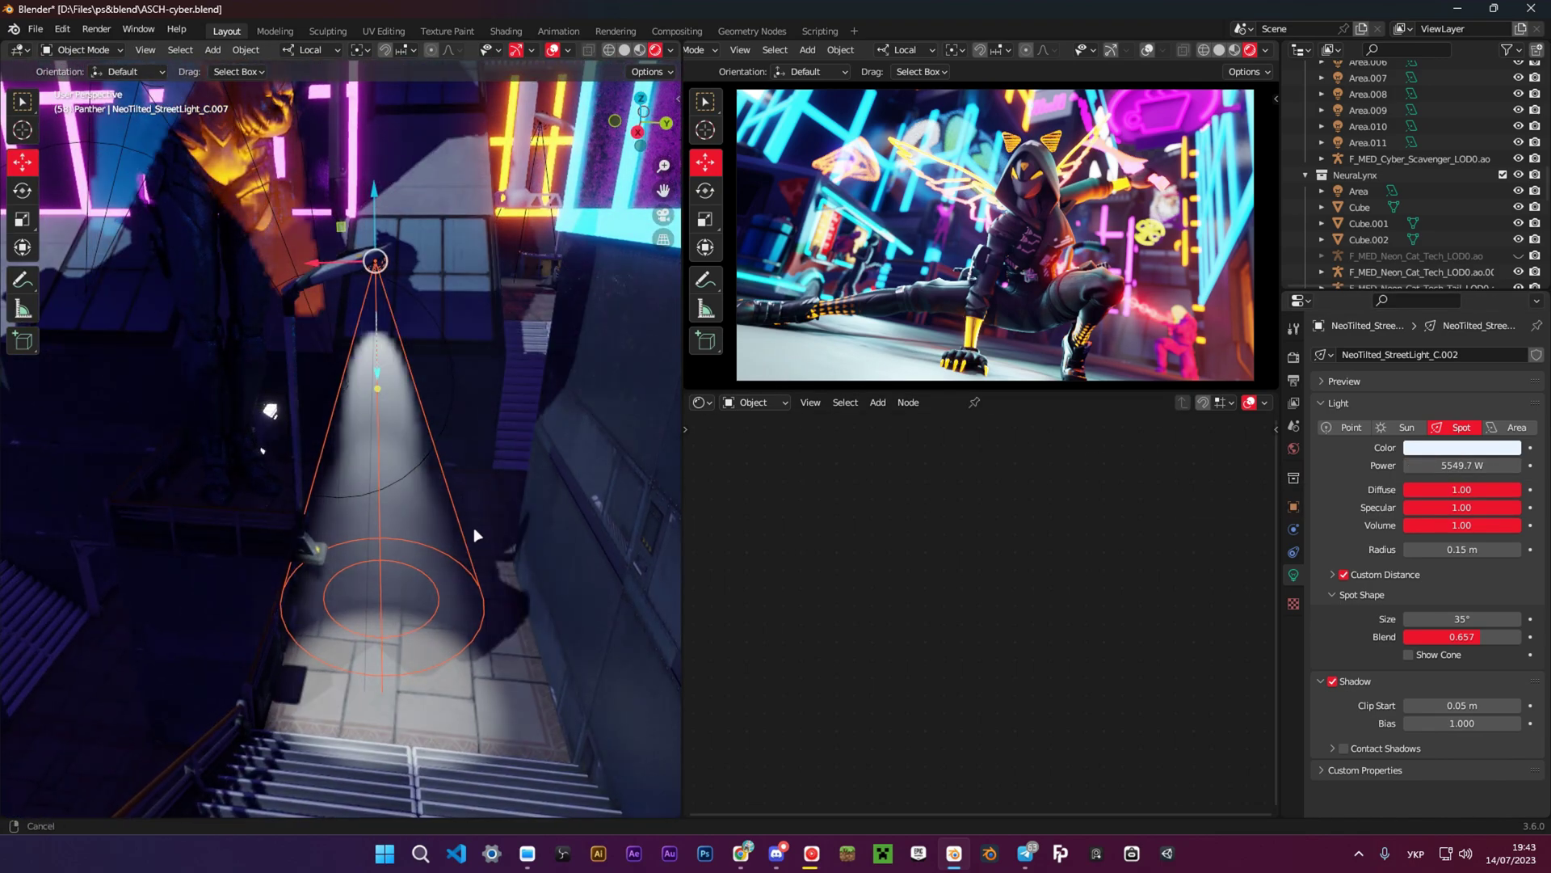
pyautogui.scroll(-9, 385, 484)
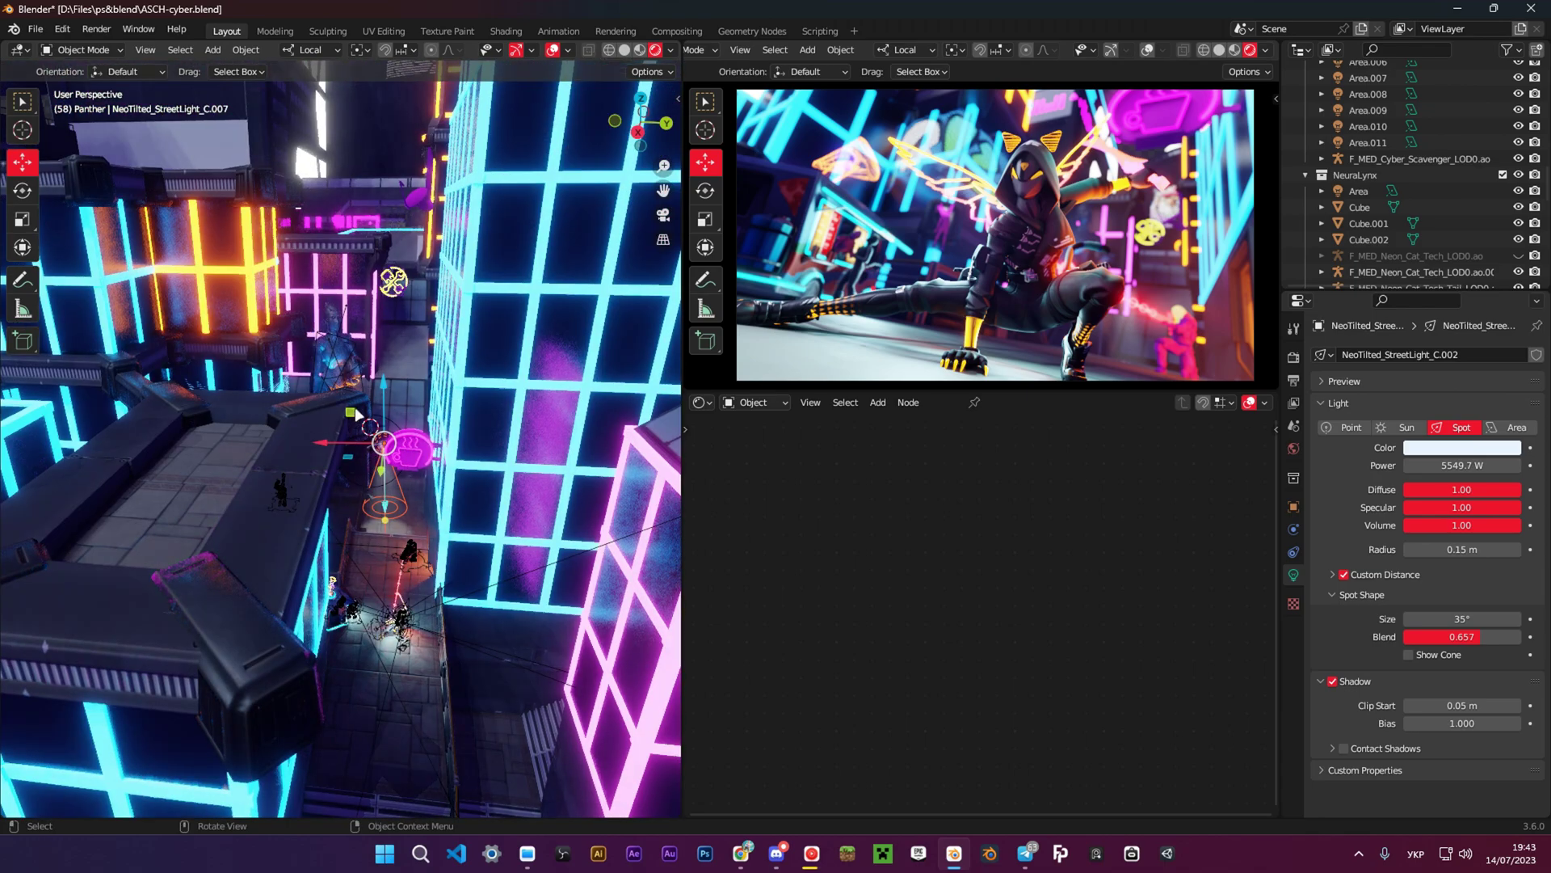
pyautogui.scroll(7, 334, 322)
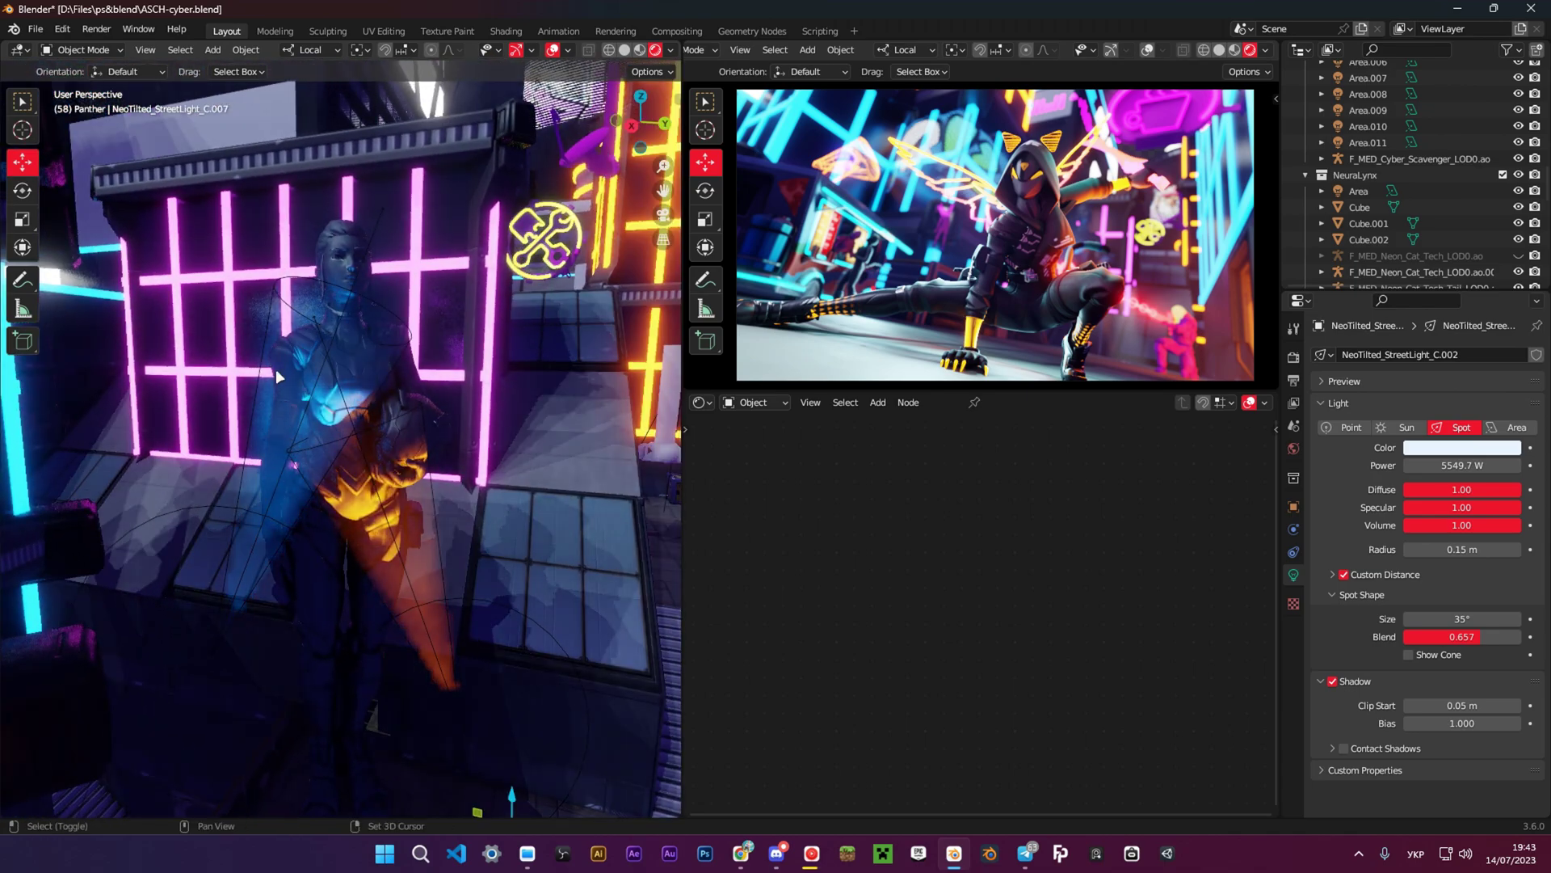
pyautogui.click(399, 326)
pyautogui.moveTo(404, 336); pyautogui.dragTo(433, 597, button='middle')
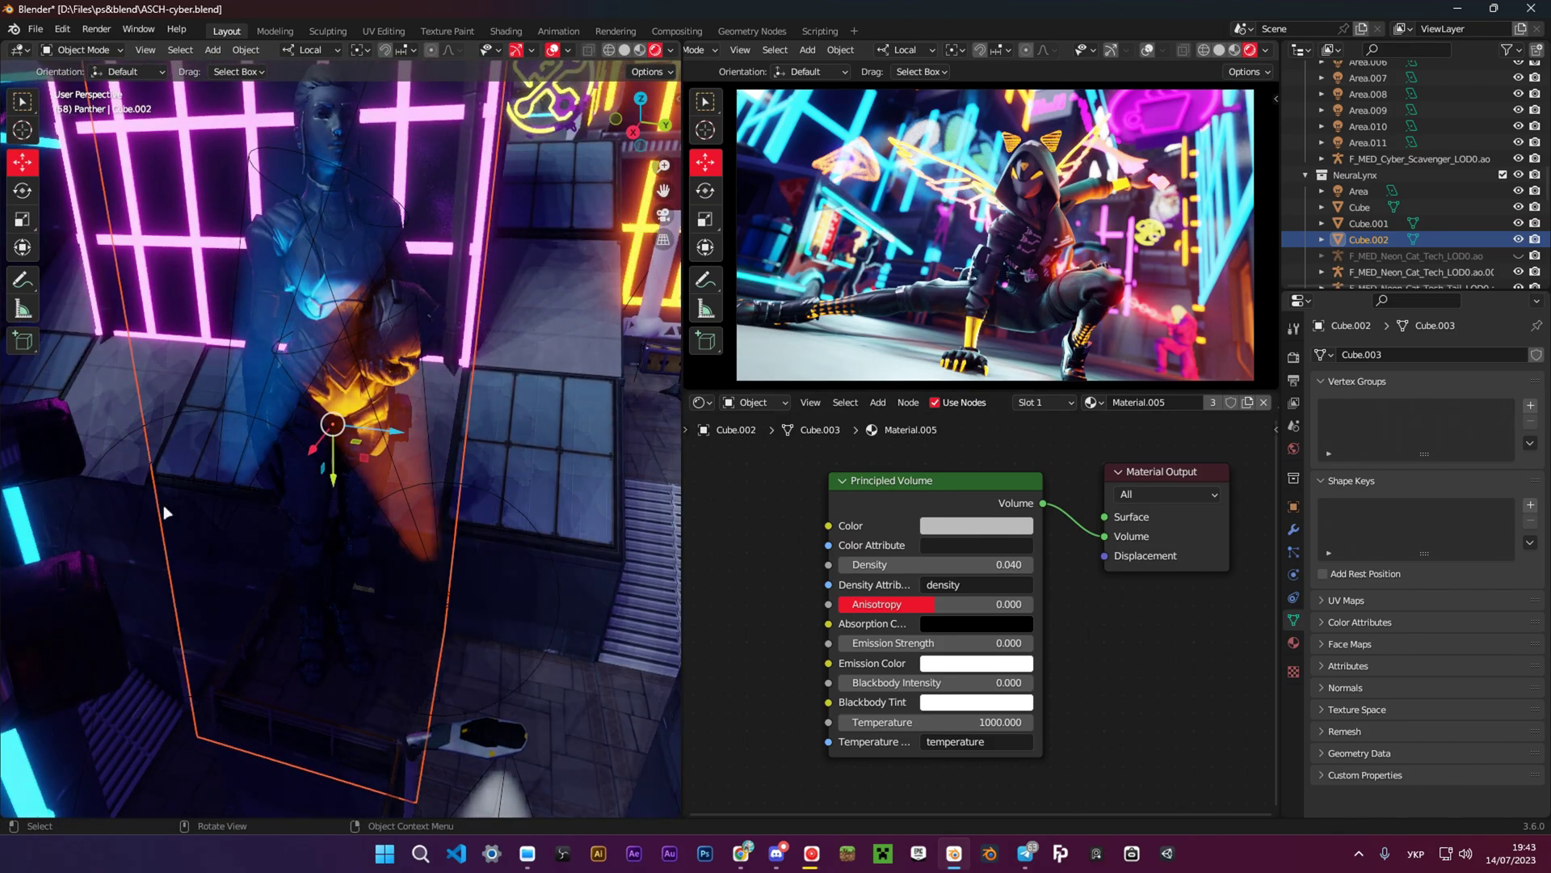
pyautogui.moveTo(281, 487); pyautogui.dragTo(311, 315, button='middle')
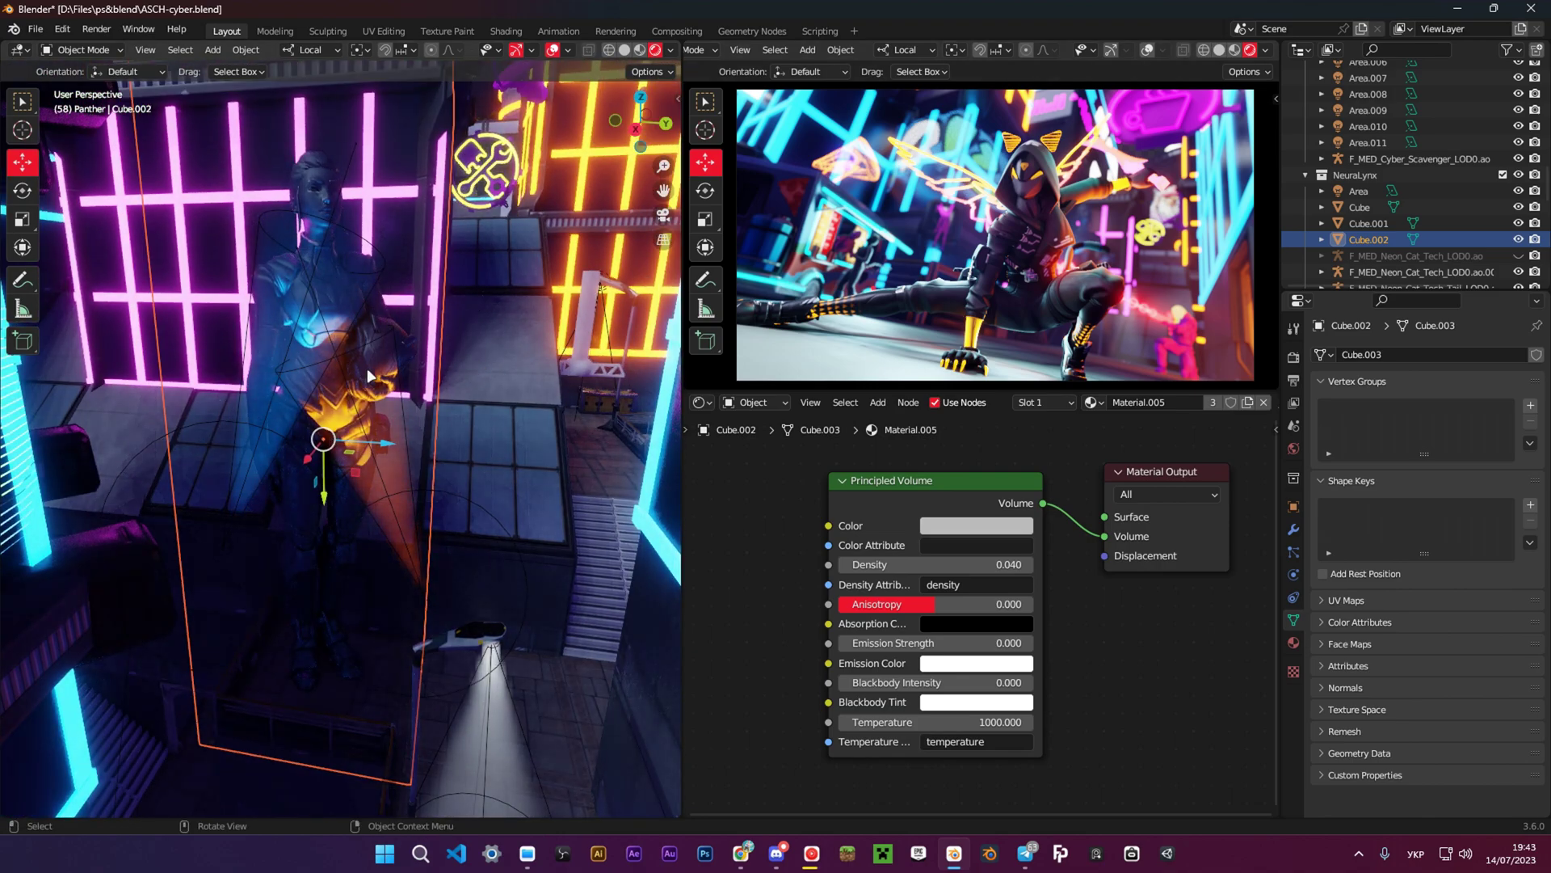
pyautogui.moveTo(368, 376); pyautogui.dragTo(256, 340, button='middle')
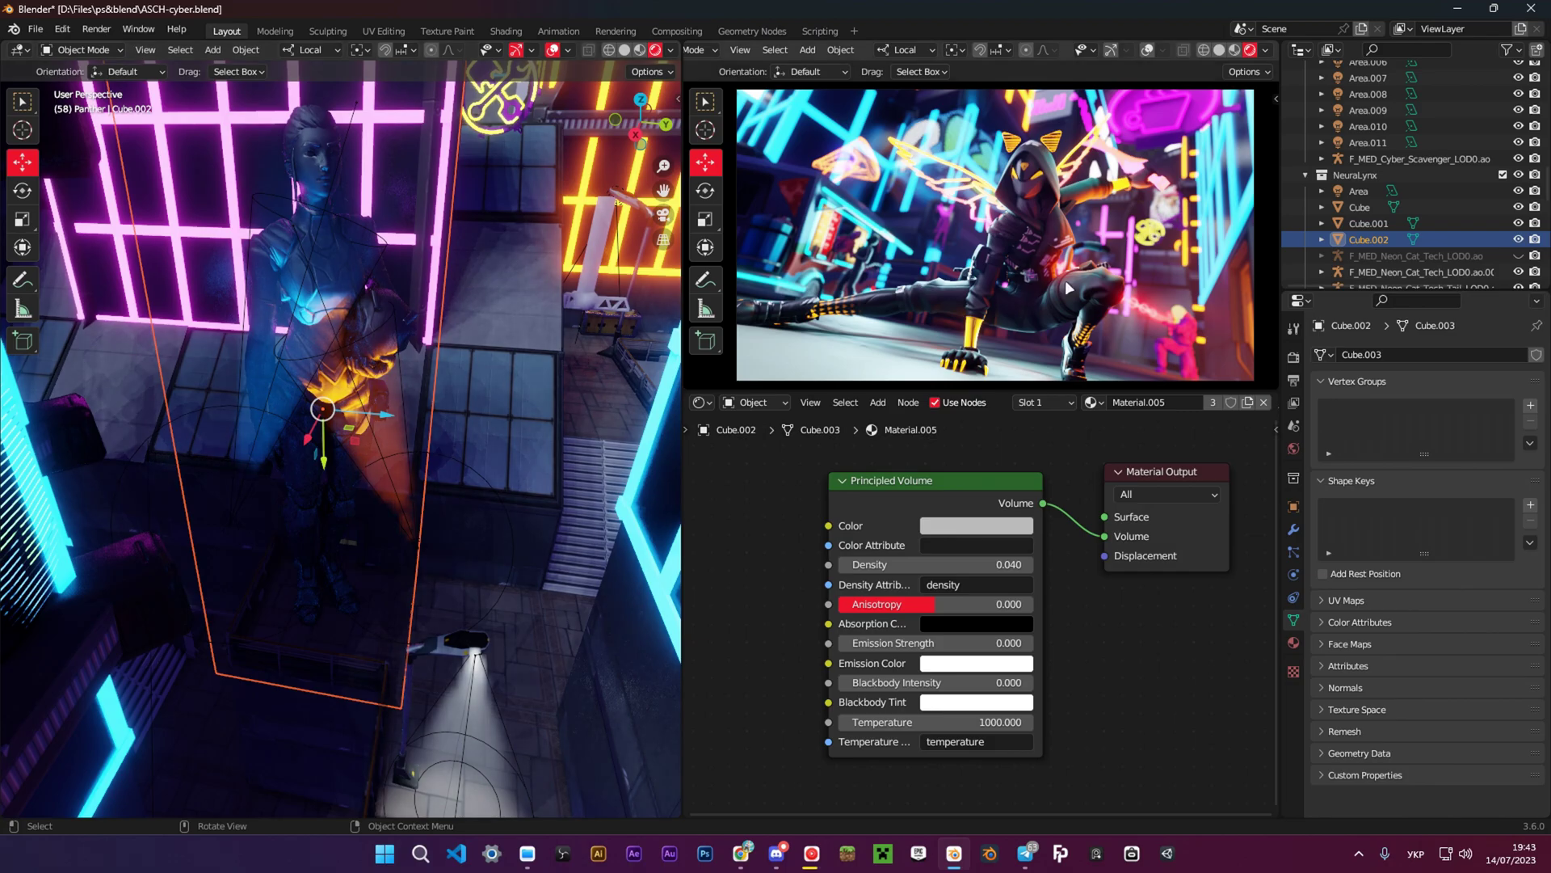
pyautogui.moveTo(361, 415); pyautogui.dragTo(404, 604, button='middle')
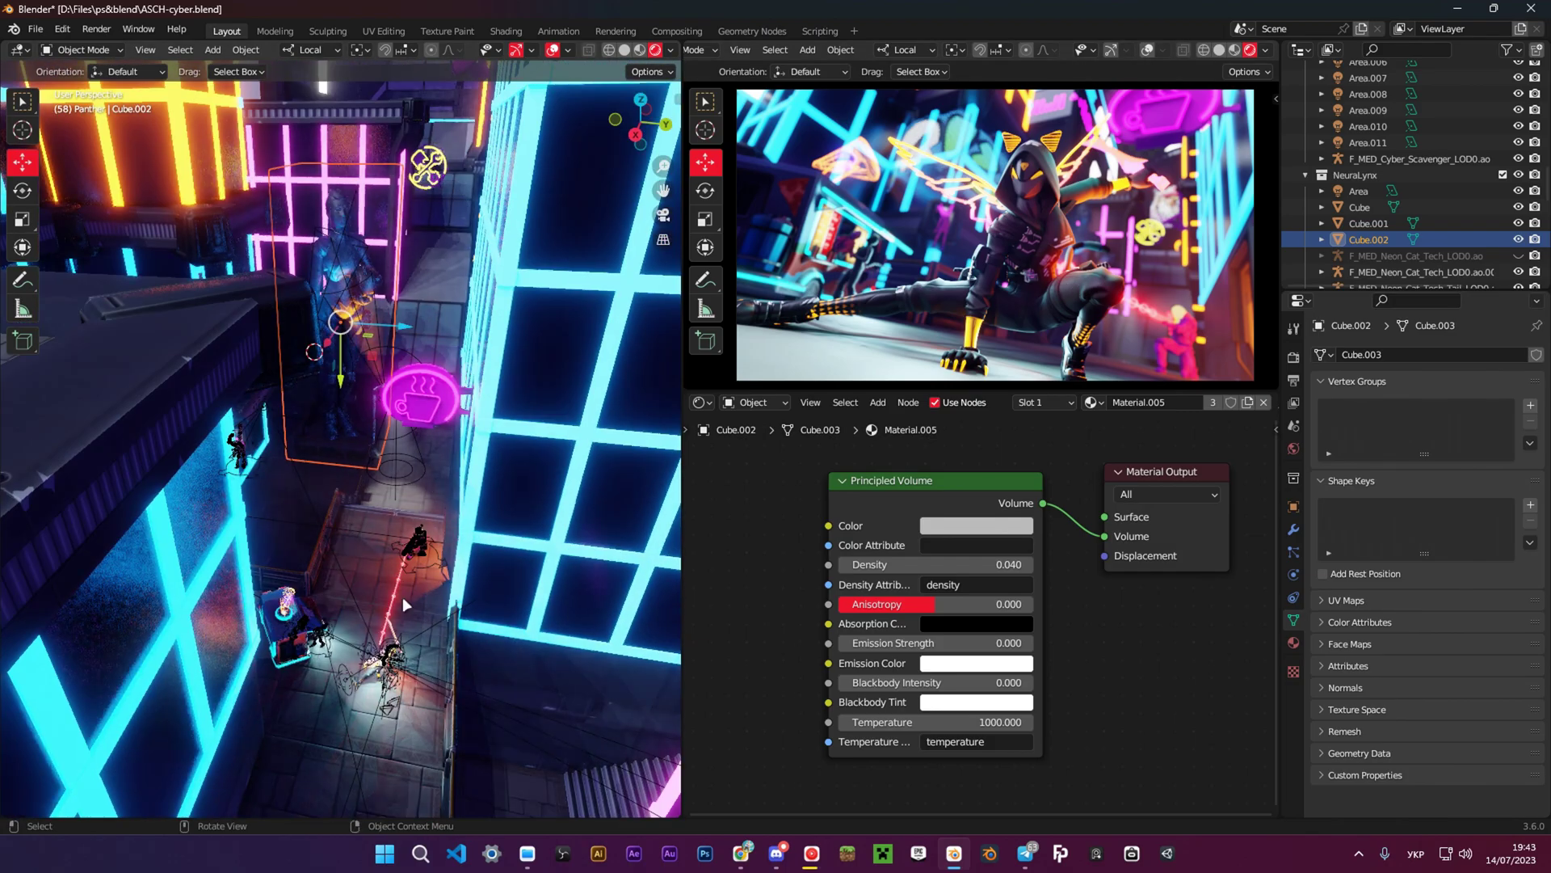
# Select the Cube volume box around the laser fight and mark its lit area with two strokes on a temporary screen overlay.
pyautogui.click(396, 511)
pyautogui.moveTo(395, 511)
pyautogui.mouseDown(button='middle')
pyautogui.moveTo(389, 496)
pyautogui.moveTo(409, 549)
pyautogui.moveTo(400, 509)
pyautogui.mouseUp(button='middle')
pyautogui.press('ctrl+Print')
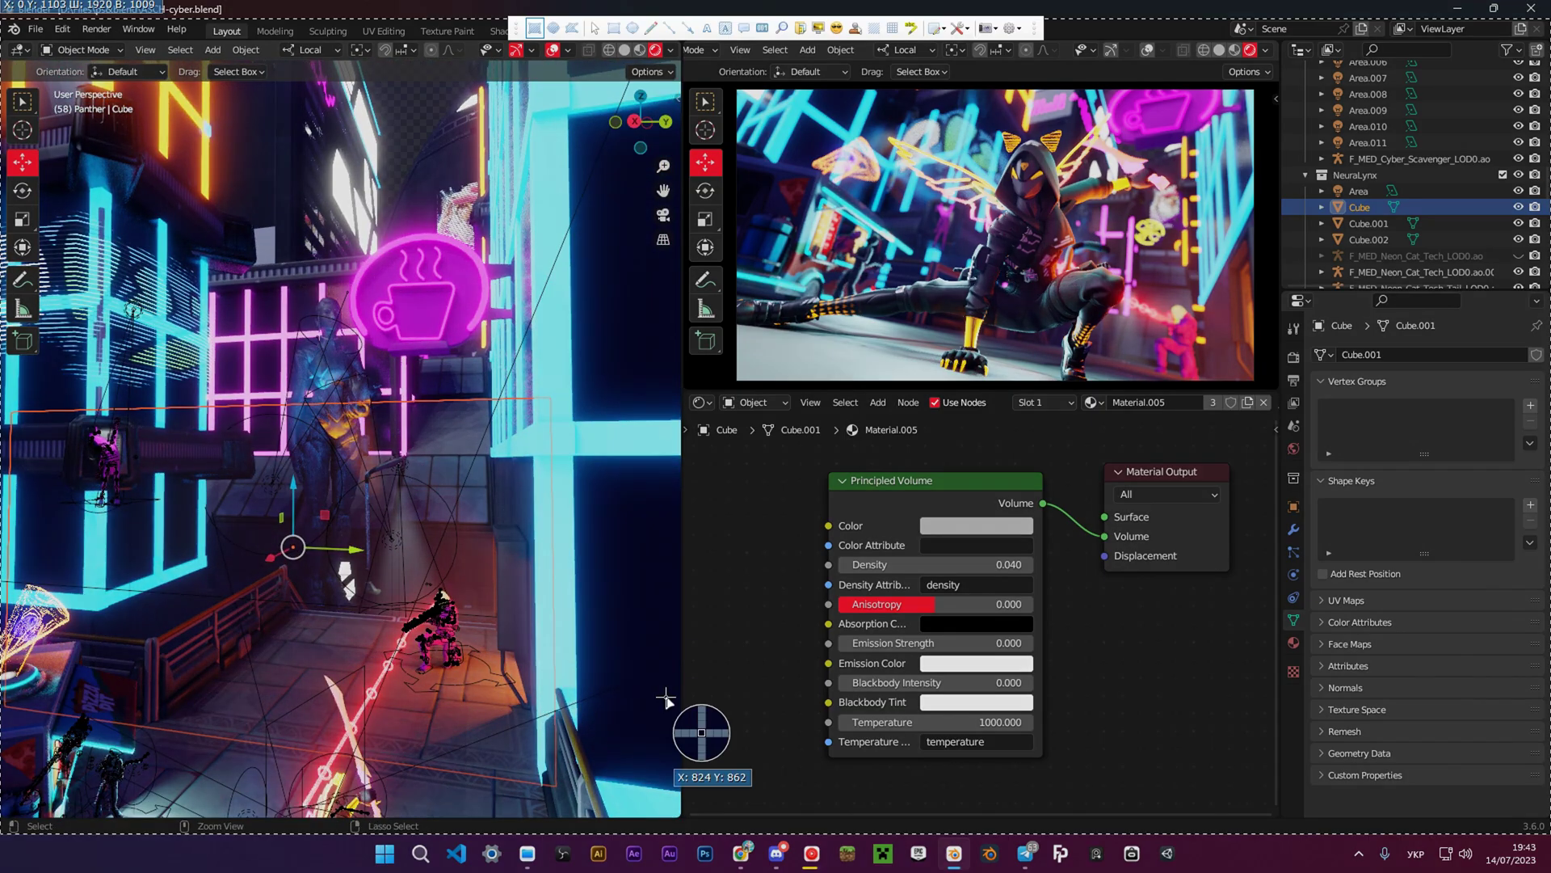
pyautogui.click(650, 28)
pyautogui.moveTo(507, 538); pyautogui.dragTo(404, 461)
pyautogui.moveTo(524, 667); pyautogui.dragTo(395, 724)
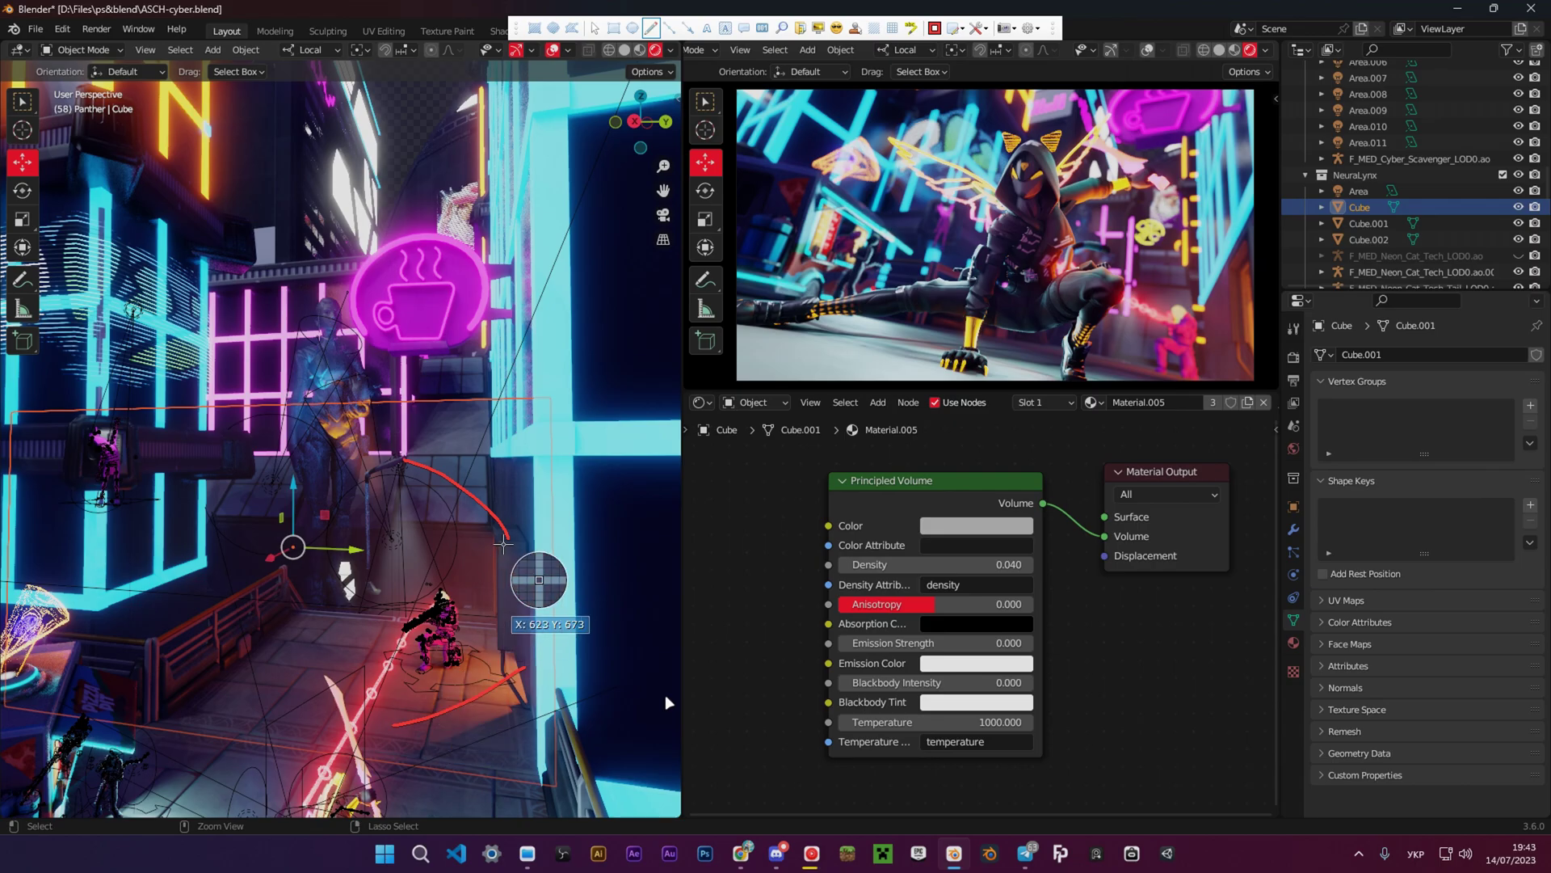
pyautogui.rightClick(504, 544)
pyautogui.rightClick(496, 529)
# Deselect the volume box and look over the neon city and its towers from above.
pyautogui.moveTo(470, 386); pyautogui.dragTo(446, 458, button='middle')
pyautogui.scroll(-4, 446, 457)
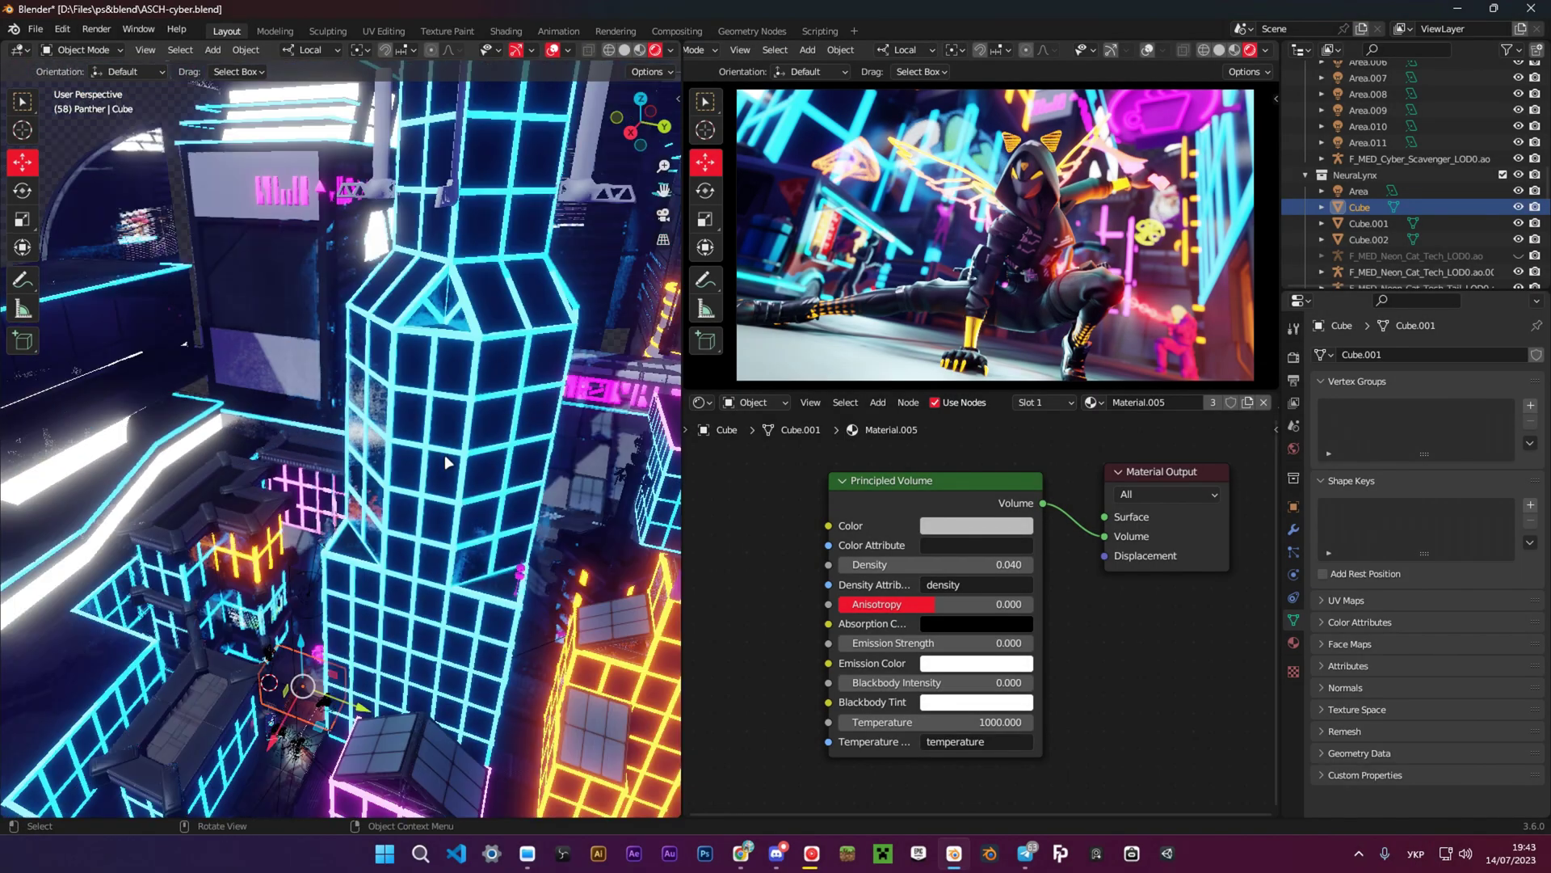
pyautogui.scroll(-9, 446, 462)
pyautogui.click(329, 623)
pyautogui.scroll(9, 416, 440)
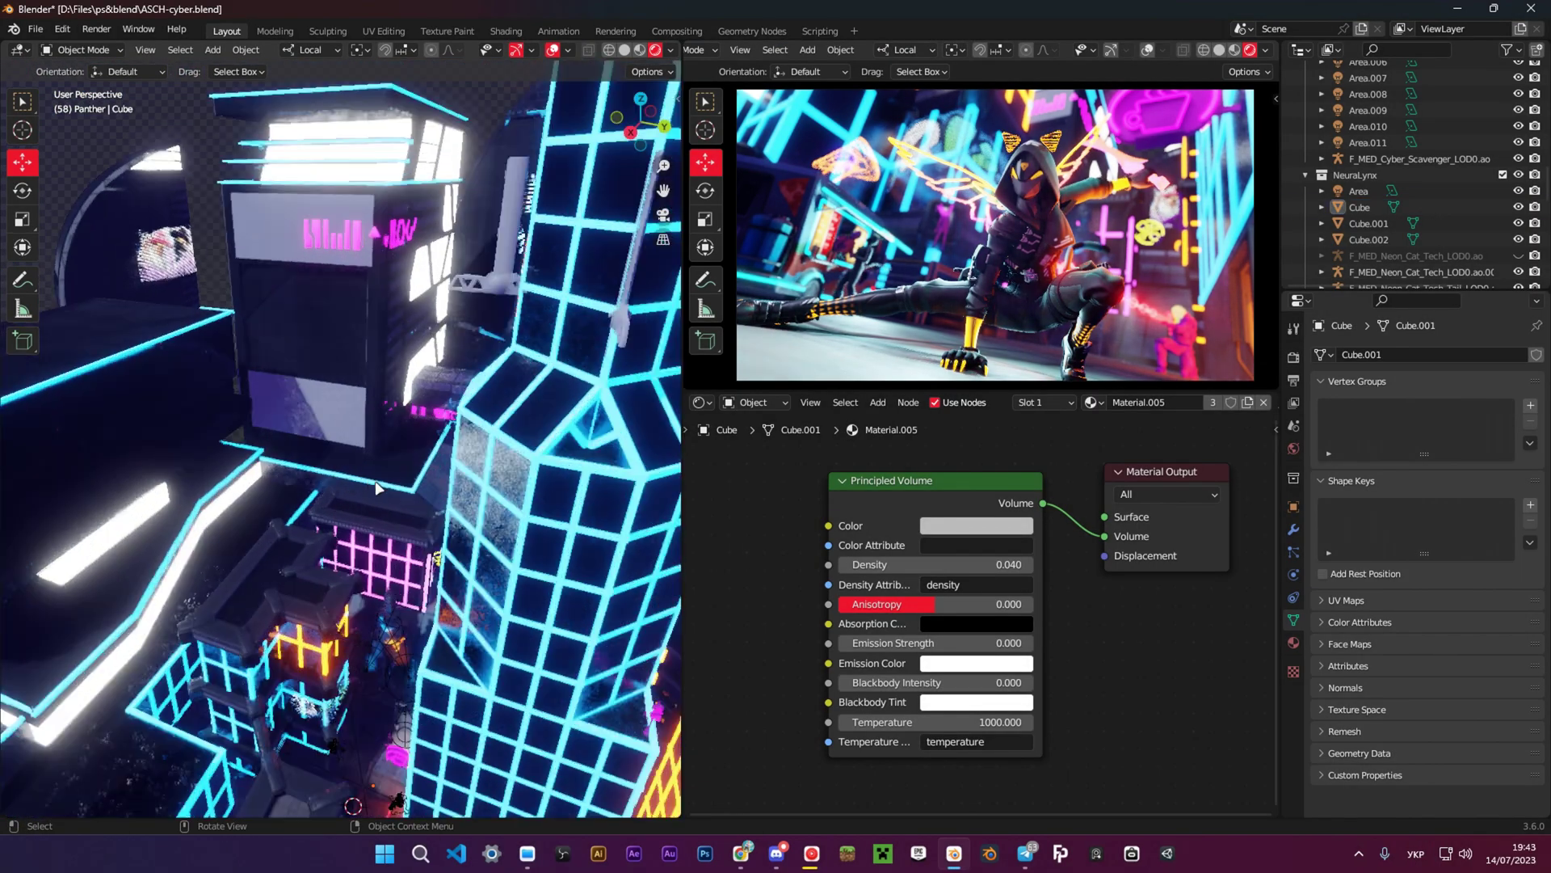
pyautogui.scroll(-3, 376, 488)
pyautogui.moveTo(375, 488); pyautogui.dragTo(444, 445, button='middle')
pyautogui.scroll(6, 371, 542)
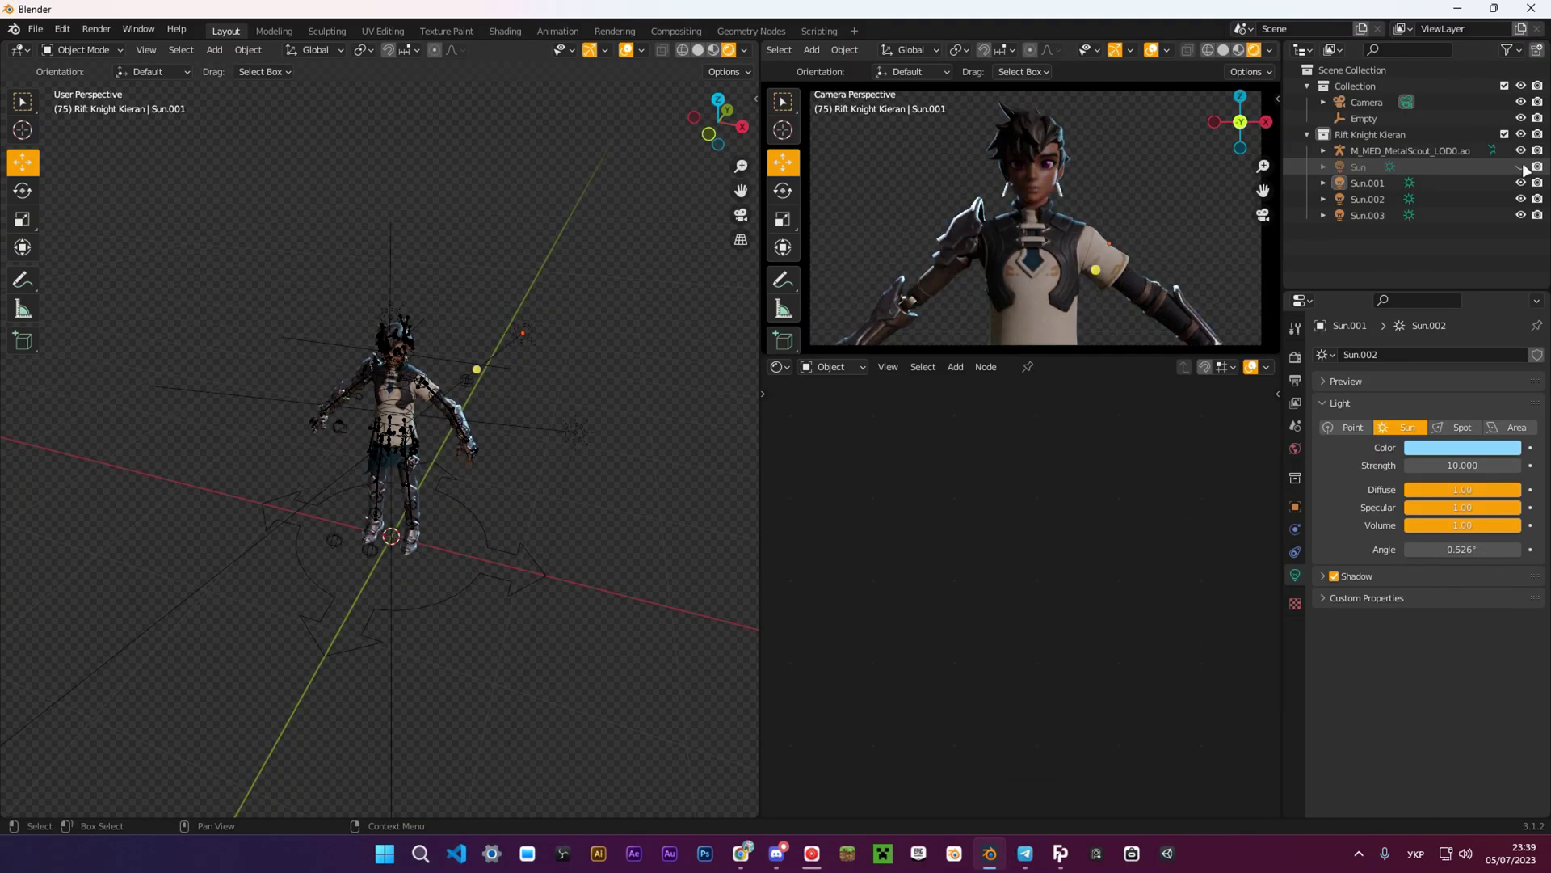
# Switch the sun lights in the Rift Knight Kieran collection off and on to compare the lighting on the character.
pyautogui.click(1521, 215)
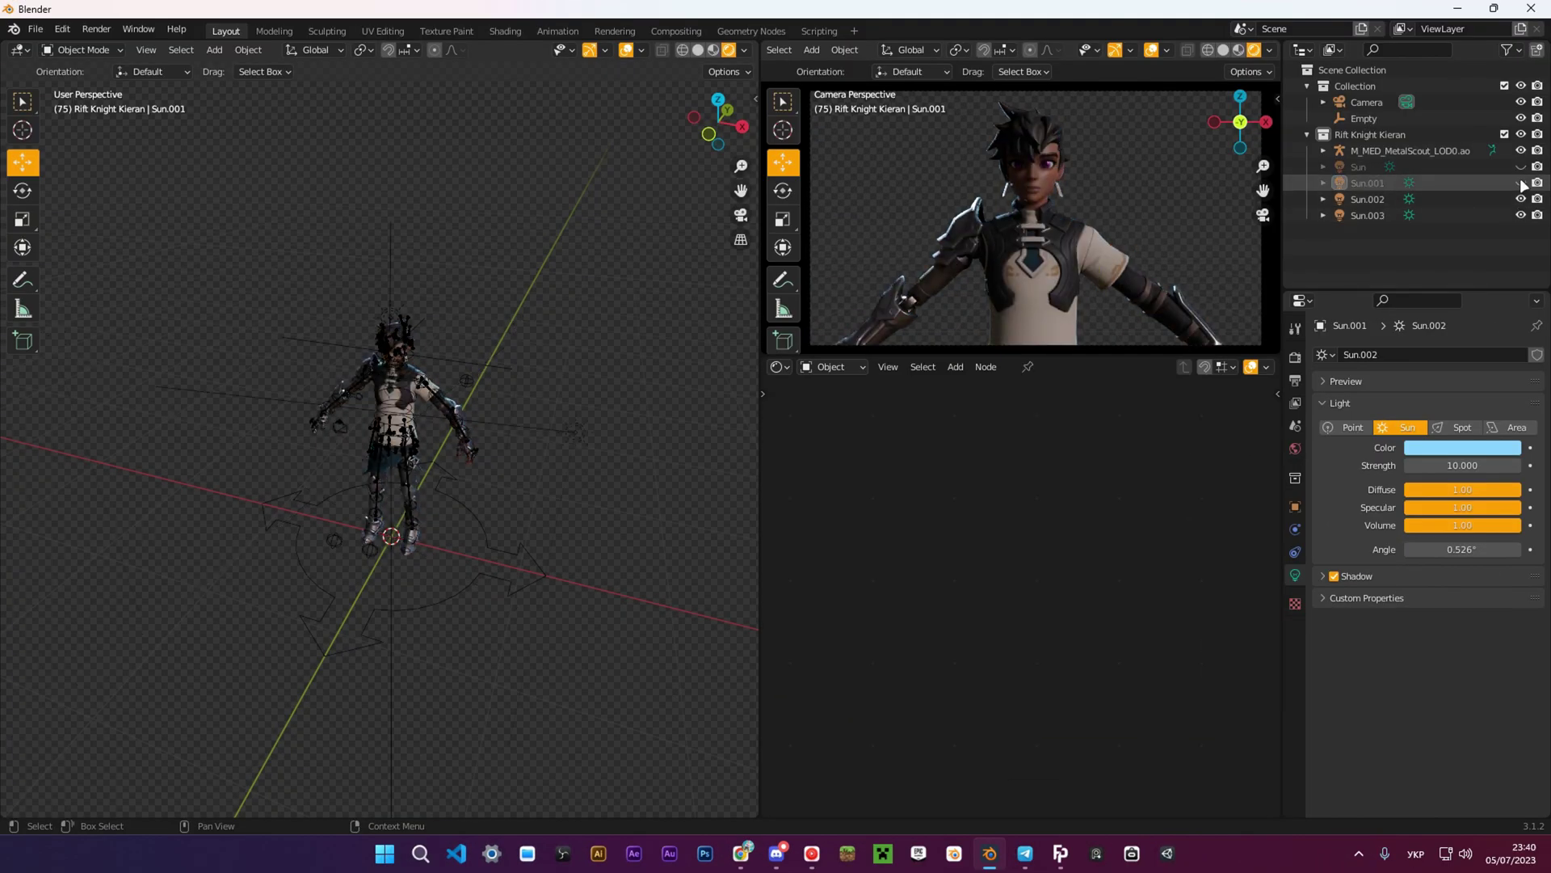
pyautogui.click(1520, 168)
pyautogui.click(1522, 199)
pyautogui.click(1522, 199)
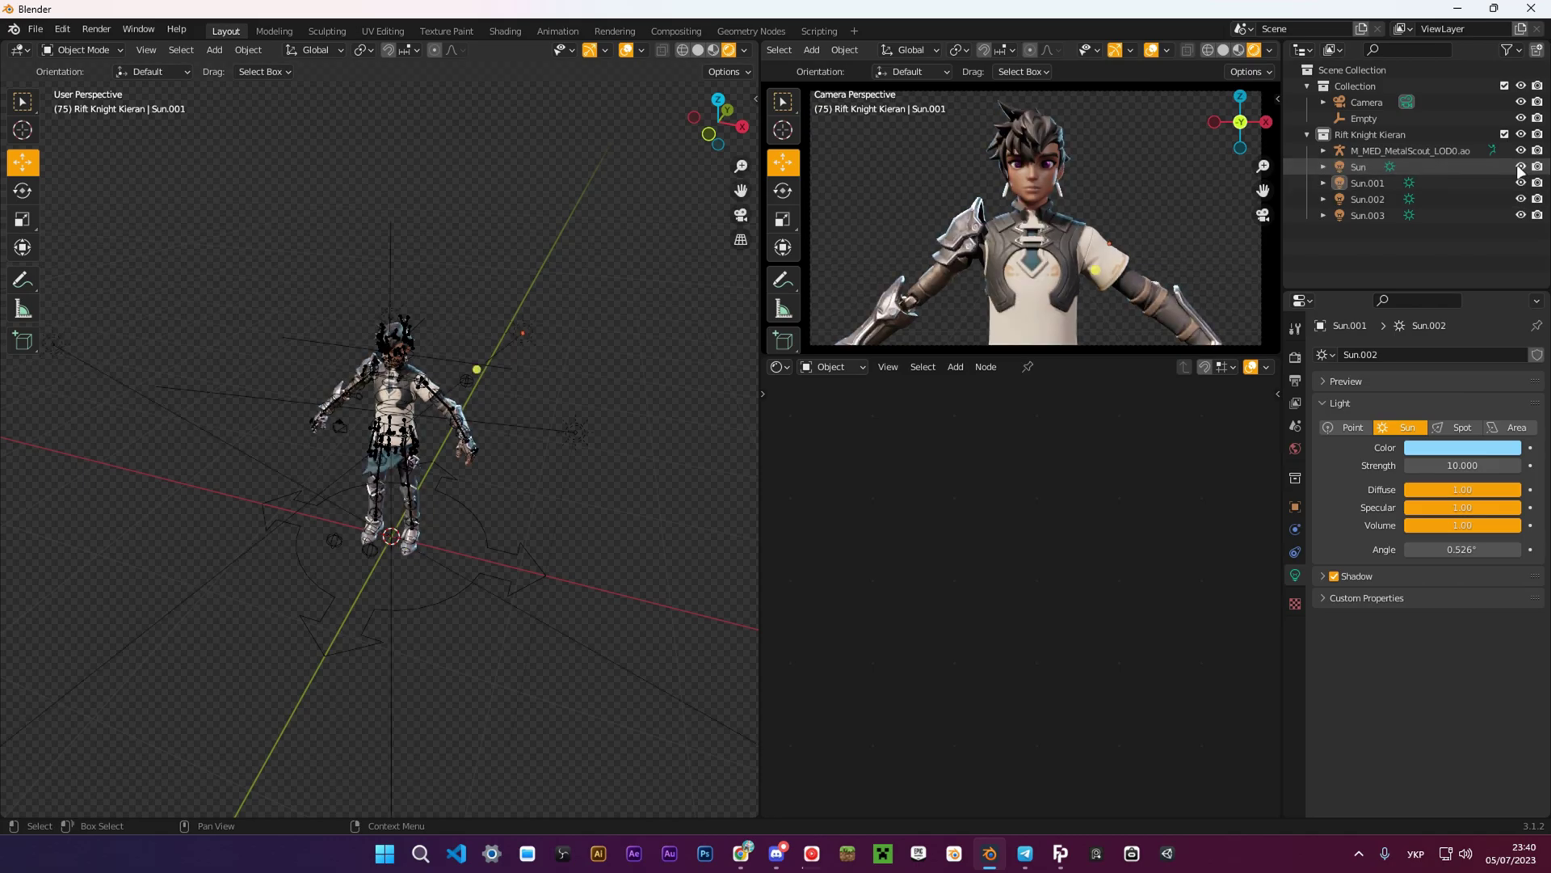
pyautogui.click(1522, 198)
pyautogui.click(1522, 199)
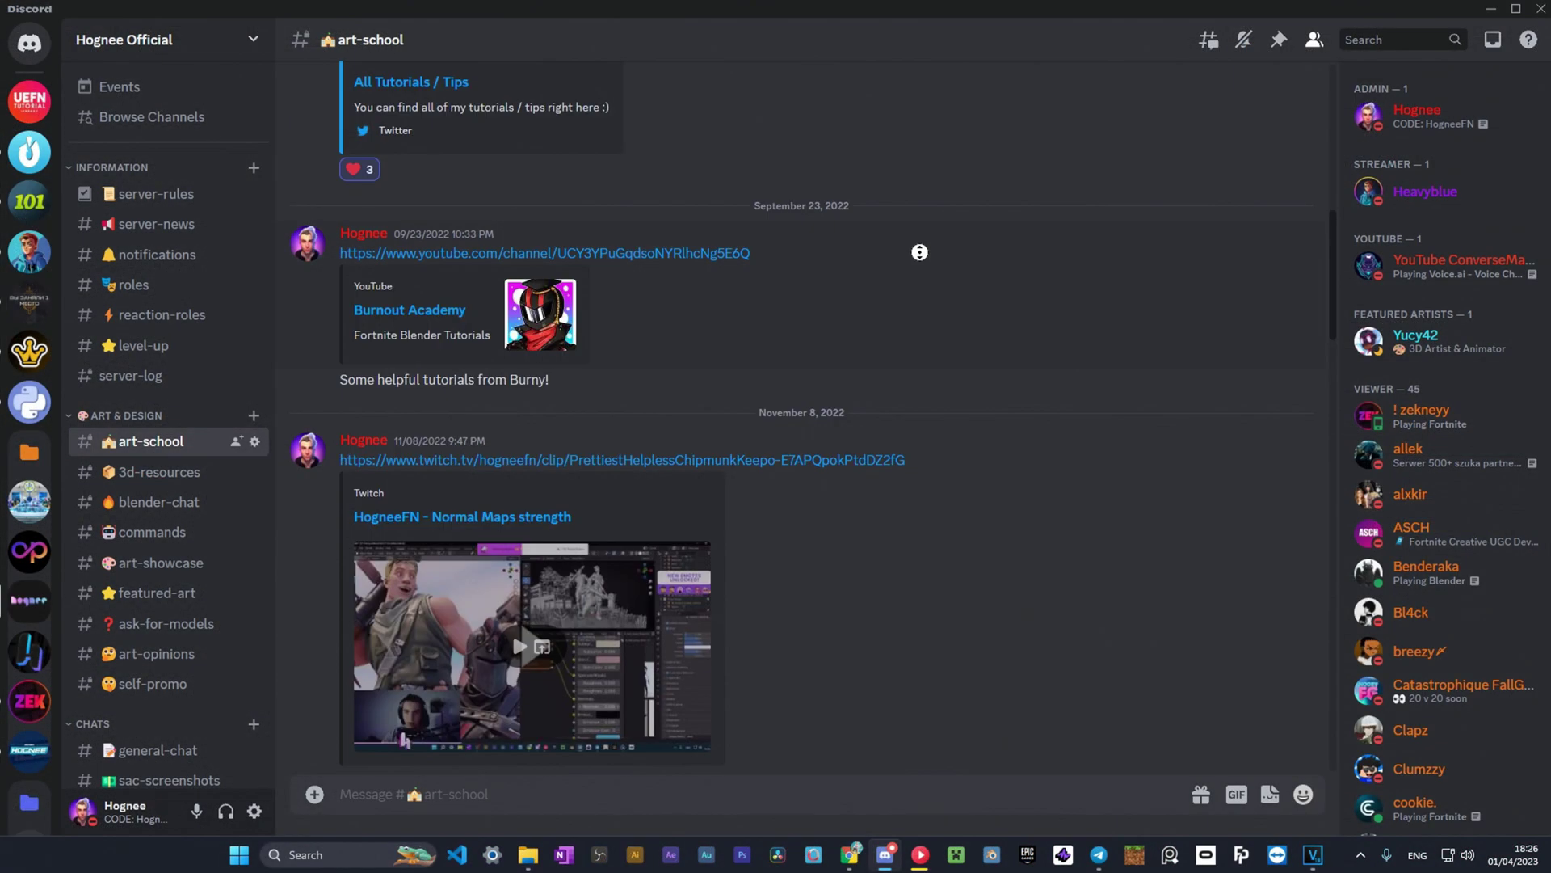
# Switch to Discord and browse the tutorials in the art-school channel and the shared files in the 3d-resources channel.
pyautogui.scroll(-20, 821, 353)
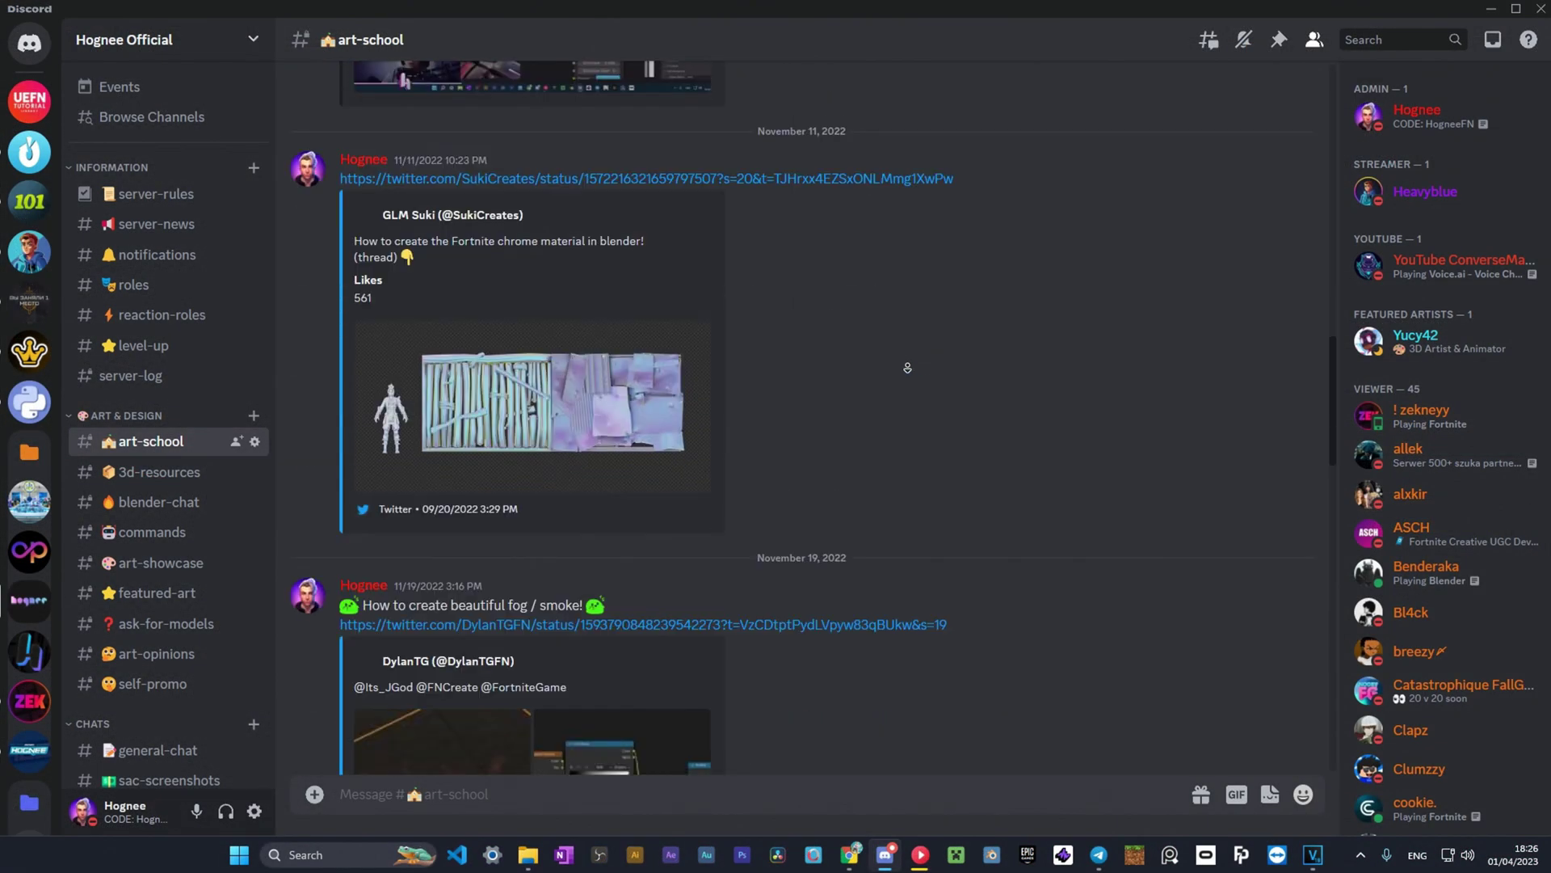
pyautogui.click(154, 472)
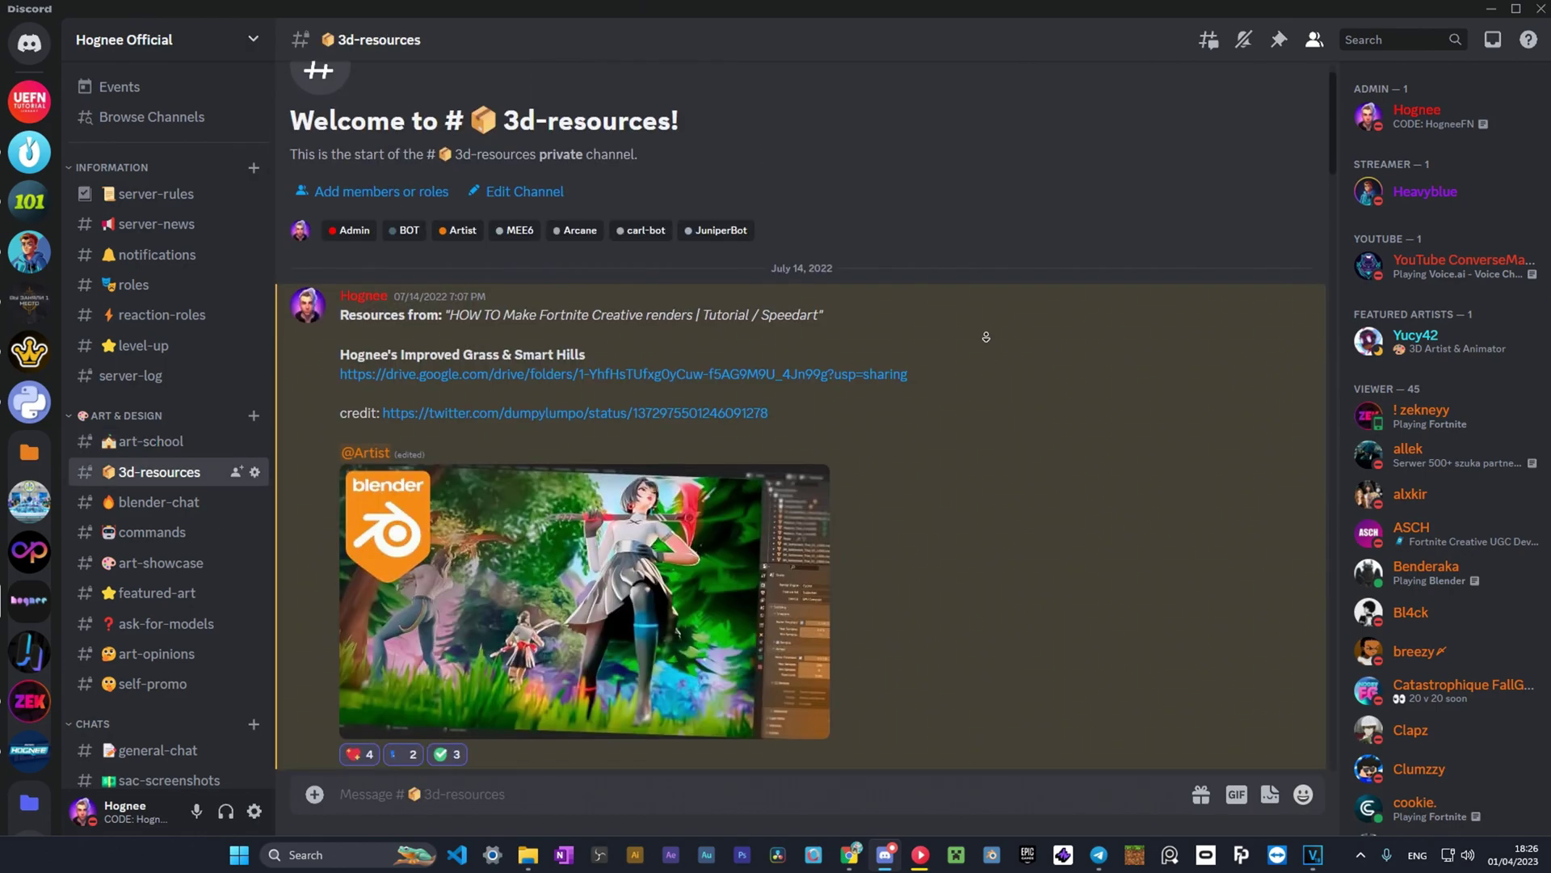
pyautogui.scroll(-15, 989, 374)
pyautogui.scroll(-20, 989, 374)
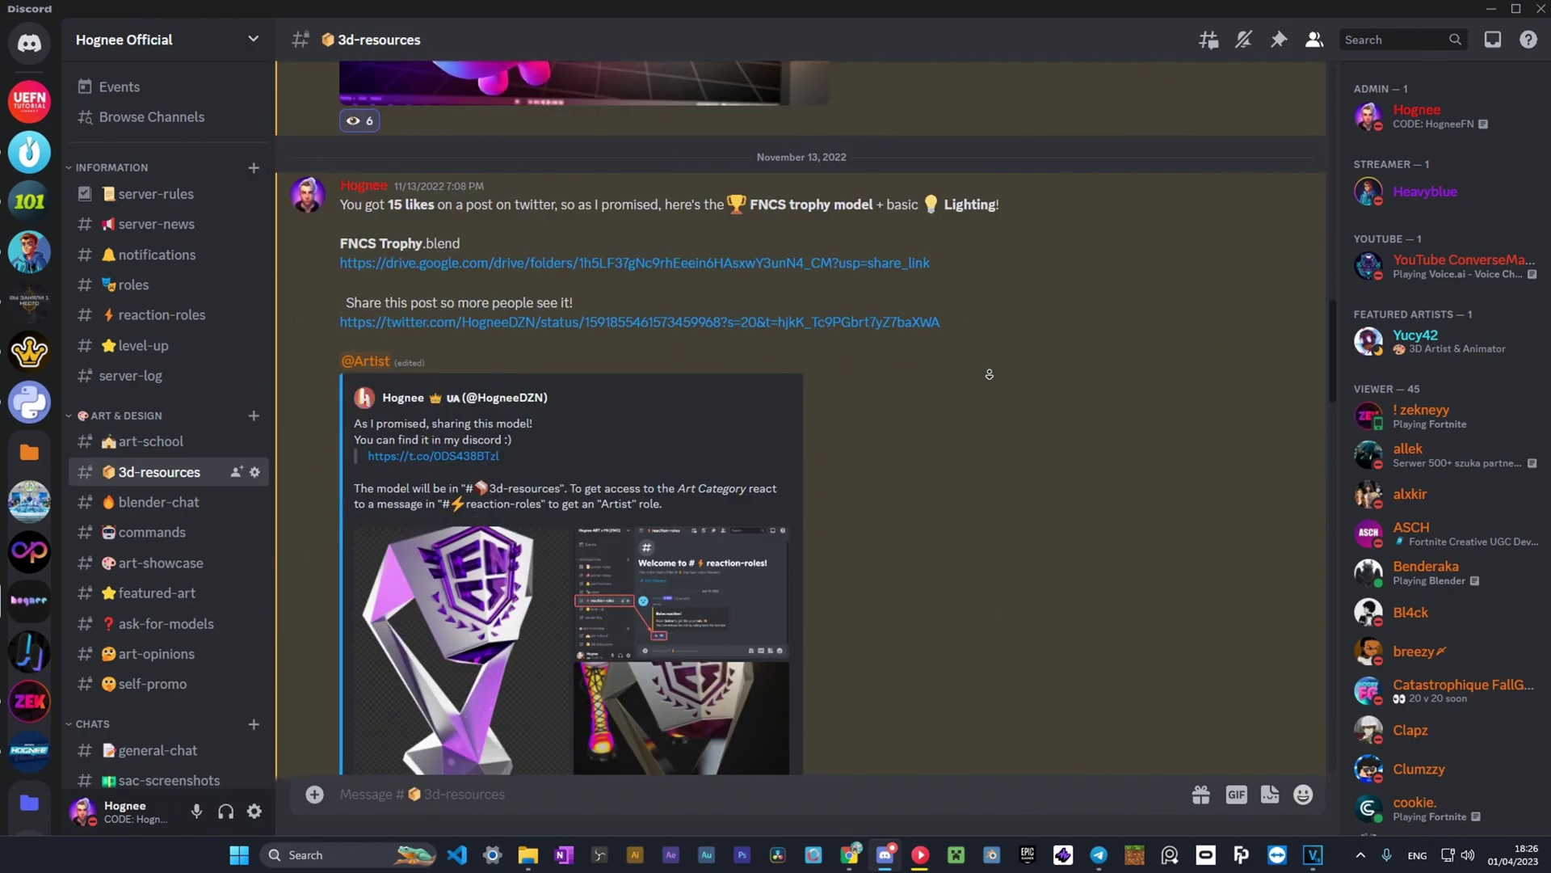
pyautogui.scroll(-15, 988, 375)
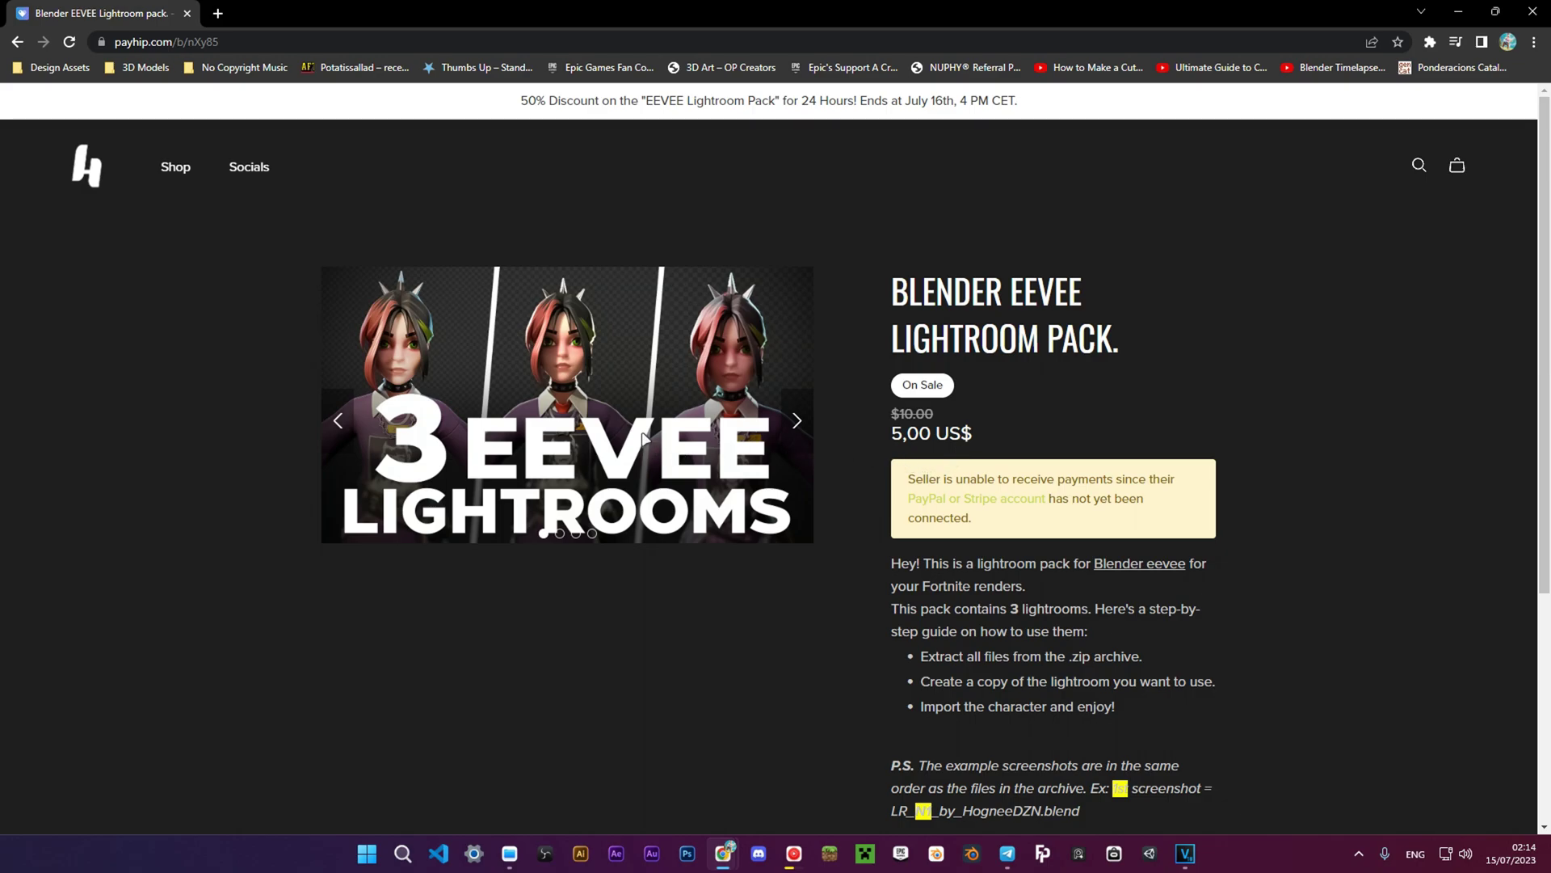
# Switch to the Blender EEVEE Lightroom Pack page on Payhip and go through its preview images.
pyautogui.click(799, 419)
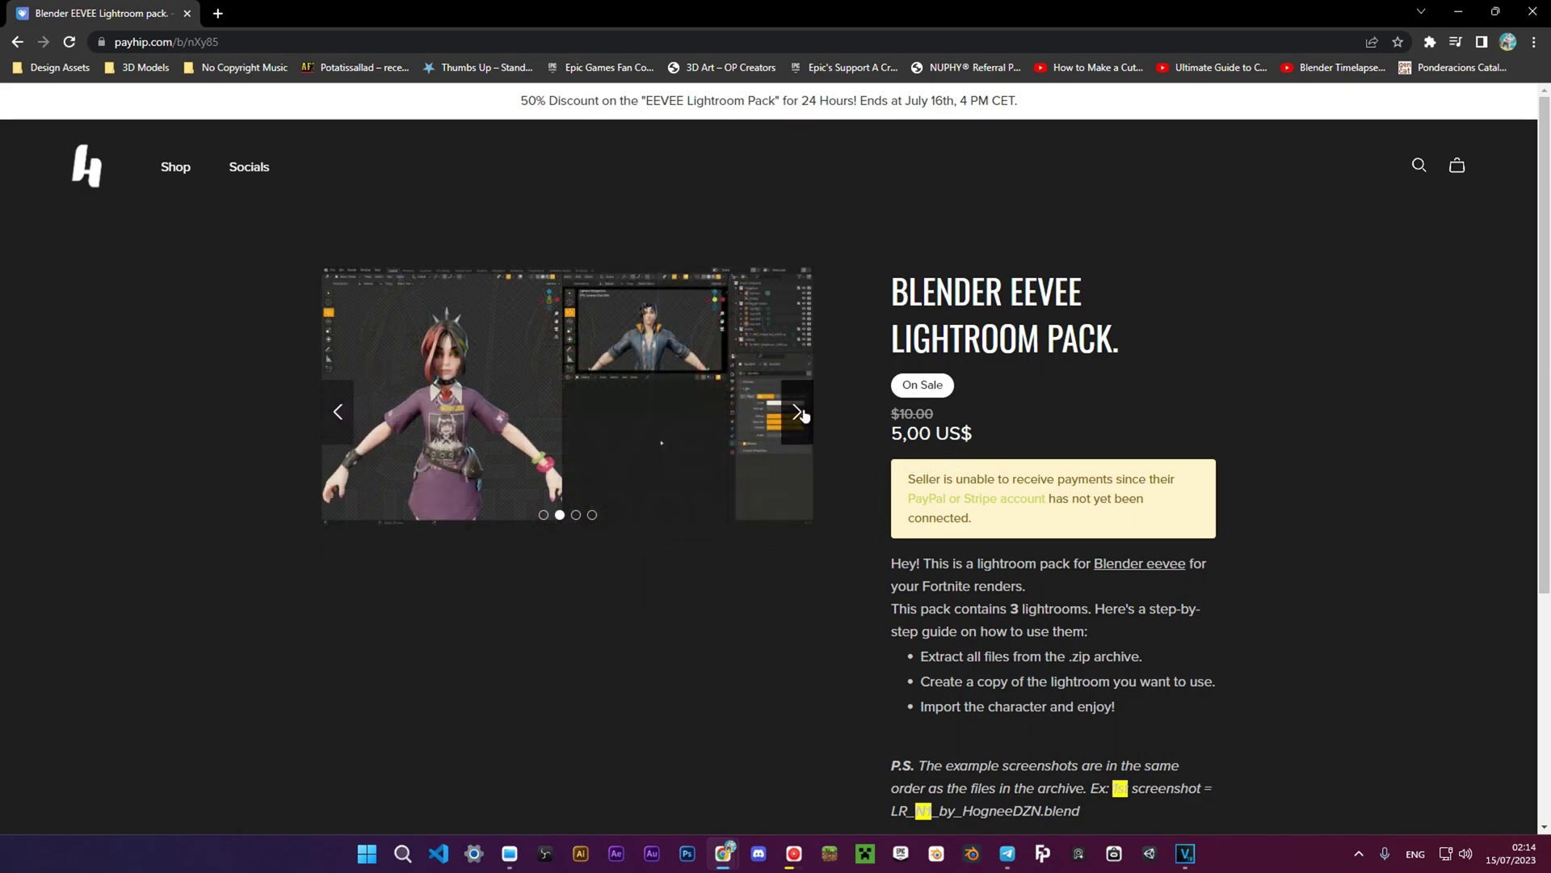
pyautogui.click(799, 417)
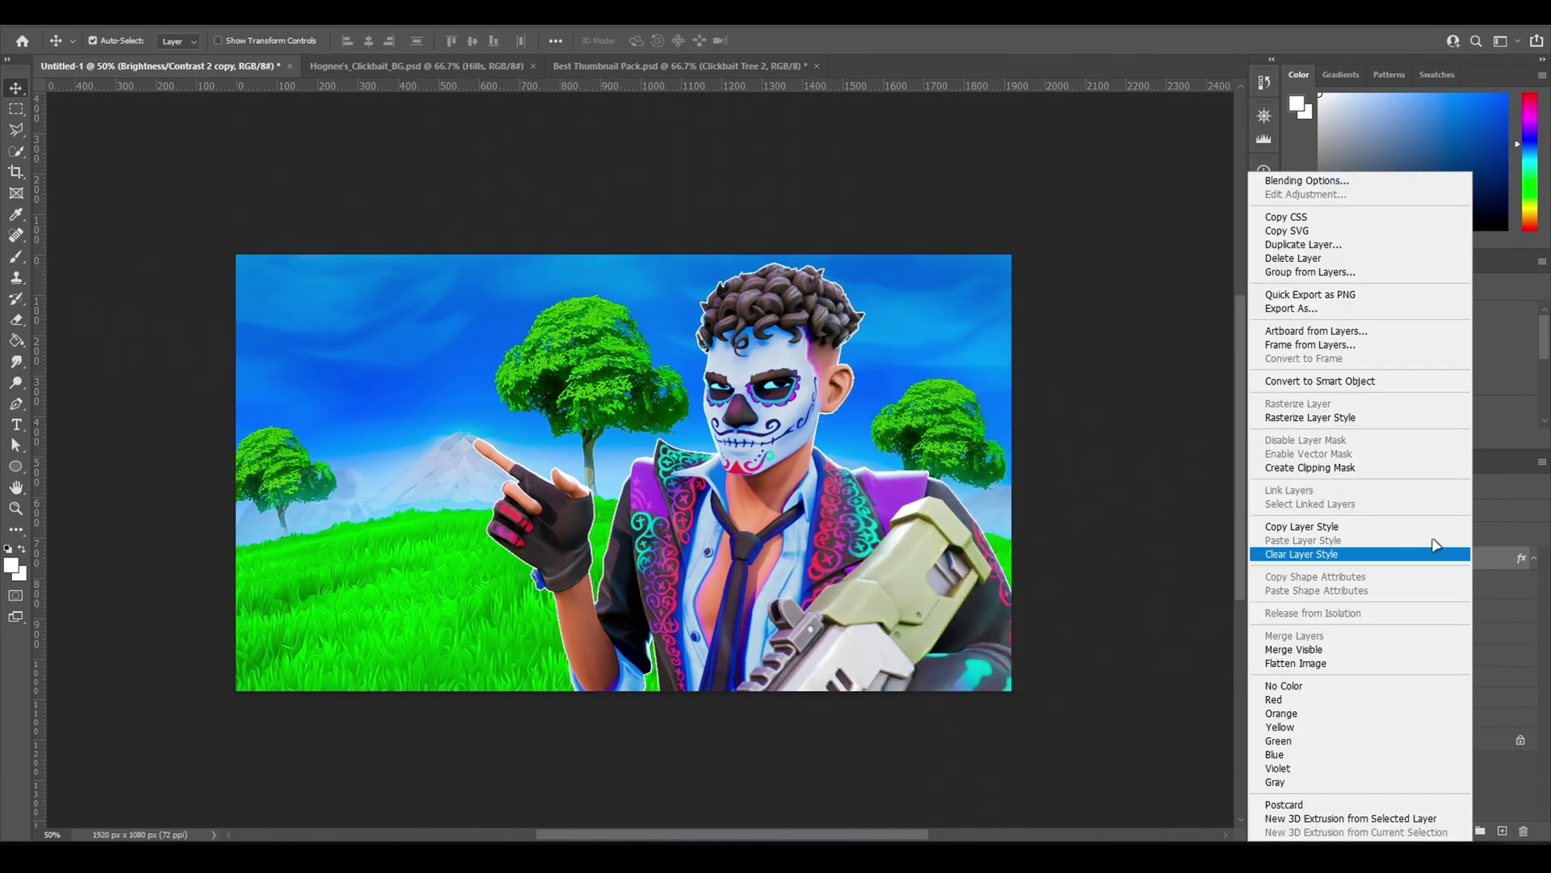
# Switch to Photoshop, rasterize the layer style of the Brightness/Contrast 2 copy layer and add a layer mask to it.
pyautogui.click(1373, 537)
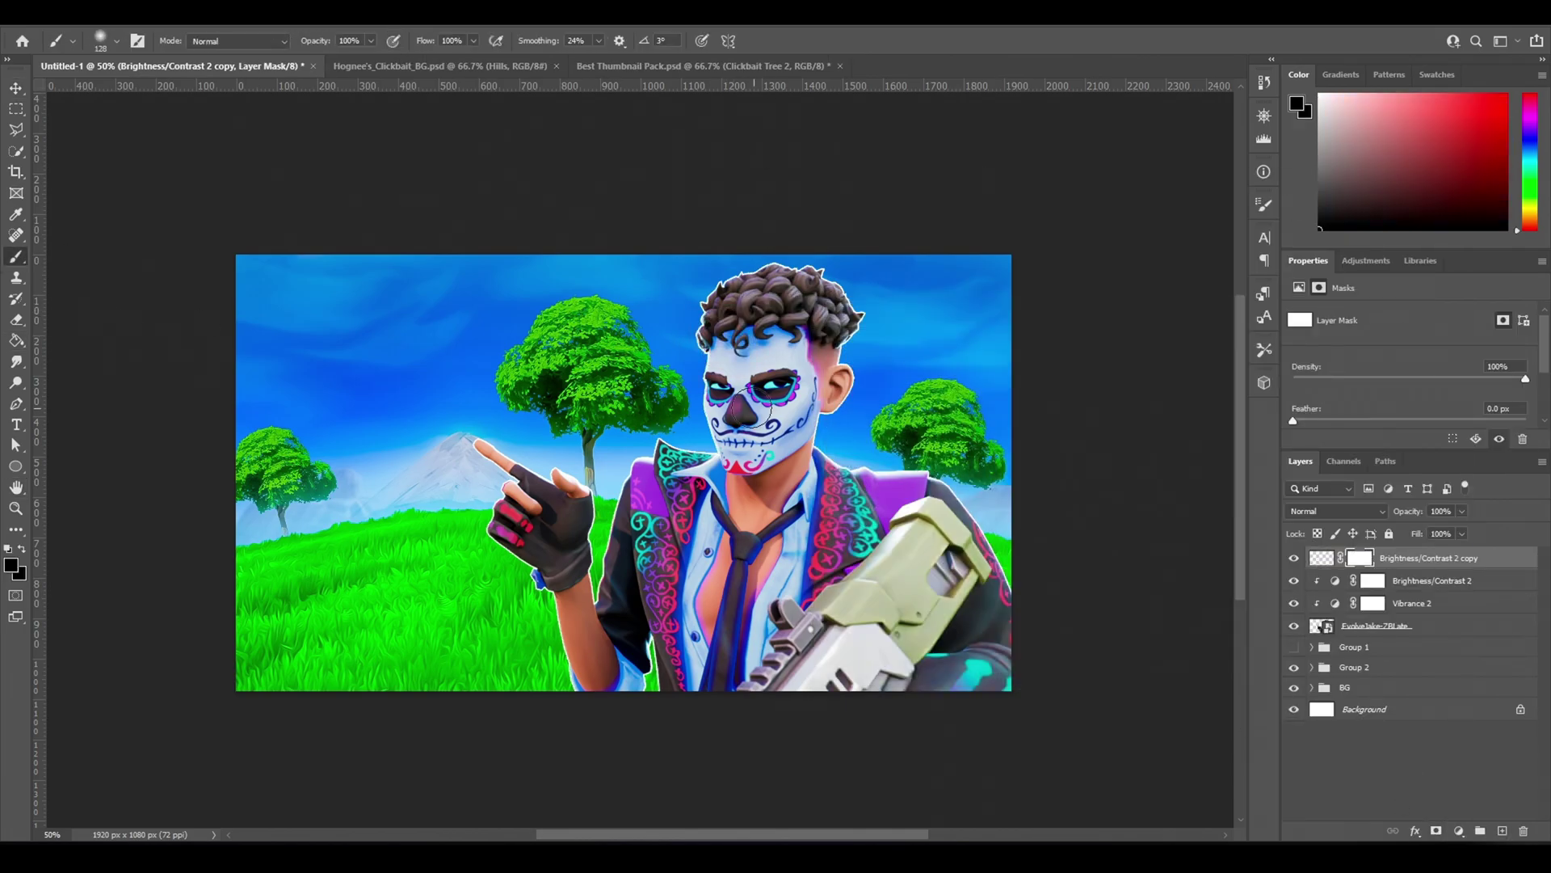